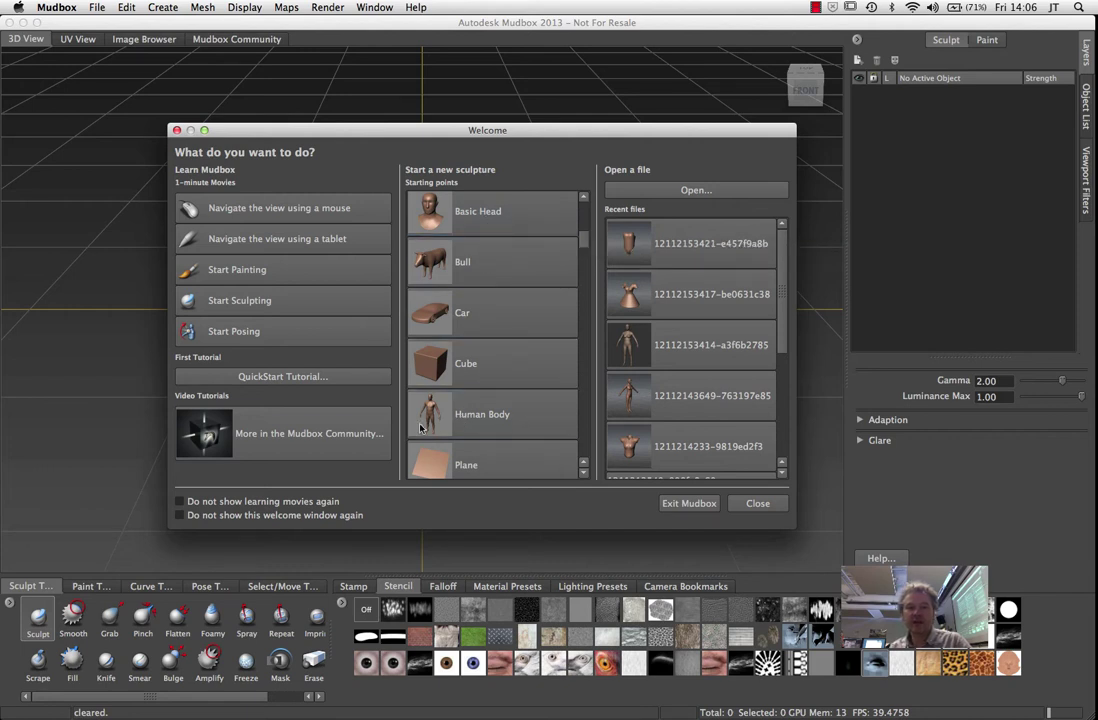
Open the Mudbox Community and go to the Base Meshes section of its library
{"action": "left_click", "coordinate": [305, 437]}
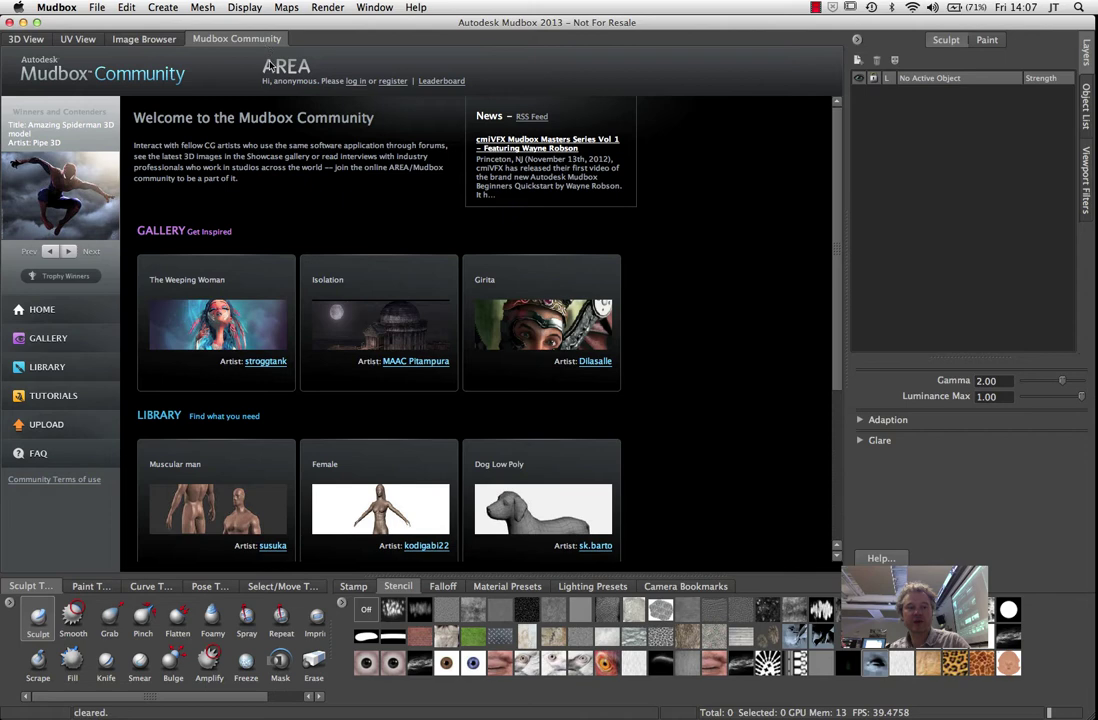
{"action": "scroll", "coordinate": [335, 275], "scroll_direction": "down", "scroll_amount": 5}
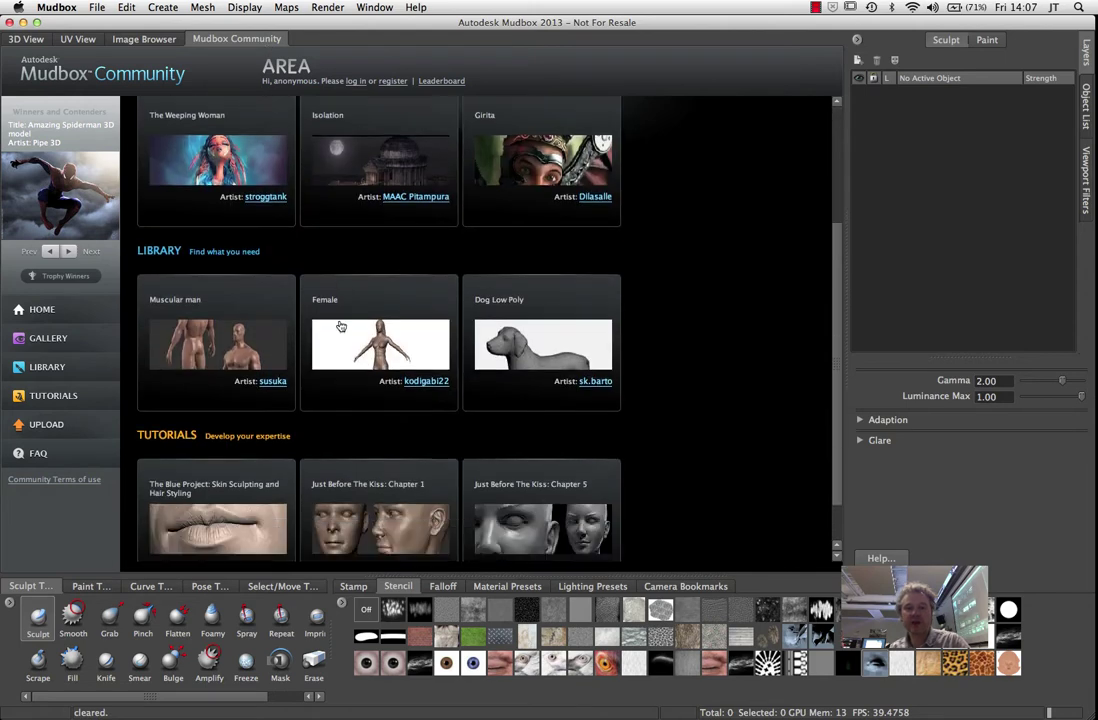
{"action": "scroll", "coordinate": [668, 334], "scroll_direction": "down", "scroll_amount": 2}
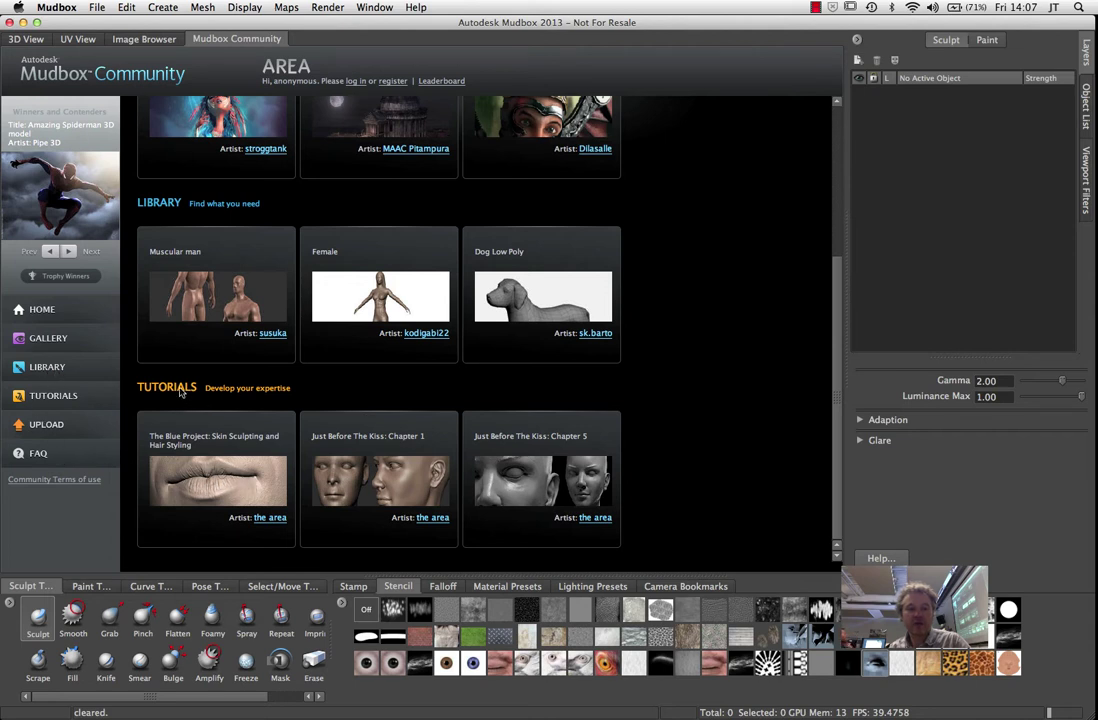
{"action": "left_click", "coordinate": [55, 369]}
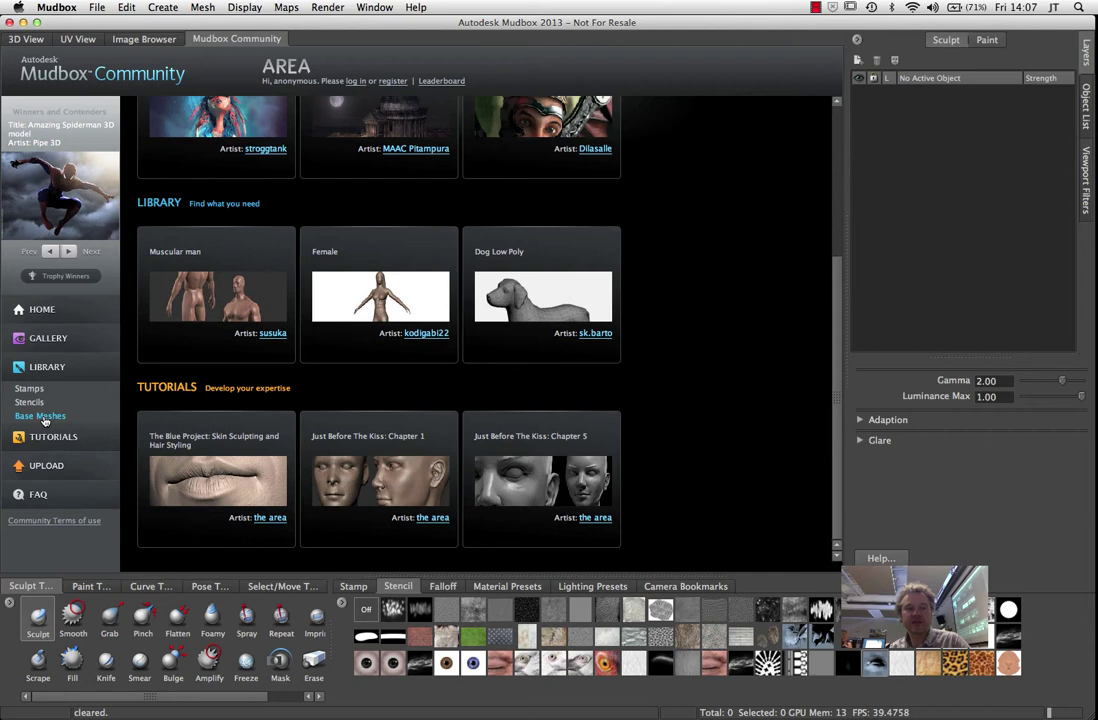
{"action": "left_click", "coordinate": [41, 416]}
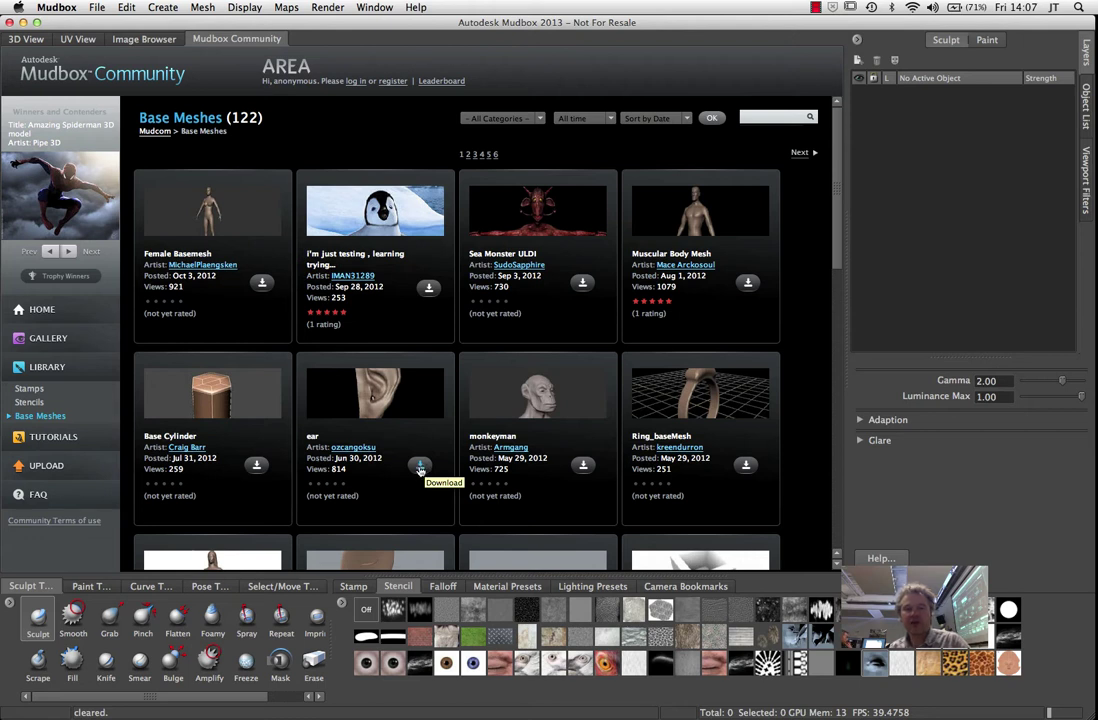
Download the "ear" base mesh into the scene and view it from the side in the 3D view
{"action": "left_click", "coordinate": [420, 467]}
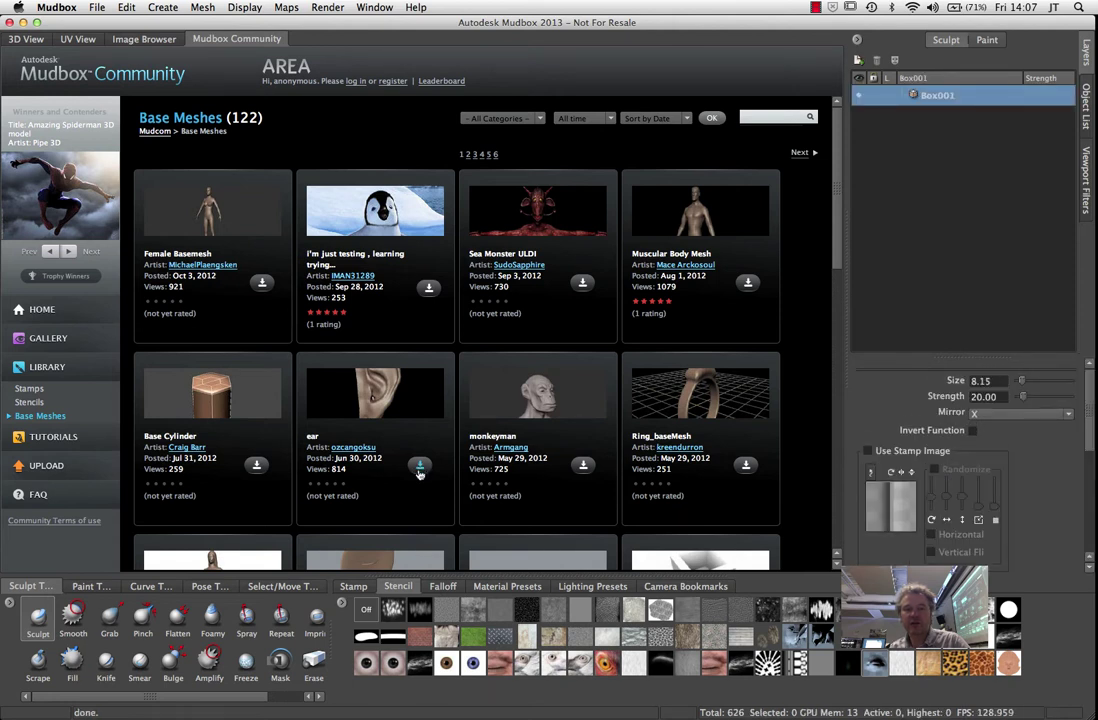
{"action": "left_click", "coordinate": [22, 40]}
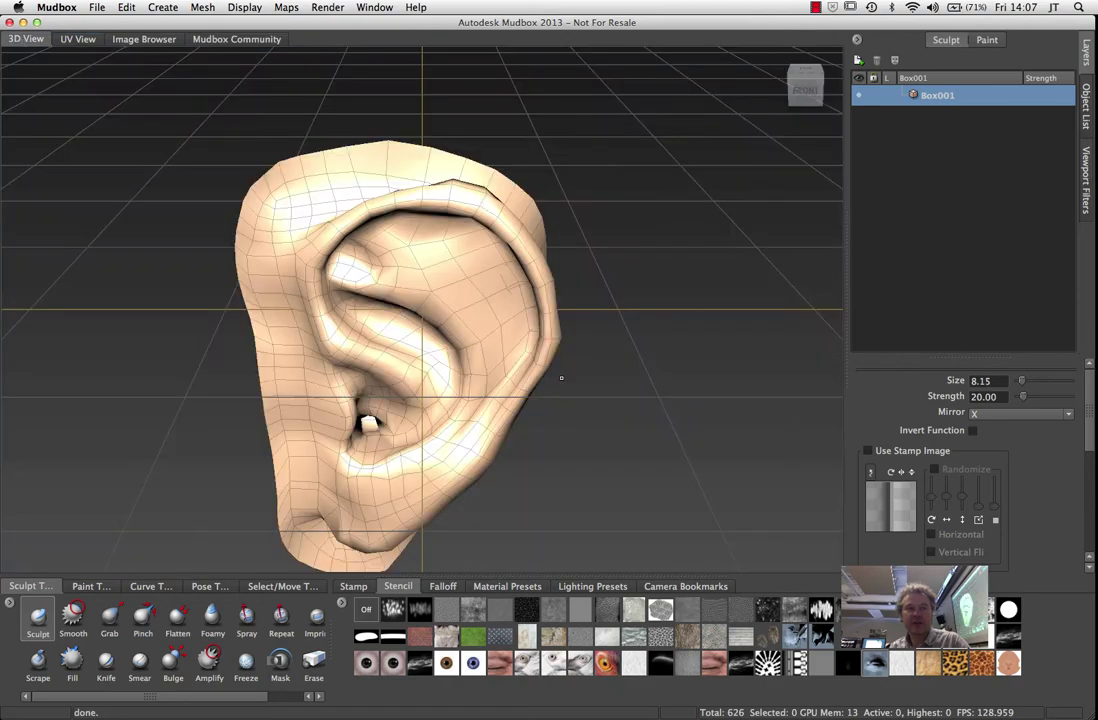
{"action": "left_click_drag", "start_coordinate": [311, 326], "coordinate": [720, 353], "text": "alt"}
{"action": "left_click_drag", "start_coordinate": [400, 300], "coordinate": [450, 327], "text": "alt"}
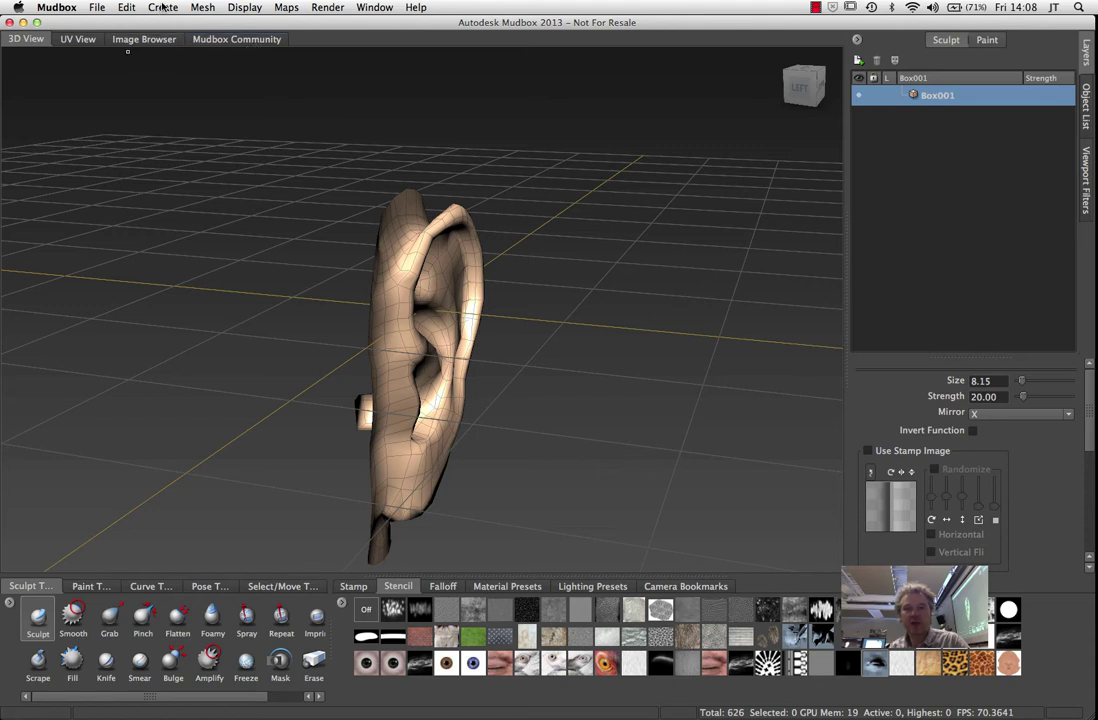
Start a new scene without saving the ear model, and look through the available starting-point sculptures
{"action": "left_click", "coordinate": [93, 8]}
{"action": "left_click", "coordinate": [103, 23]}
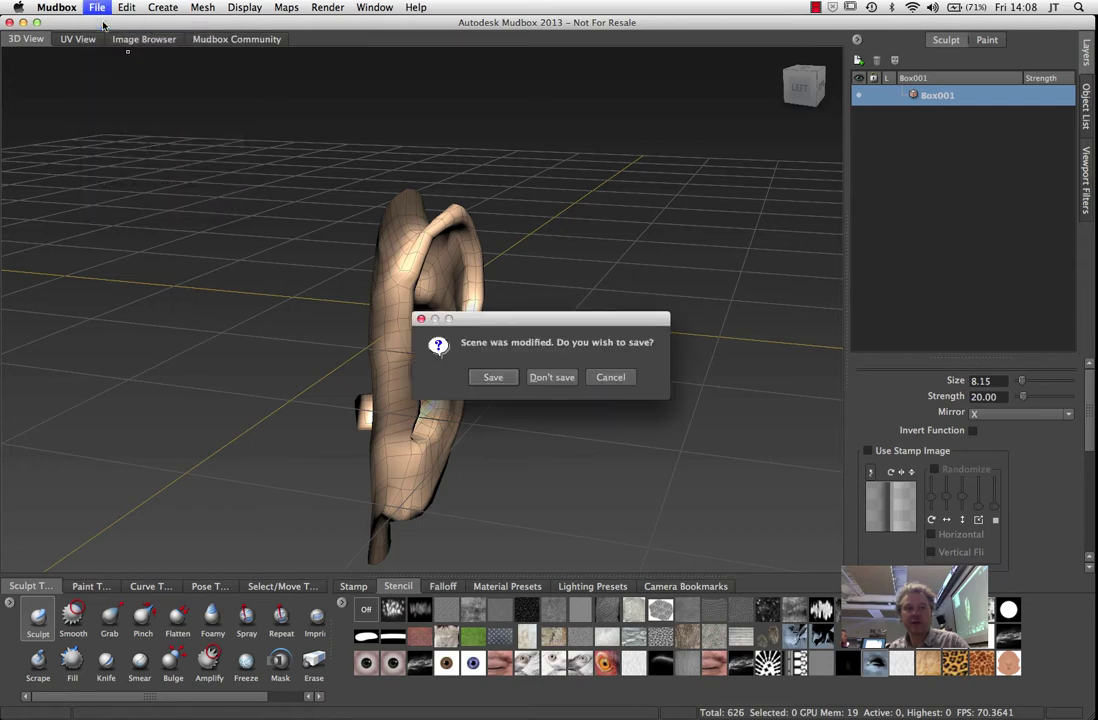
{"action": "left_click", "coordinate": [553, 378]}
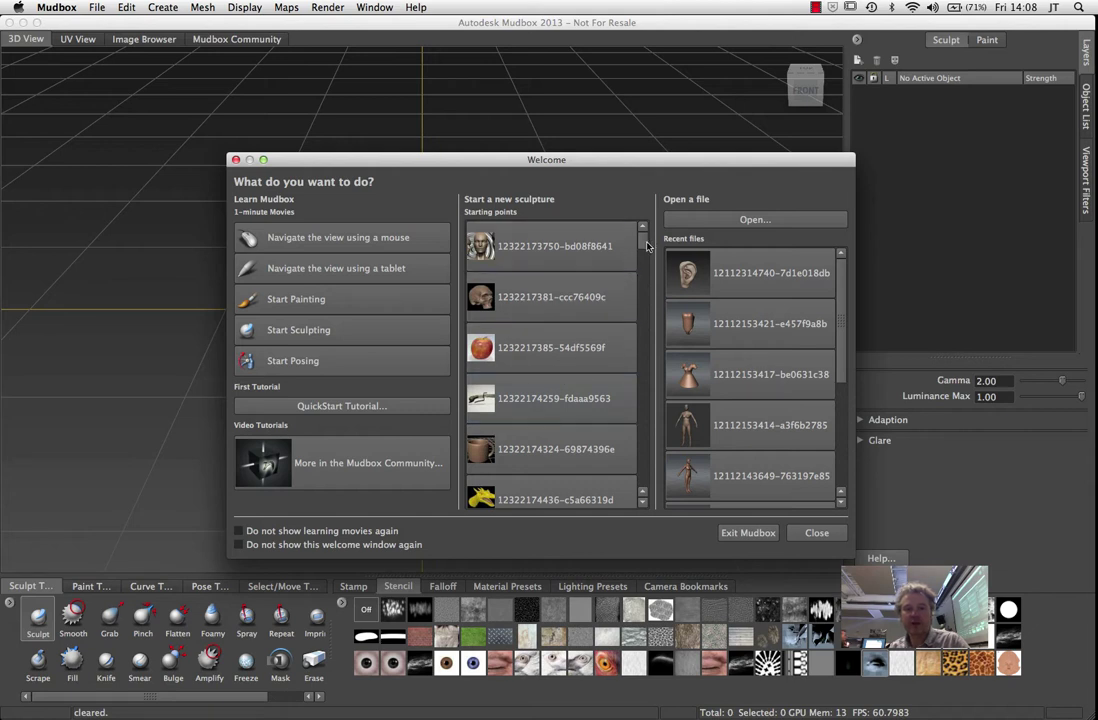
{"action": "mouse_move", "coordinate": [644, 244]}
{"action": "left_mouse_down"}
{"action": "mouse_move", "coordinate": [653, 319]}
{"action": "mouse_move", "coordinate": [648, 304]}
{"action": "left_mouse_up"}
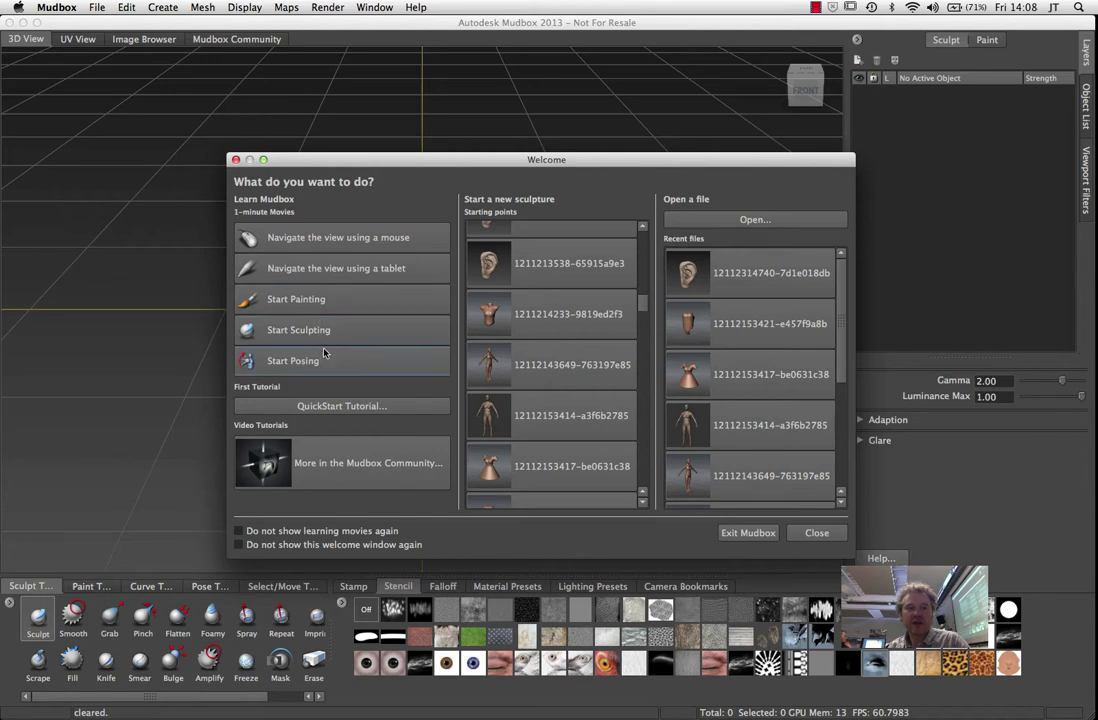
Reopen the Base Meshes library in the Mudbox Community and browse through to its second page
{"action": "left_click", "coordinate": [395, 455]}
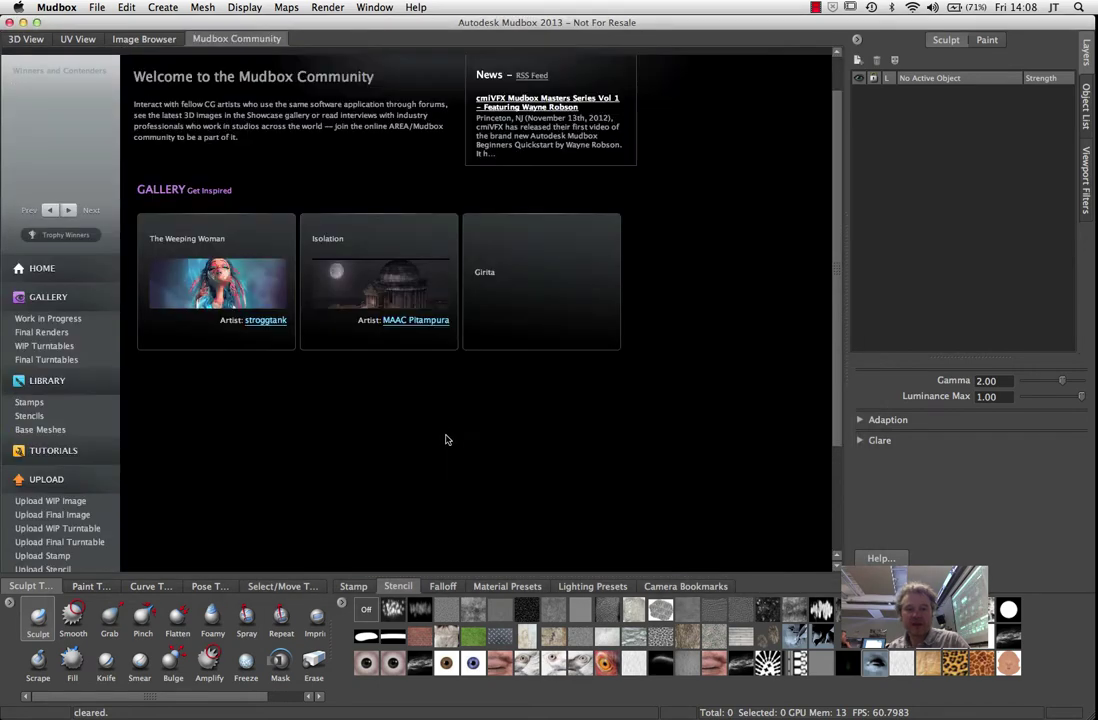
{"action": "left_click", "coordinate": [56, 370]}
{"action": "left_click", "coordinate": [45, 417]}
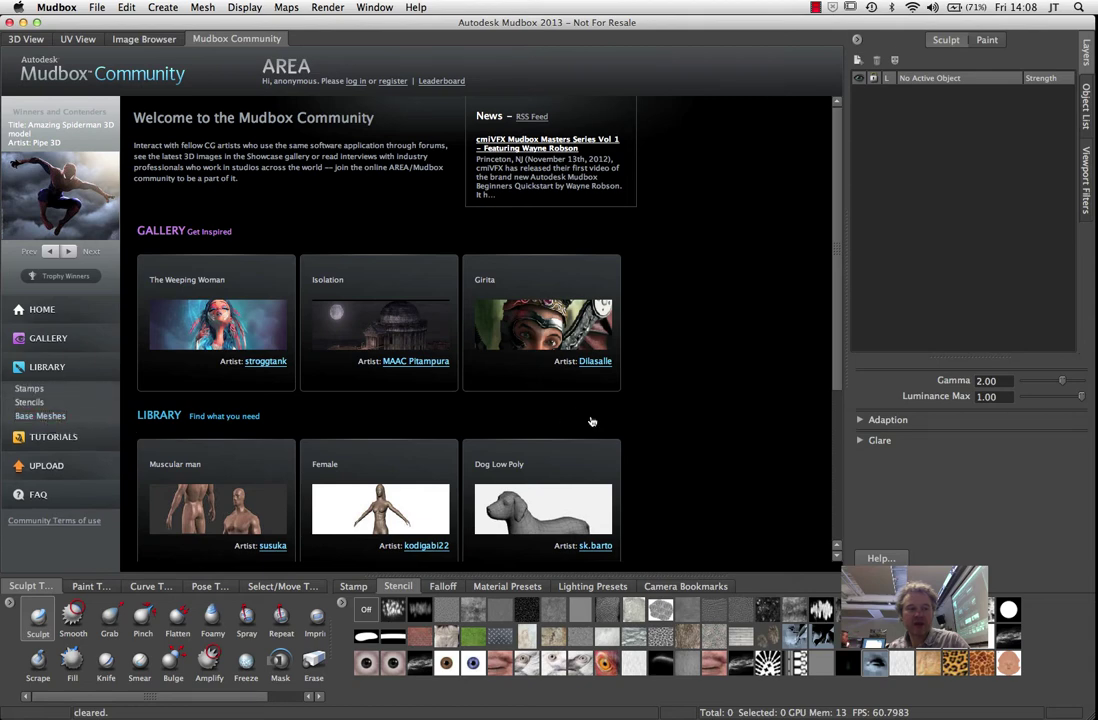
{"action": "scroll", "coordinate": [790, 461], "scroll_direction": "down", "scroll_amount": 8}
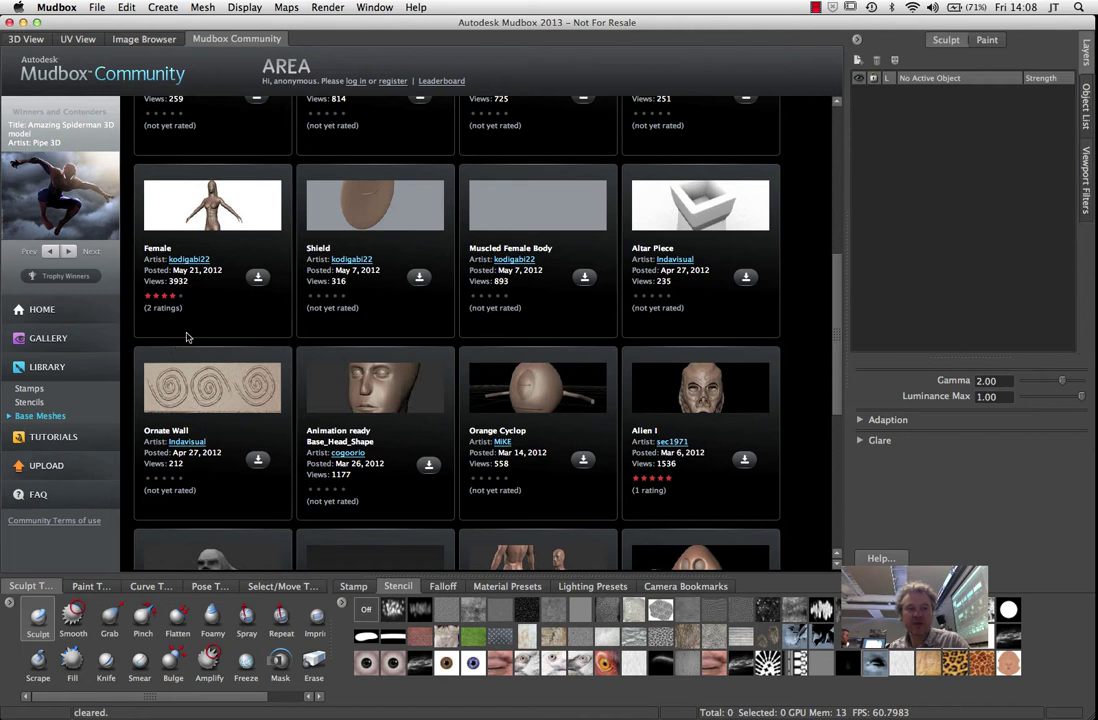
{"action": "left_click", "coordinate": [261, 279]}
{"action": "scroll", "coordinate": [253, 315], "scroll_direction": "down", "scroll_amount": 5}
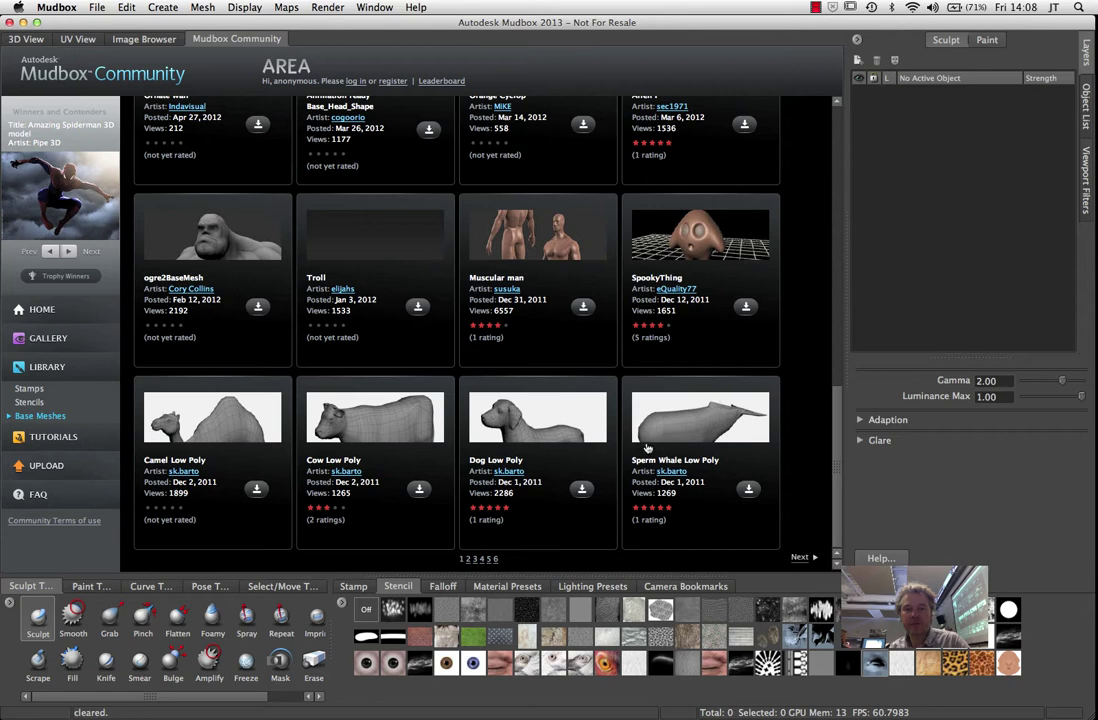
{"action": "left_click", "coordinate": [800, 557]}
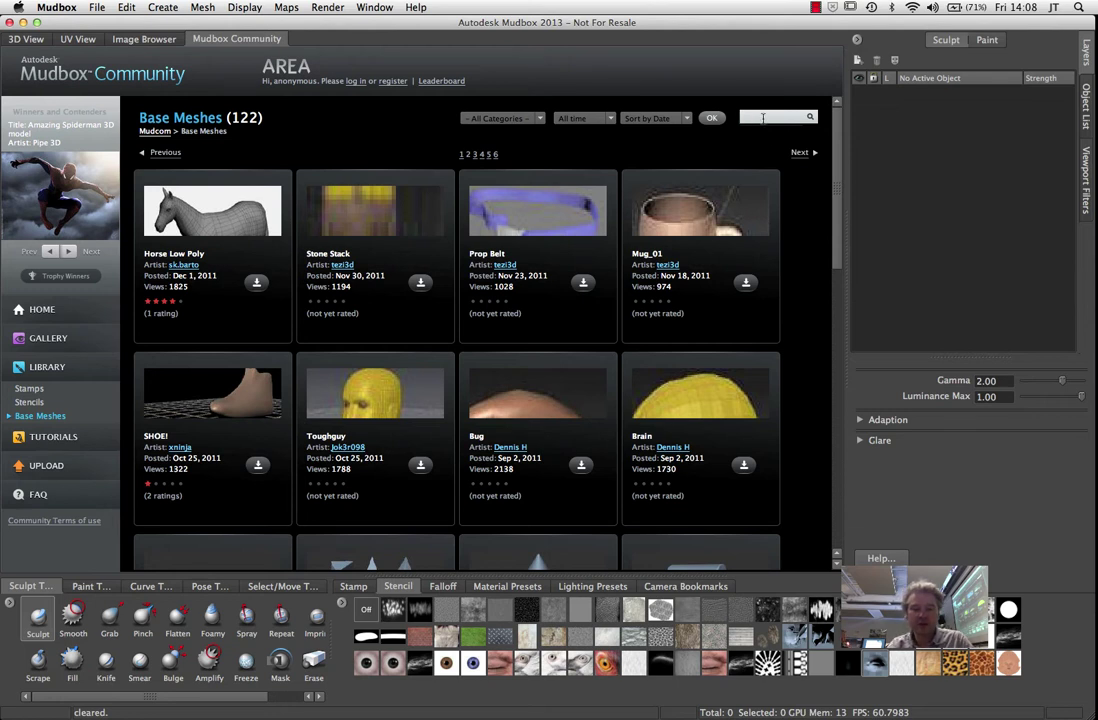
Search the base meshes for "trousers"
{"action": "left_click", "coordinate": [763, 118]}
{"action": "type", "text": "trousers"}
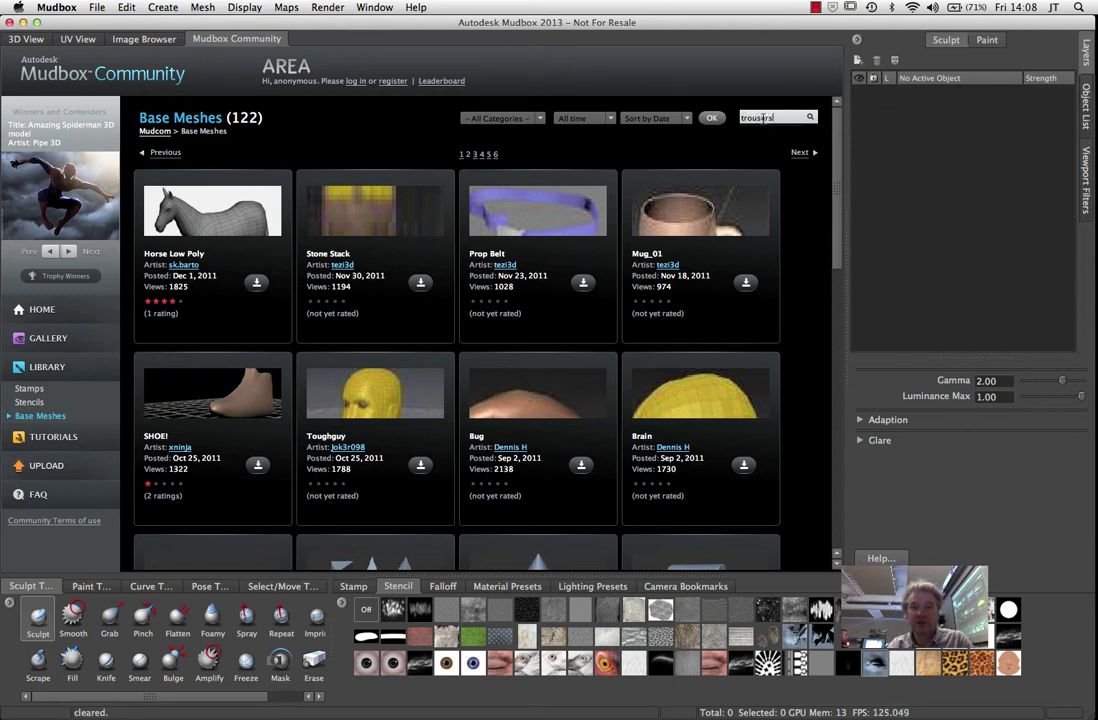
{"action": "key", "text": "Return"}
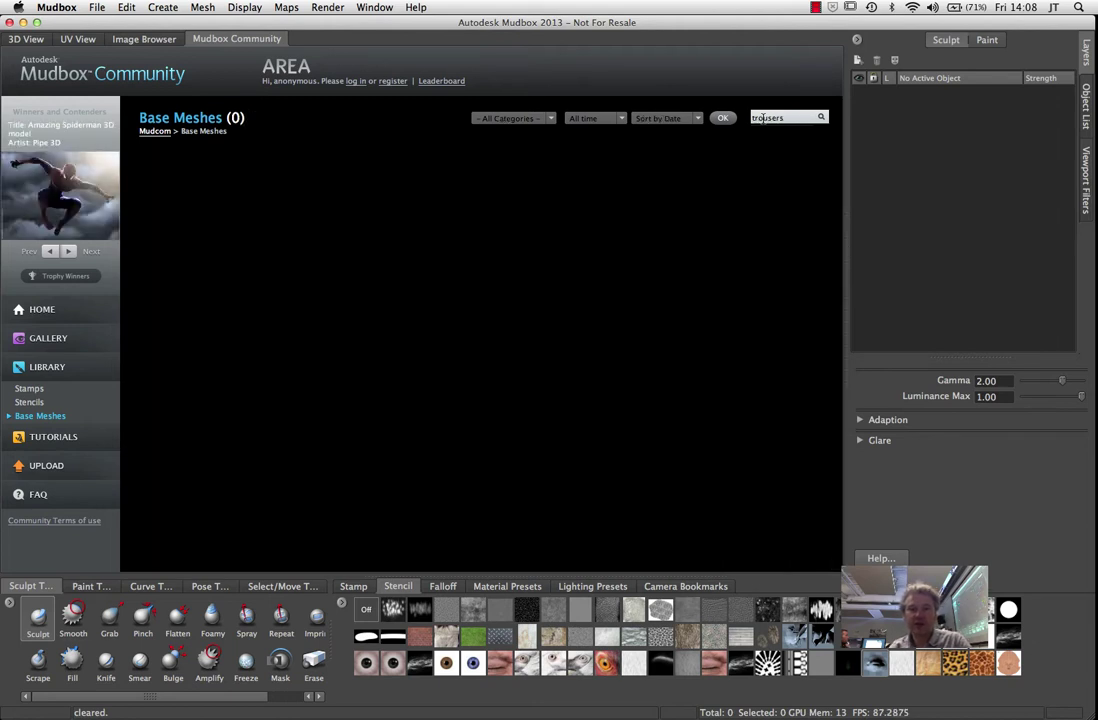
Search the base meshes for "pants" and load the Cargo Pants and Long Pants – Business meshes into the 3D scene
{"action": "left_click_drag", "start_coordinate": [791, 116], "coordinate": [742, 120]}
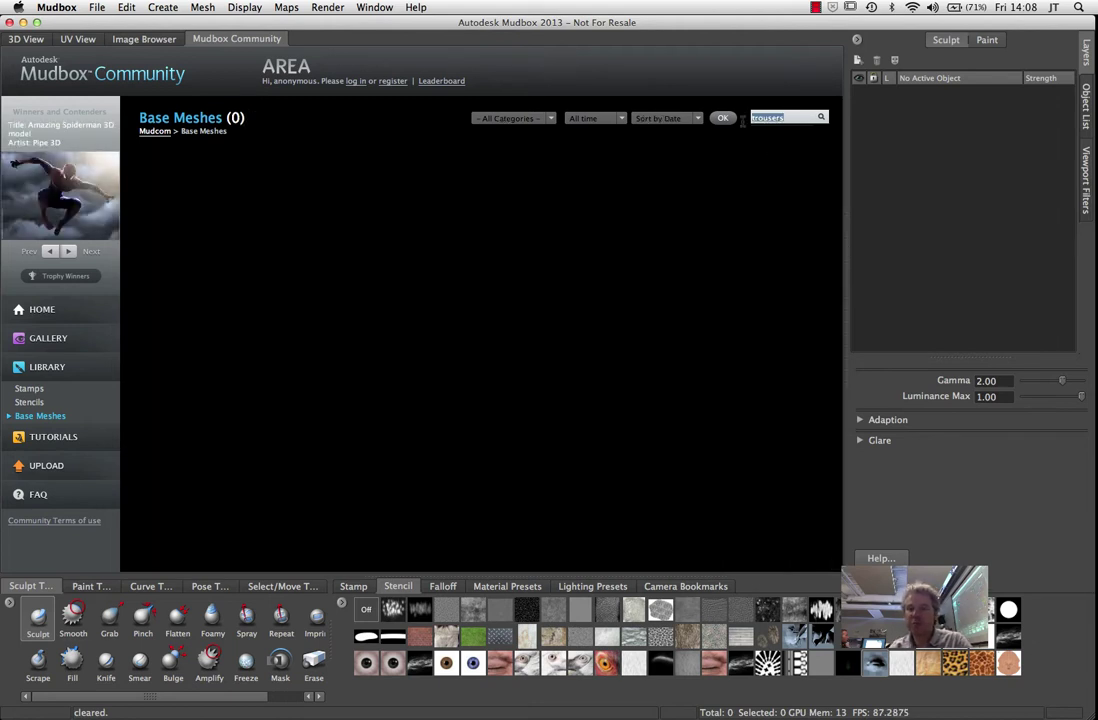
{"action": "type", "text": "p"}
{"action": "key", "text": "BackSpace"}
{"action": "type", "text": "p"}
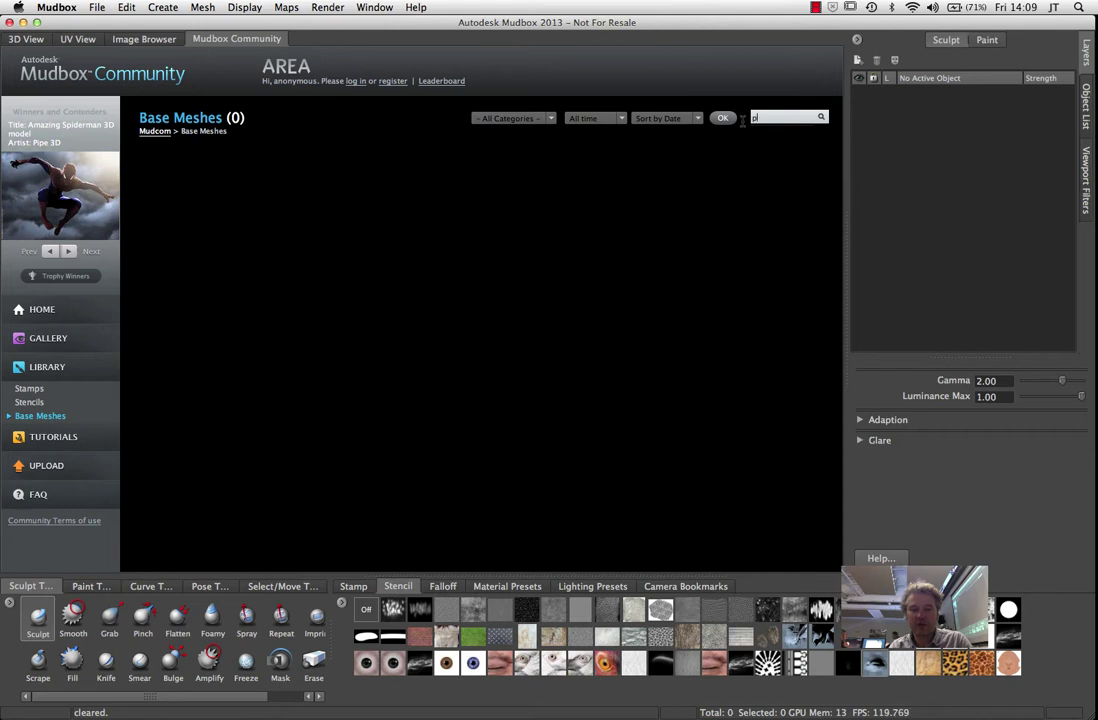
{"action": "type", "text": "ants"}
{"action": "key", "text": "Return"}
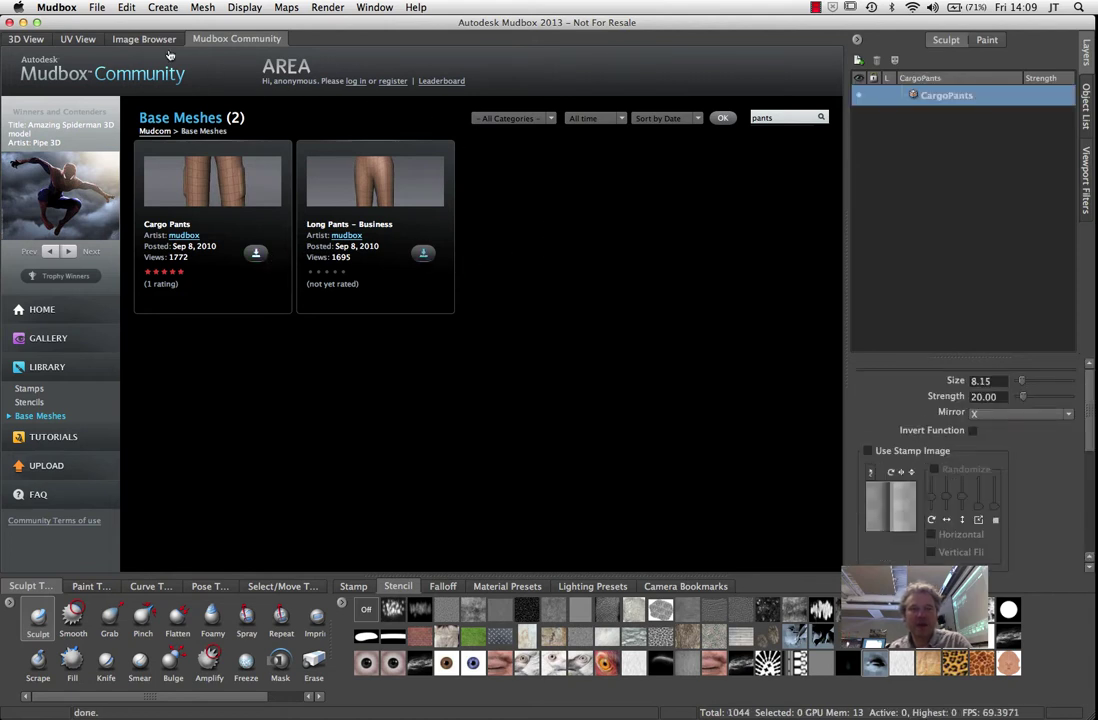
{"action": "left_click", "coordinate": [27, 39]}
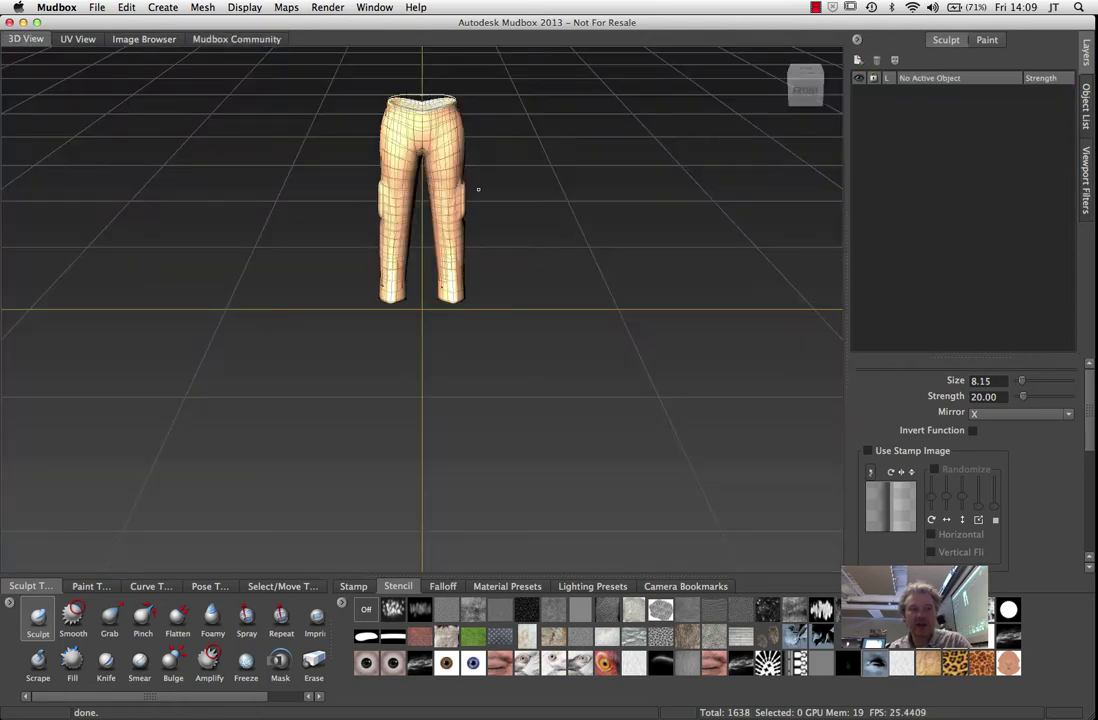
{"action": "left_click_drag", "start_coordinate": [527, 186], "coordinate": [602, 203], "text": "alt"}
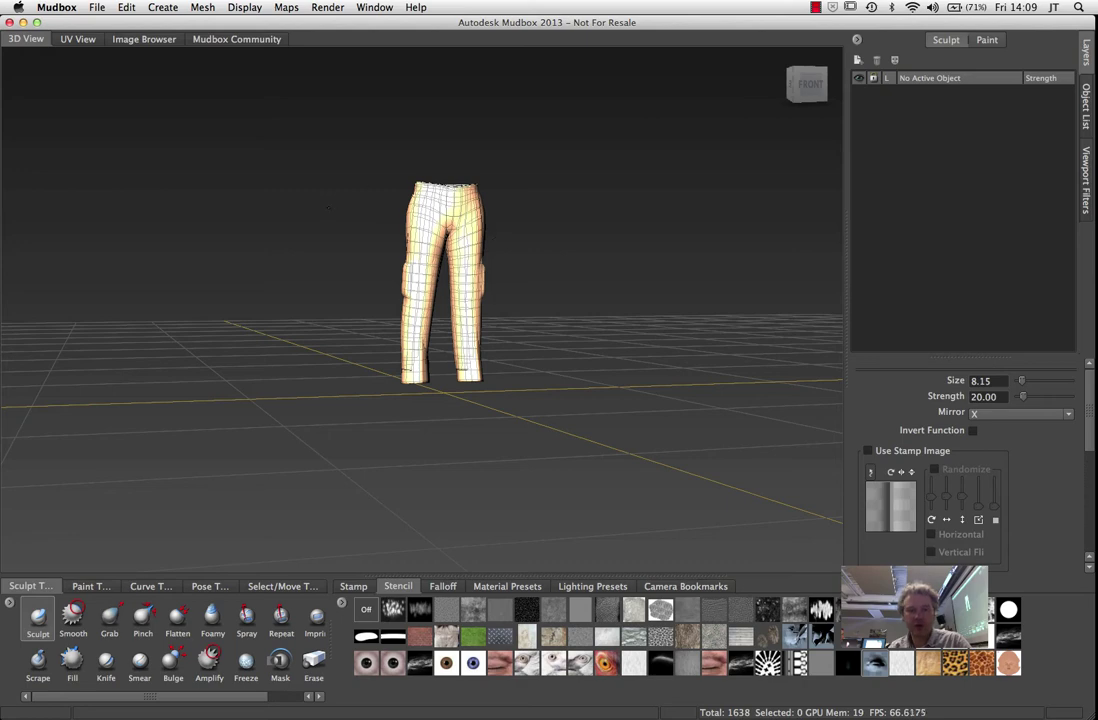
{"action": "mouse_move", "coordinate": [328, 208]}
{"action": "left_mouse_down", "text": "alt"}
{"action": "mouse_move", "coordinate": [457, 219]}
{"action": "mouse_move", "coordinate": [330, 215]}
{"action": "left_mouse_up", "text": "alt"}
Search the base meshes for "boot" and add the Cowboy Boot mesh to the scene with the pants
{"action": "left_click", "coordinate": [250, 41]}
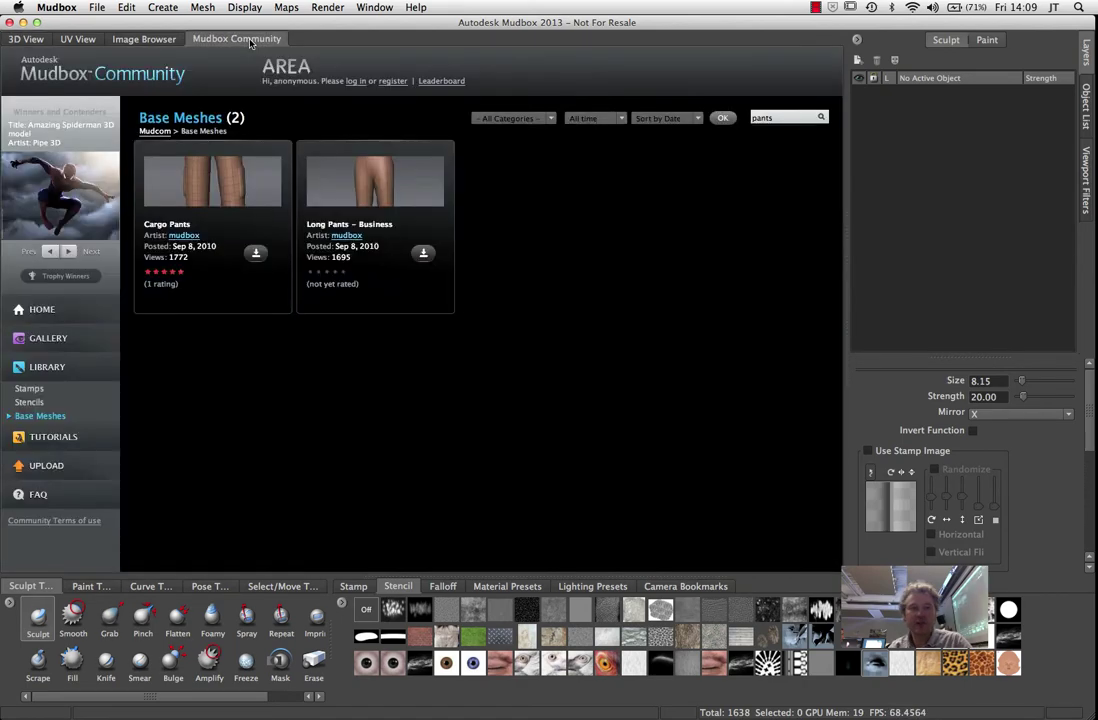
{"action": "double_click", "coordinate": [784, 118]}
{"action": "type", "text": "boot"}
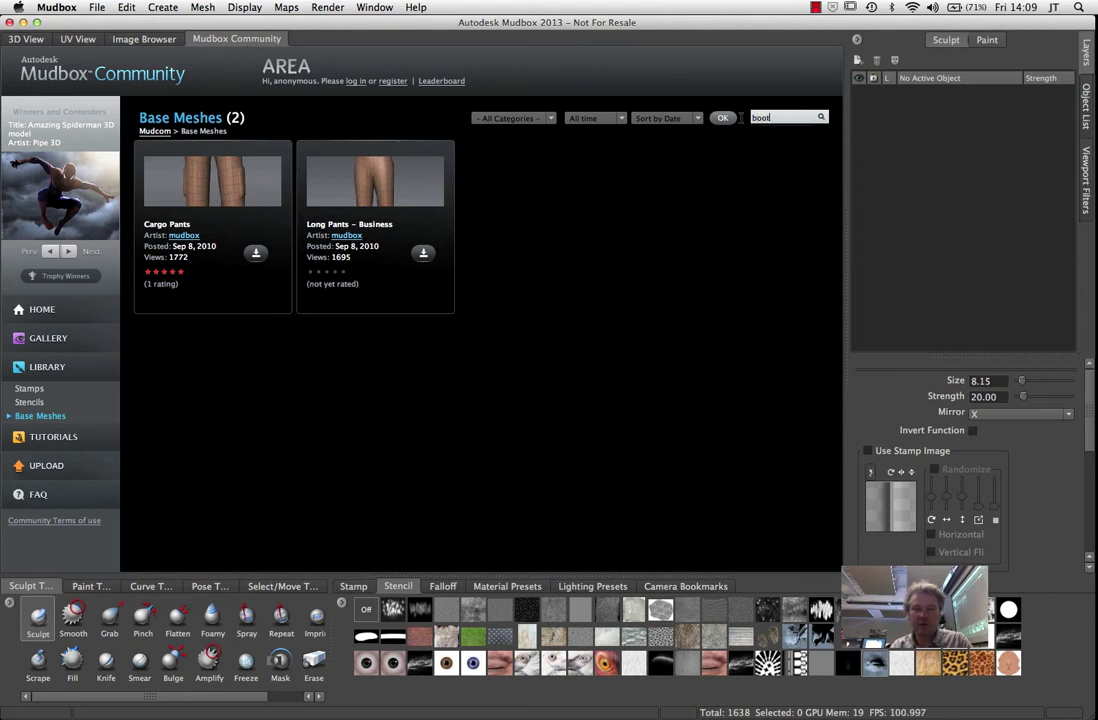
{"action": "key", "text": "Return"}
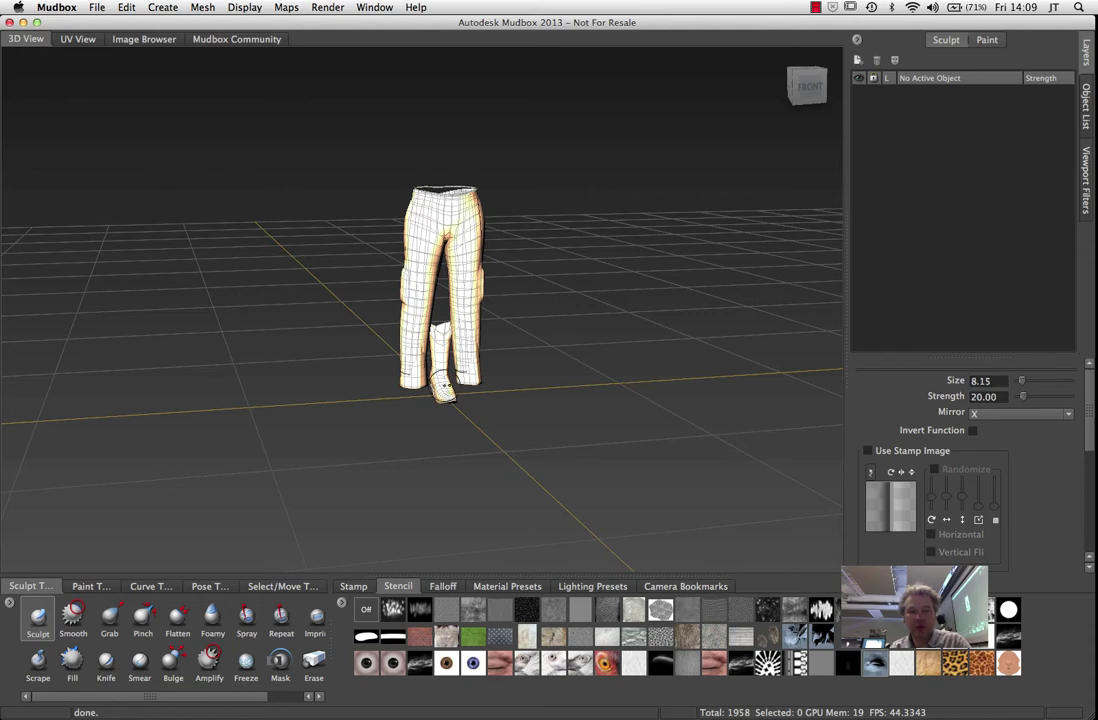
{"action": "left_click_drag", "start_coordinate": [520, 303], "coordinate": [632, 410], "text": "alt"}
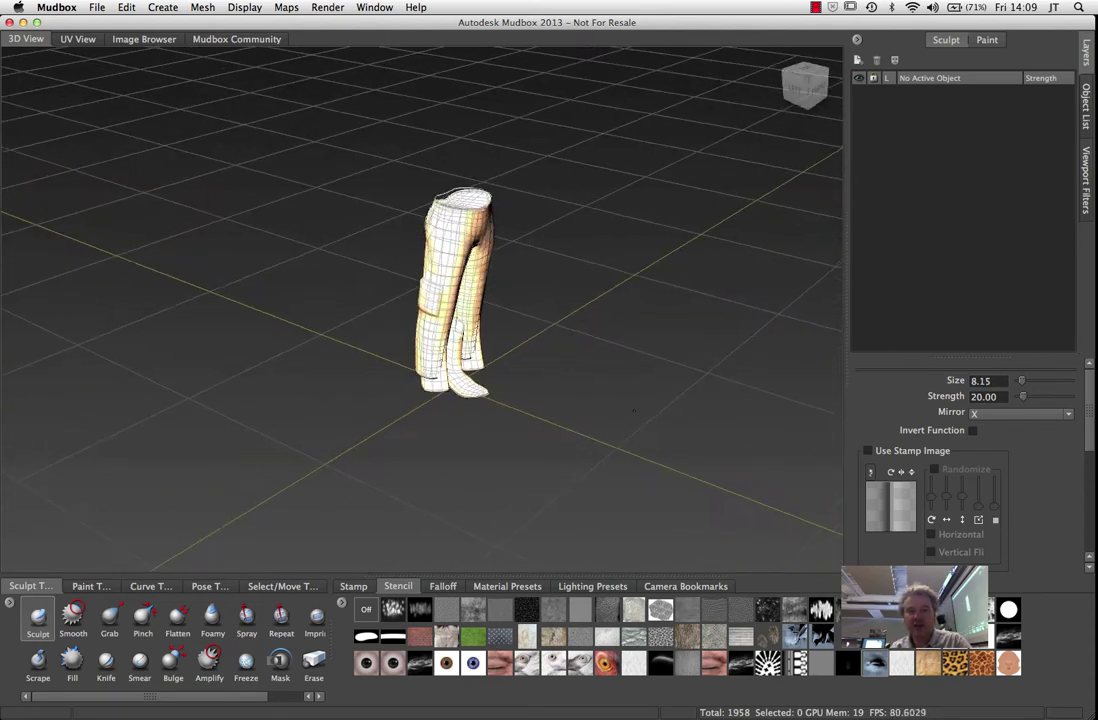
Search the base meshes for "jacket", add a zipped jacket mesh to the scene, and inspect the outfit from the side and front
{"action": "left_click", "coordinate": [191, 38]}
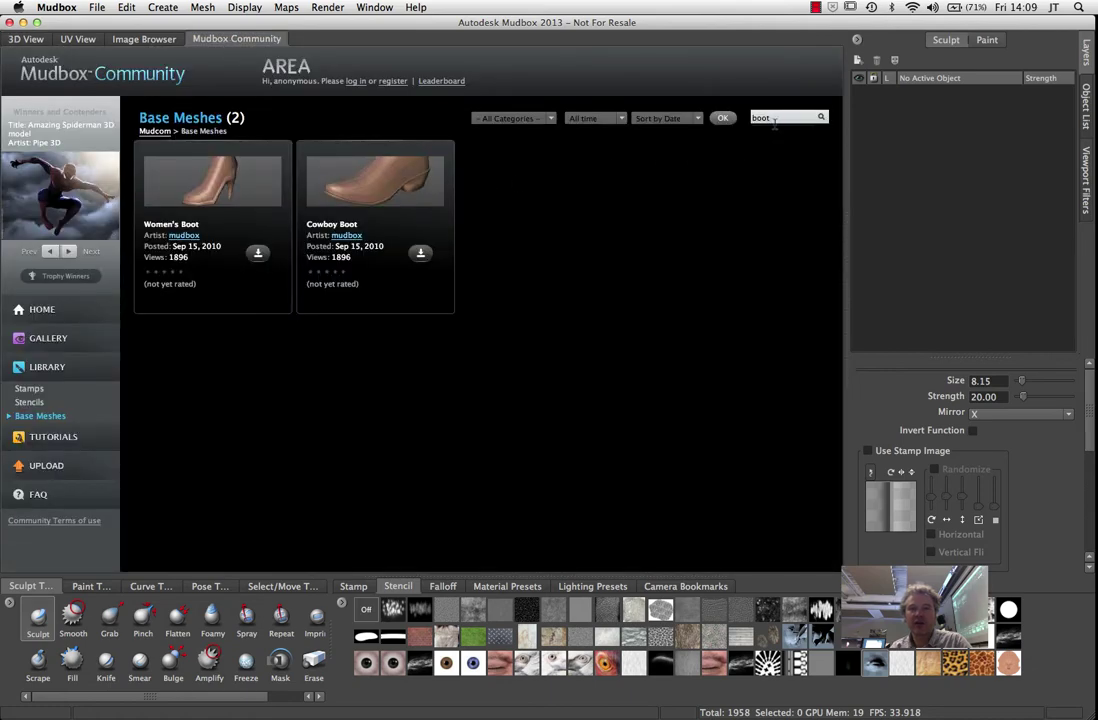
{"action": "double_click", "coordinate": [774, 121]}
{"action": "type", "text": "jac"}
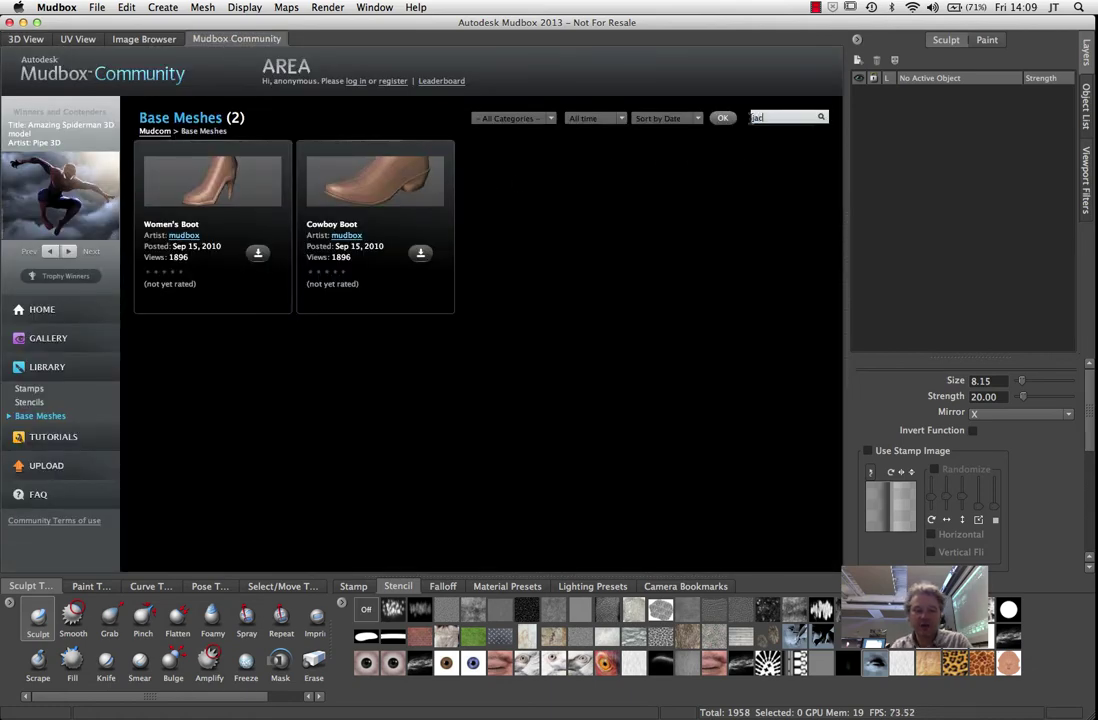
{"action": "type", "text": "ke"}
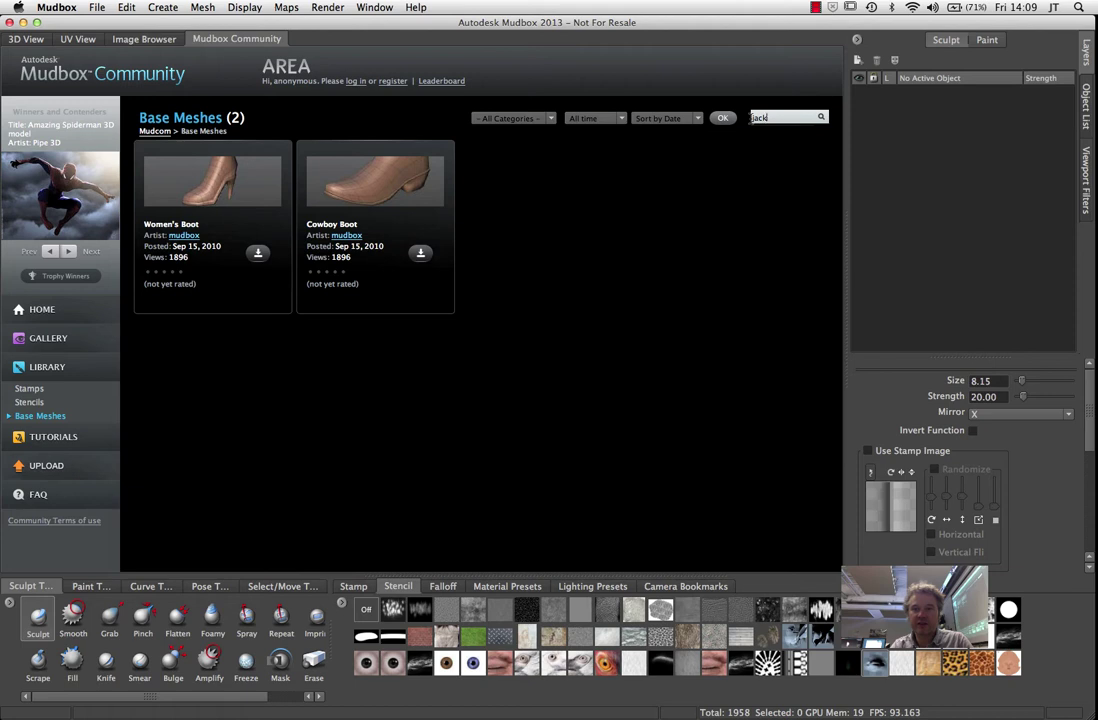
{"action": "type", "text": "t"}
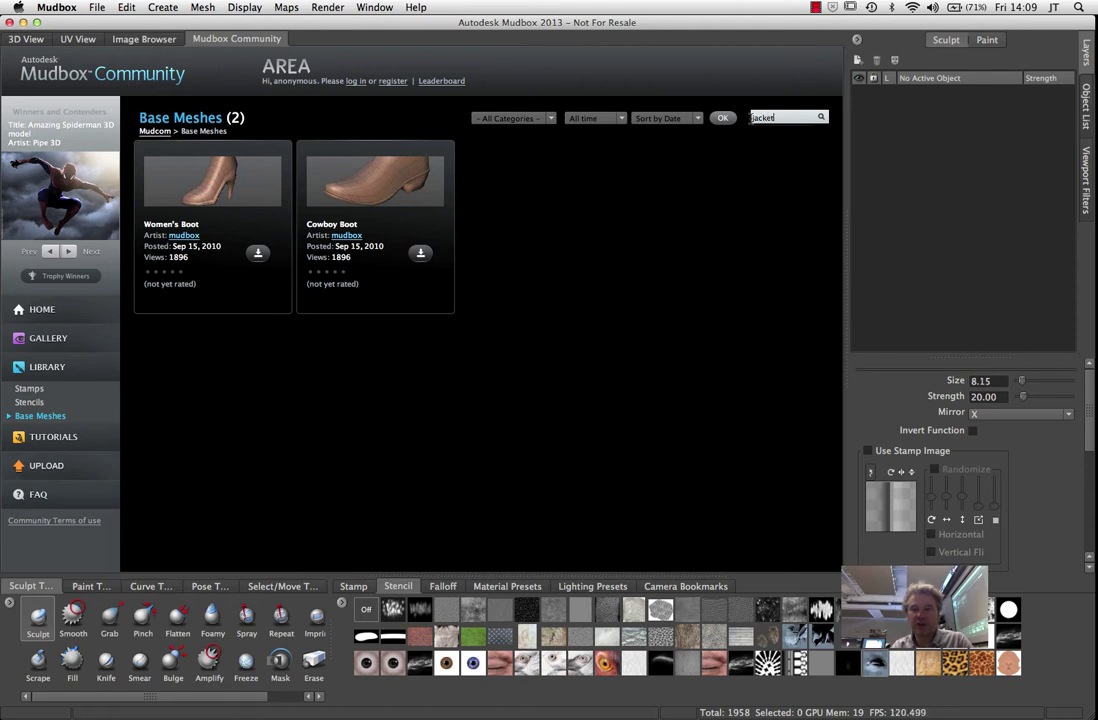
{"action": "key", "text": "Return"}
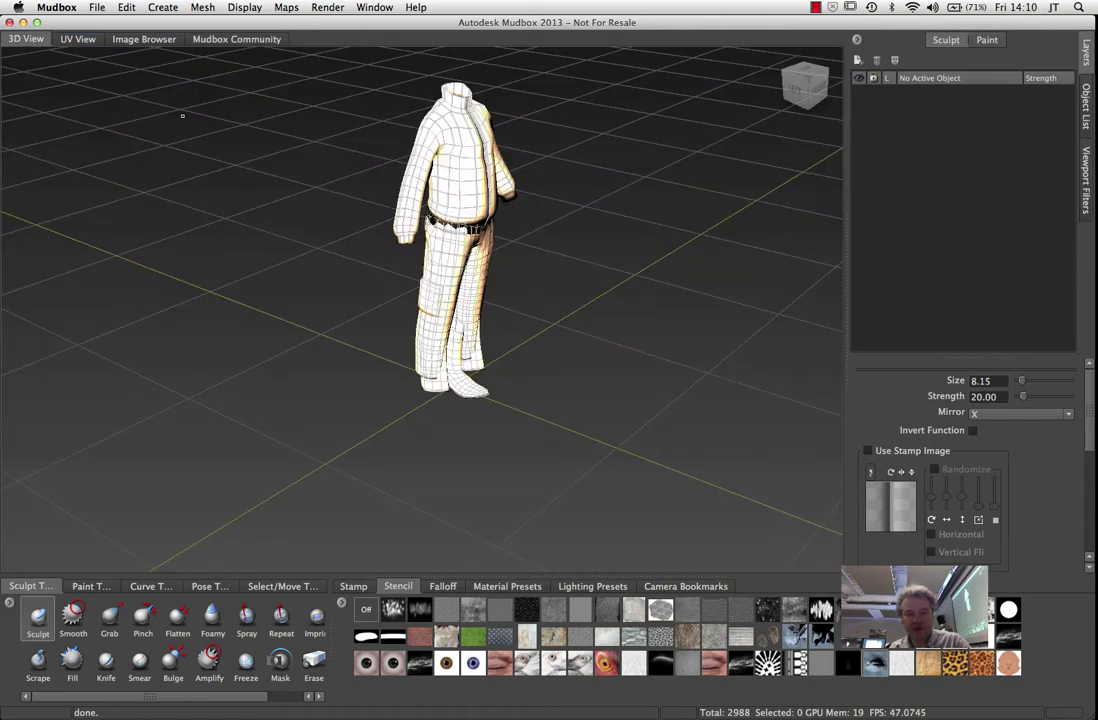
{"action": "left_click_drag", "start_coordinate": [105, 75], "coordinate": [482, 232], "text": "alt"}
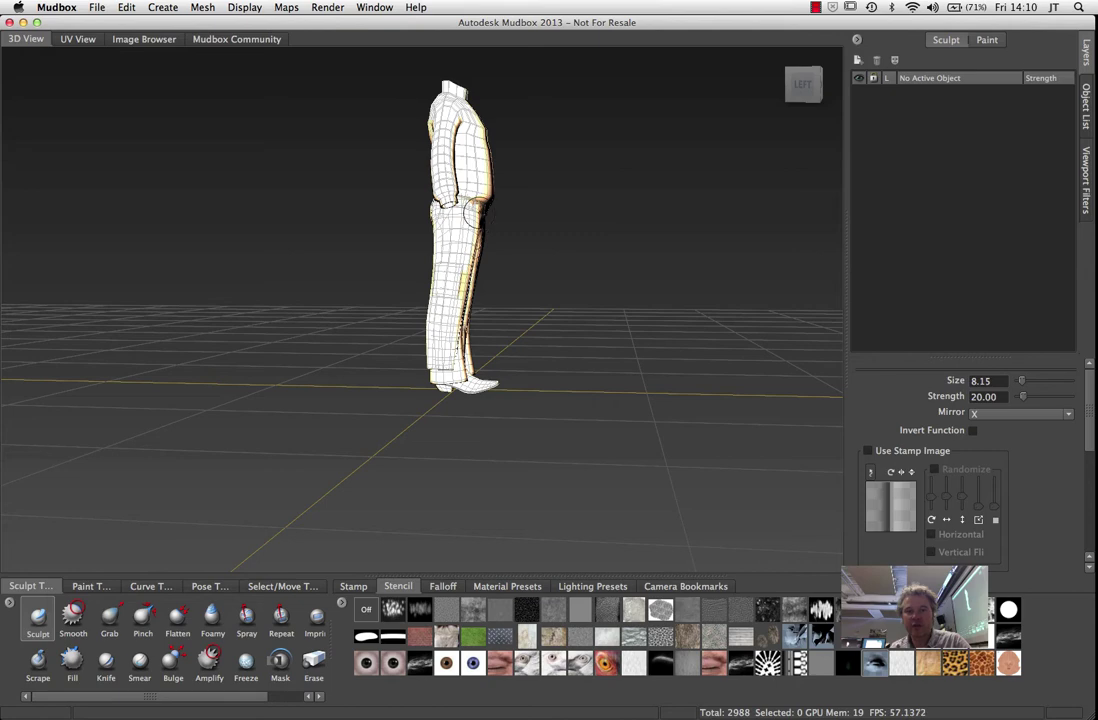
{"action": "right_click_drag", "start_coordinate": [472, 216], "coordinate": [522, 327], "text": "alt"}
{"action": "left_click_drag", "start_coordinate": [522, 327], "coordinate": [432, 338], "text": "alt"}
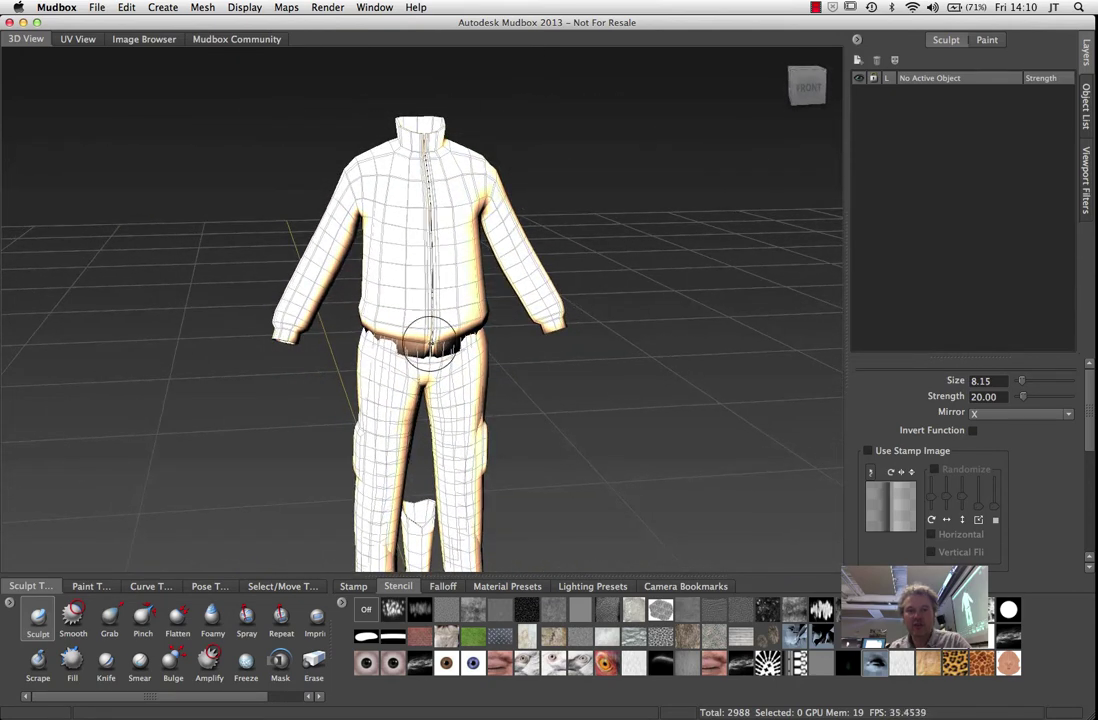
{"action": "left_click_drag", "start_coordinate": [365, 305], "coordinate": [397, 362], "text": "alt"}
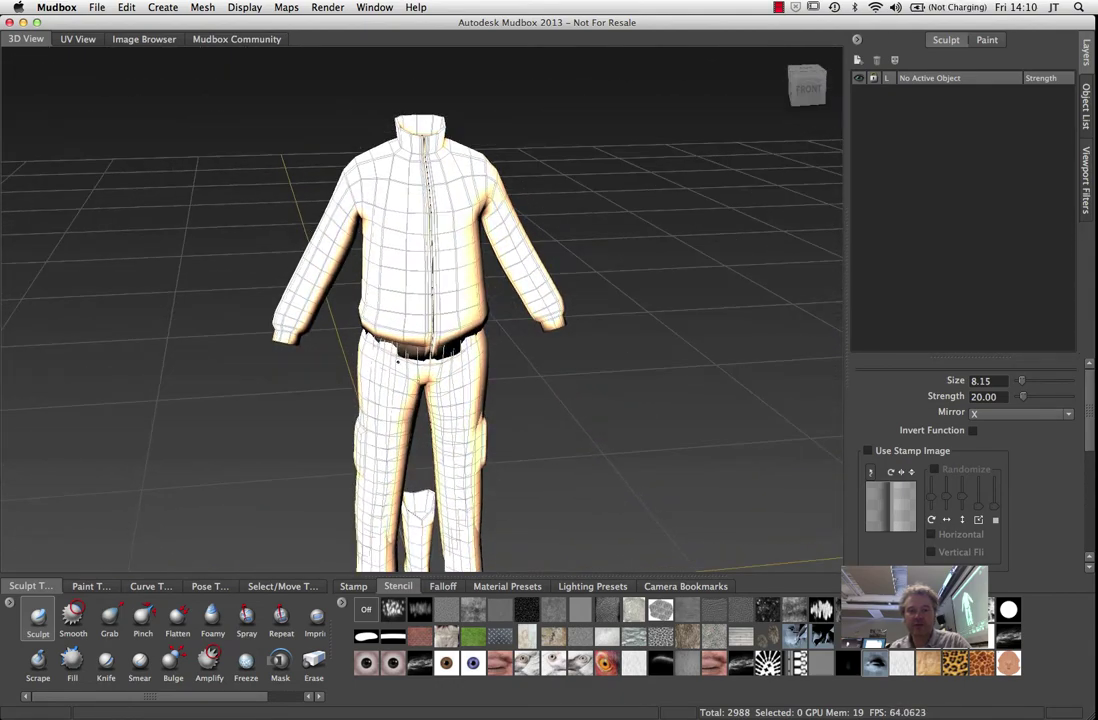
Add the Basic Head mesh to the clothing scene and view it from an angle against the jacket
{"action": "left_click", "coordinate": [205, 7]}
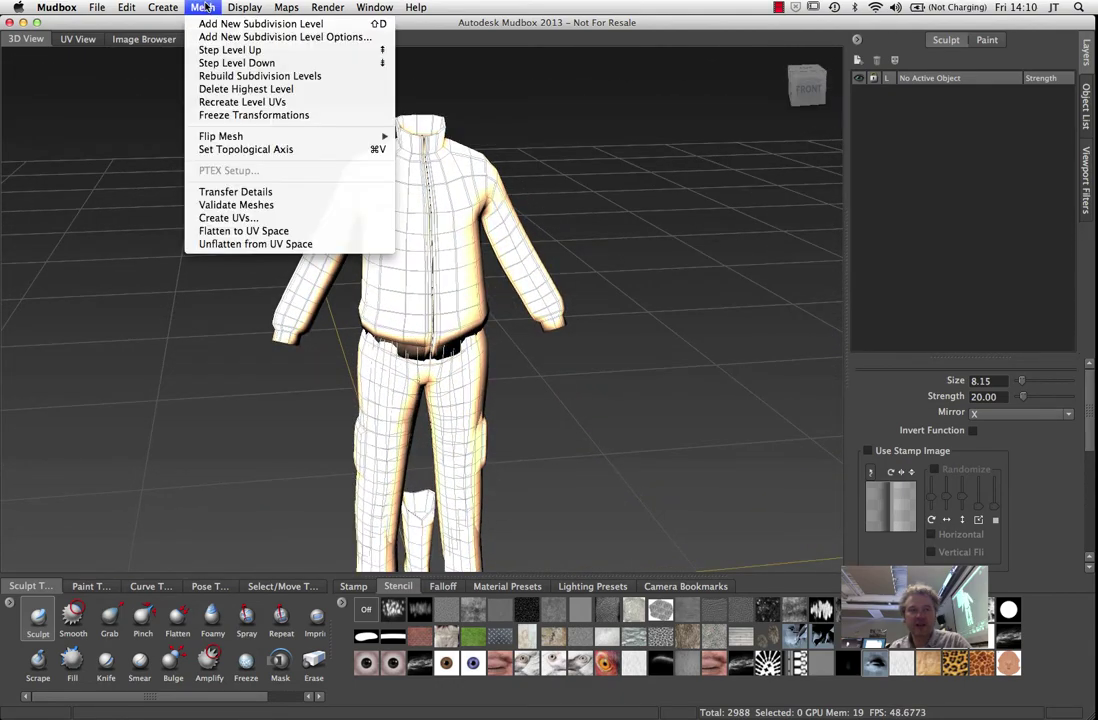
{"action": "mouse_move", "coordinate": [162, 7]}
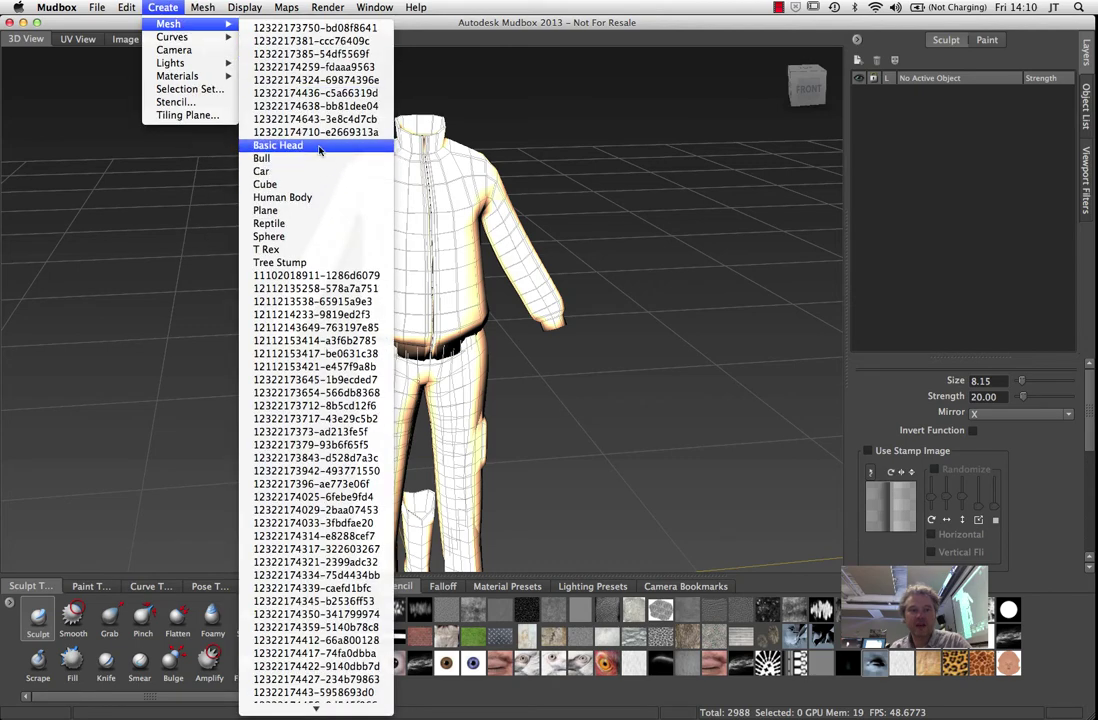
{"action": "left_click", "coordinate": [278, 145]}
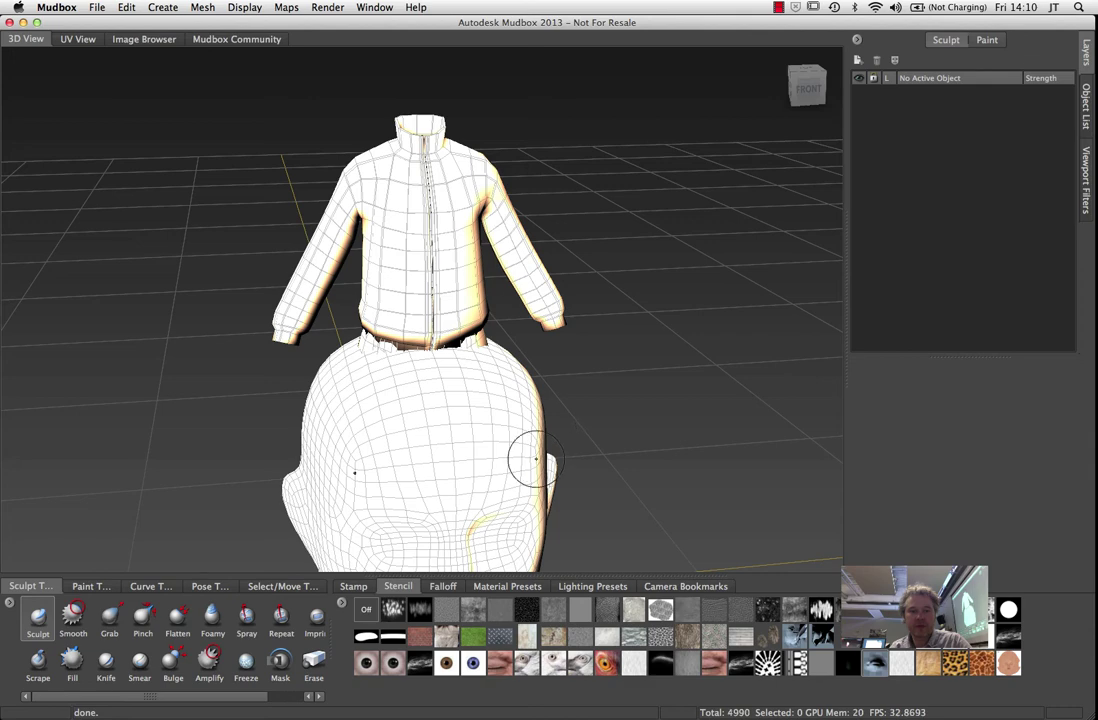
{"action": "key", "text": "a"}
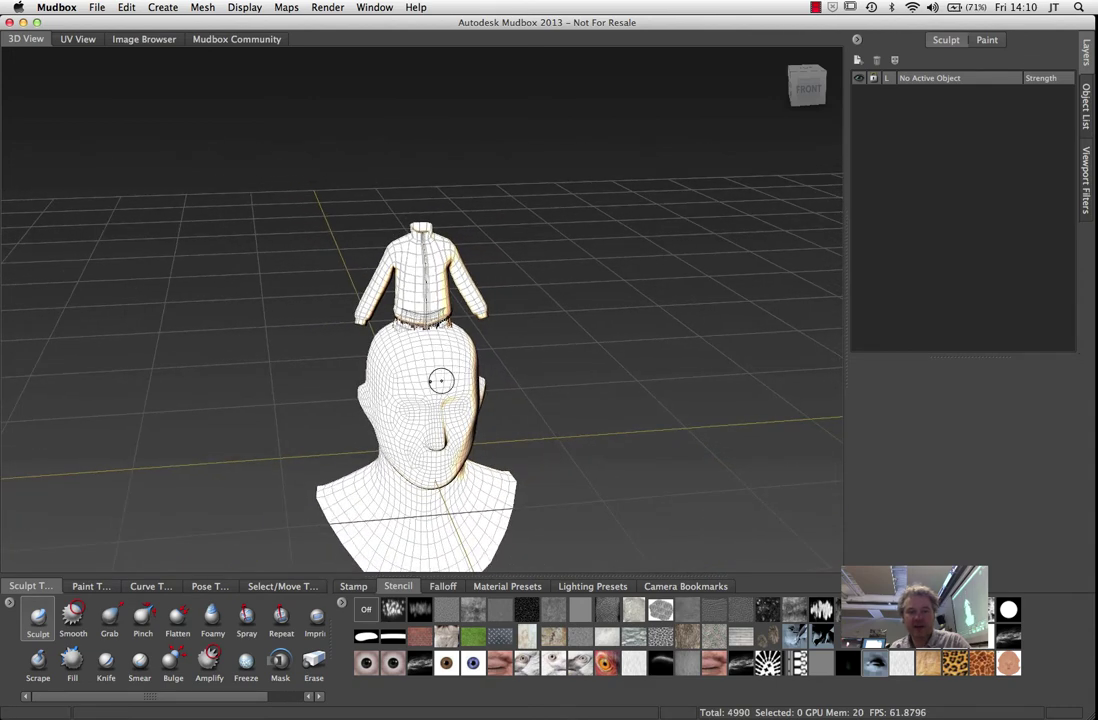
{"action": "left_click_drag", "start_coordinate": [527, 421], "coordinate": [564, 446], "text": "alt"}
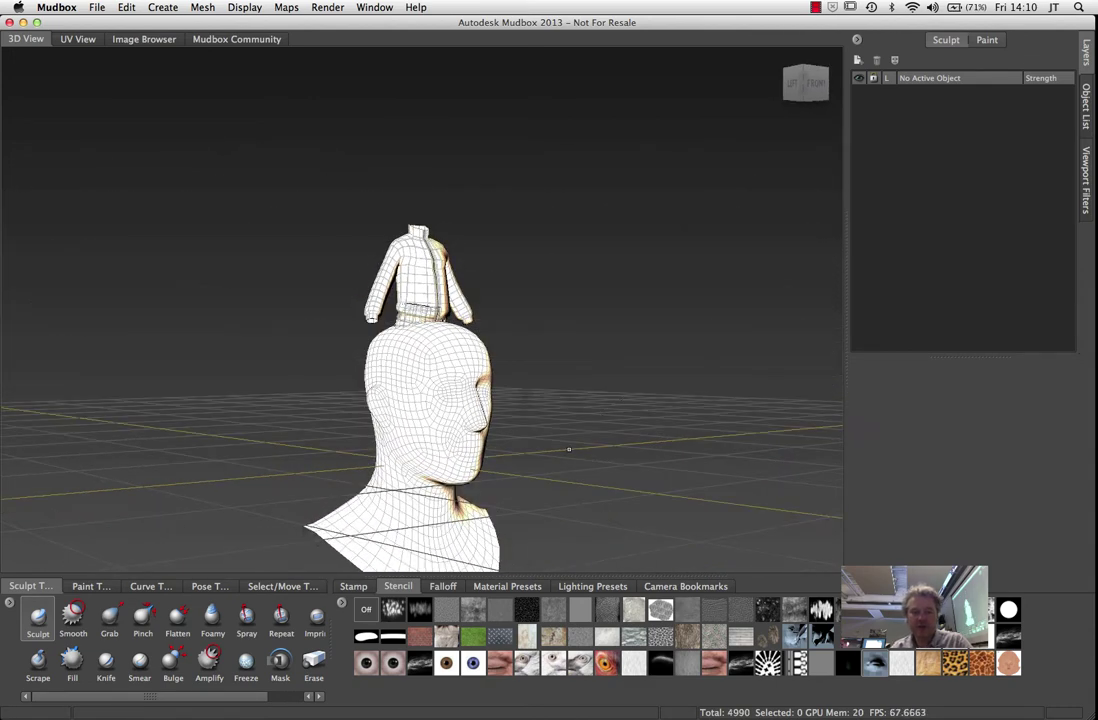
{"action": "key", "text": "super+z"}
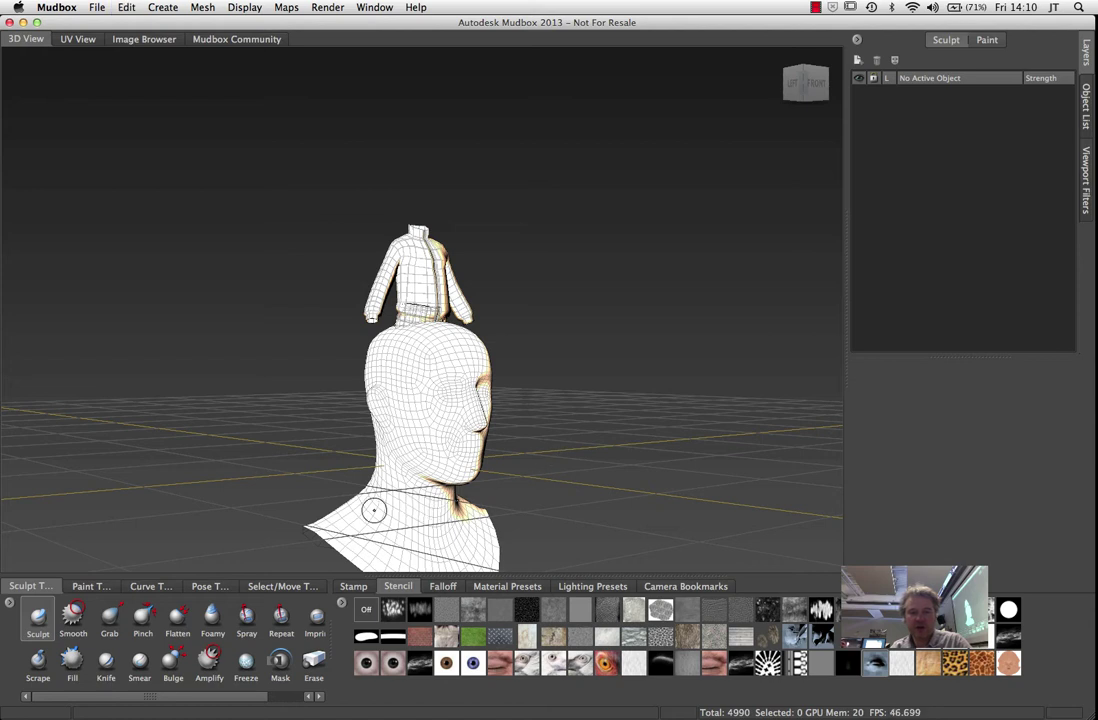
Select the basic head as an object and delete it from the scene
{"action": "left_click", "coordinate": [282, 586]}
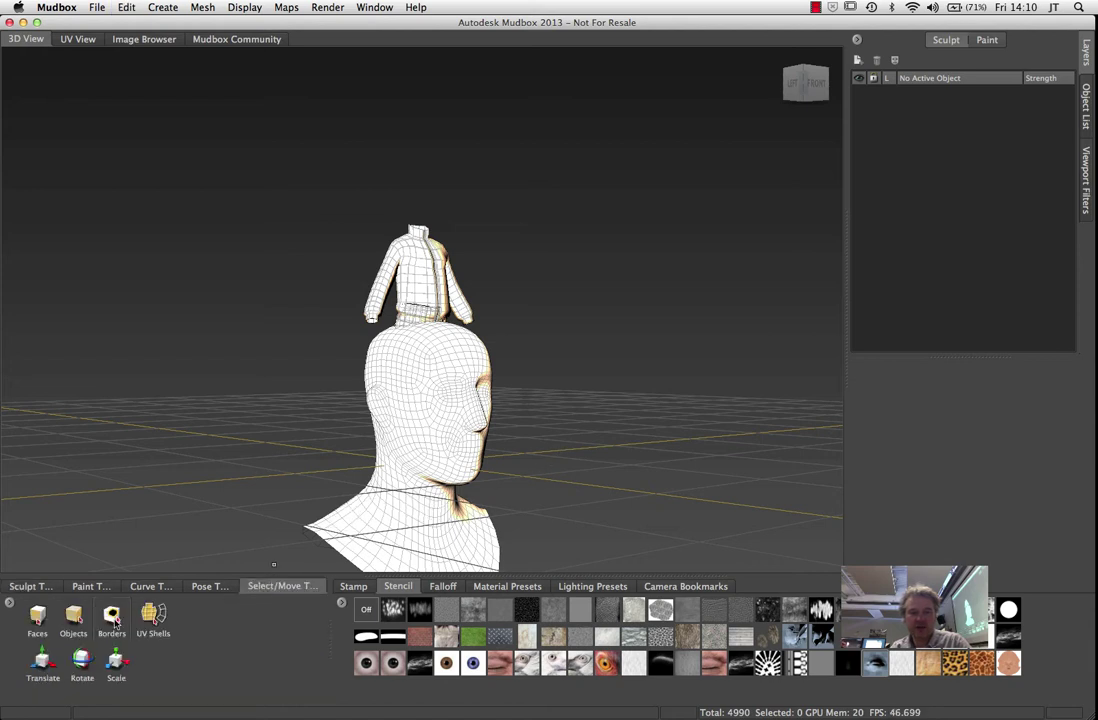
{"action": "left_click", "coordinate": [73, 617]}
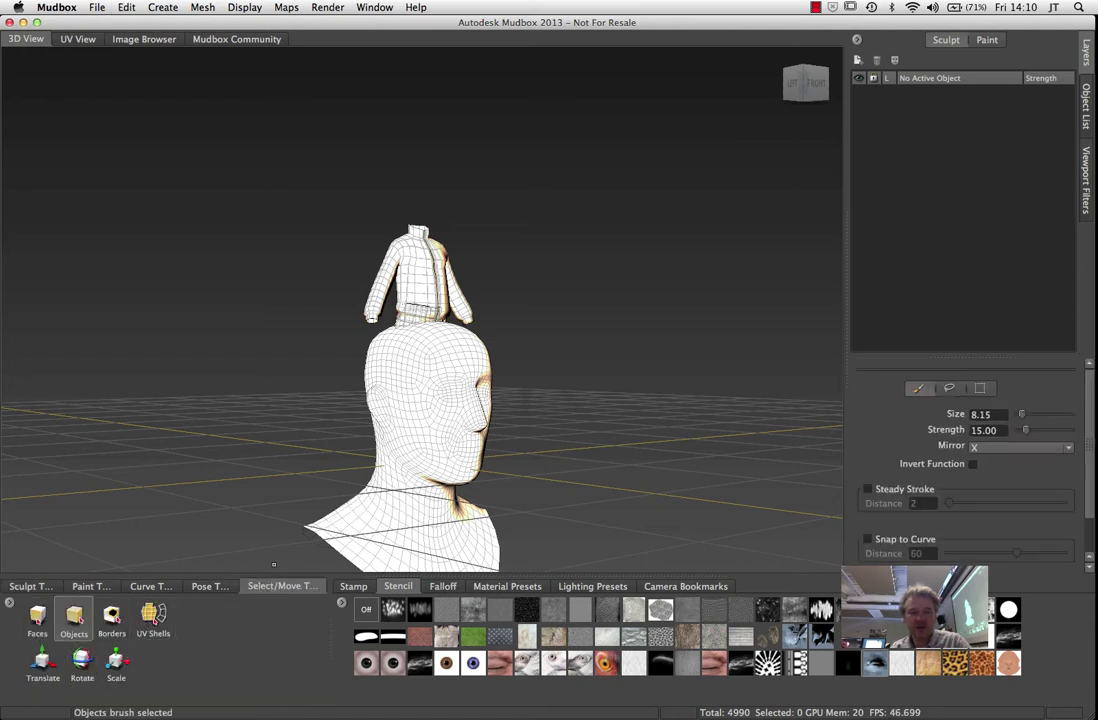
{"action": "left_click", "coordinate": [355, 533]}
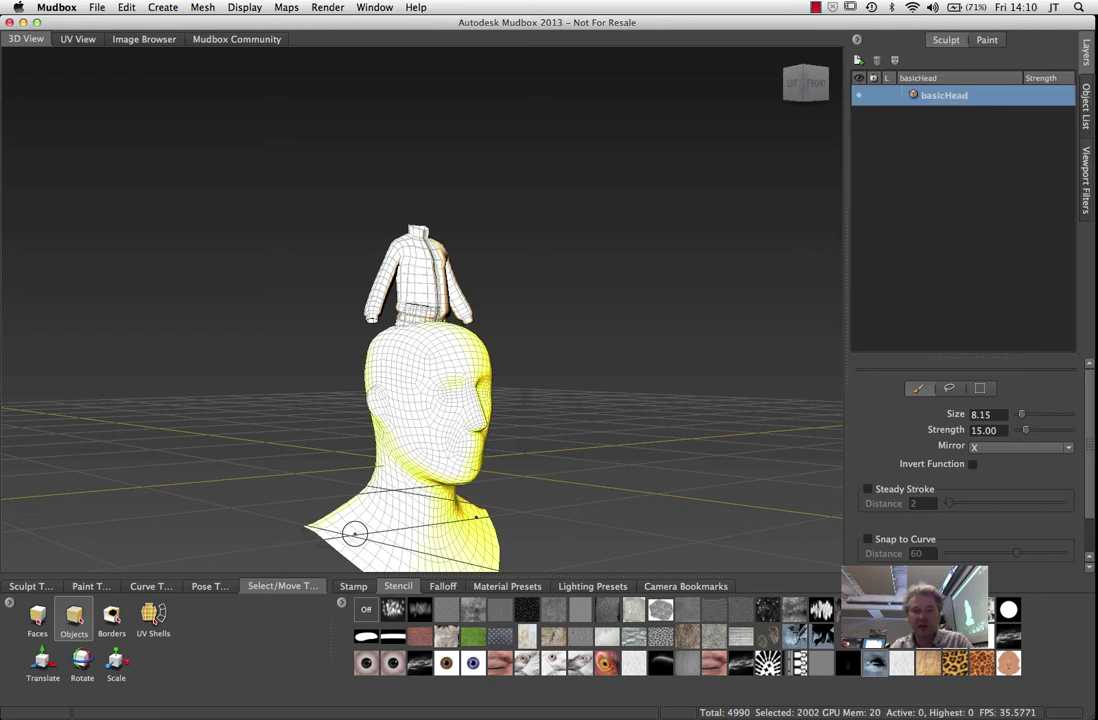
{"action": "right_click", "coordinate": [355, 533]}
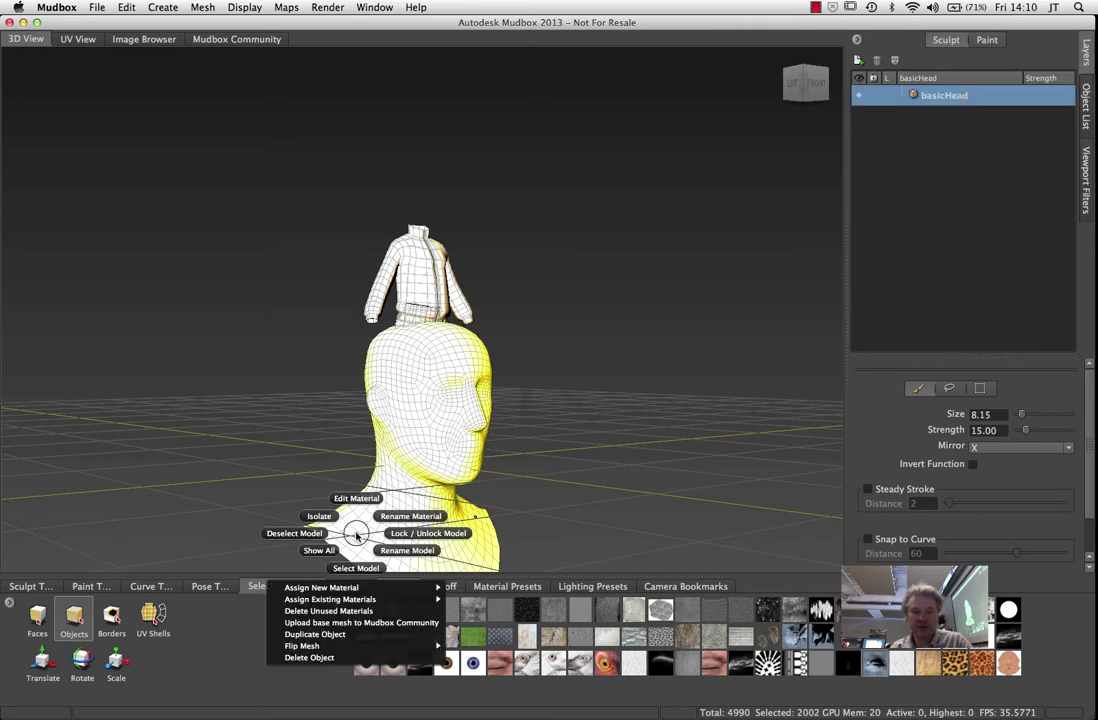
{"action": "left_click", "coordinate": [349, 659]}
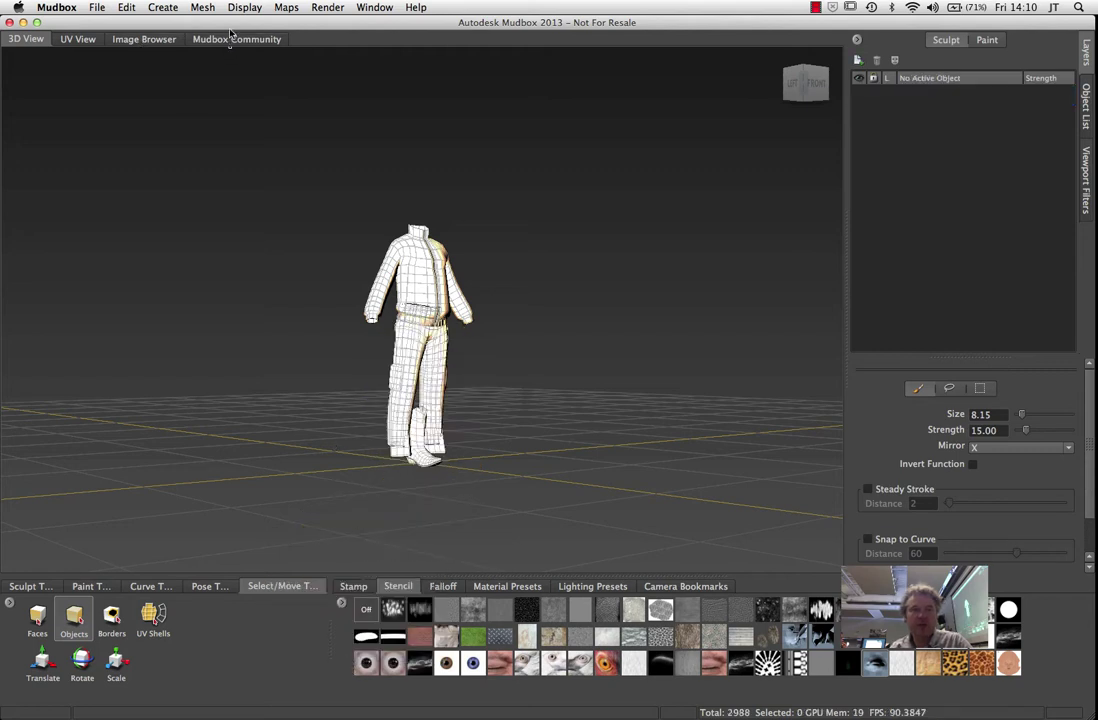
Add the Human Body mesh to the scene and inspect how the jacket and pants fit it
{"action": "left_click", "coordinate": [163, 7]}
{"action": "mouse_move", "coordinate": [170, 23]}
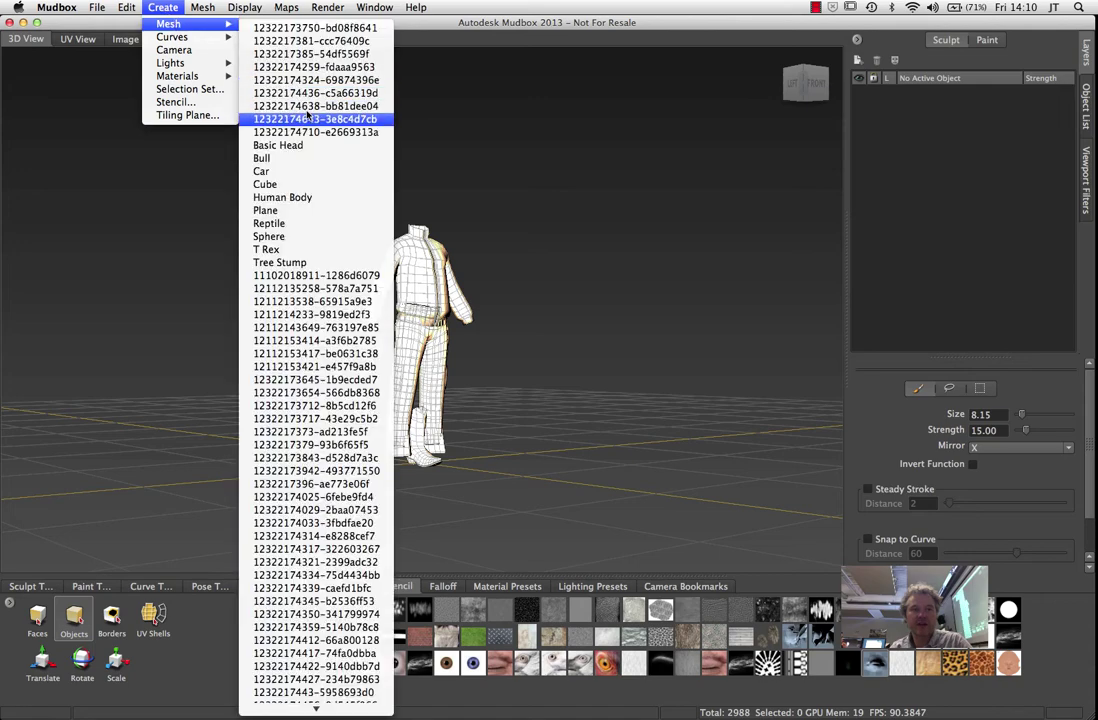
{"action": "left_click", "coordinate": [333, 197]}
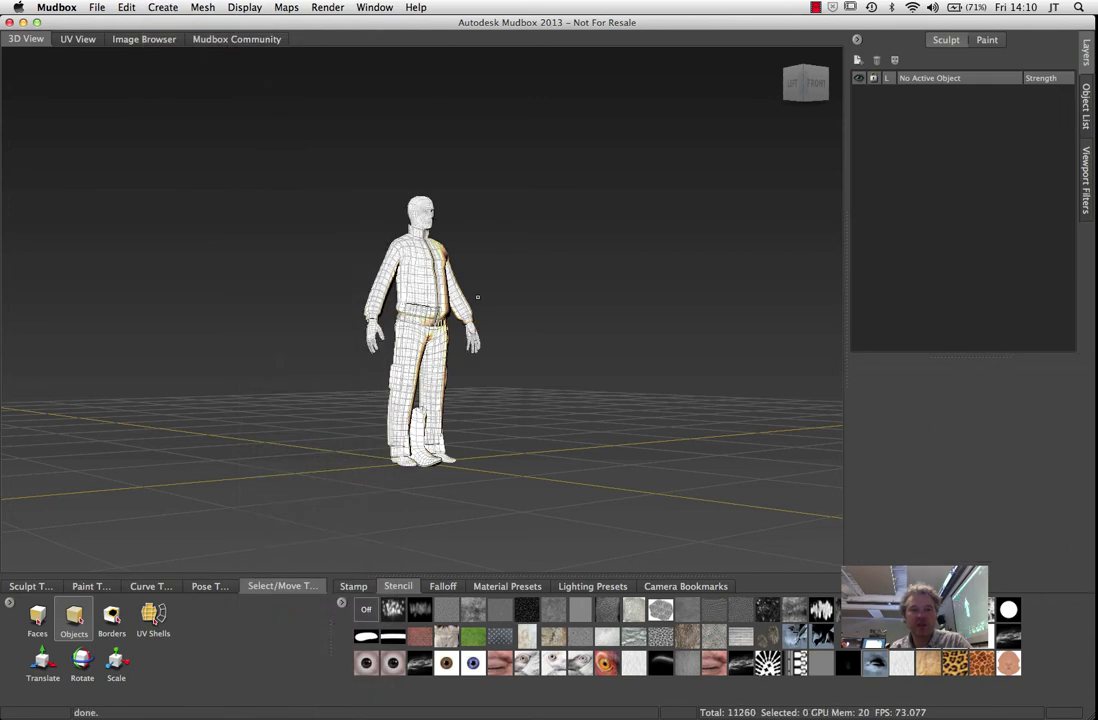
{"action": "left_click_drag", "start_coordinate": [513, 251], "coordinate": [404, 250], "text": "alt"}
{"action": "scroll", "coordinate": [404, 250], "scroll_direction": "up", "scroll_amount": 3}
{"action": "left_click_drag", "start_coordinate": [540, 295], "coordinate": [604, 291], "text": "alt"}
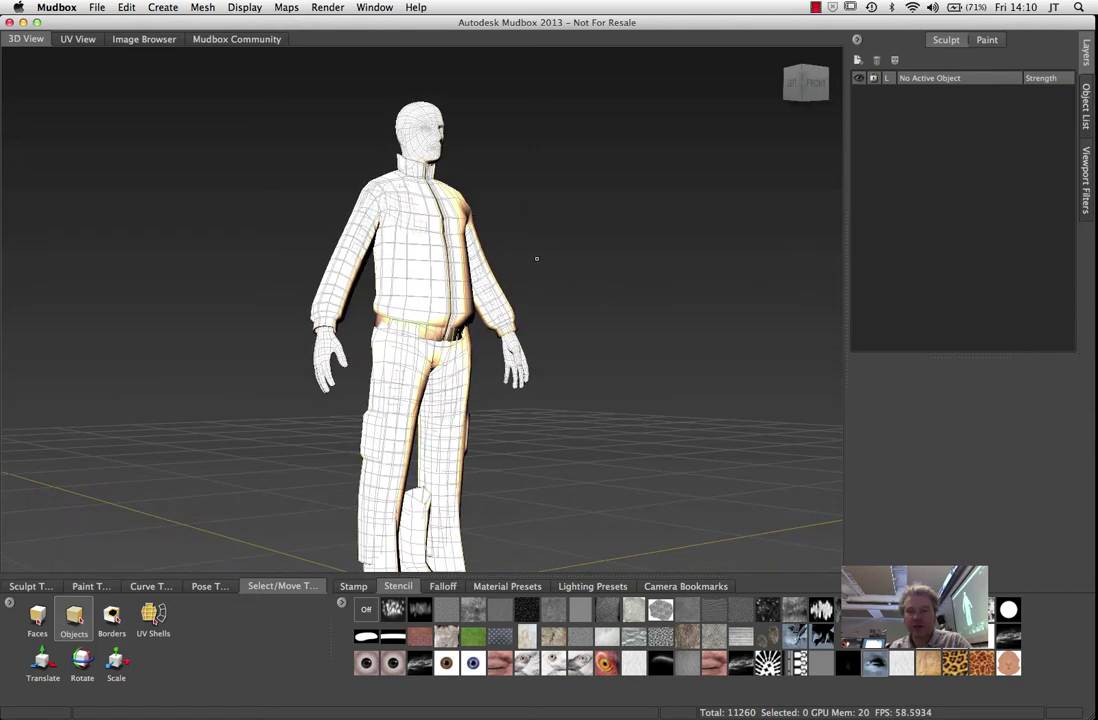
Hide all five directional lights in the scene's object list, from Light 01 – Directional to Light 01 – Directional4
{"action": "left_click", "coordinate": [1088, 93]}
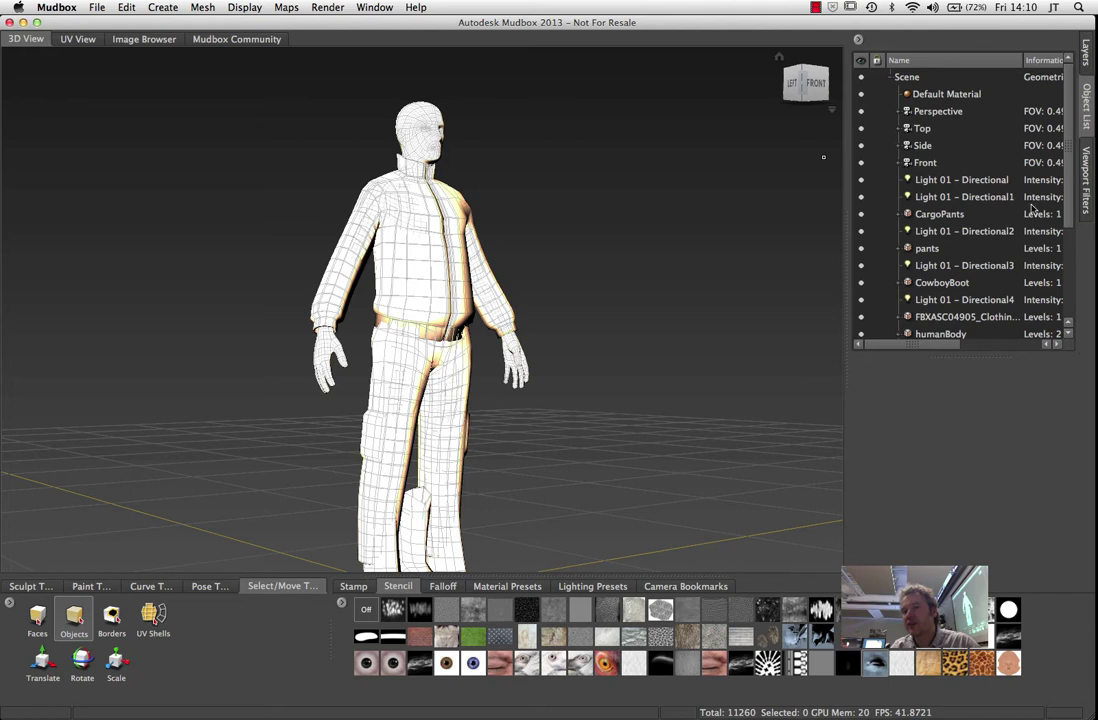
{"action": "left_click", "coordinate": [982, 185]}
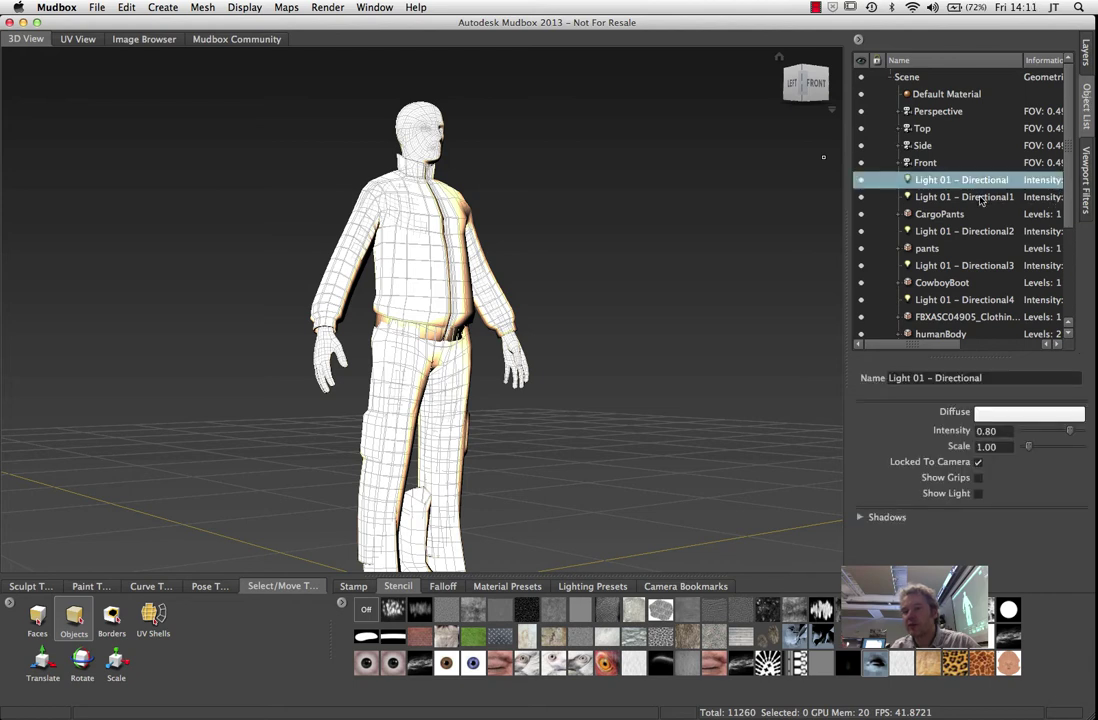
{"action": "left_click", "coordinate": [982, 198], "text": "shift"}
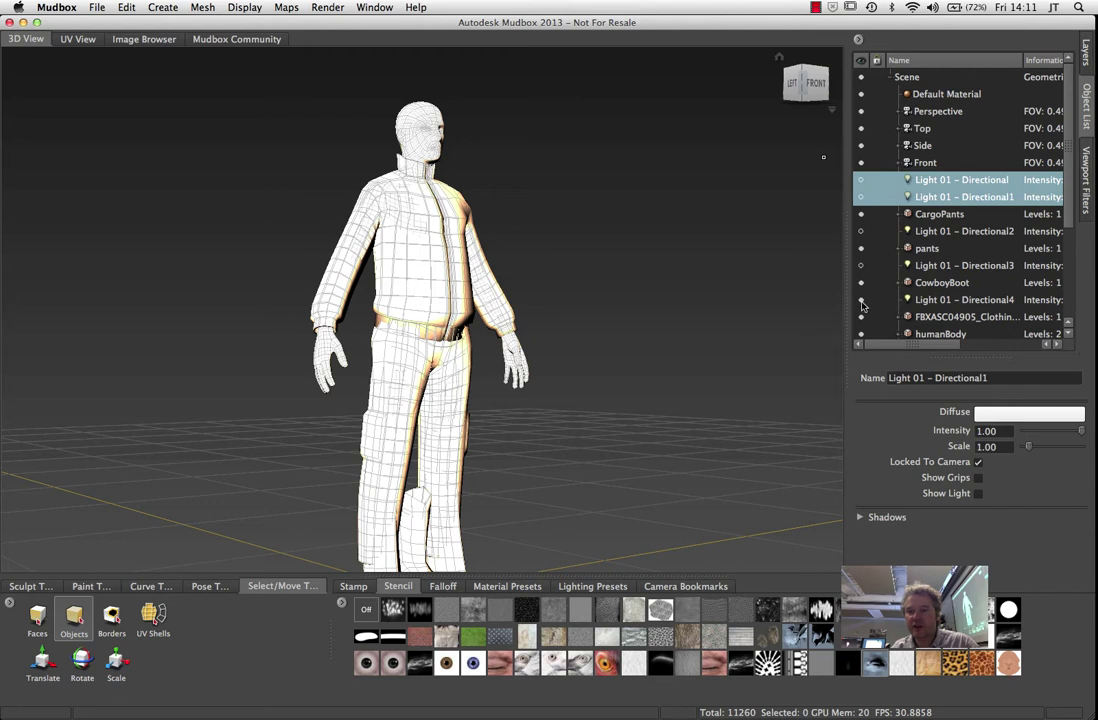
{"action": "left_click_drag", "start_coordinate": [1067, 222], "coordinate": [1070, 331]}
{"action": "scroll", "coordinate": [977, 163], "scroll_direction": "up", "scroll_amount": 5}
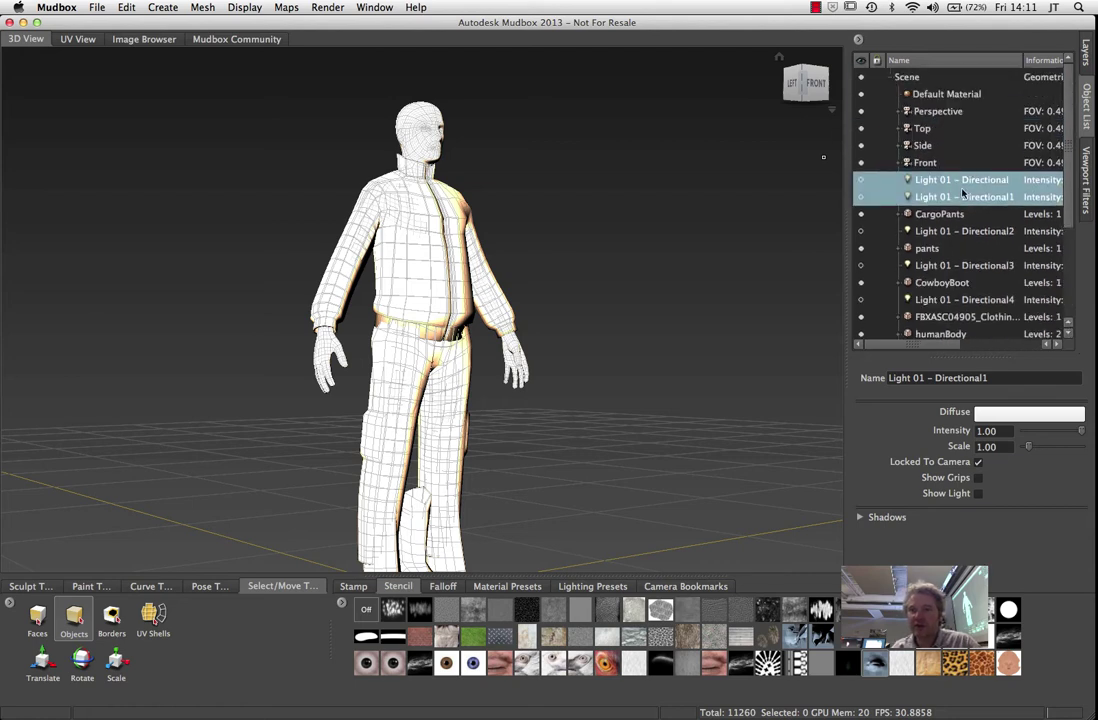
Delete the lights Light 01 – Directional and Light 01 – Directional2 from the scene
{"action": "right_click", "coordinate": [962, 193]}
{"action": "key", "text": "Escape"}
{"action": "key", "text": "Delete"}
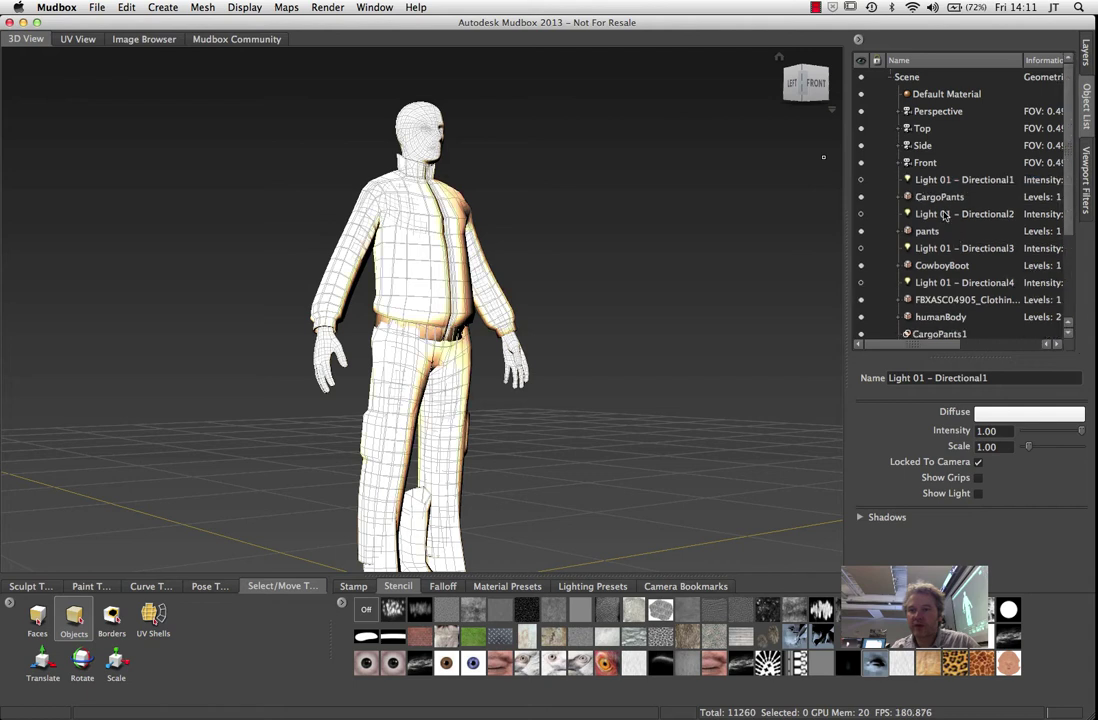
{"action": "right_click", "coordinate": [945, 215]}
{"action": "key", "text": "Escape"}
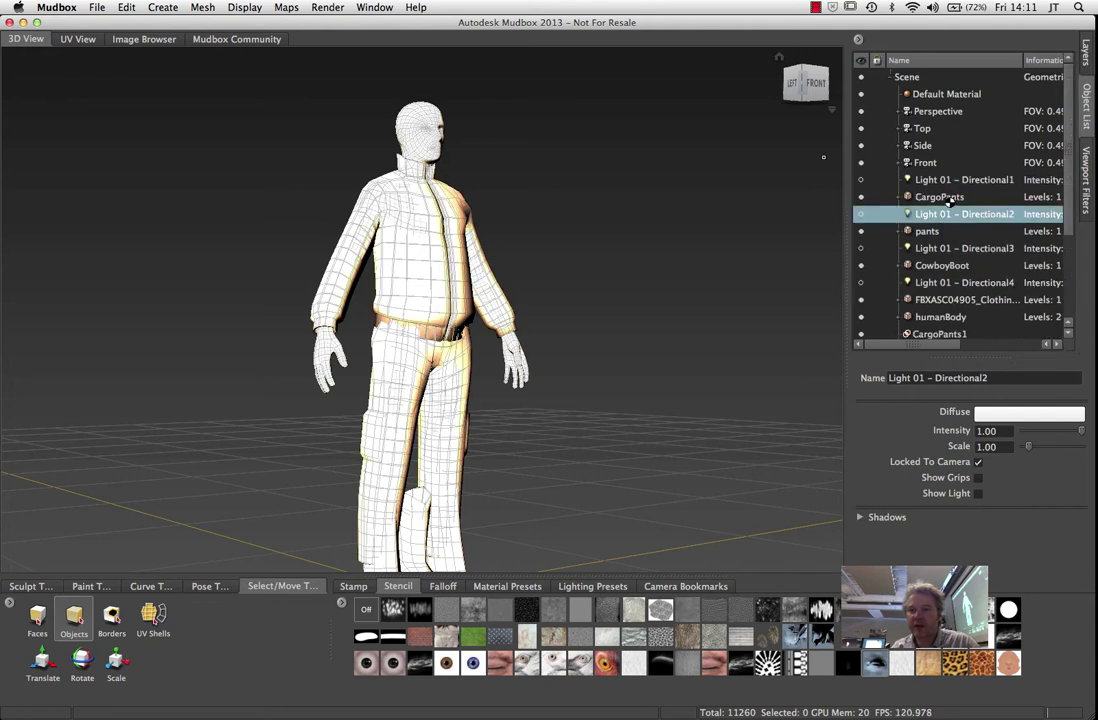
{"action": "key", "text": "Delete"}
Delete the lights Light 01 – Directional1 and Light 01 – Directional3 from the scene
{"action": "left_click", "coordinate": [946, 181]}
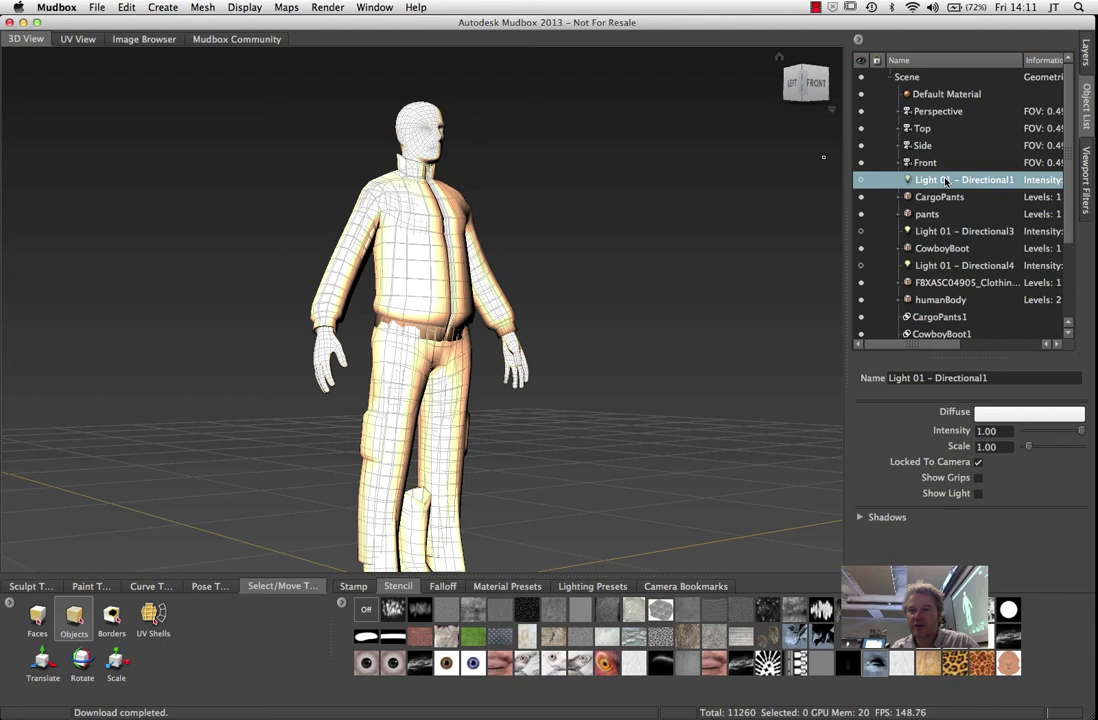
{"action": "right_click", "coordinate": [946, 181]}
{"action": "key", "text": "Escape"}
{"action": "key", "text": "Delete"}
{"action": "right_click", "coordinate": [946, 215]}
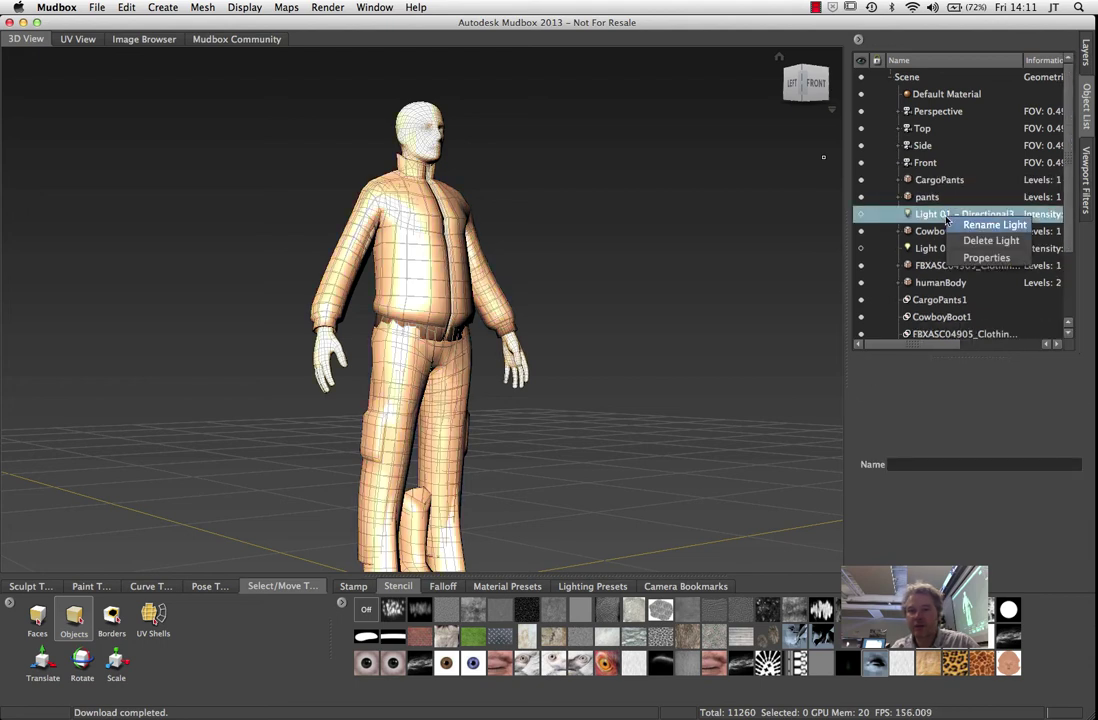
{"action": "left_click", "coordinate": [962, 241]}
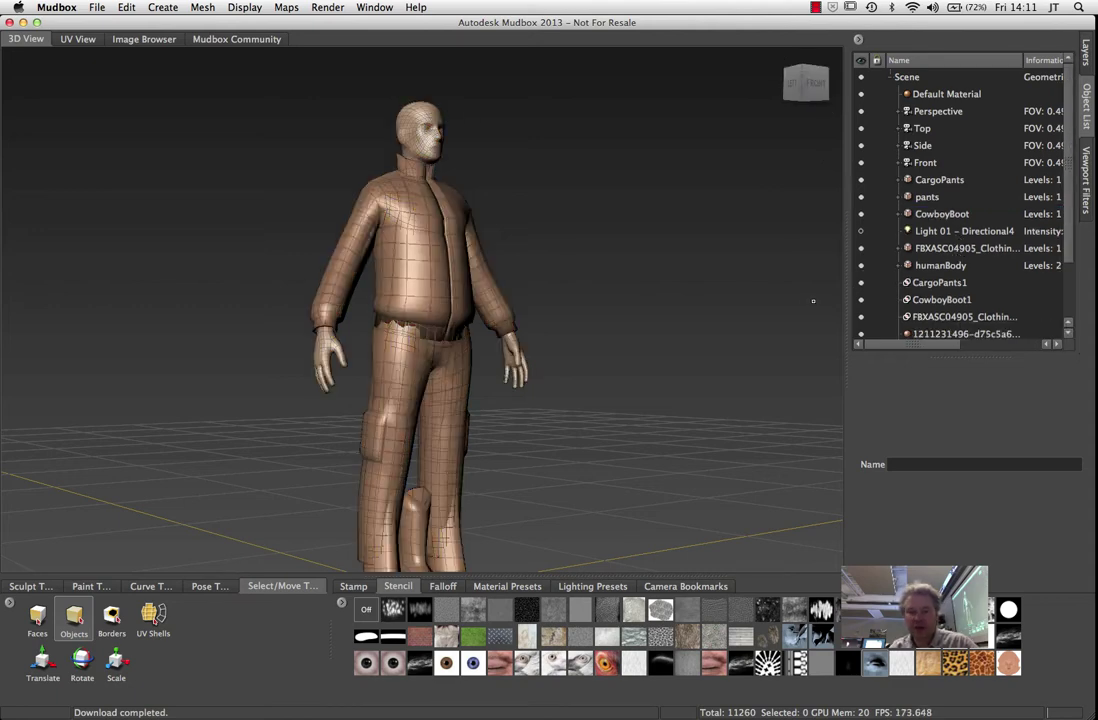
Frame the whole dressed figure and select the human body mesh as an object
{"action": "left_click_drag", "start_coordinate": [780, 515], "coordinate": [537, 321], "text": "alt"}
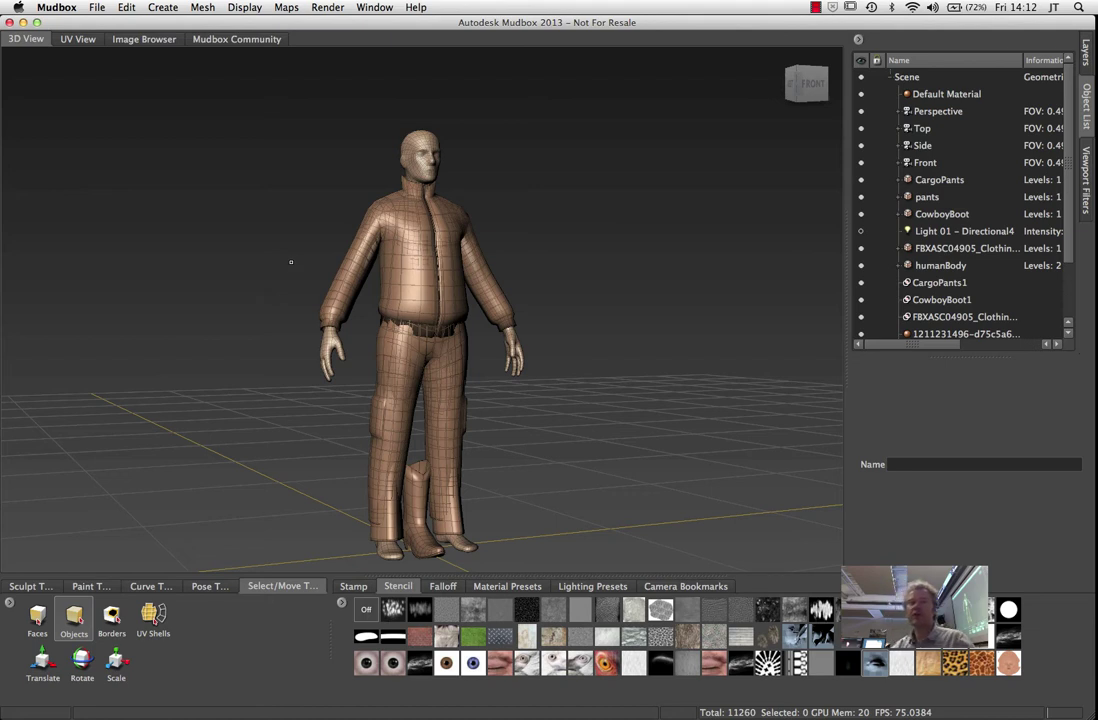
{"action": "left_click", "coordinate": [80, 622]}
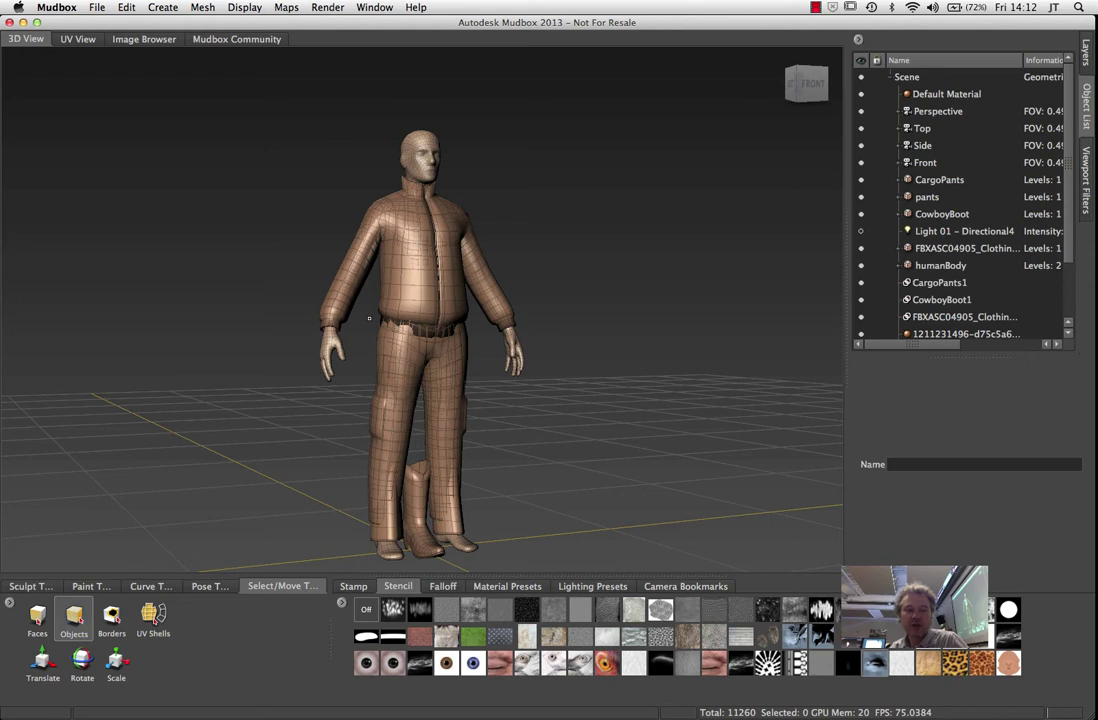
{"action": "left_click", "coordinate": [424, 155]}
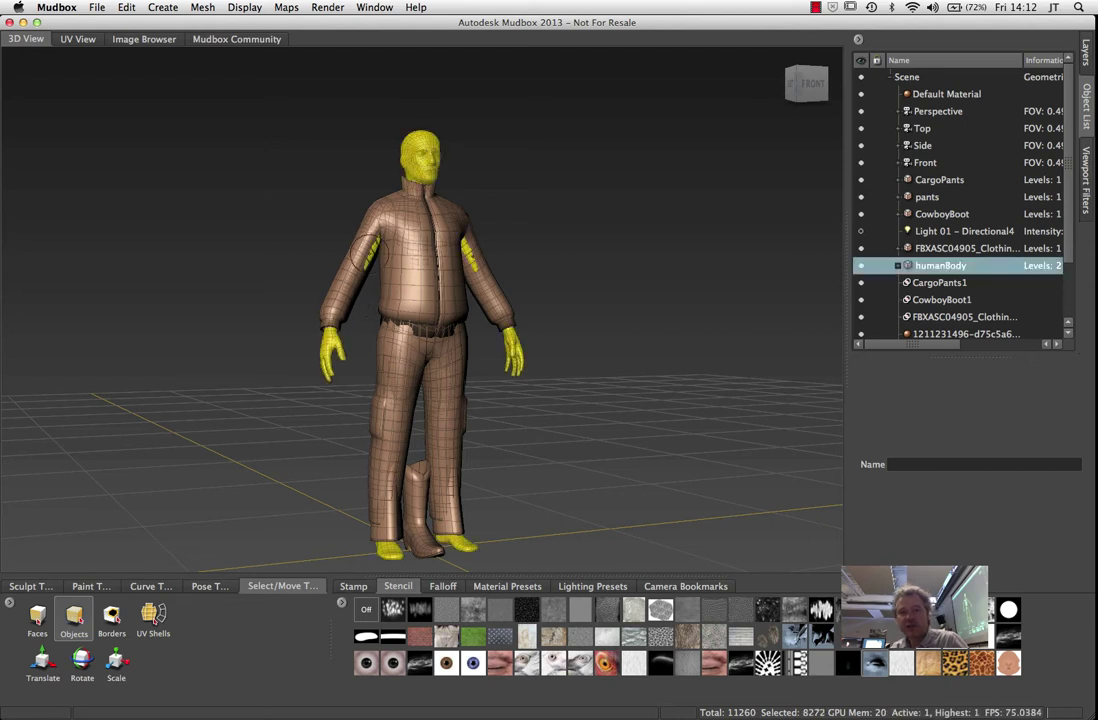
Save the scene as MudboxDemo in a new MudboxDemo folder on the Desktop
{"action": "left_click", "coordinate": [96, 8]}
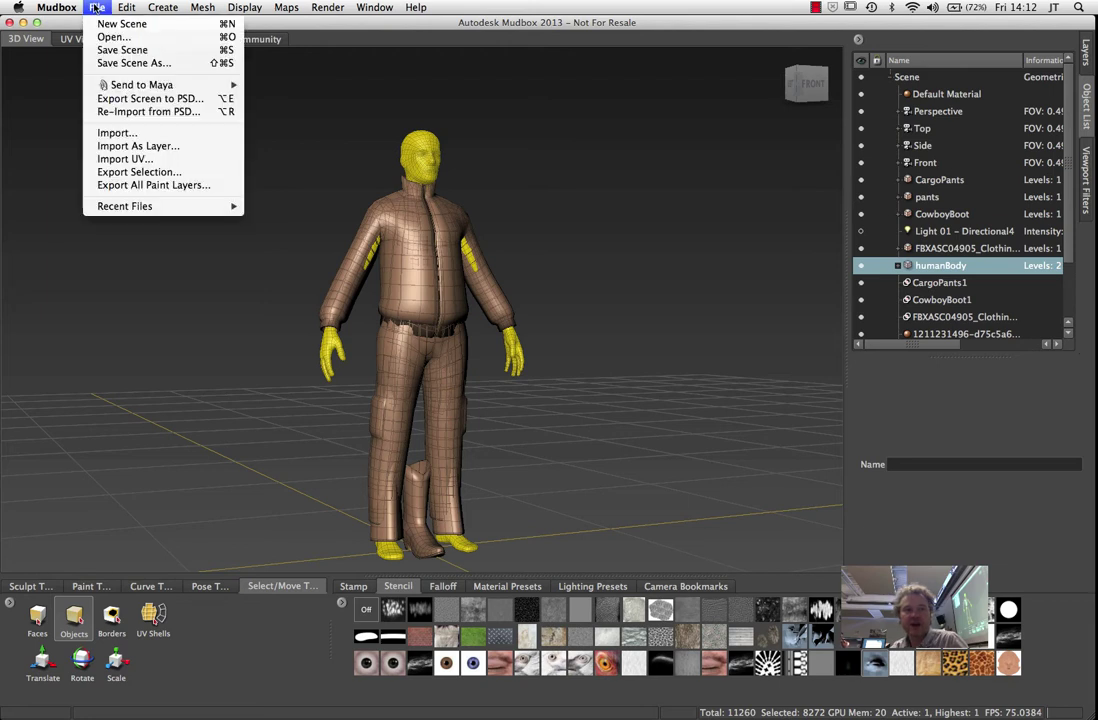
{"action": "left_click", "coordinate": [112, 63]}
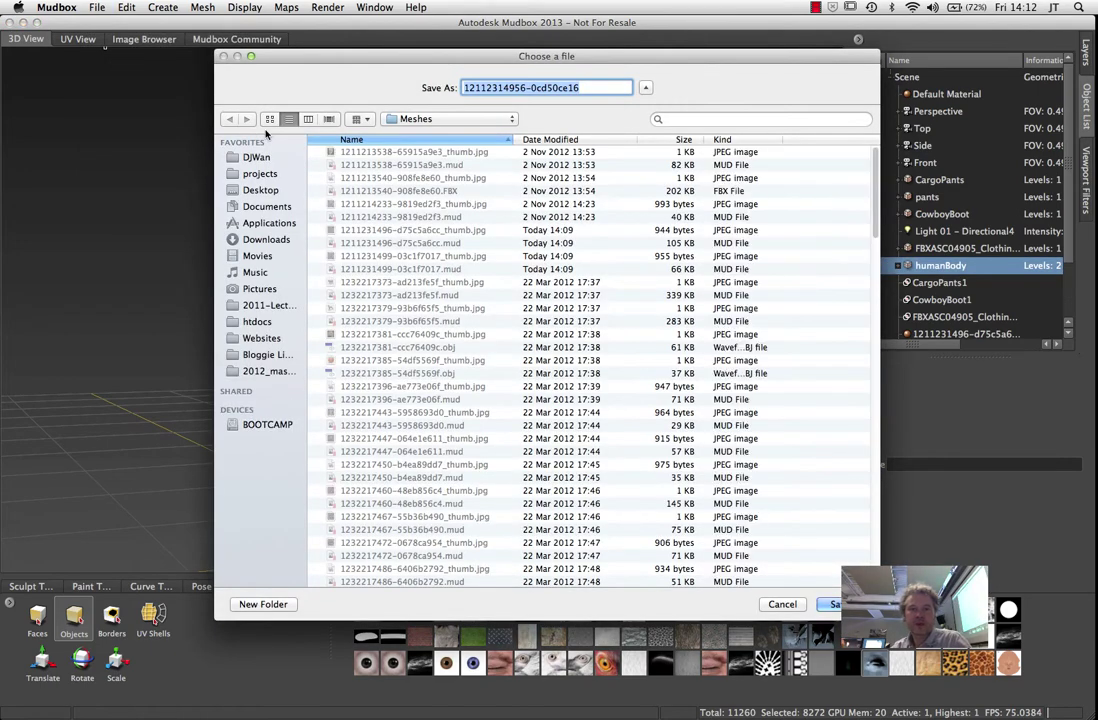
{"action": "type", "text": "Mudb"}
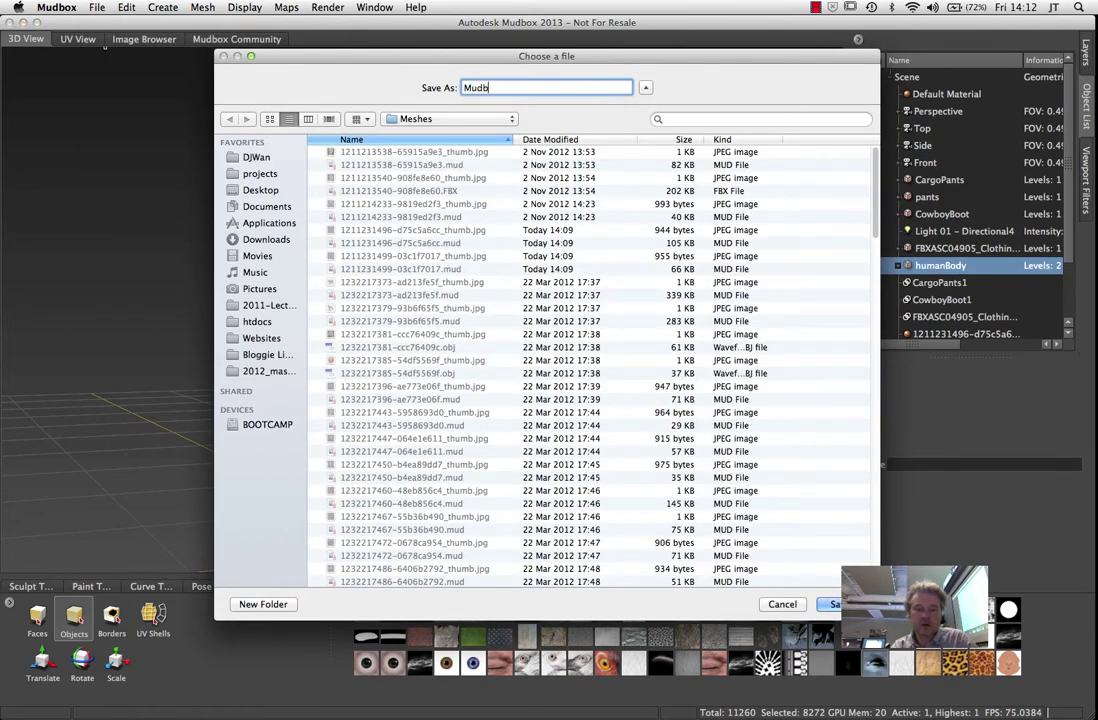
{"action": "type", "text": "oxDemo"}
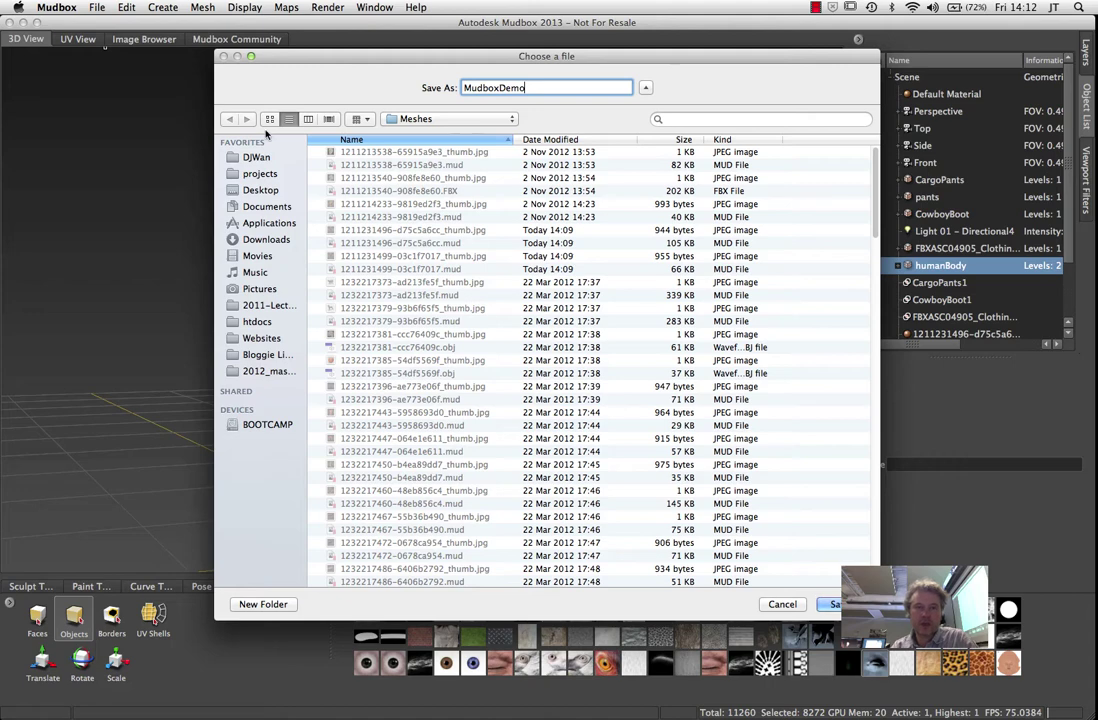
{"action": "left_click", "coordinate": [258, 190]}
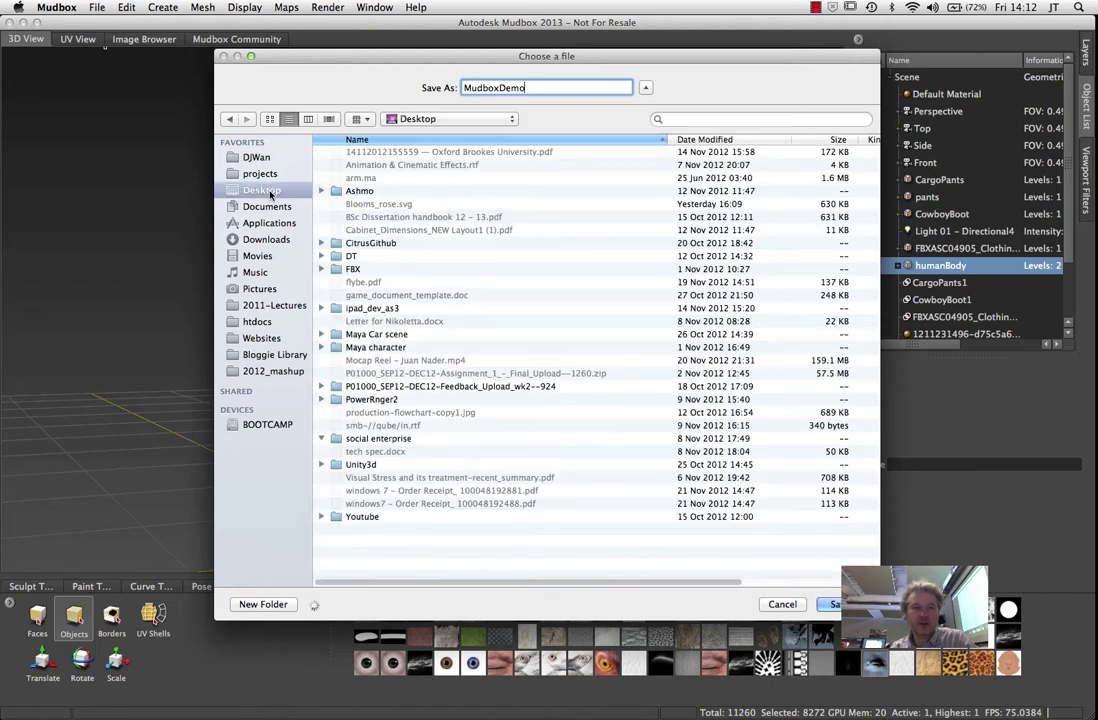
{"action": "left_click", "coordinate": [263, 604]}
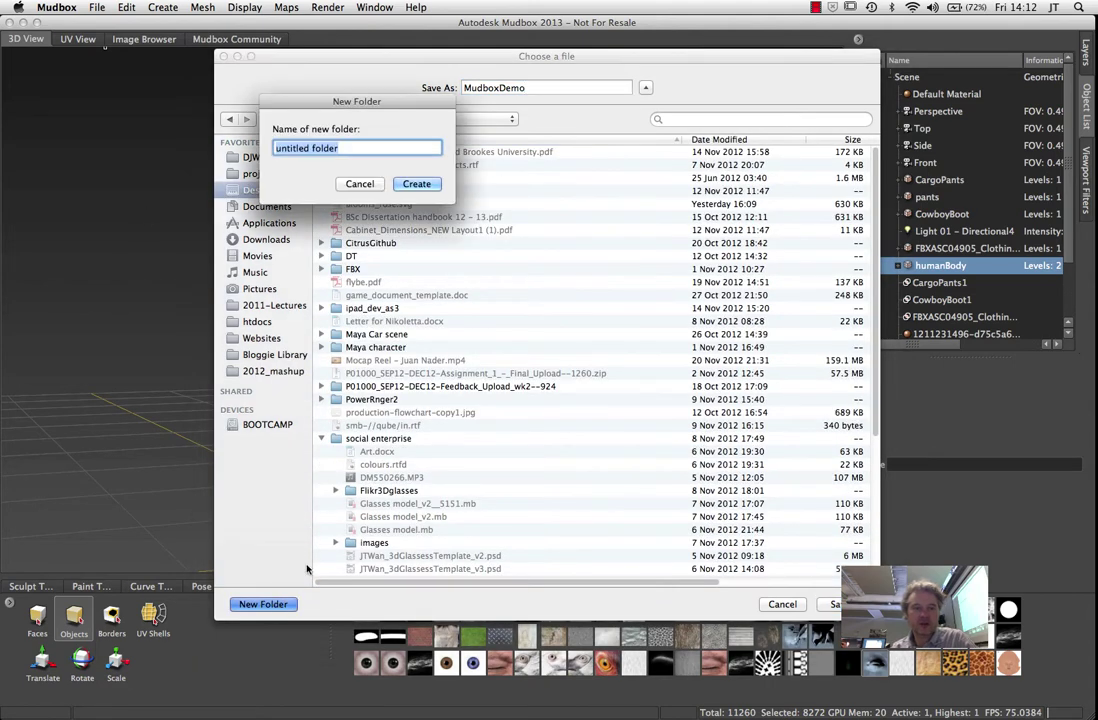
{"action": "type", "text": "Mud"}
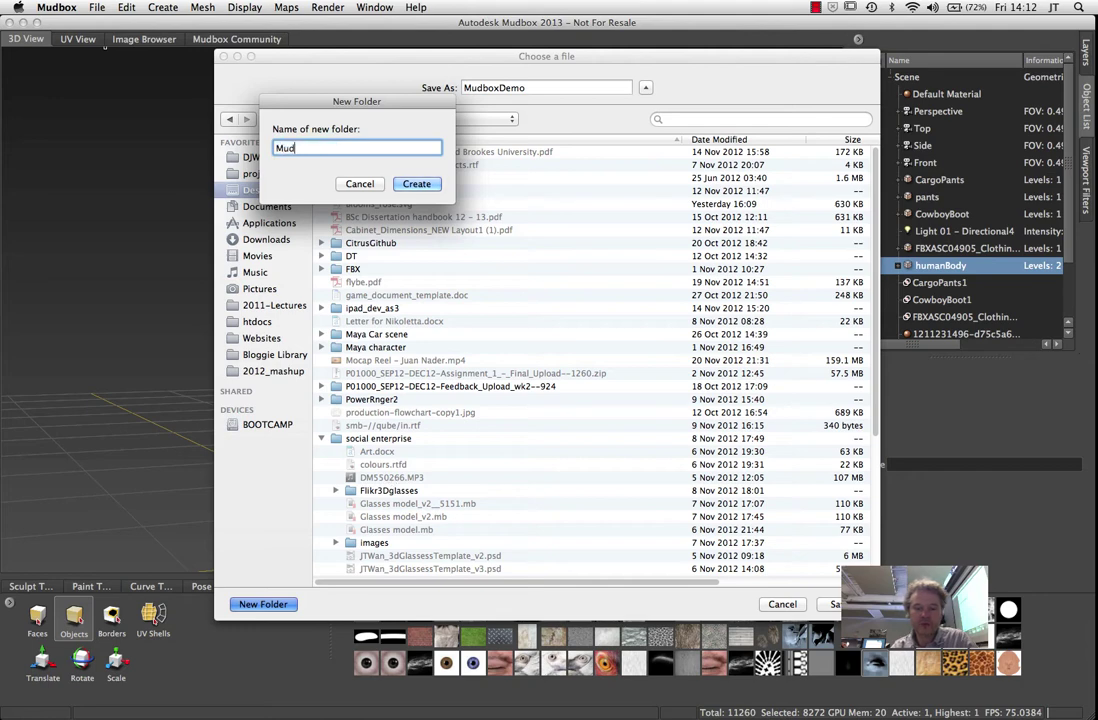
{"action": "type", "text": "boxDemo"}
{"action": "key", "text": "Return"}
{"action": "key", "text": "Return"}
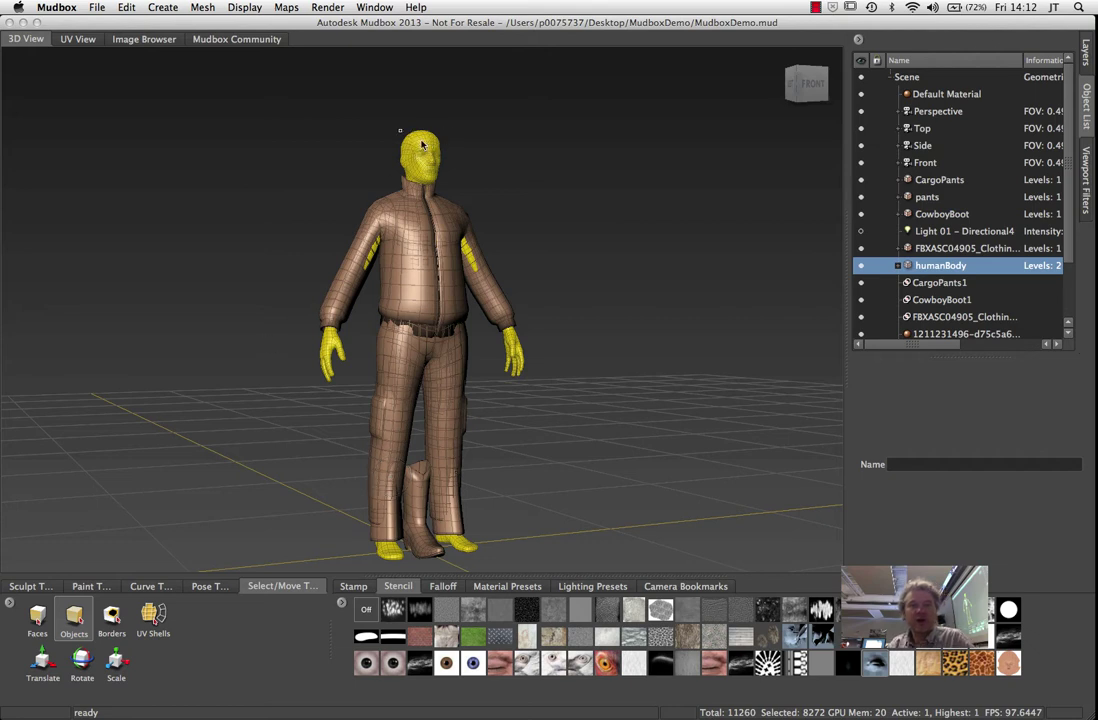
Send the selected human body to Maya as a new scene, choosing to send the base meshes instead
{"action": "left_click", "coordinate": [98, 8]}
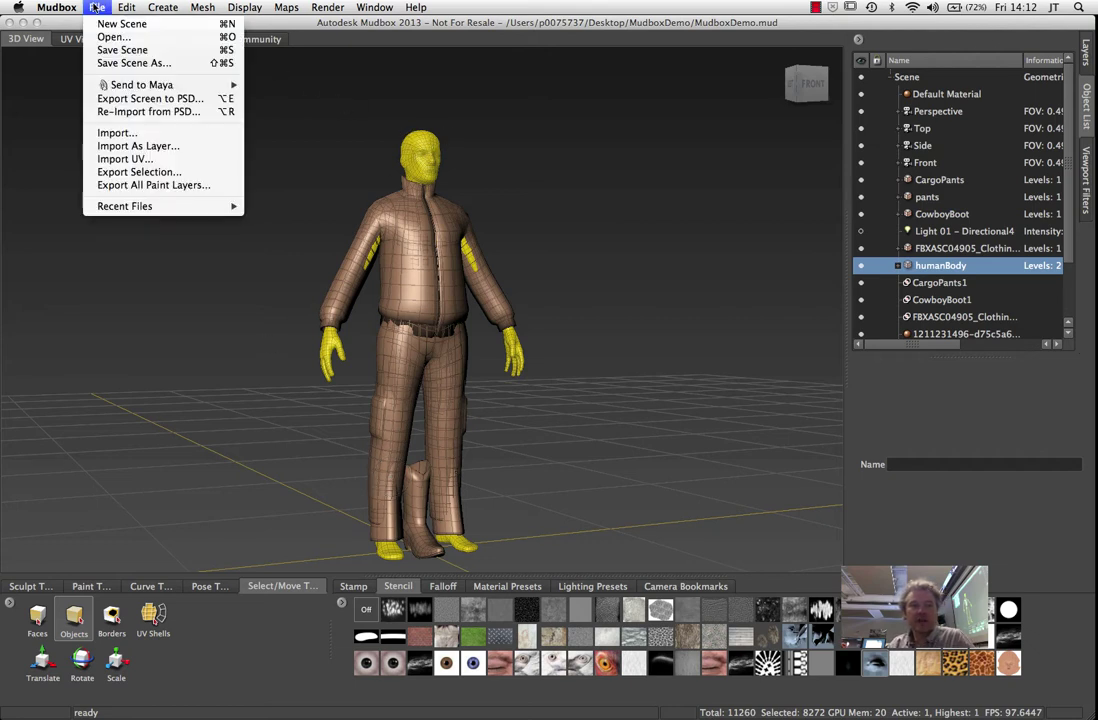
{"action": "mouse_move", "coordinate": [133, 84]}
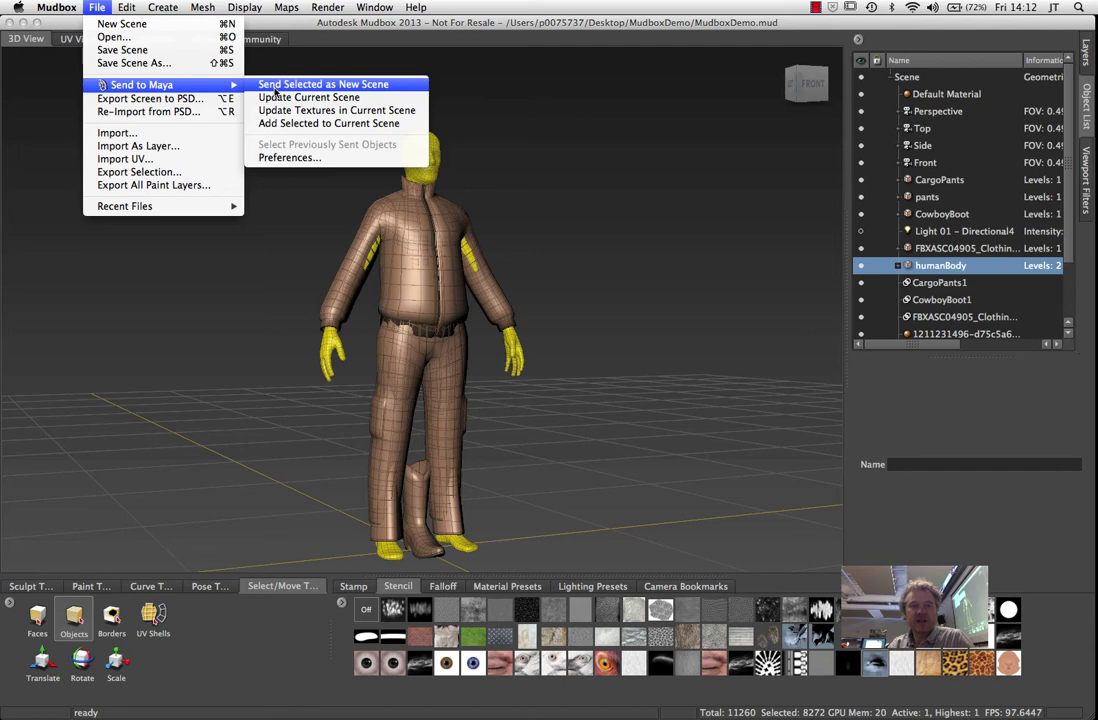
{"action": "left_click", "coordinate": [276, 86]}
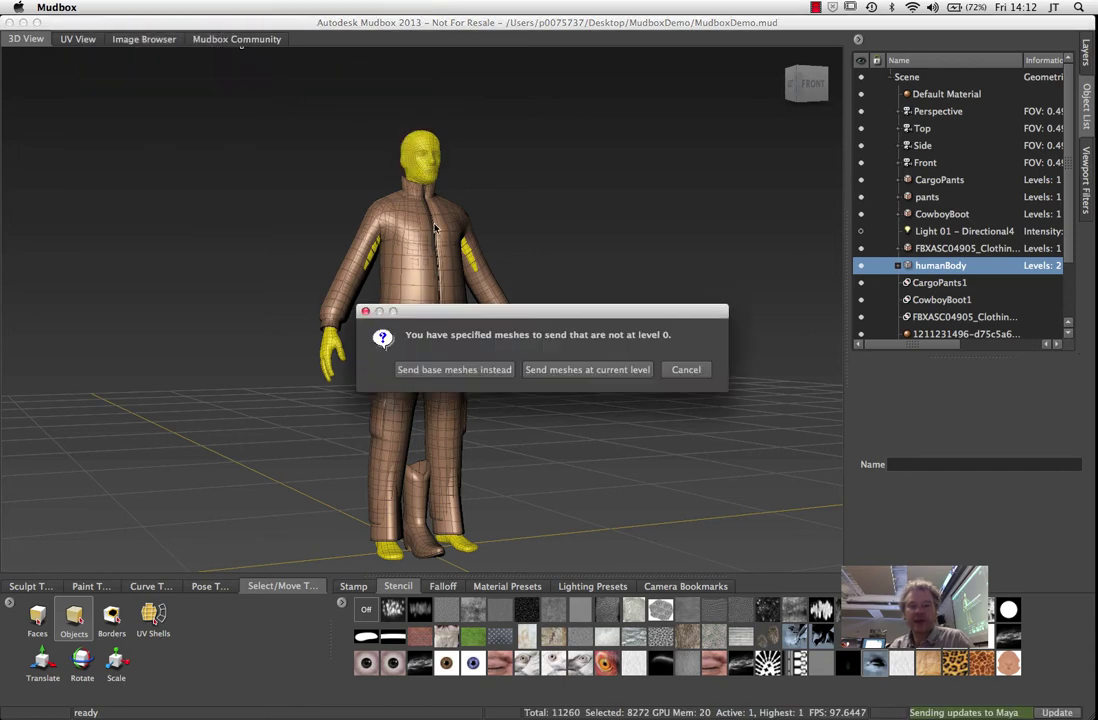
{"action": "left_click", "coordinate": [453, 370]}
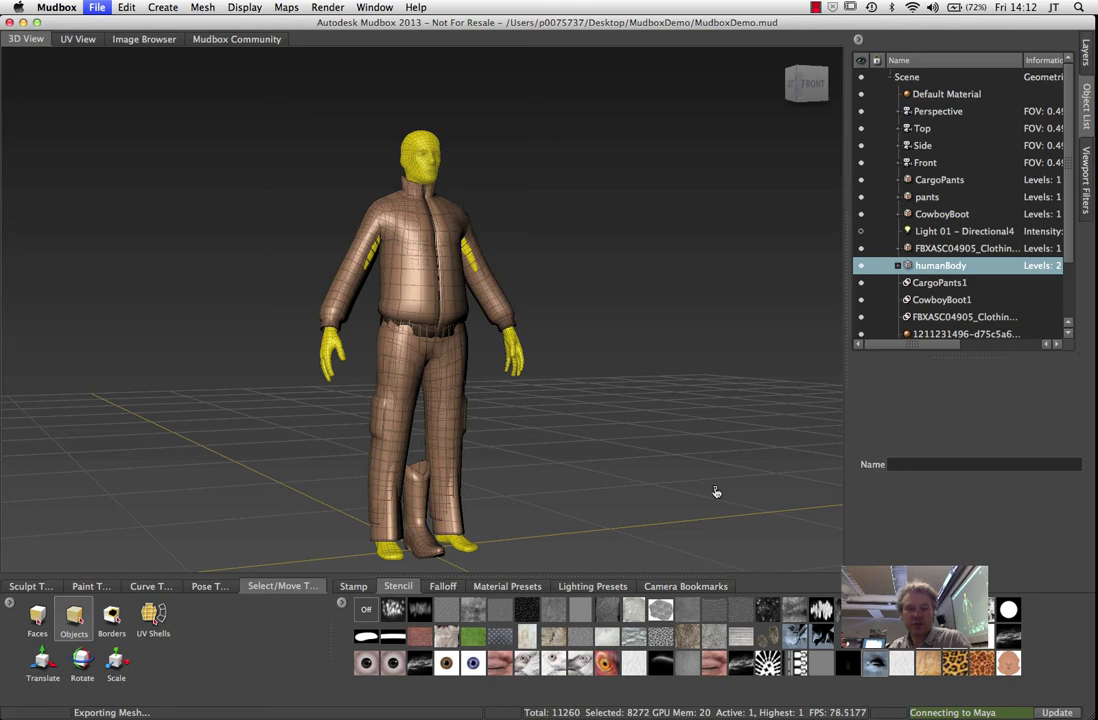
Switch to Maya and load the sent human body, discarding the changes to the untitled scene
{"action": "key", "text": "super+Tab"}
{"action": "key", "text": "super+Tab"}
{"action": "key", "text": "super+Tab"}
{"action": "key", "text": "super+Tab"}
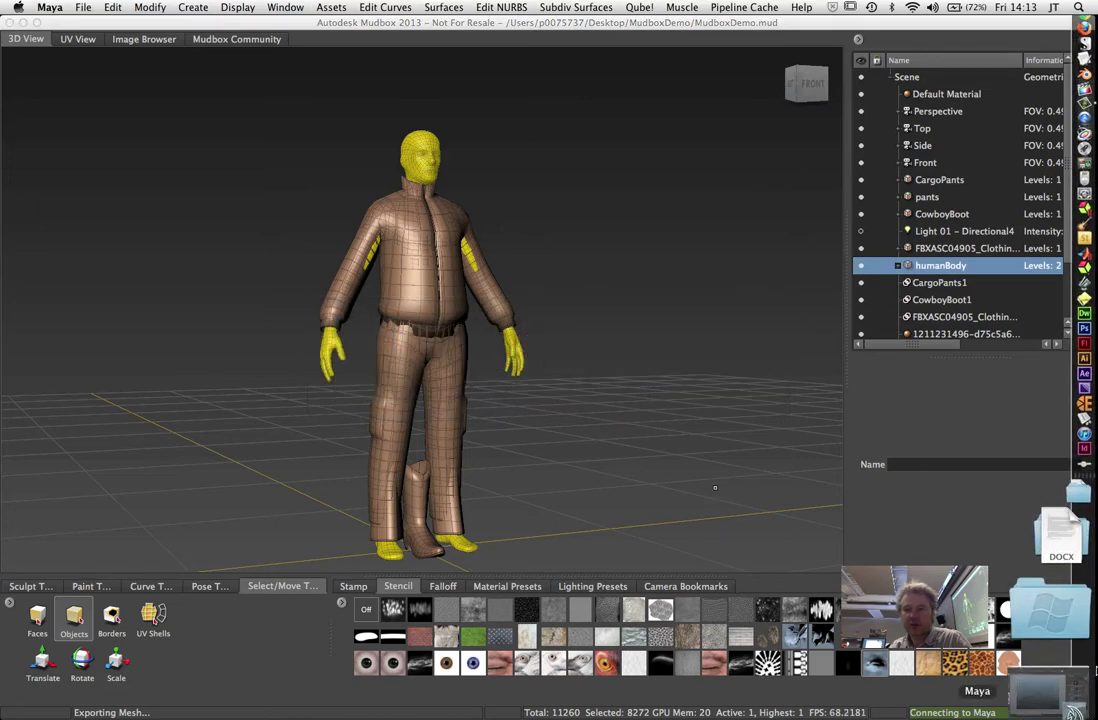
{"action": "left_click", "coordinate": [1085, 690]}
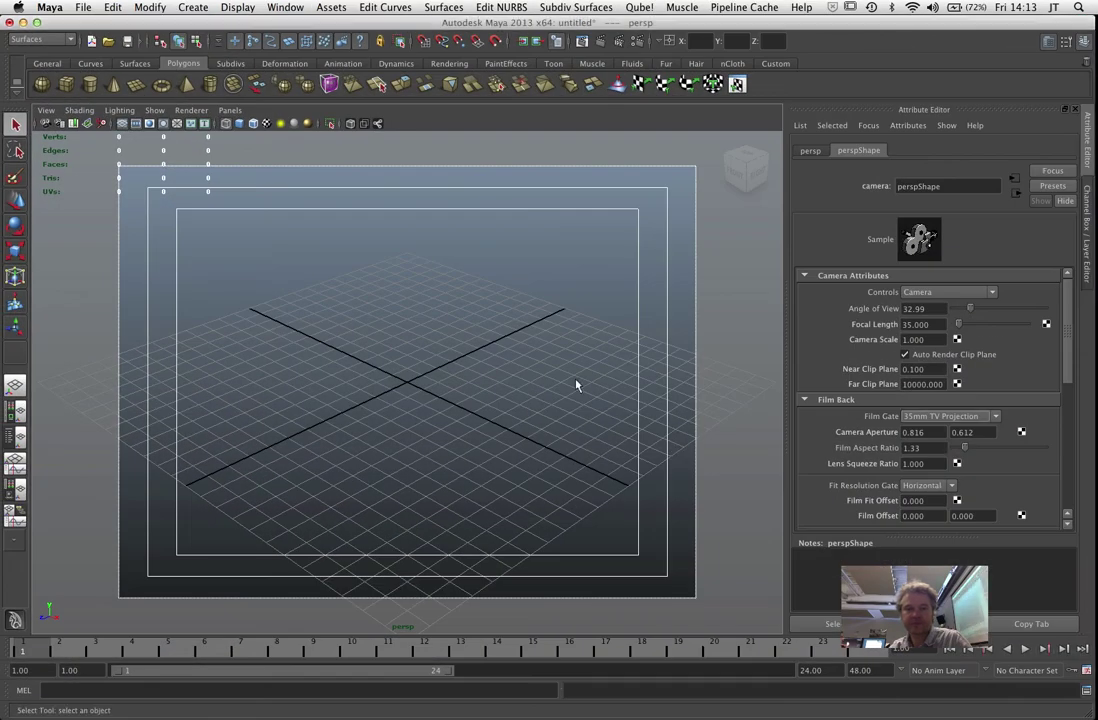
{"action": "right_click_drag", "start_coordinate": [483, 360], "coordinate": [343, 319], "text": "alt"}
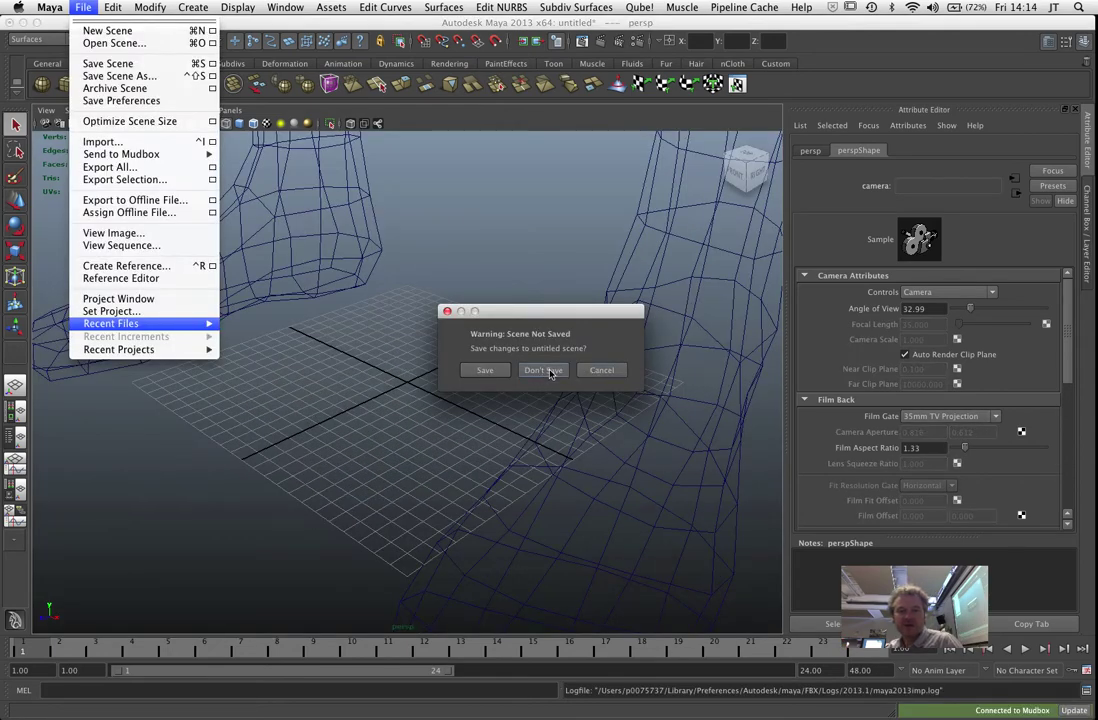
{"action": "left_click", "coordinate": [543, 370]}
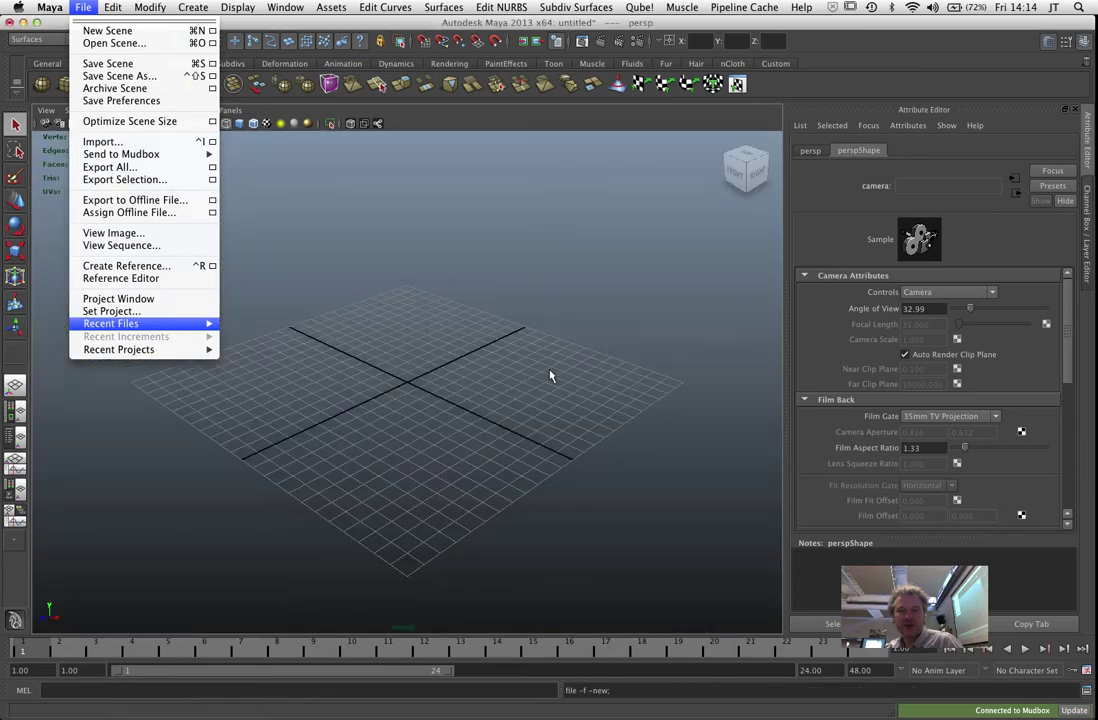
{"action": "left_click", "coordinate": [549, 376]}
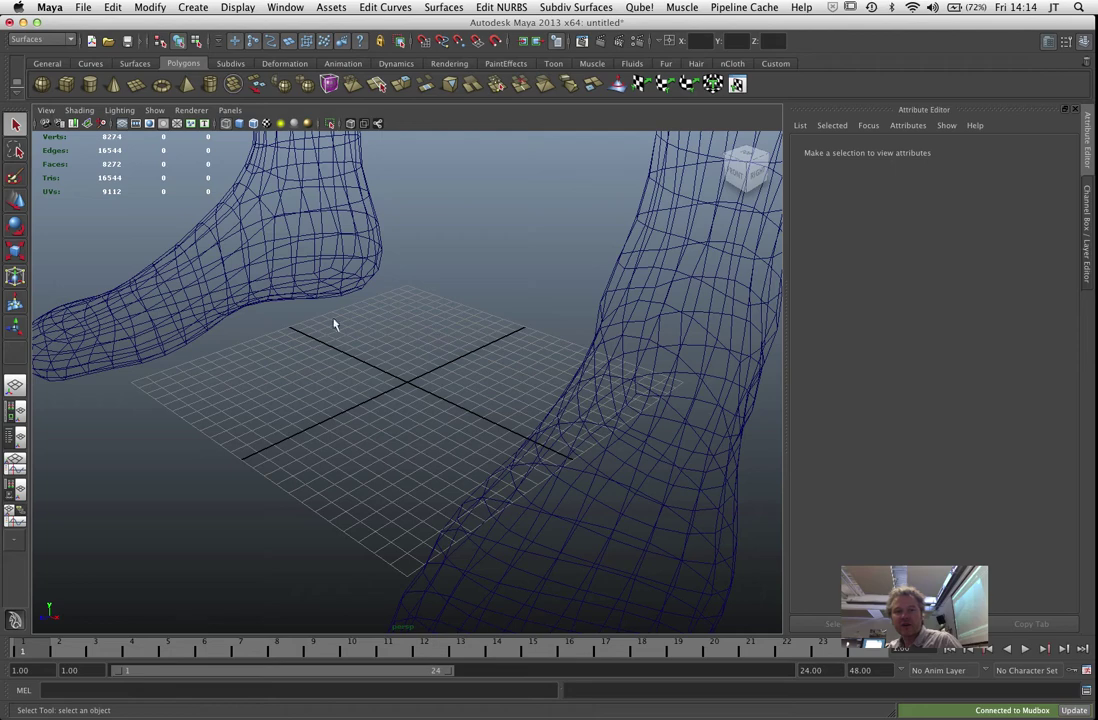
Display the human body with smooth shading and frame the whole figure from the front
{"action": "key", "text": "5"}
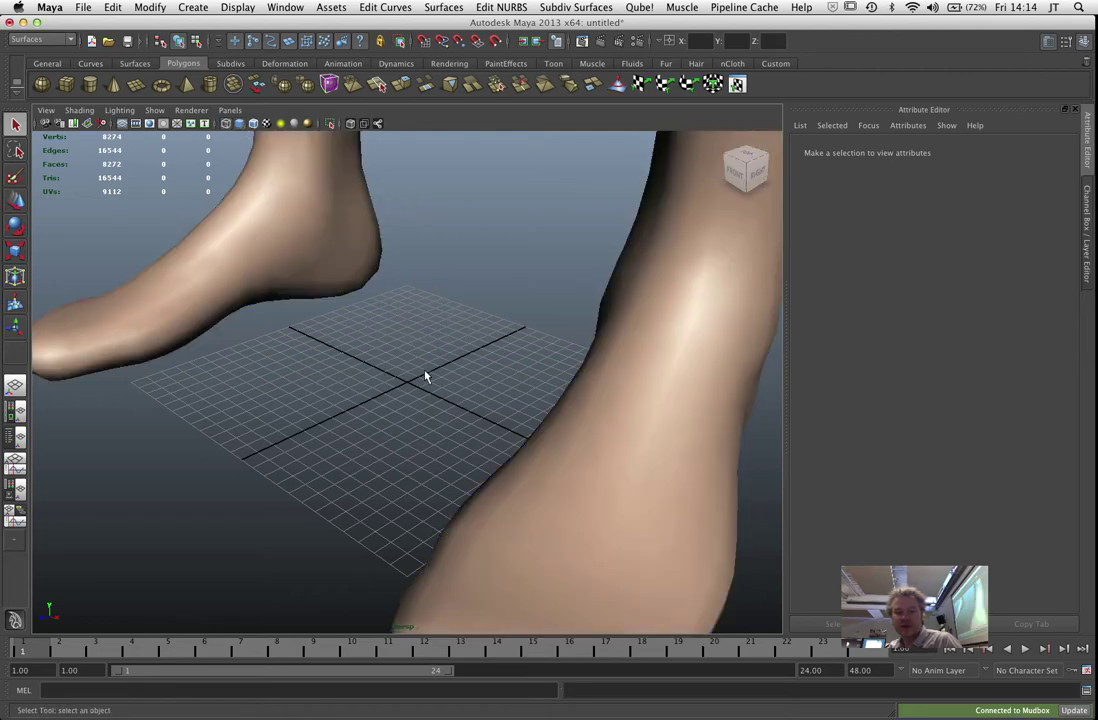
{"action": "key", "text": "f"}
{"action": "left_click_drag", "start_coordinate": [444, 378], "coordinate": [575, 403], "text": "alt"}
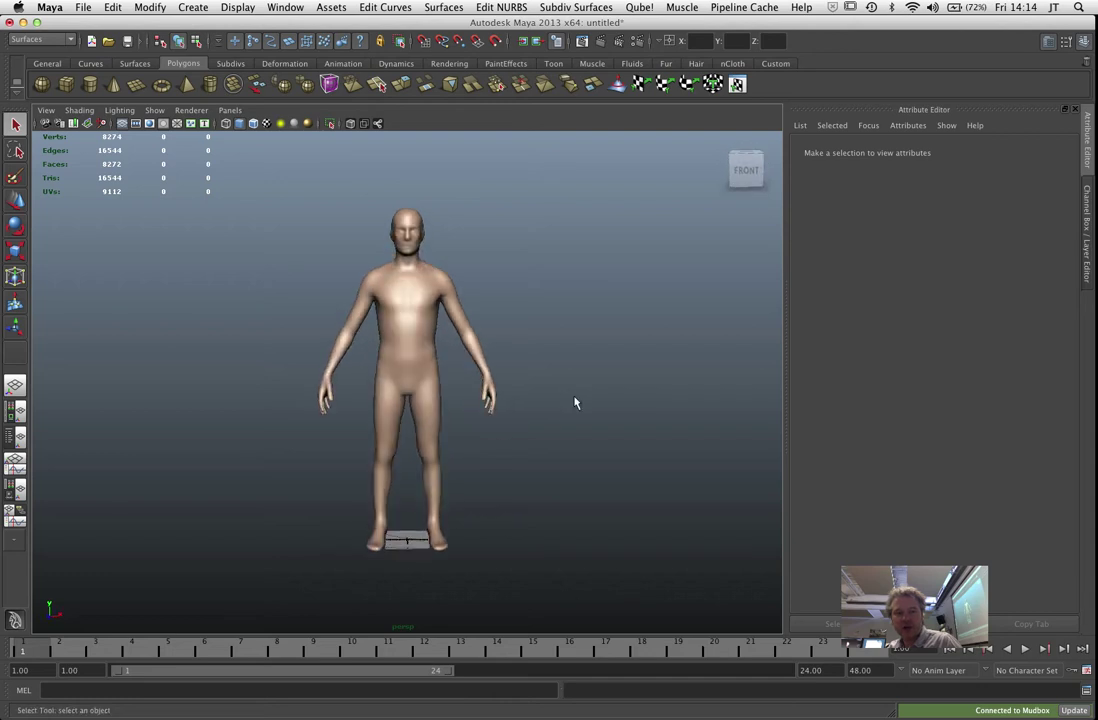
Switch the human body mesh to face selection mode
{"action": "left_click", "coordinate": [419, 348]}
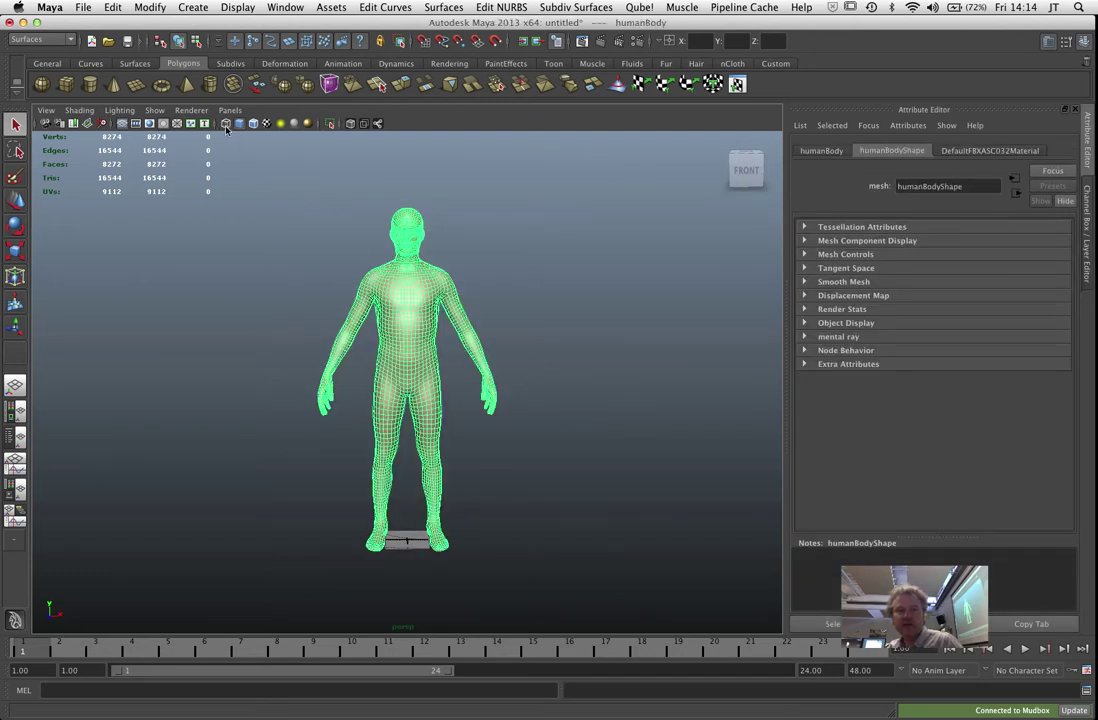
{"action": "right_click", "coordinate": [420, 334]}
{"action": "right_click_drag", "start_coordinate": [420, 333], "coordinate": [418, 360]}
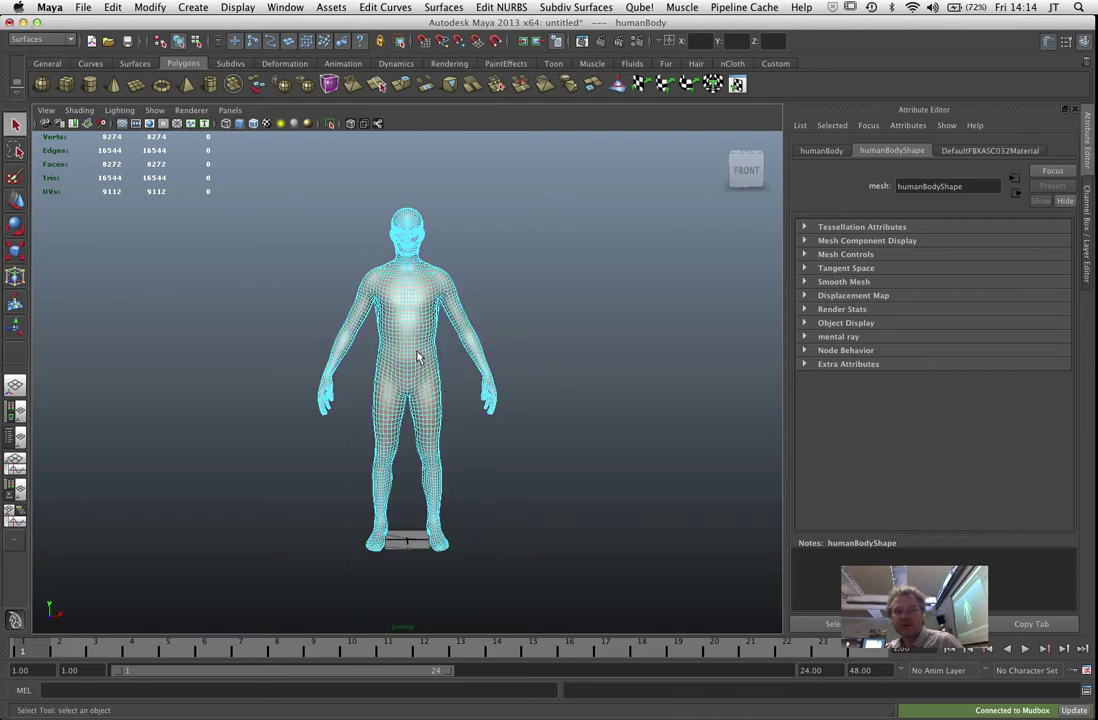
Delete the complete ring of faces around the body's right wrist to separate the hand from the arm
{"action": "scroll", "coordinate": [338, 376], "scroll_direction": "up", "scroll_amount": 6}
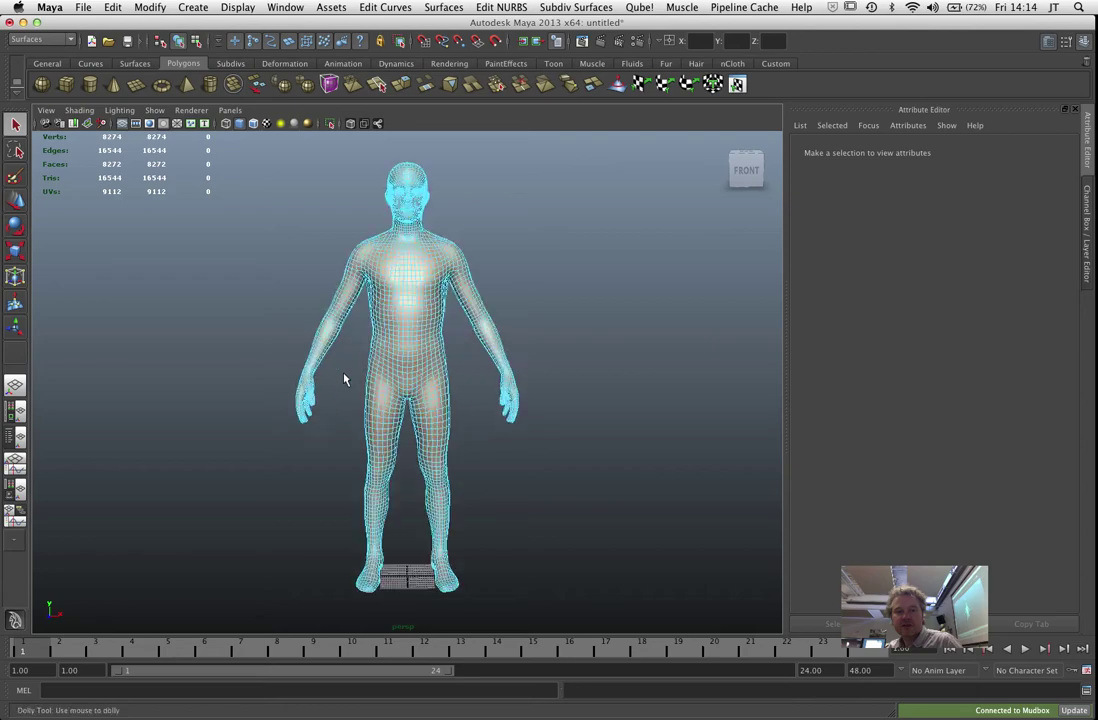
{"action": "left_click_drag", "start_coordinate": [290, 371], "coordinate": [544, 399], "text": "alt"}
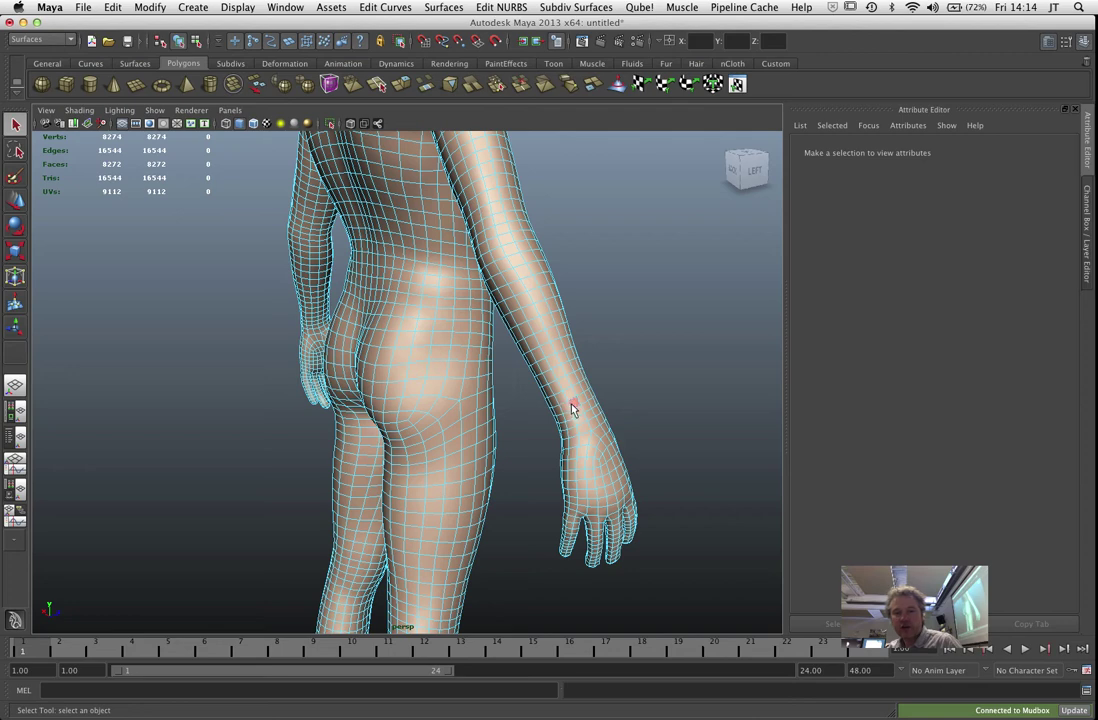
{"action": "left_click", "coordinate": [573, 407]}
{"action": "double_click", "coordinate": [584, 404], "text": "shift"}
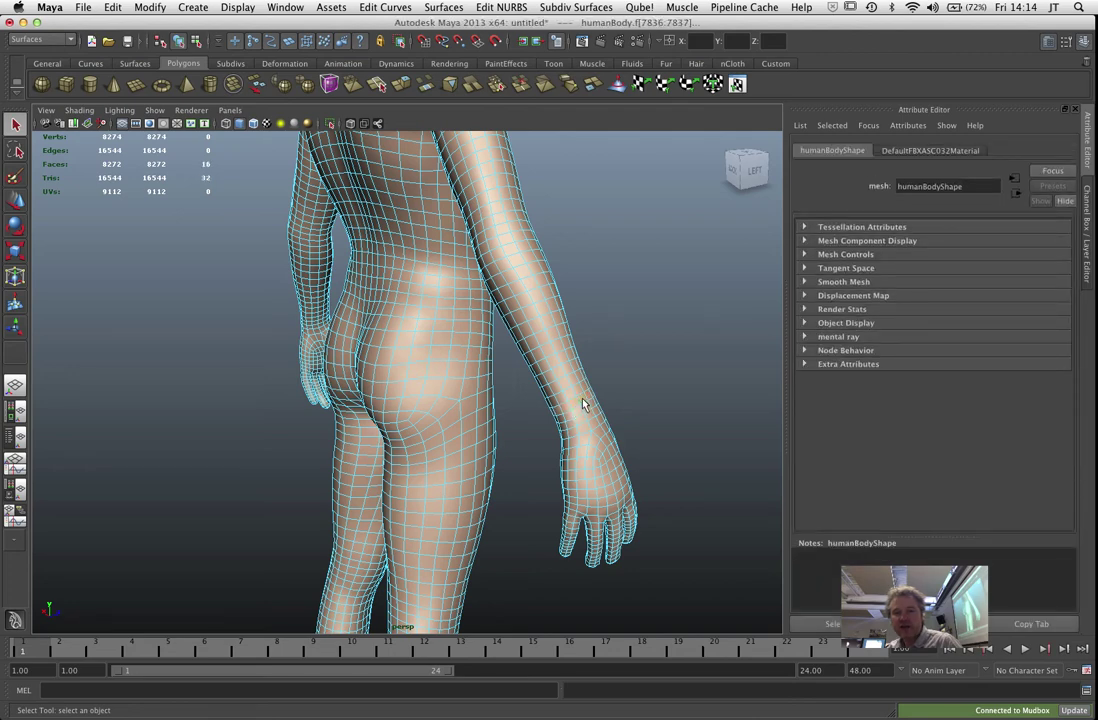
{"action": "left_click_drag", "start_coordinate": [581, 409], "coordinate": [437, 408], "text": "alt"}
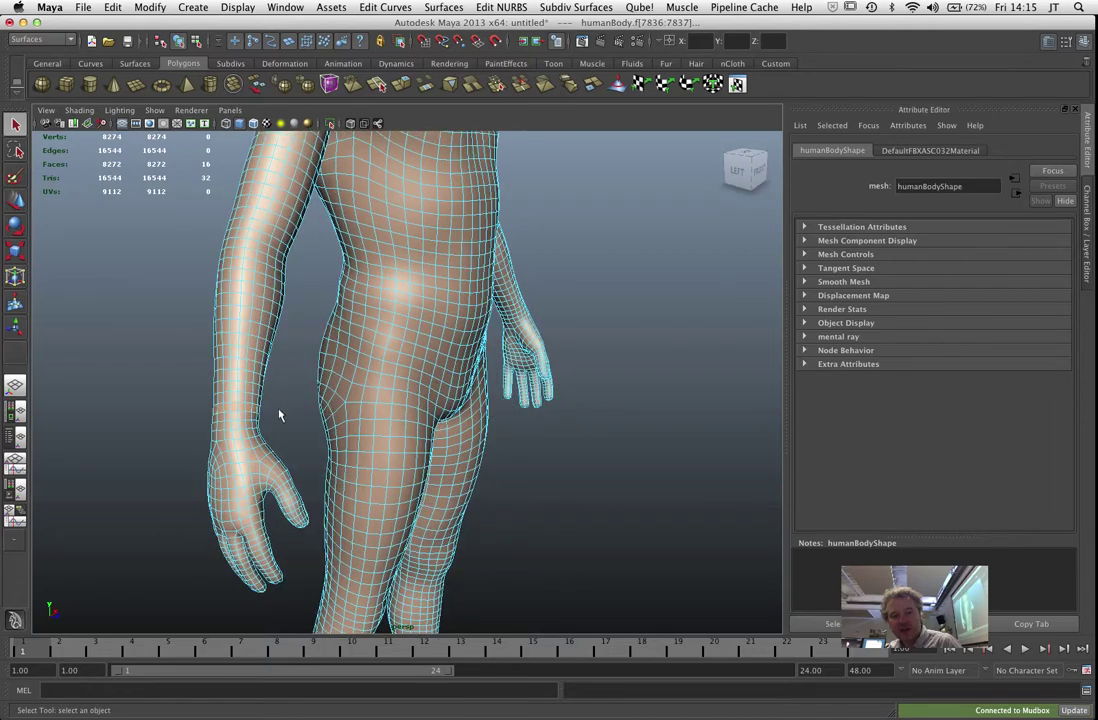
{"action": "scroll", "coordinate": [251, 414], "scroll_direction": "up", "scroll_amount": 10}
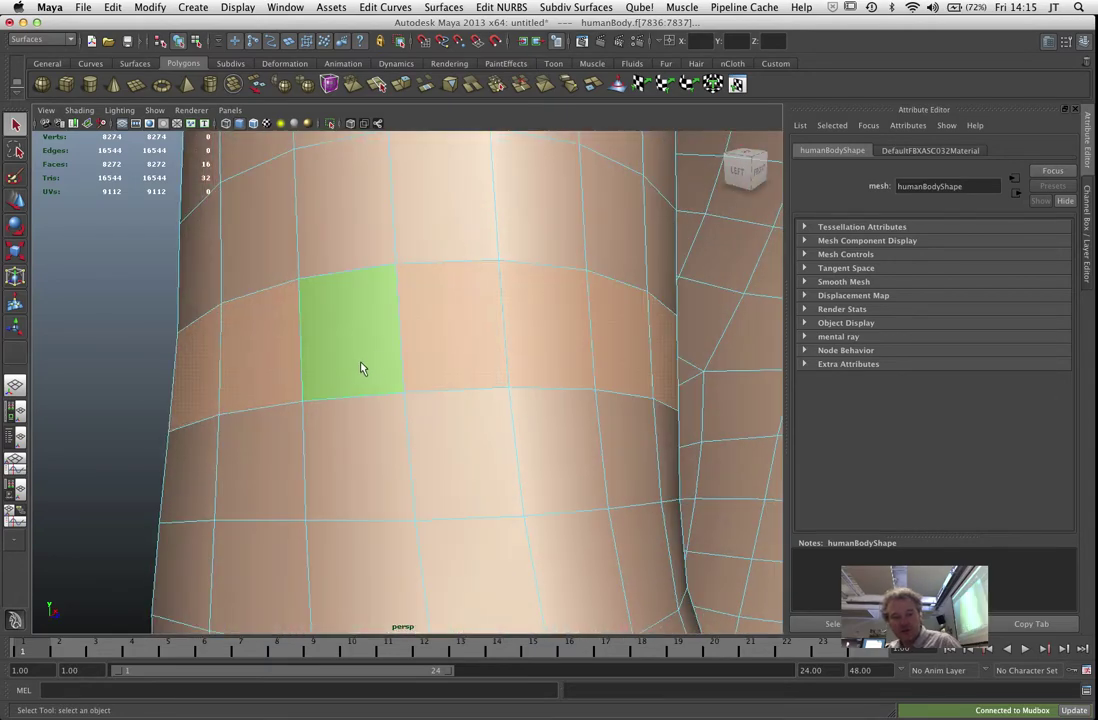
{"action": "left_click_drag", "start_coordinate": [320, 383], "coordinate": [463, 370], "text": "alt"}
{"action": "left_click", "coordinate": [463, 370]}
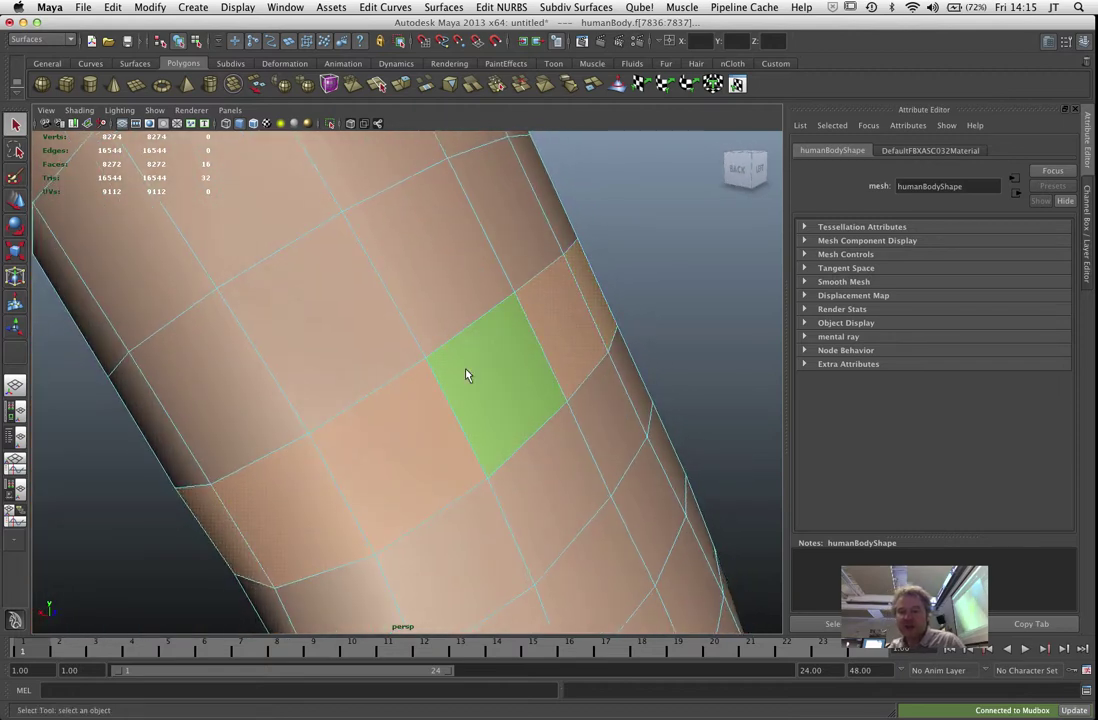
{"action": "key", "text": "Delete"}
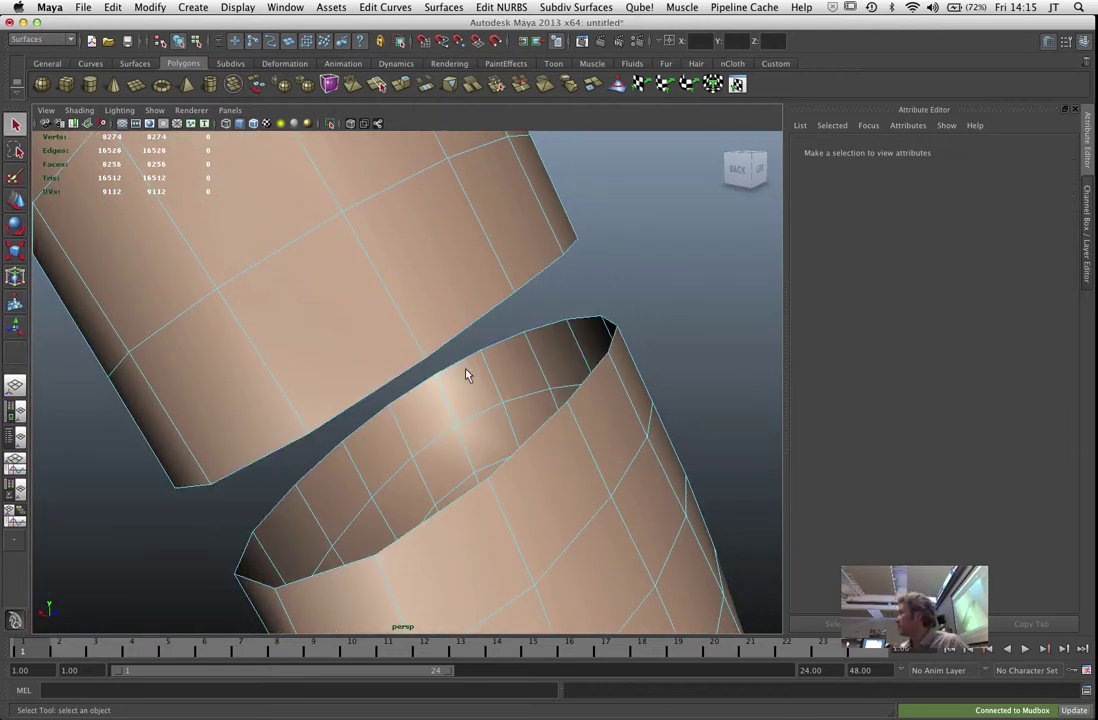
Delete the complete loop of faces around the body's waist at hip height
{"action": "left_click_drag", "start_coordinate": [500, 363], "coordinate": [474, 436], "text": "alt"}
{"action": "right_click_drag", "start_coordinate": [474, 436], "coordinate": [100, 222], "text": "alt"}
{"action": "left_click_drag", "start_coordinate": [420, 300], "coordinate": [510, 350], "text": "alt"}
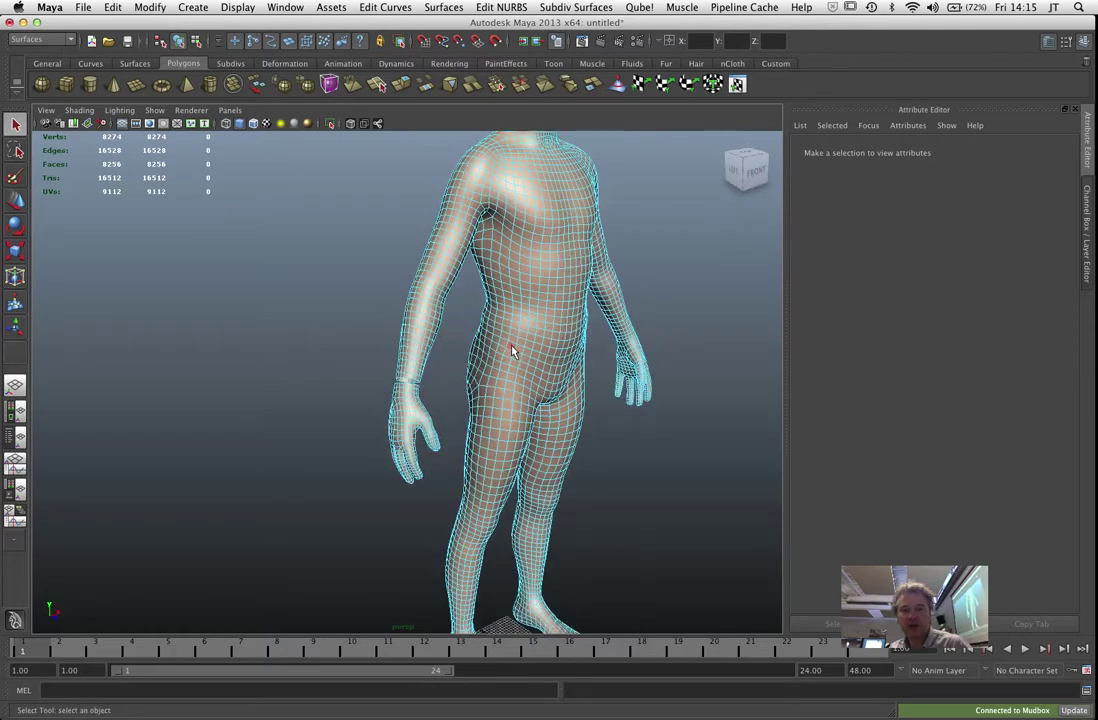
{"action": "left_click", "coordinate": [505, 348]}
{"action": "double_click", "coordinate": [505, 348]}
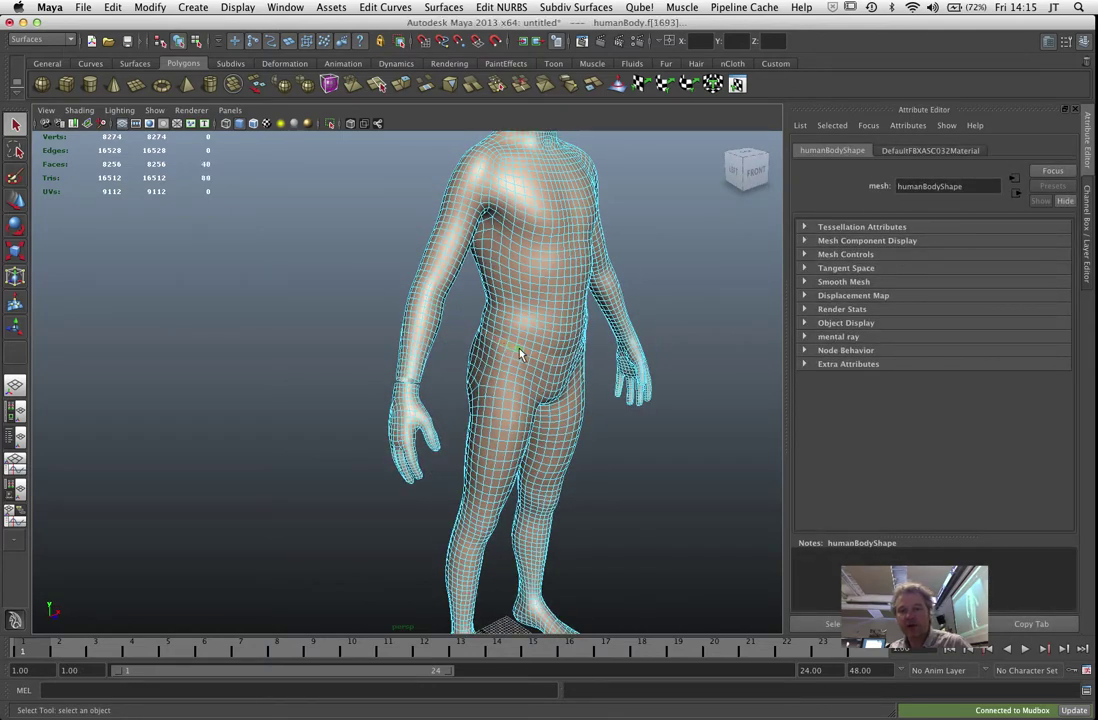
{"action": "key", "text": "Delete"}
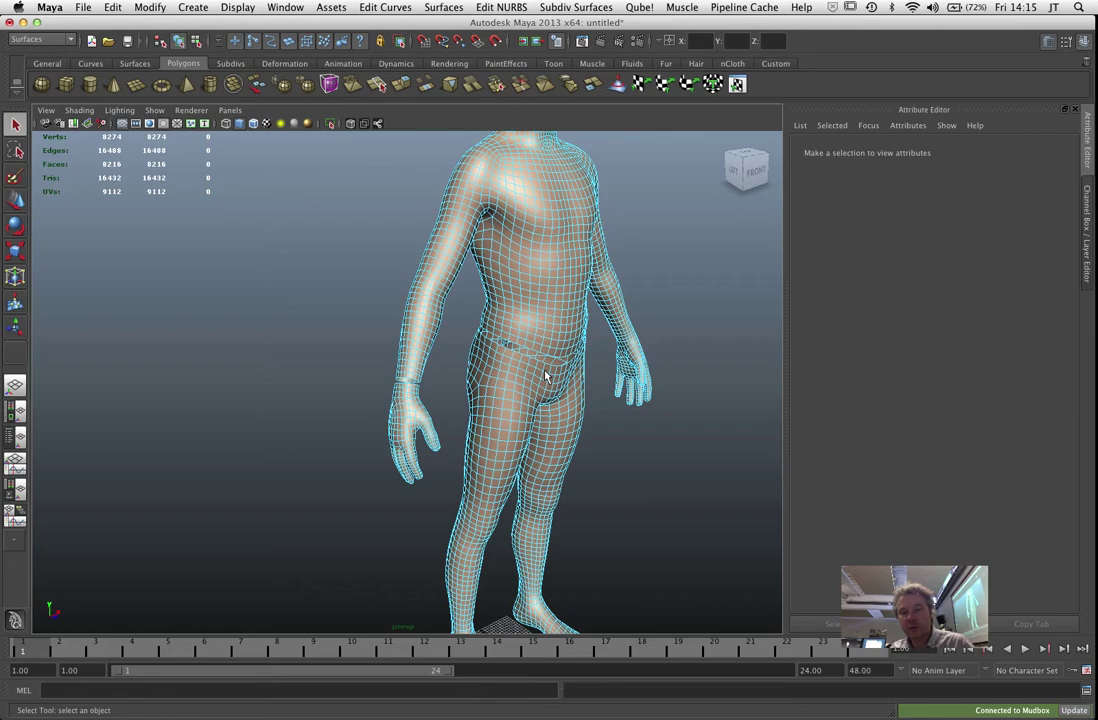
Delete the complete ring of faces around the body's left wrist
{"action": "left_click_drag", "start_coordinate": [545, 376], "coordinate": [522, 371], "text": "alt"}
{"action": "mouse_move", "coordinate": [664, 398]}
{"action": "left_mouse_down", "text": "alt"}
{"action": "mouse_move", "coordinate": [703, 377]}
{"action": "mouse_move", "coordinate": [601, 392]}
{"action": "mouse_move", "coordinate": [591, 407]}
{"action": "mouse_move", "coordinate": [676, 423]}
{"action": "left_mouse_up", "text": "alt"}
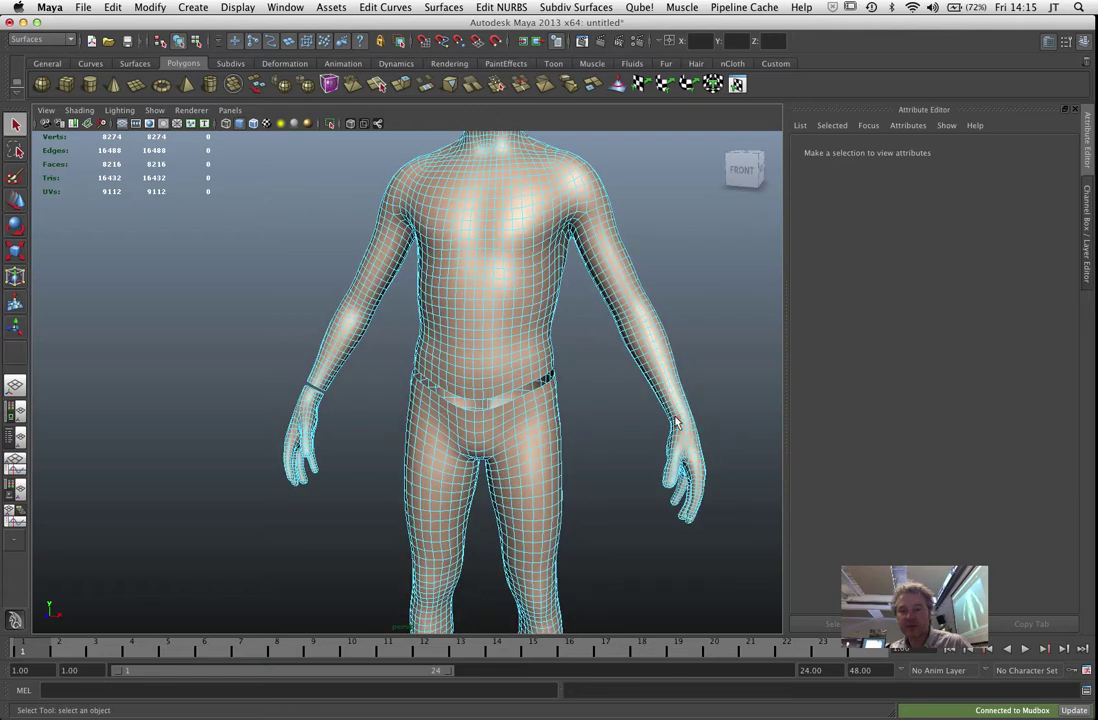
{"action": "left_click", "coordinate": [682, 413]}
{"action": "left_click", "coordinate": [684, 416], "text": "shift"}
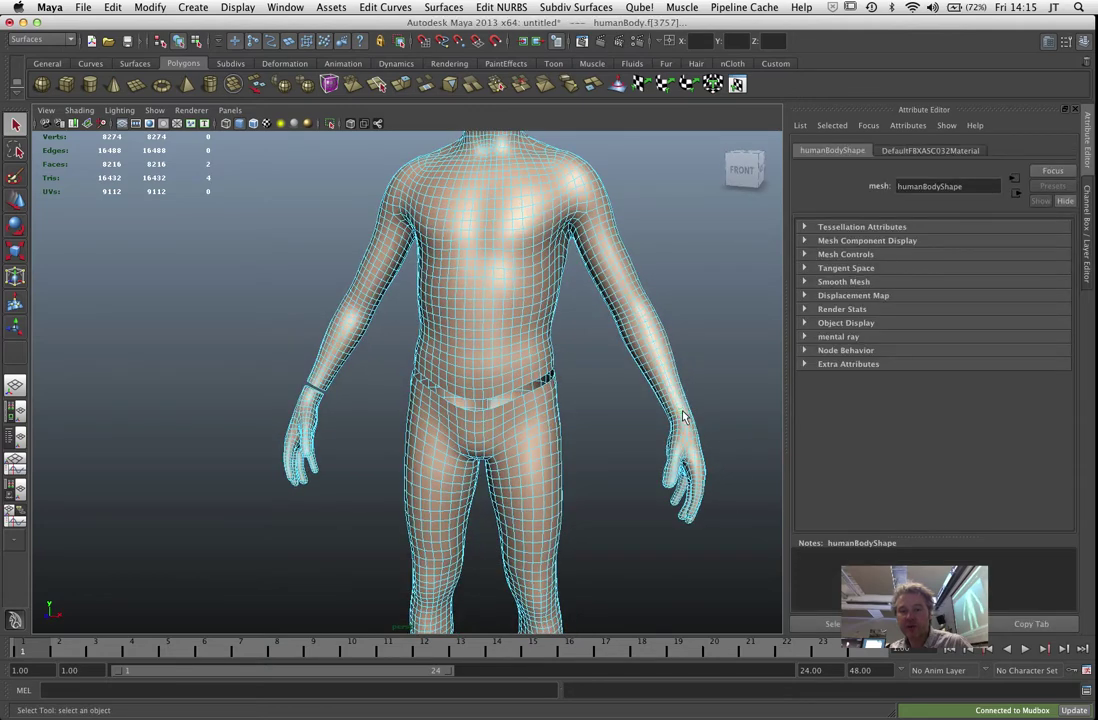
{"action": "key", "text": "Delete"}
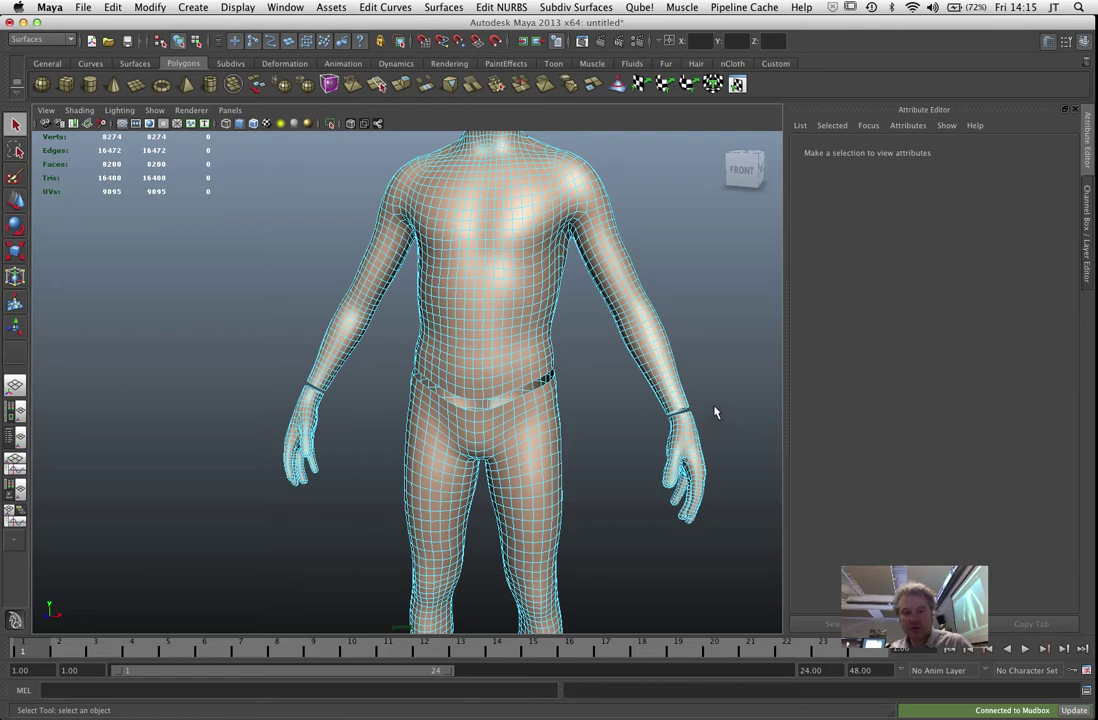
{"action": "key", "text": "3"}
{"action": "key", "text": "1"}
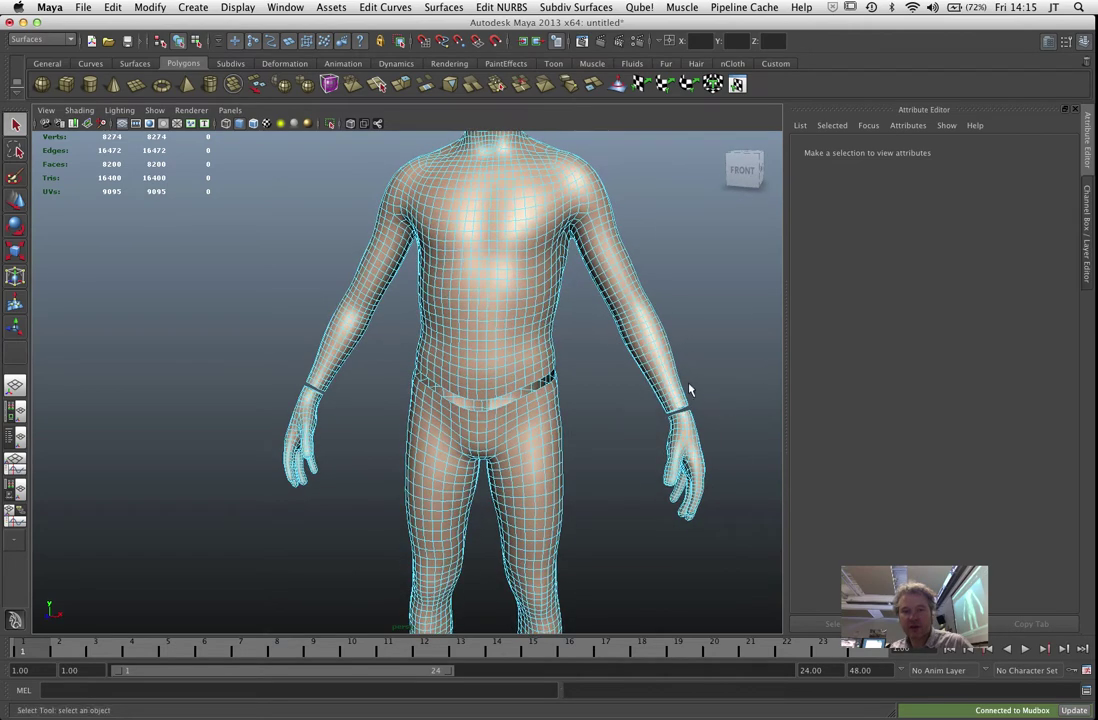
{"action": "left_click", "coordinate": [676, 383]}
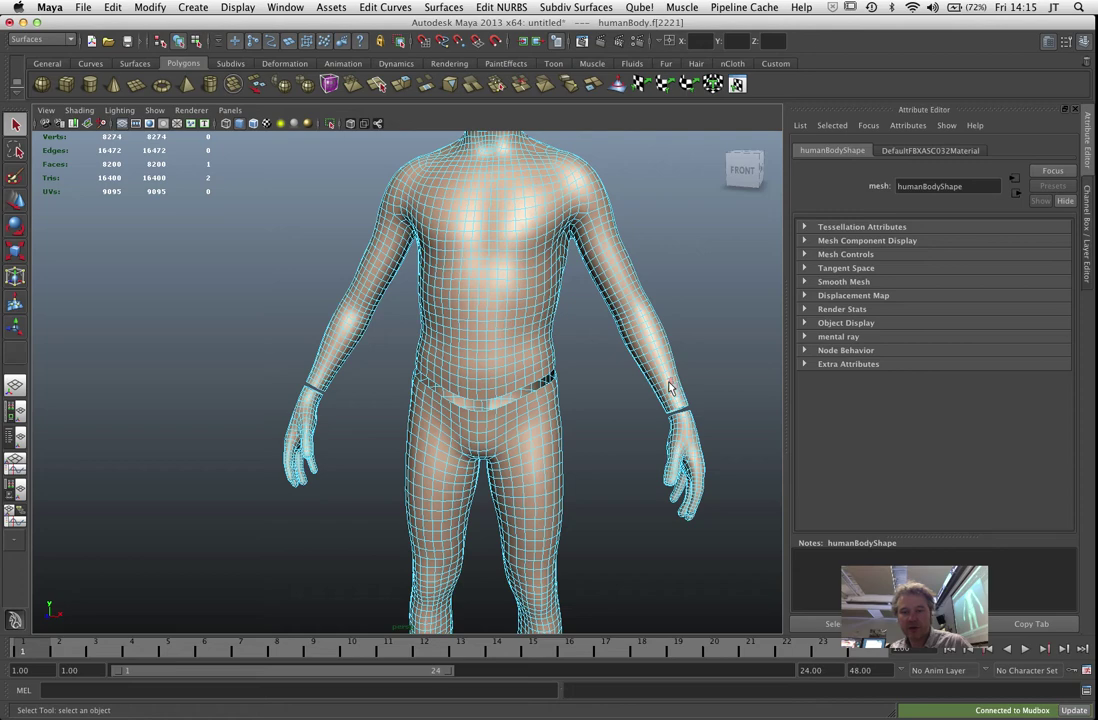
{"action": "double_click", "coordinate": [670, 388]}
{"action": "left_click", "coordinate": [698, 388]}
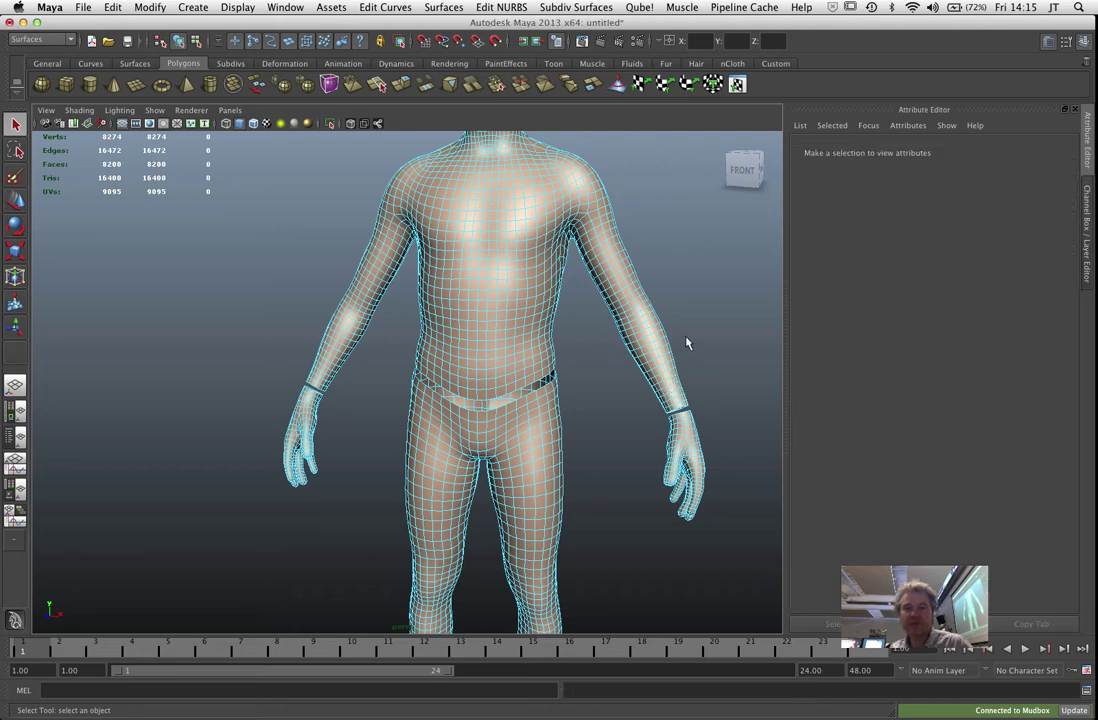
Delete the complete ring of faces around the body's lower right leg, just above the ankle
{"action": "scroll", "coordinate": [686, 345], "scroll_direction": "up", "scroll_amount": 3}
{"action": "key", "text": "f"}
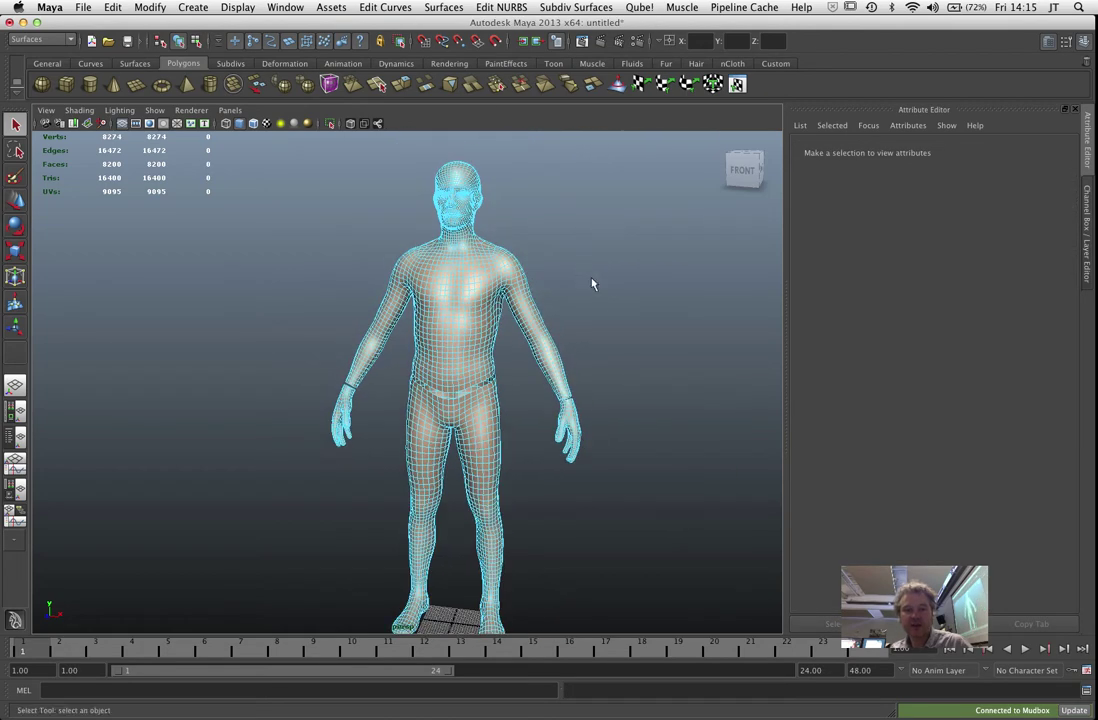
{"action": "left_click", "coordinate": [418, 592]}
{"action": "left_click", "coordinate": [427, 596], "text": "shift"}
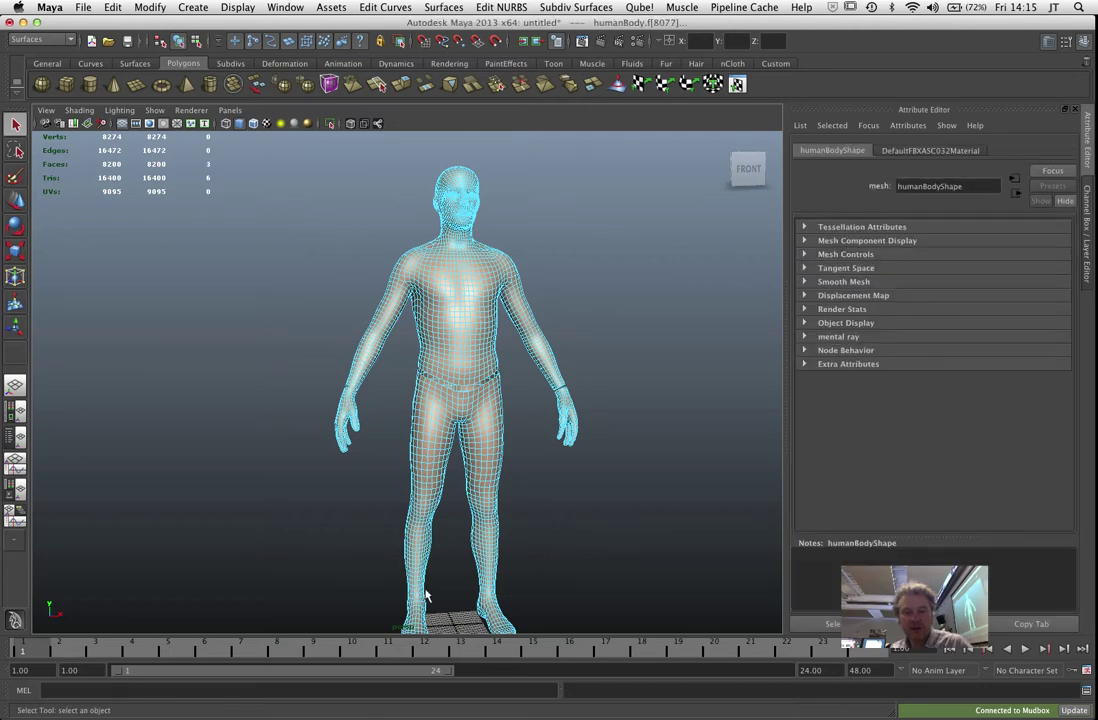
{"action": "key", "text": "f"}
{"action": "scroll", "coordinate": [505, 488], "scroll_direction": "up", "scroll_amount": 3}
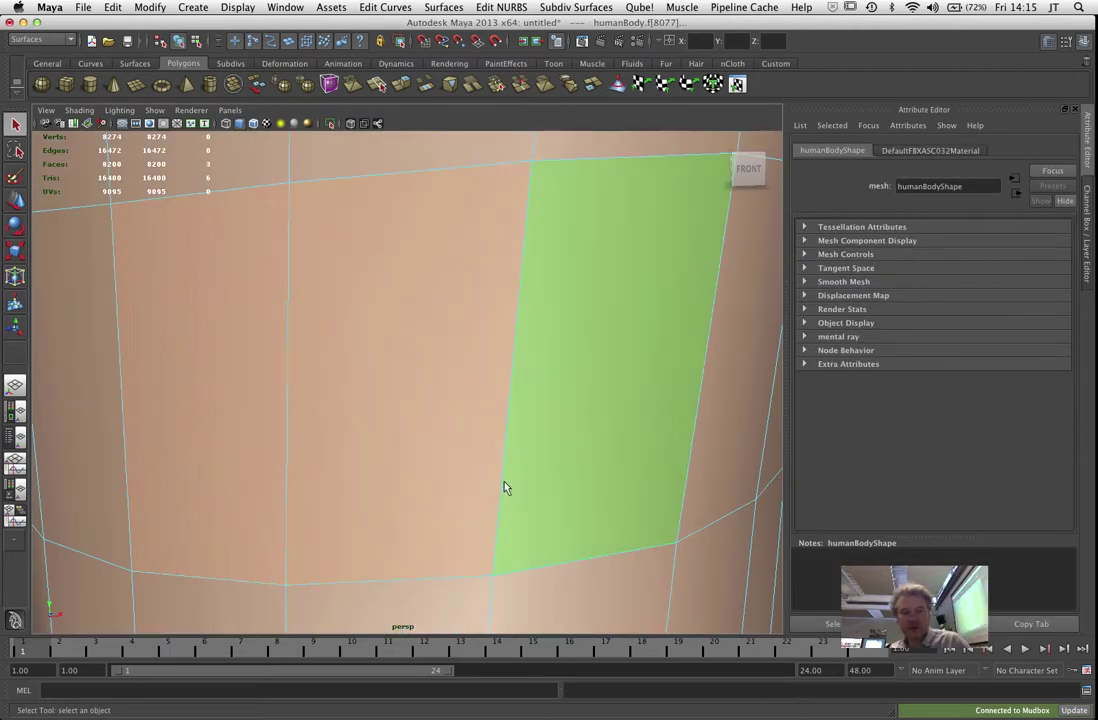
{"action": "scroll", "coordinate": [502, 490], "scroll_direction": "down", "scroll_amount": 5}
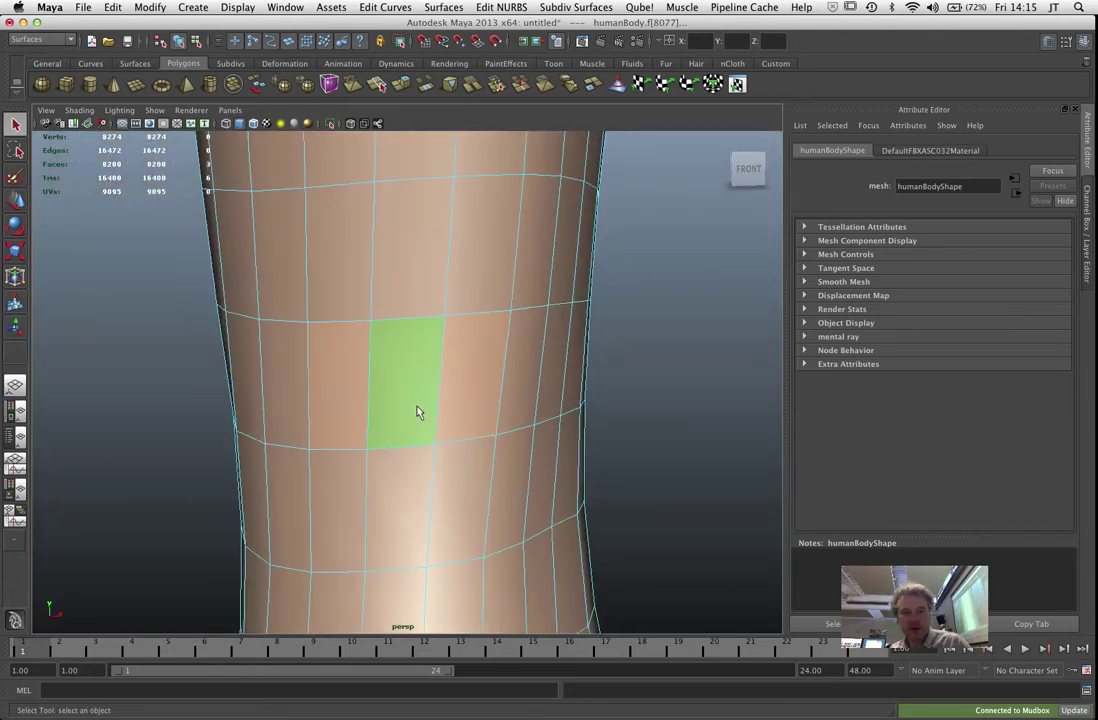
{"action": "left_click", "coordinate": [436, 403]}
{"action": "double_click", "coordinate": [466, 397]}
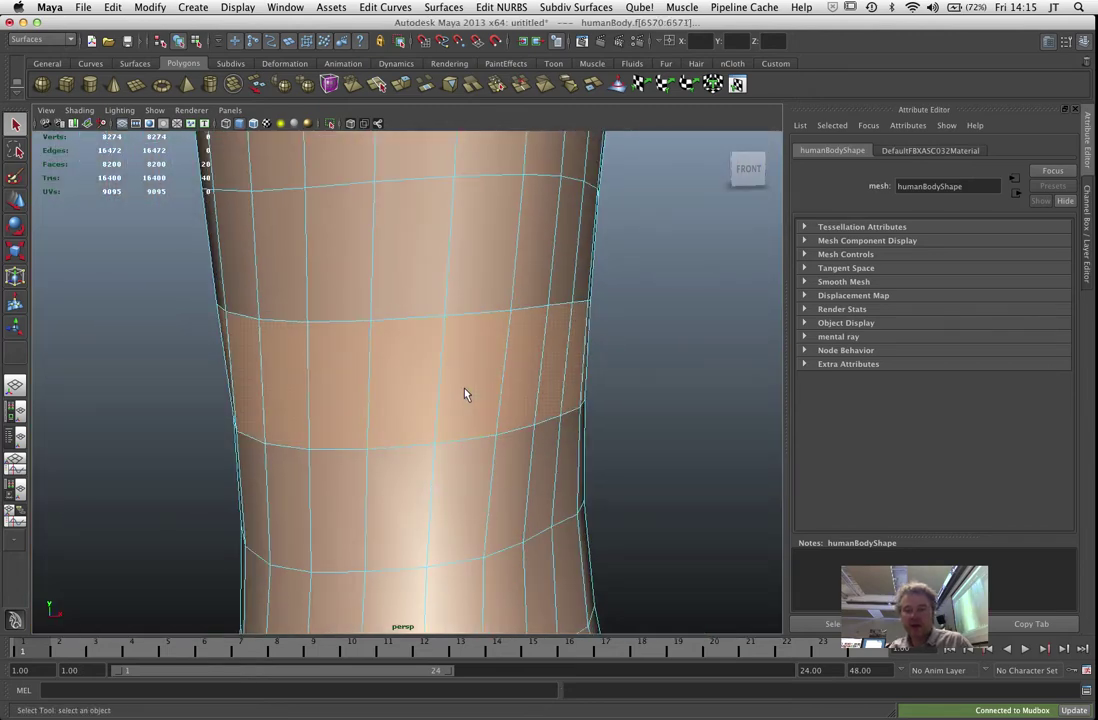
{"action": "key", "text": "Delete"}
{"action": "scroll", "coordinate": [625, 400], "scroll_direction": "up", "scroll_amount": 3}
{"action": "scroll", "coordinate": [625, 400], "scroll_direction": "down", "scroll_amount": 6}
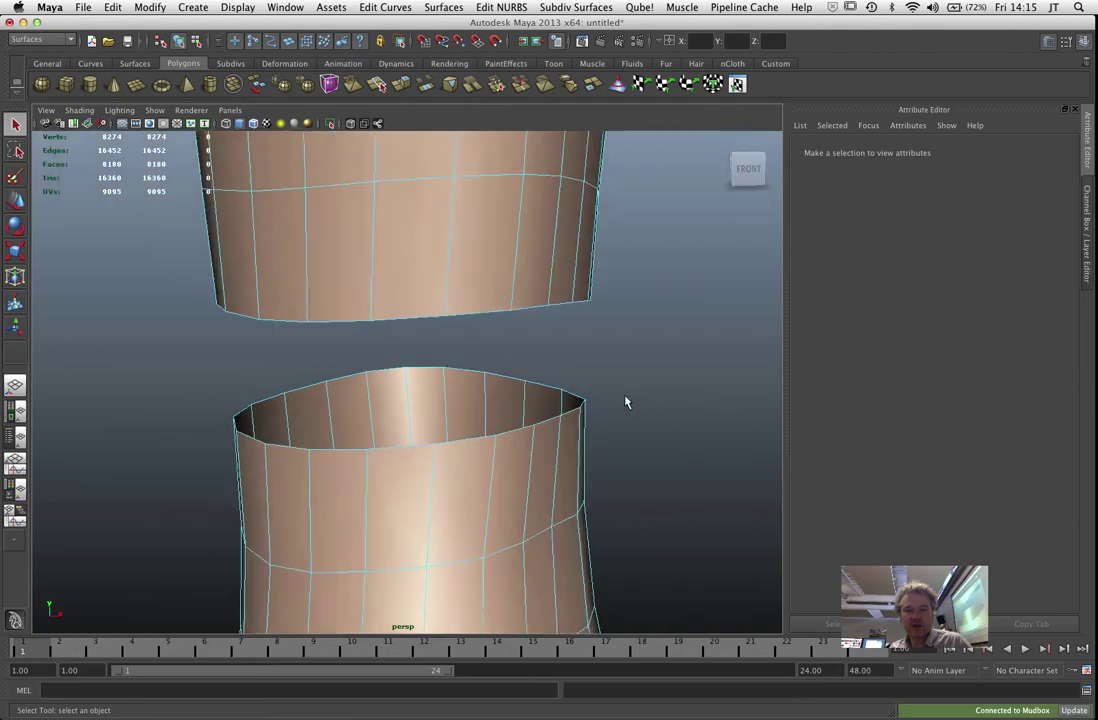
Delete the complete ring of faces around the body's lower left leg, just above the ankle
{"action": "scroll", "coordinate": [622, 401], "scroll_direction": "down", "scroll_amount": 3}
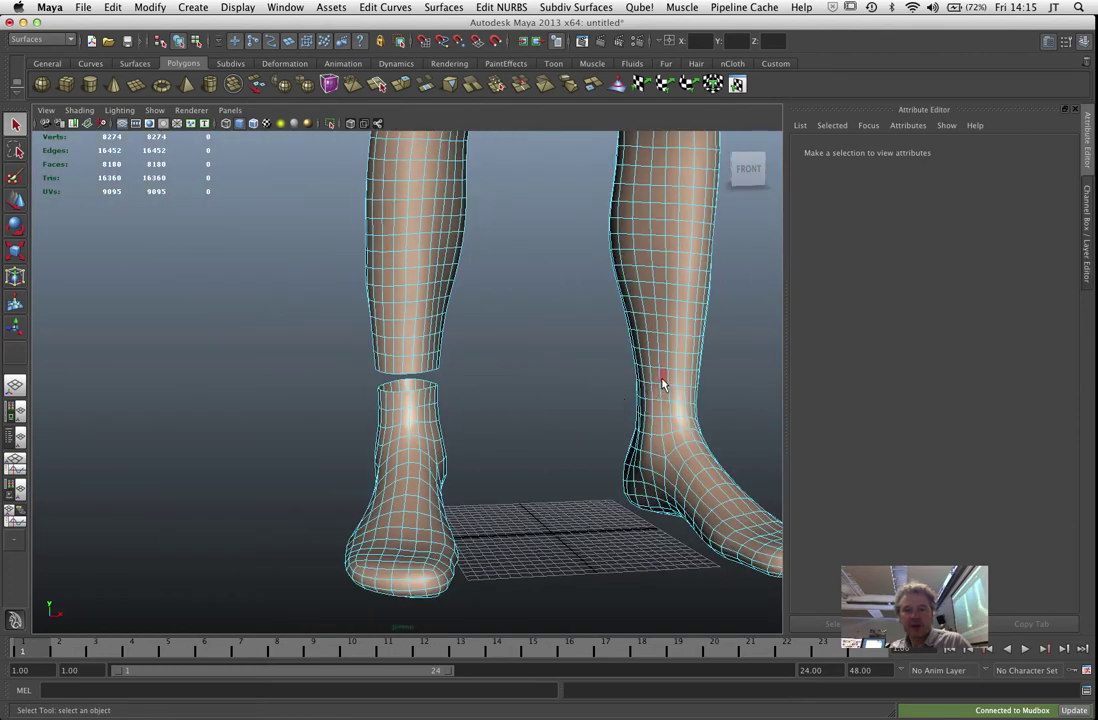
{"action": "double_click", "coordinate": [661, 381]}
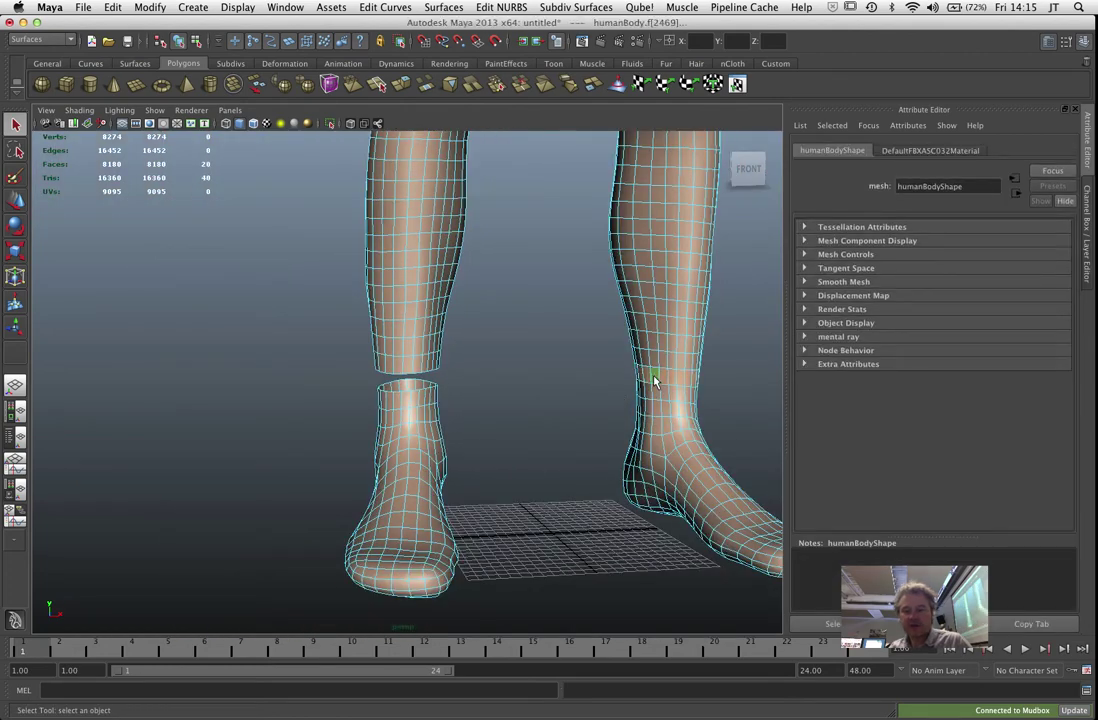
{"action": "key", "text": "Delete"}
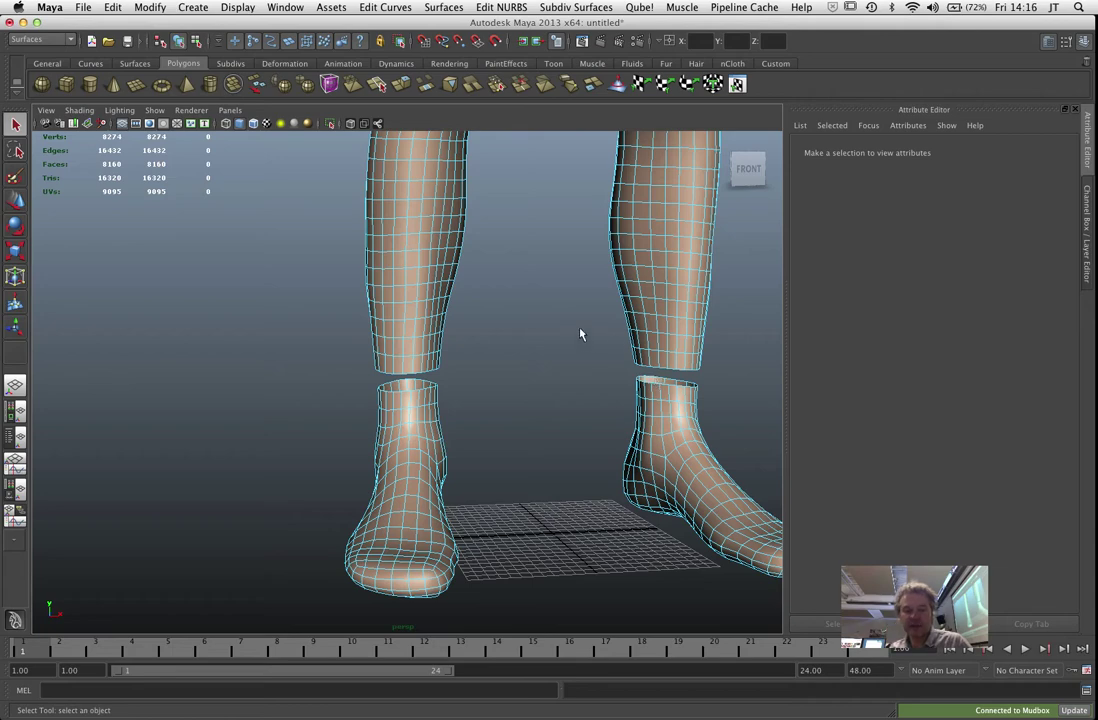
Try to select a complete loop of faces around the base of the neck
{"action": "key", "text": "a"}
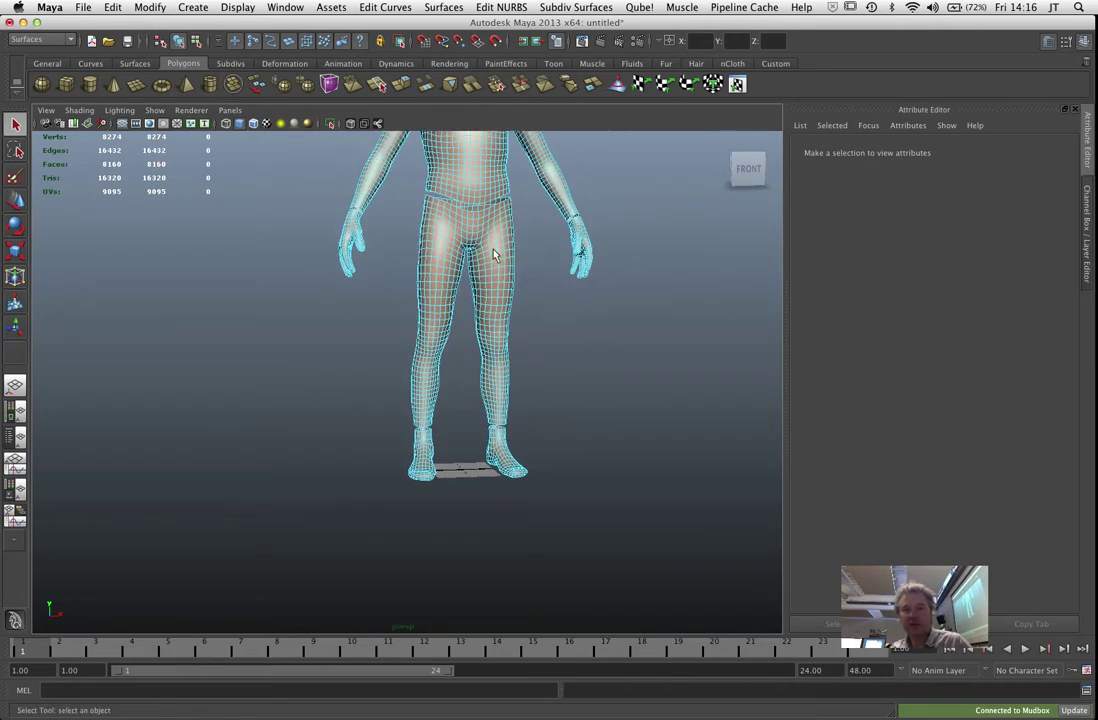
{"action": "left_click_drag", "start_coordinate": [507, 289], "coordinate": [593, 310], "text": "alt"}
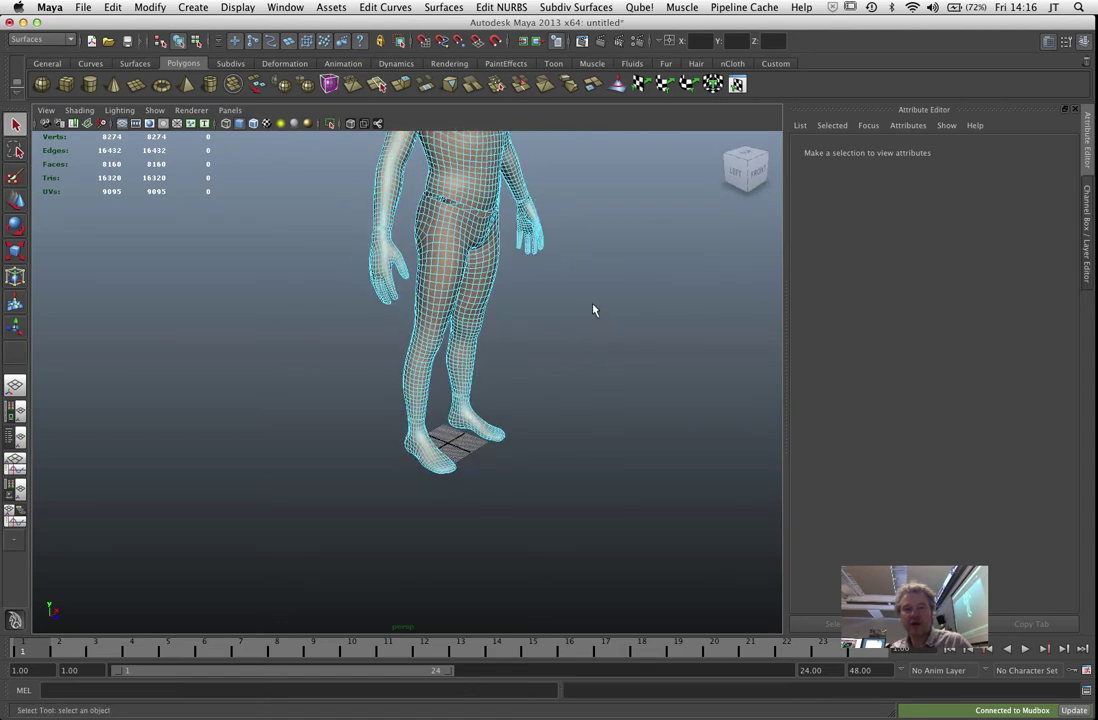
{"action": "middle_click_drag", "start_coordinate": [593, 310], "coordinate": [603, 439], "text": "alt"}
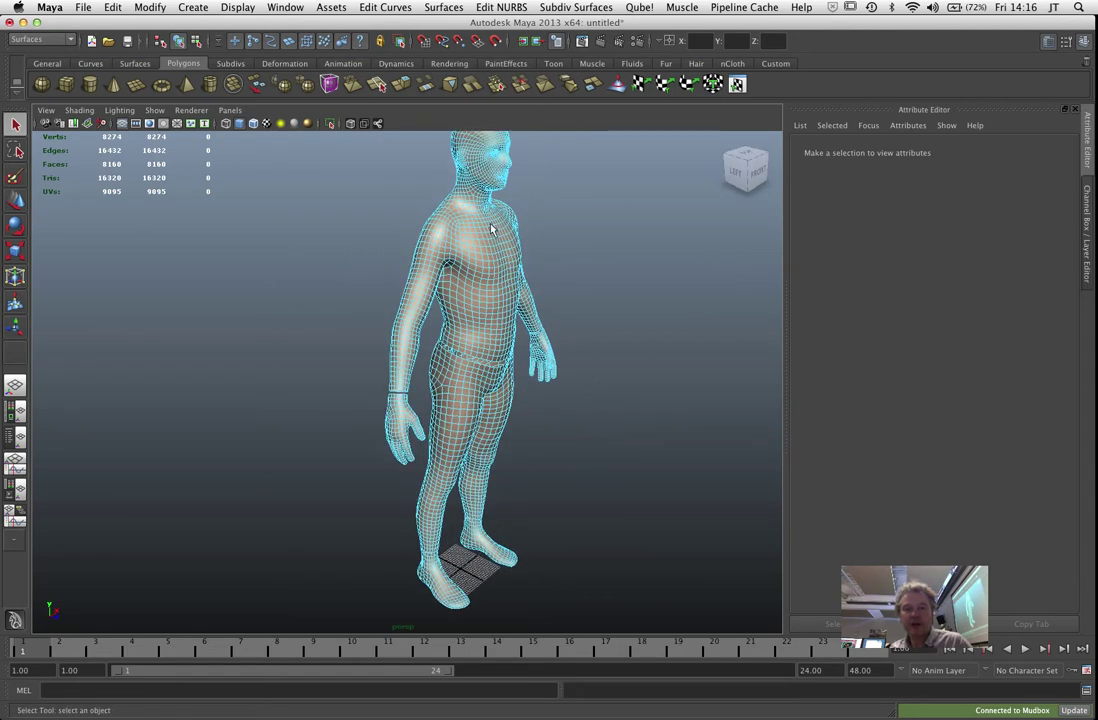
{"action": "left_click", "coordinate": [465, 207]}
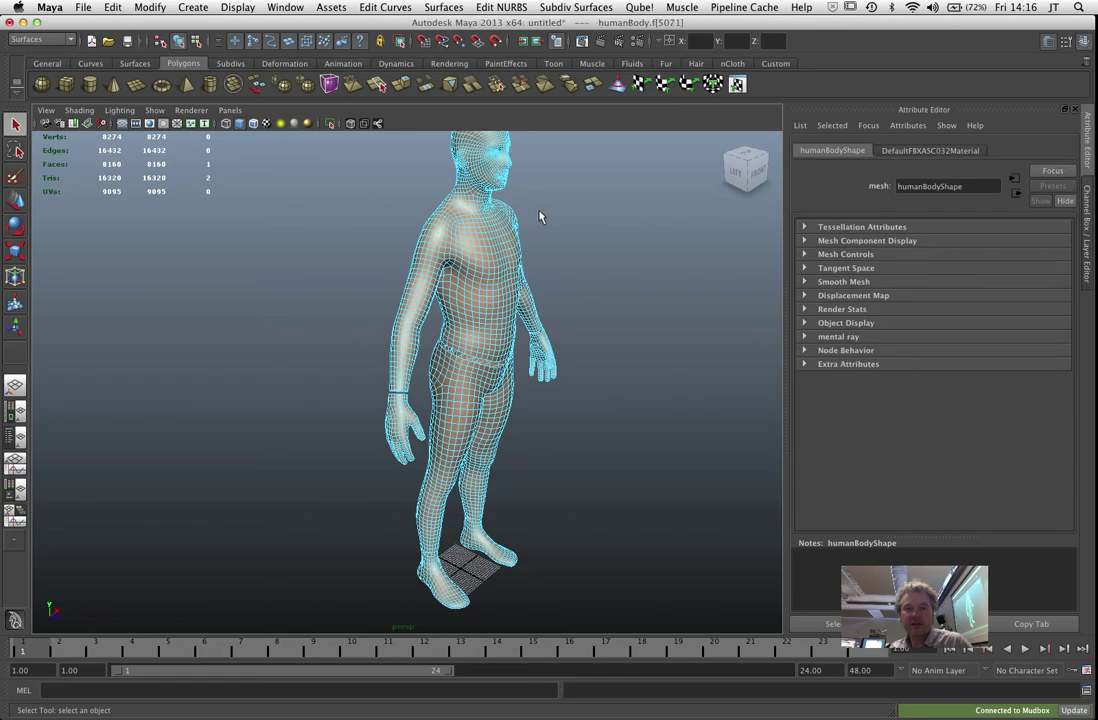
{"action": "key", "text": "f"}
{"action": "scroll", "coordinate": [520, 228], "scroll_direction": "down", "scroll_amount": 5}
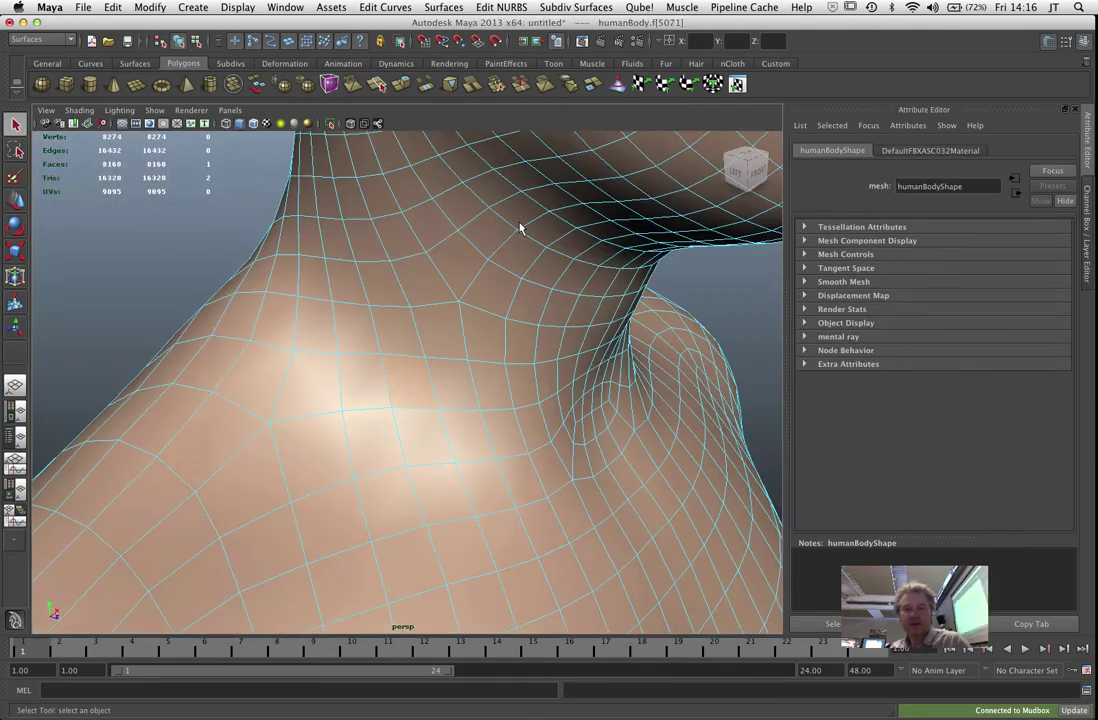
{"action": "left_click_drag", "start_coordinate": [490, 309], "coordinate": [600, 300], "text": "alt"}
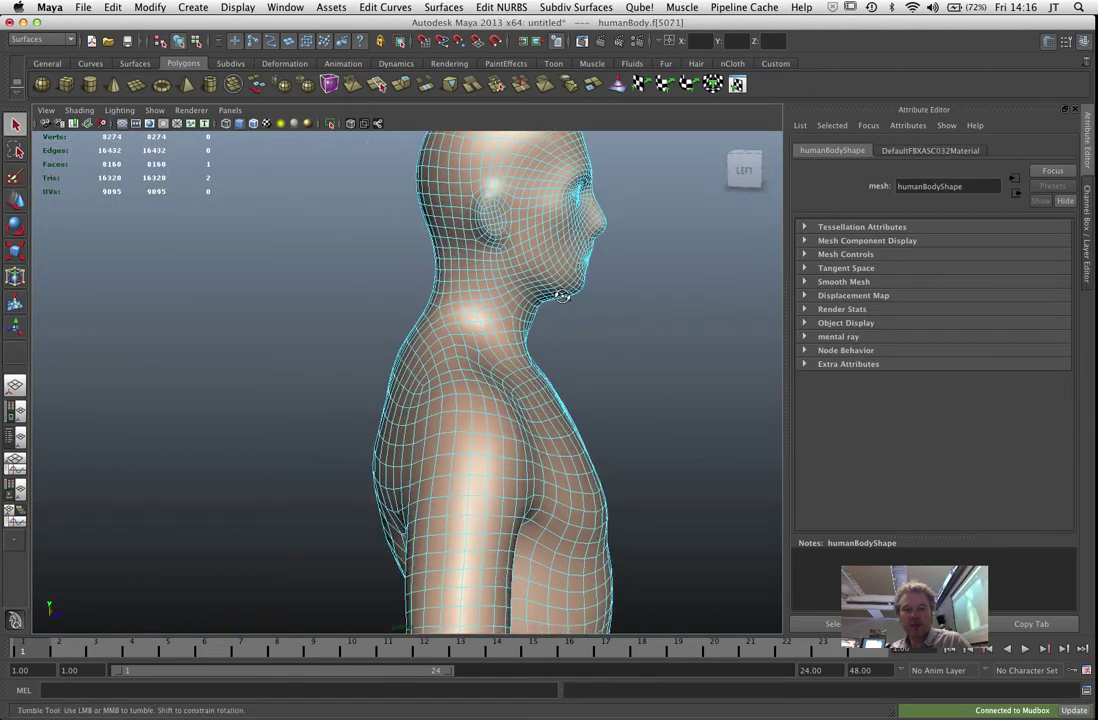
{"action": "double_click", "coordinate": [461, 303]}
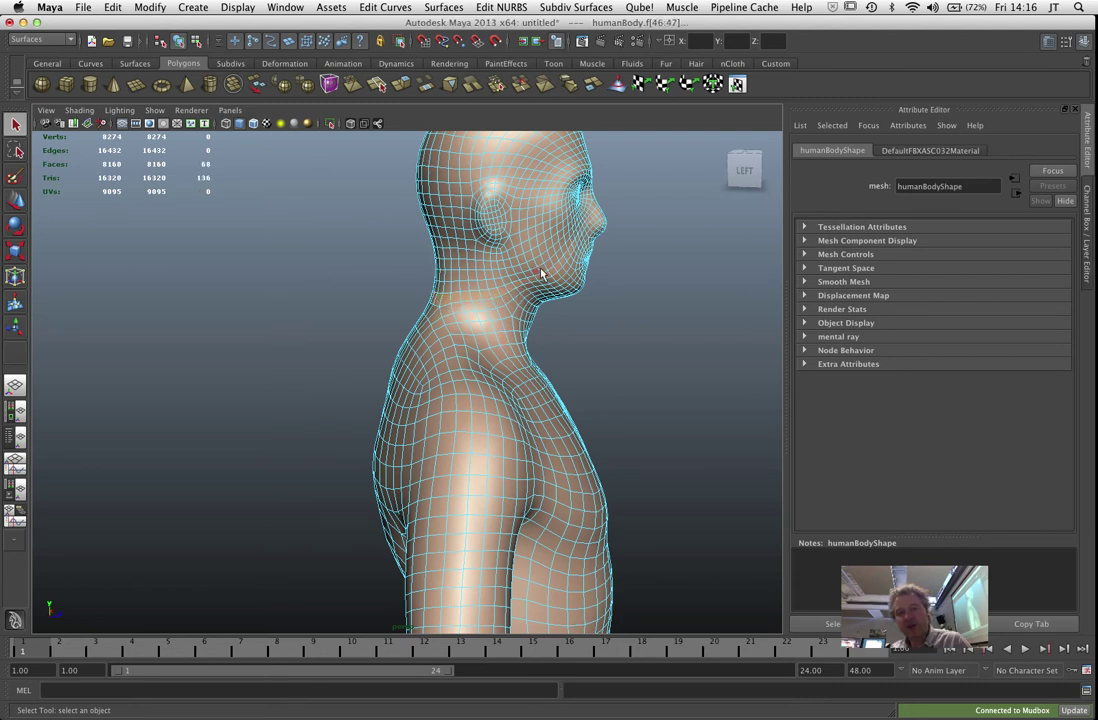
{"action": "double_click", "coordinate": [444, 332], "text": "shift"}
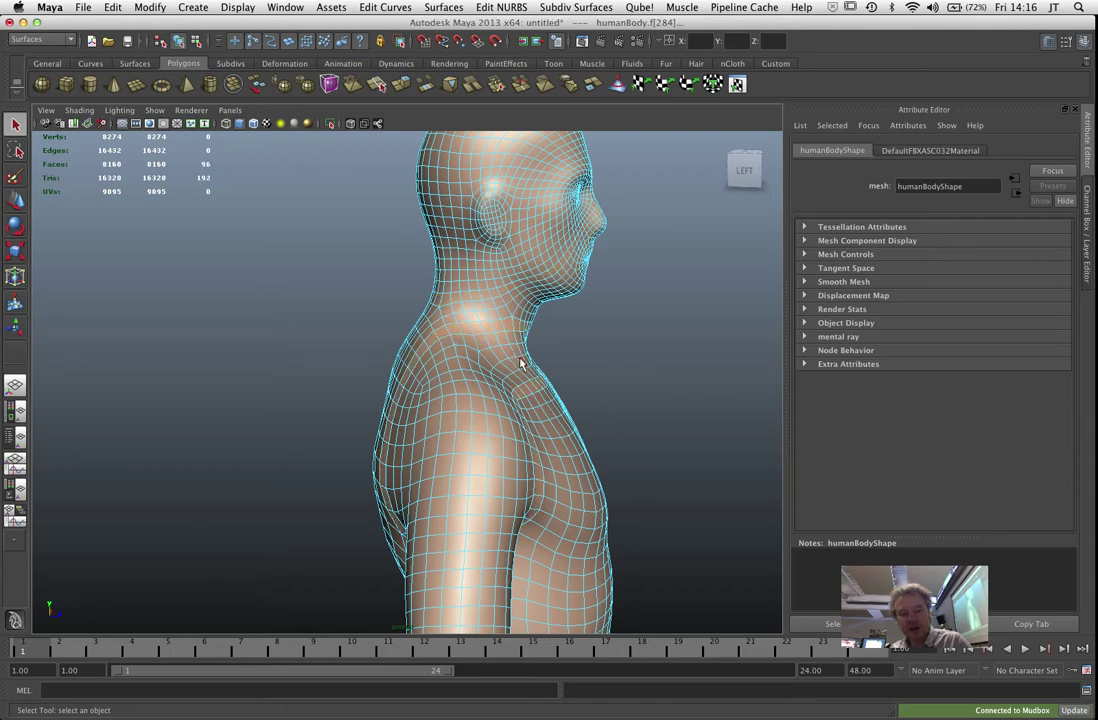
{"action": "left_click_drag", "start_coordinate": [477, 341], "coordinate": [433, 355], "text": "alt"}
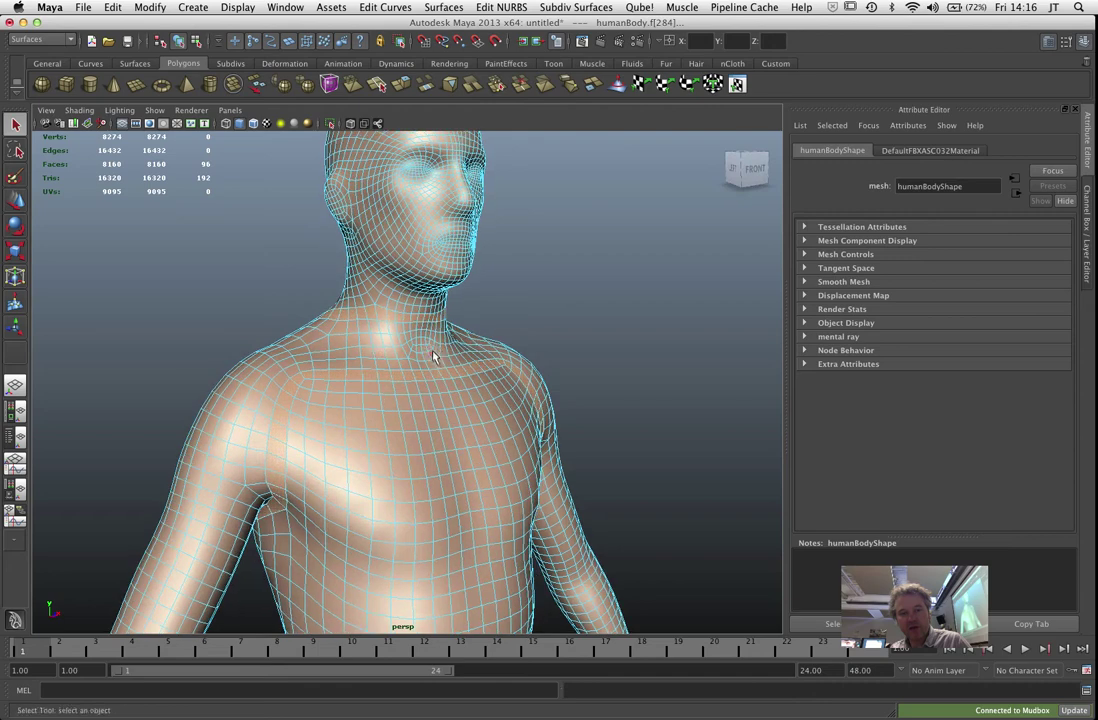
{"action": "double_click", "coordinate": [392, 309], "text": "shift"}
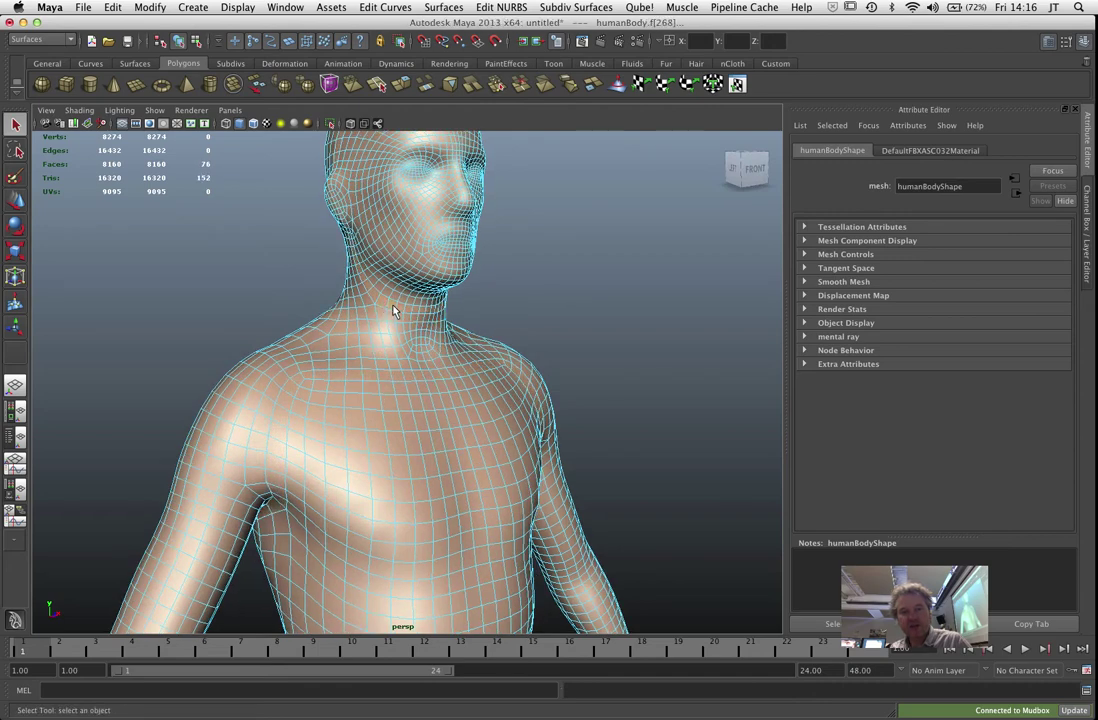
{"action": "left_click_drag", "start_coordinate": [395, 309], "coordinate": [425, 309], "text": "alt"}
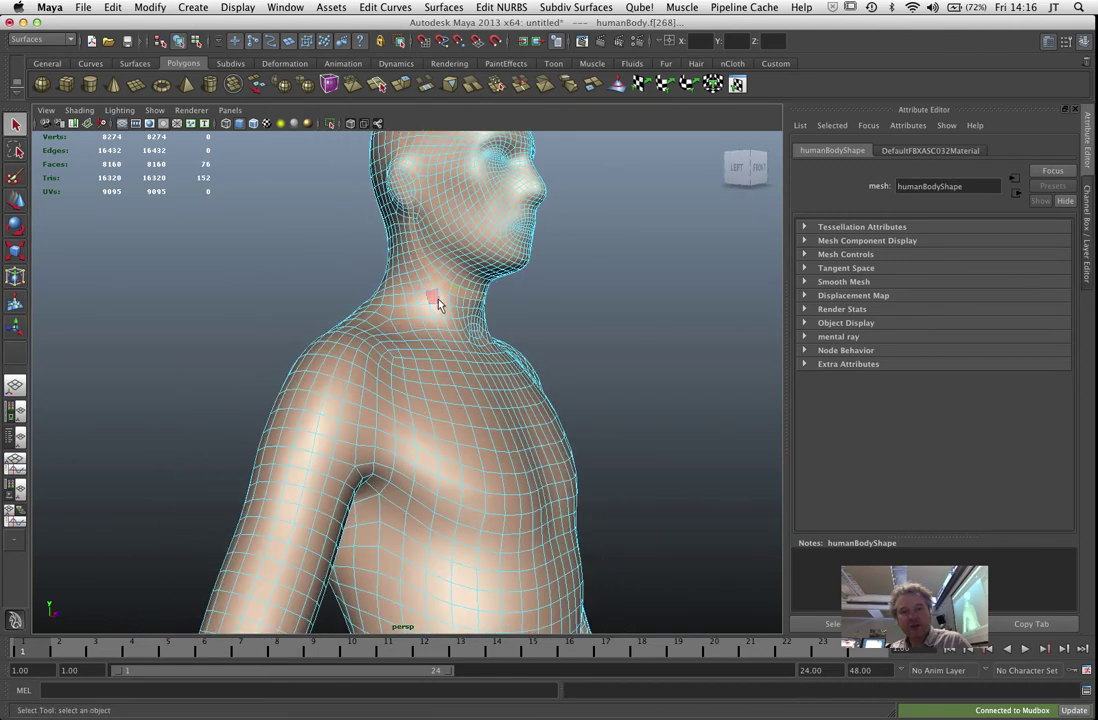
{"action": "left_click", "coordinate": [442, 303]}
{"action": "left_click_drag", "start_coordinate": [559, 319], "coordinate": [640, 333], "text": "alt"}
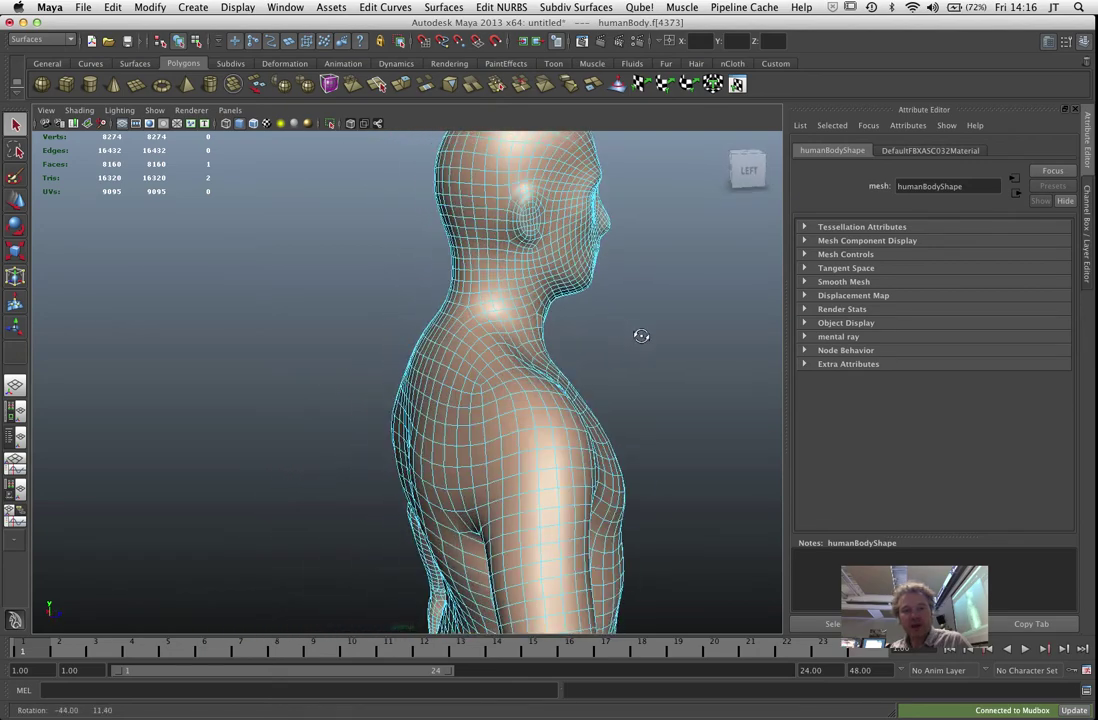
{"action": "double_click", "coordinate": [462, 313]}
{"action": "left_click_drag", "start_coordinate": [461, 311], "coordinate": [505, 311], "text": "alt"}
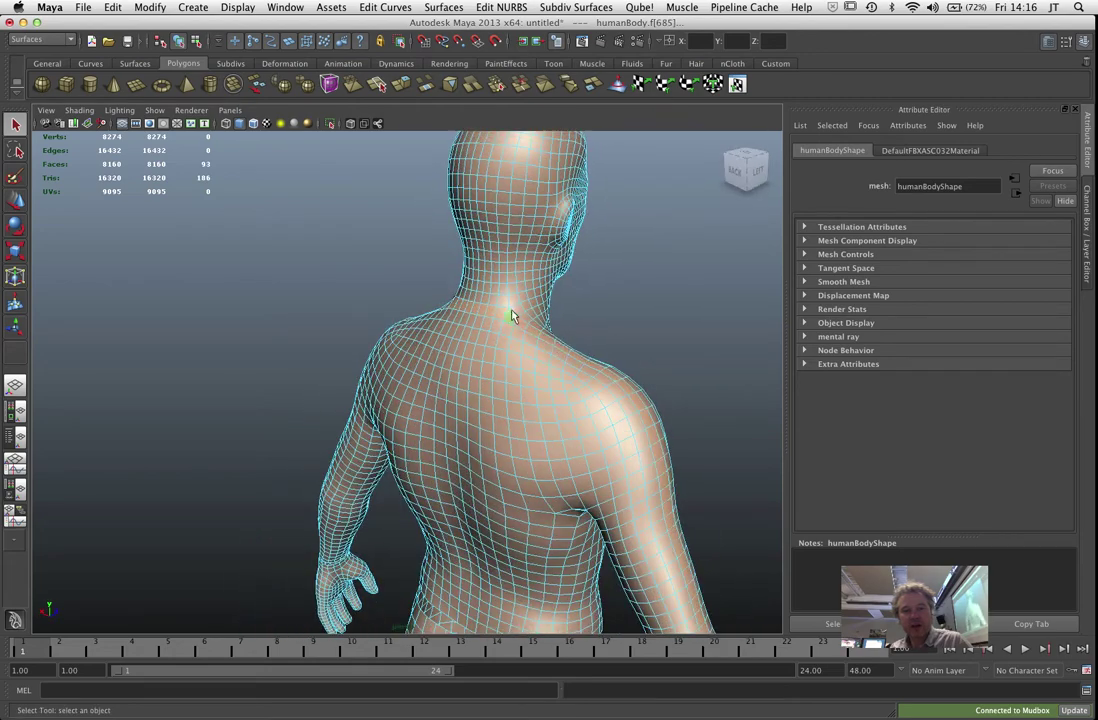
Delete the row of faces across the back of the neck, just above the shoulders
{"action": "left_click", "coordinate": [536, 318]}
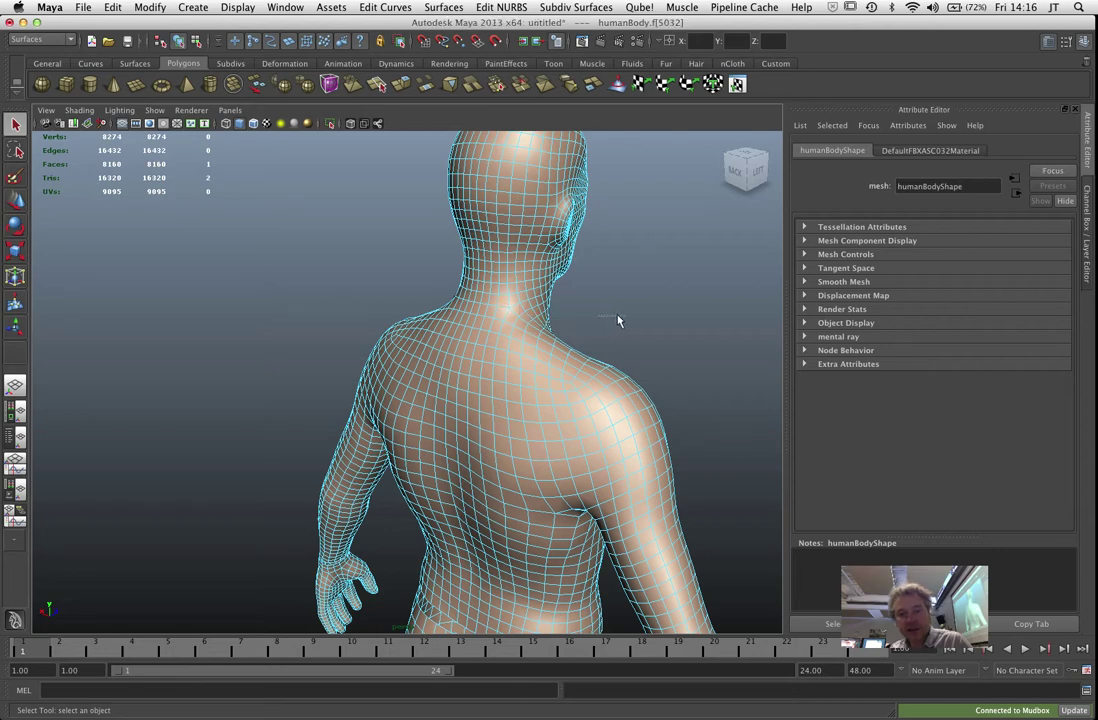
{"action": "left_click_drag", "start_coordinate": [618, 311], "coordinate": [645, 321], "text": "alt"}
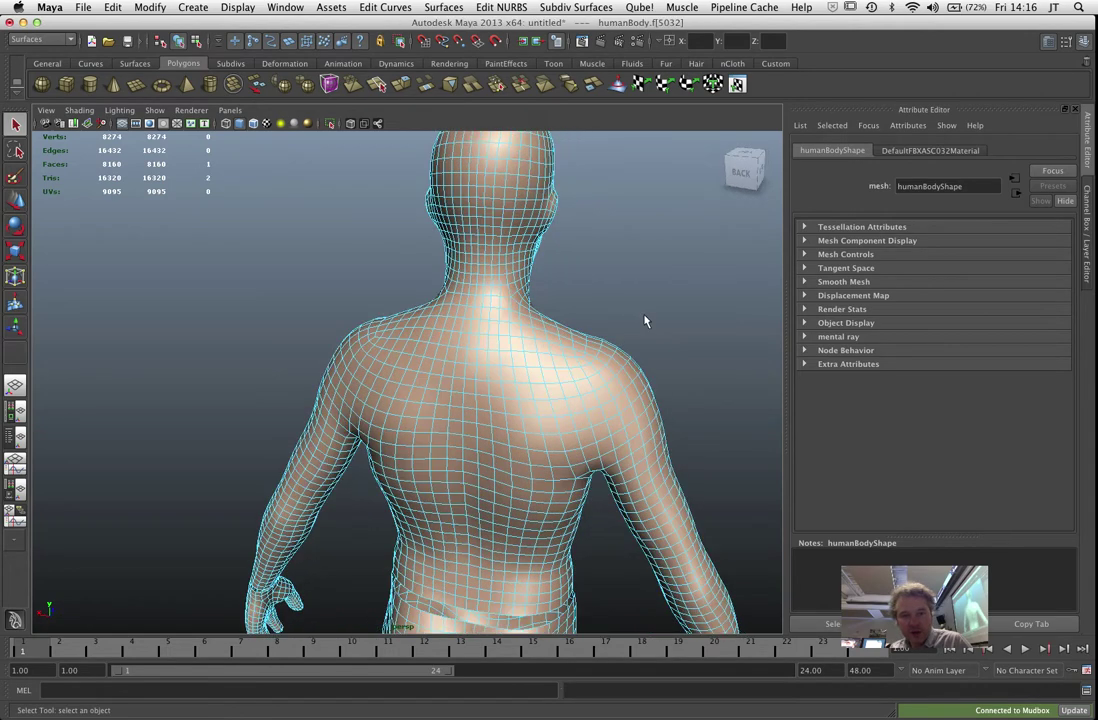
{"action": "left_click", "coordinate": [451, 289], "text": "shift"}
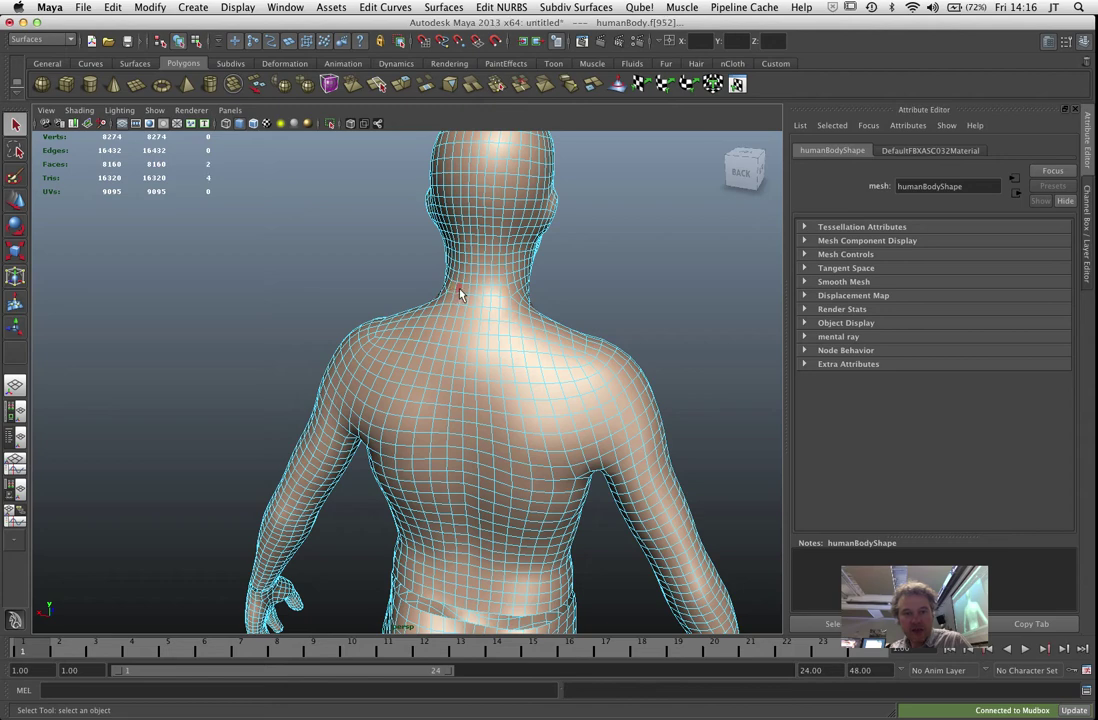
{"action": "left_click", "coordinate": [465, 291], "text": "shift"}
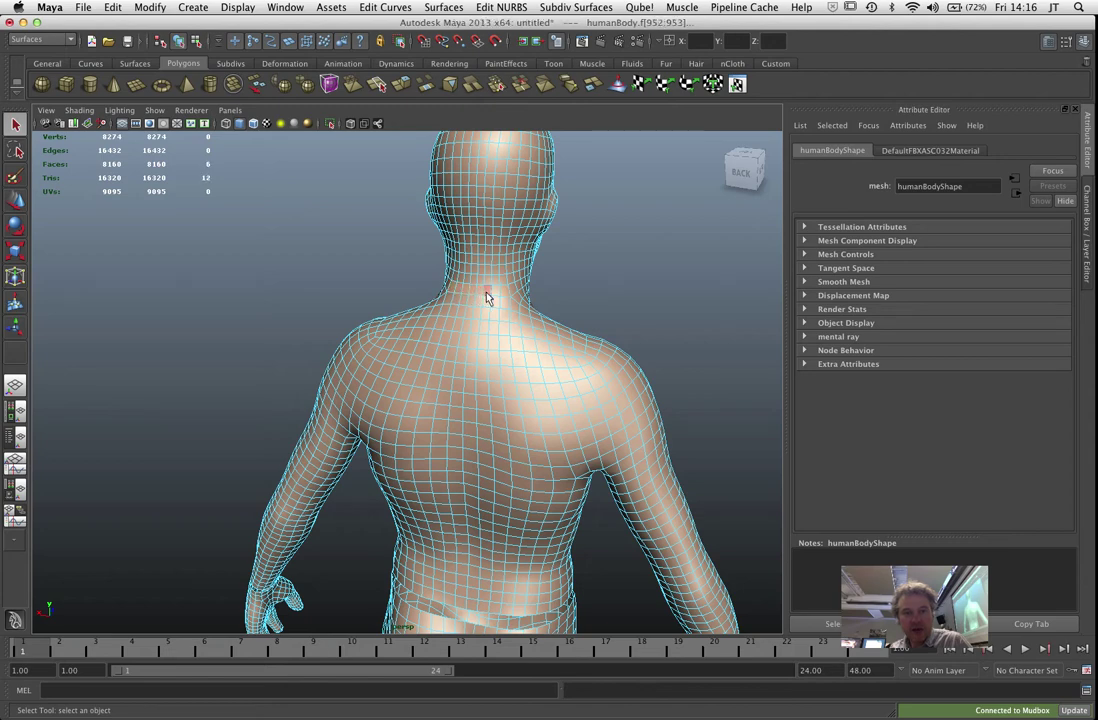
{"action": "key", "text": "Delete"}
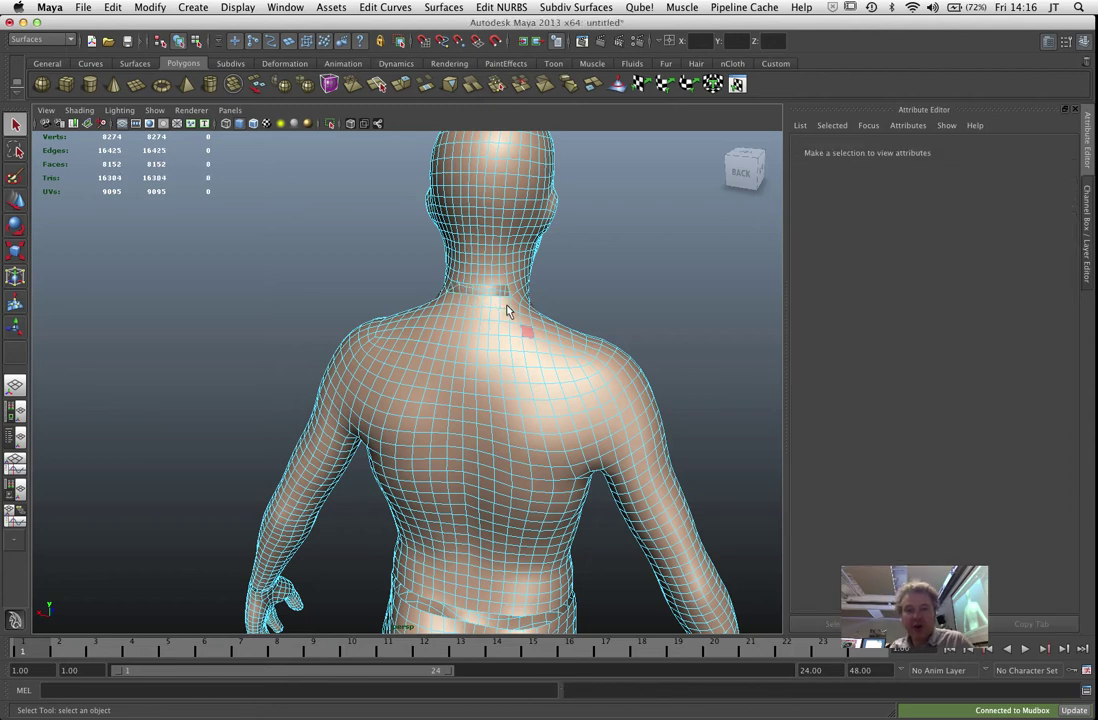
Delete the row of faces along the right side of the neck, continuing the gap at the back
{"action": "left_click_drag", "start_coordinate": [611, 311], "coordinate": [462, 310], "text": "alt"}
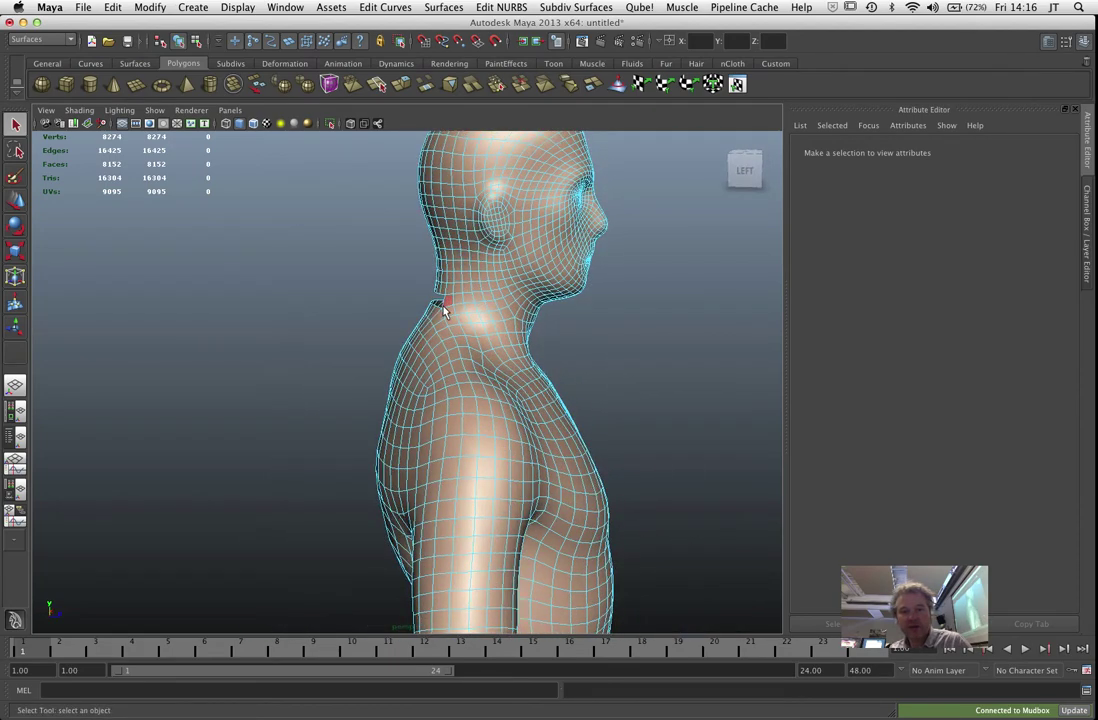
{"action": "left_click", "coordinate": [505, 317]}
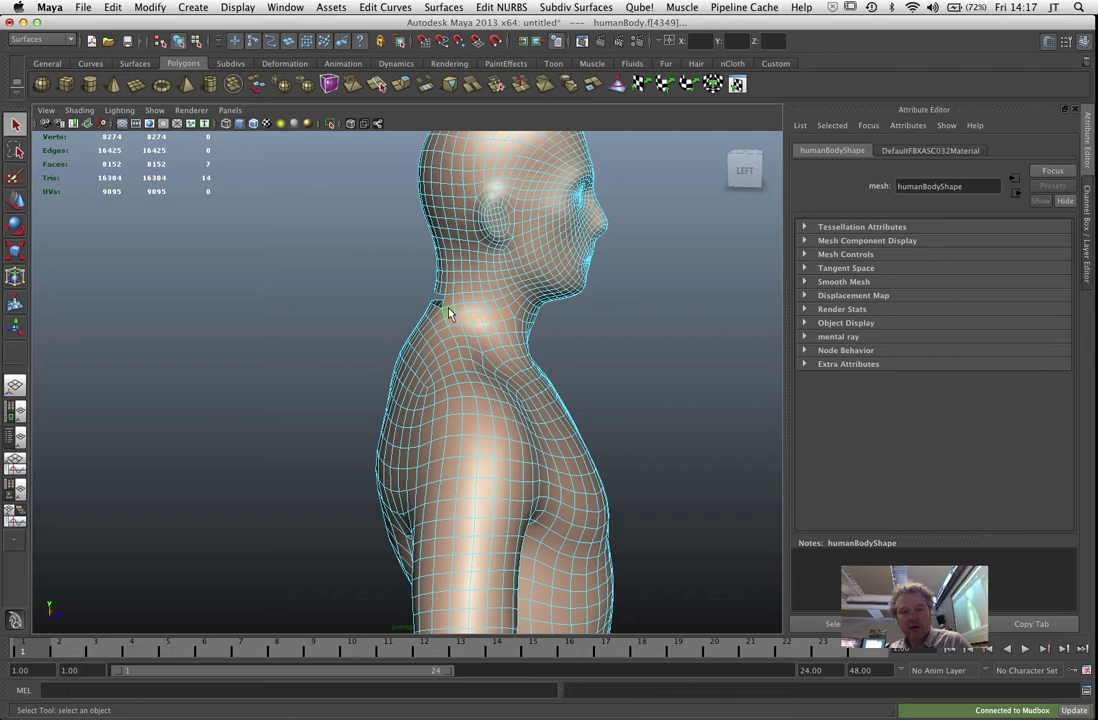
{"action": "key", "text": "Delete"}
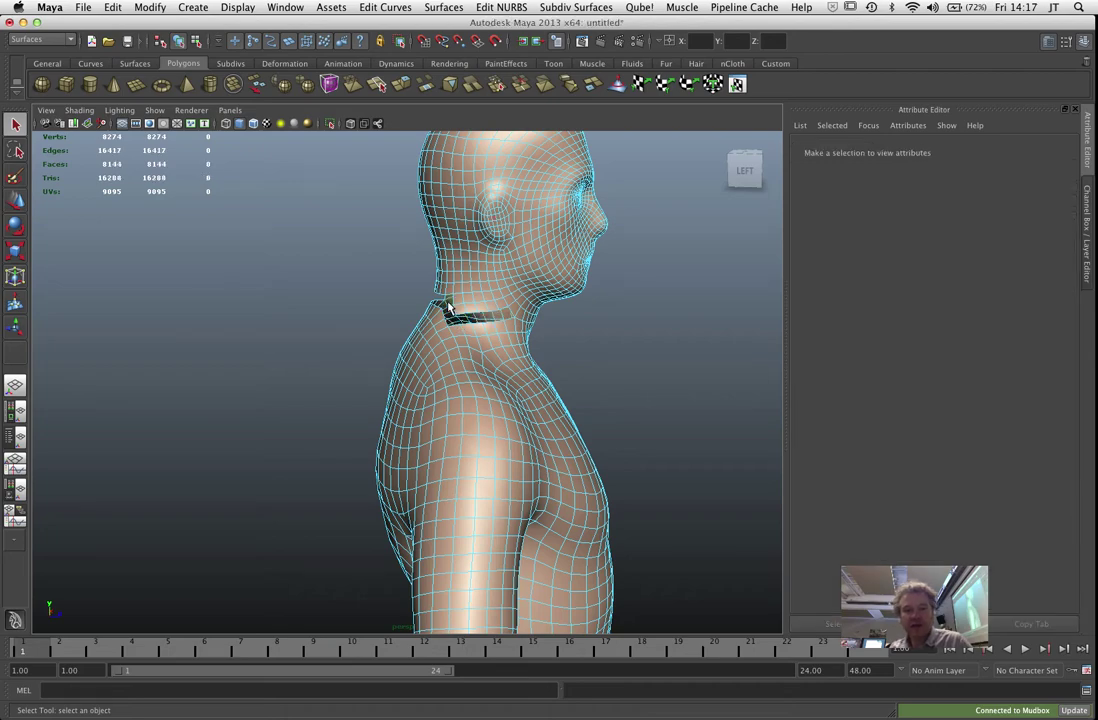
Delete the row of faces across the front of the neck, continuing from the gap on its right side
{"action": "left_click_drag", "start_coordinate": [596, 363], "coordinate": [492, 356], "text": "alt"}
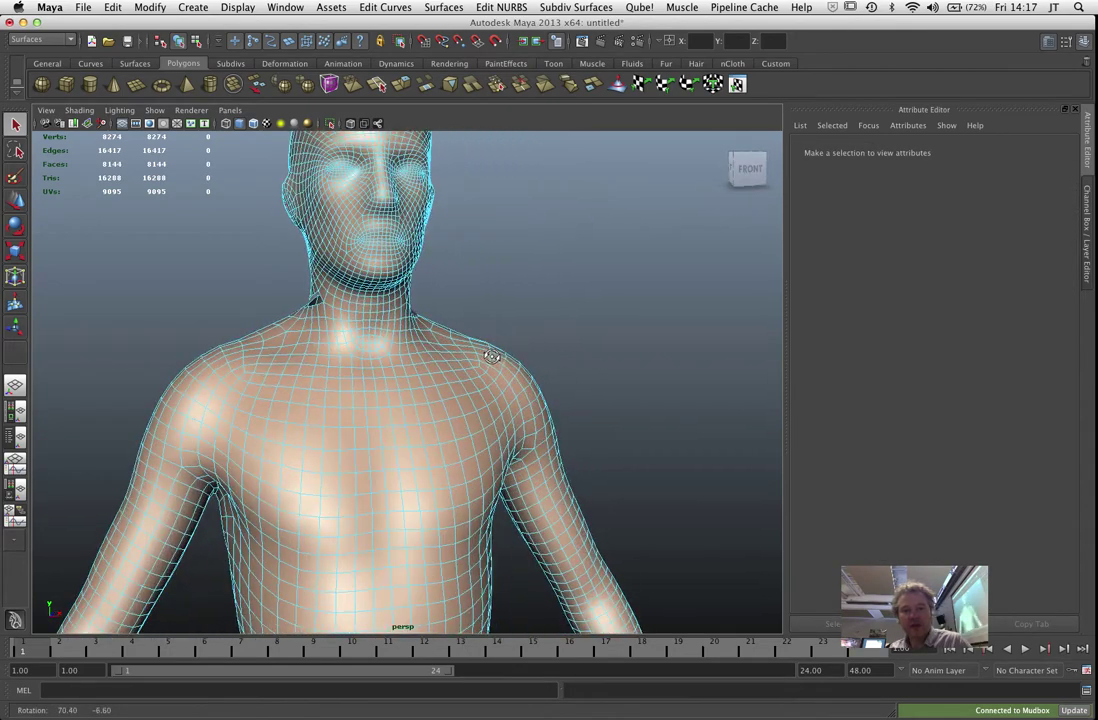
{"action": "left_click", "coordinate": [320, 314]}
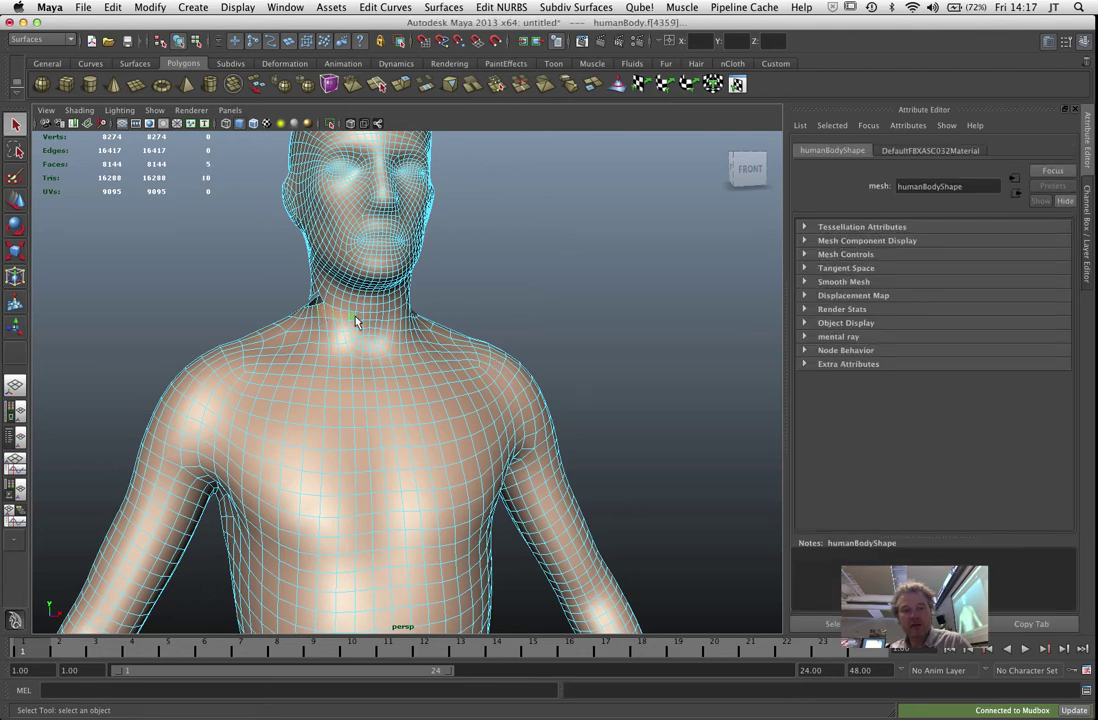
{"action": "left_click", "coordinate": [360, 317], "text": "shift"}
{"action": "left_click", "coordinate": [379, 321], "text": "shift"}
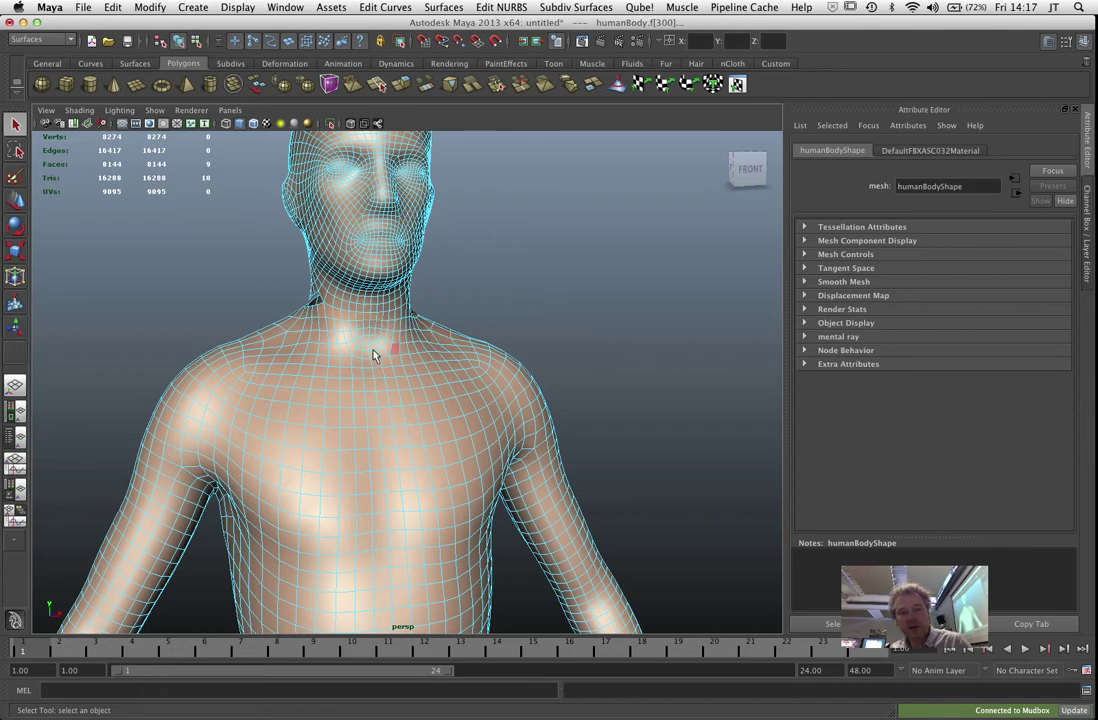
{"action": "left_click_drag", "start_coordinate": [441, 355], "coordinate": [336, 328], "text": "alt"}
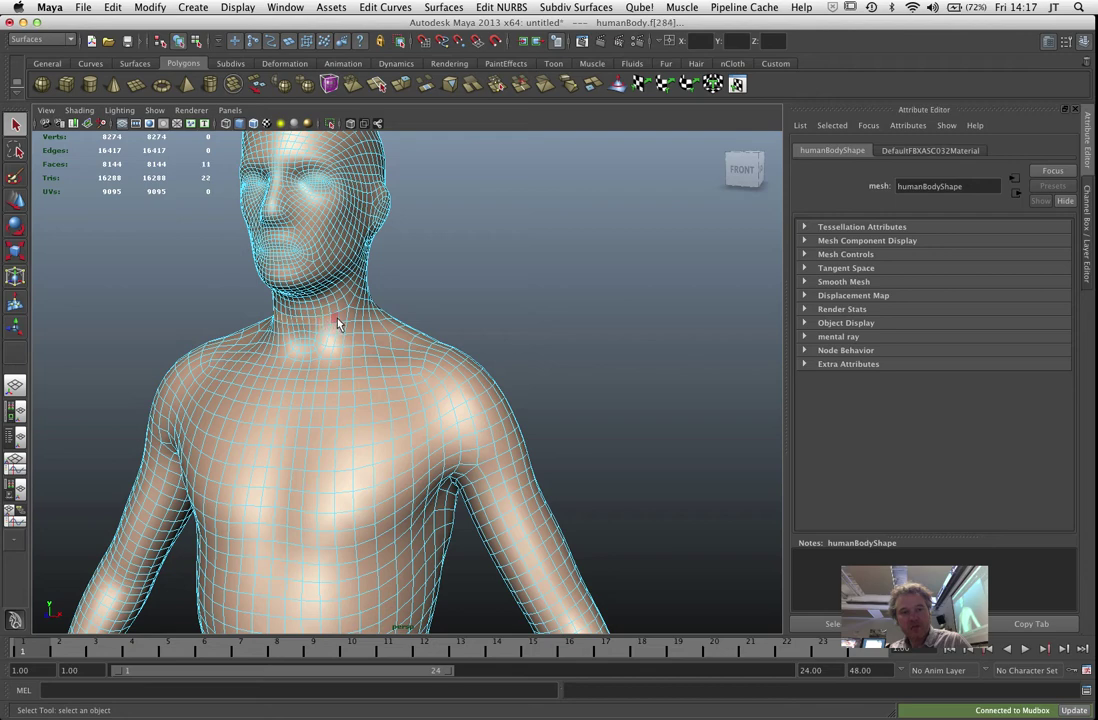
{"action": "key", "text": "Delete"}
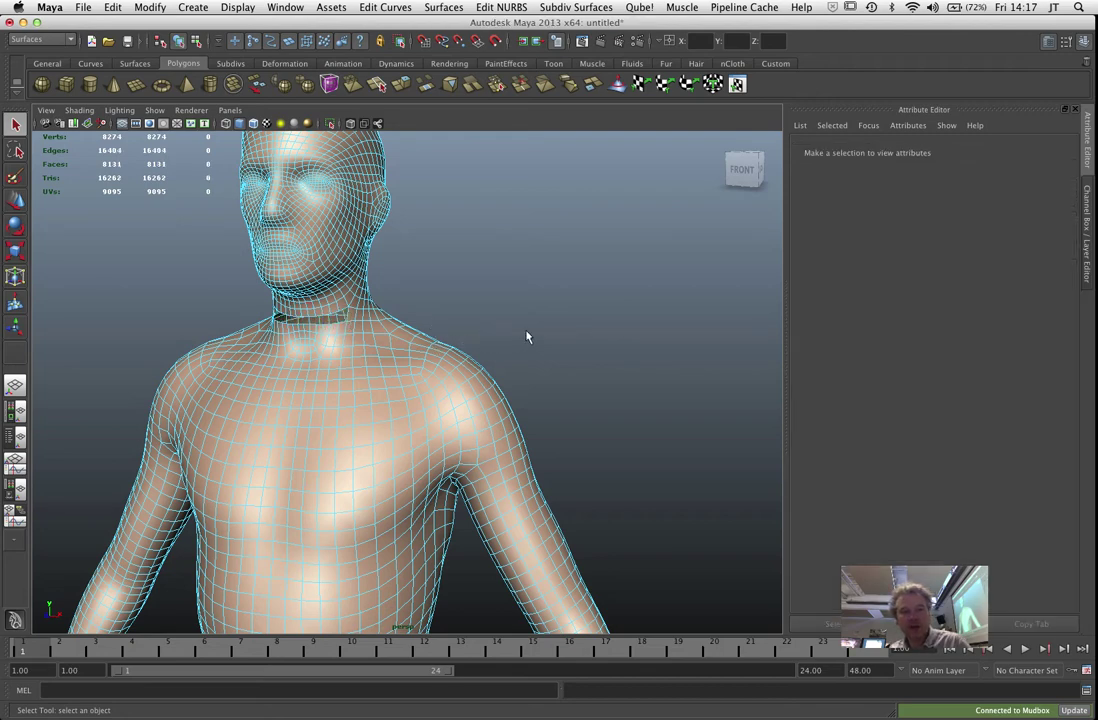
Delete the remaining row of faces along the left side of the neck, including the leftover face bridging the gap
{"action": "left_click_drag", "start_coordinate": [527, 337], "coordinate": [430, 338], "text": "alt"}
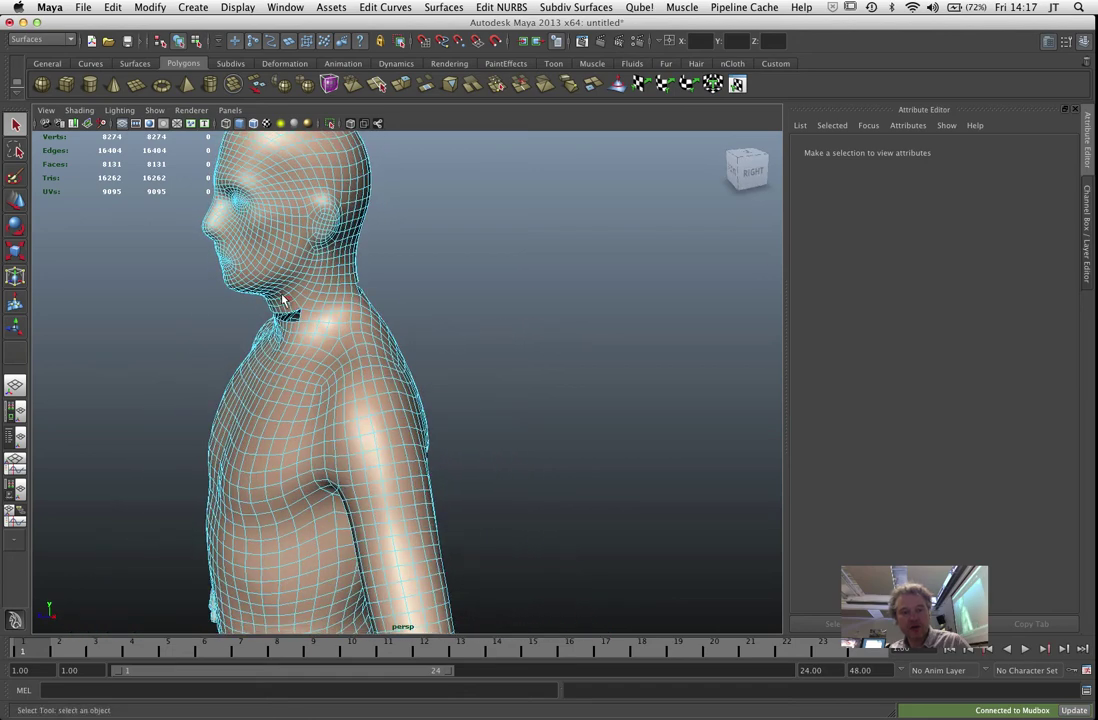
{"action": "left_click", "coordinate": [306, 317]}
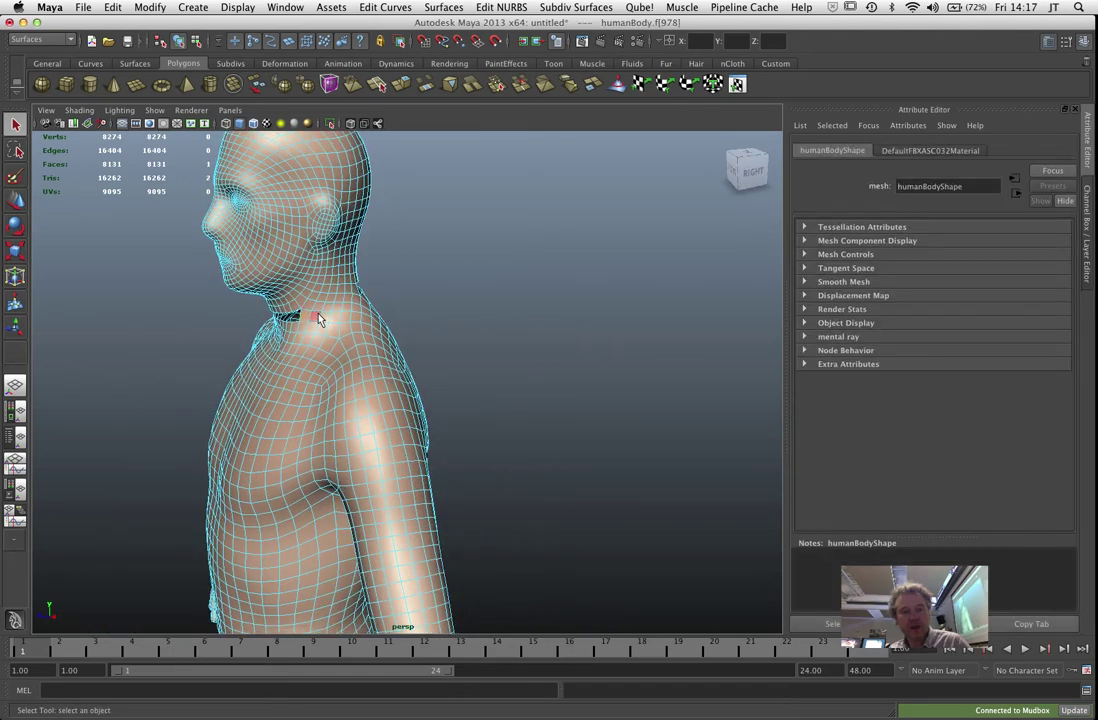
{"action": "left_click", "coordinate": [320, 310], "text": "shift"}
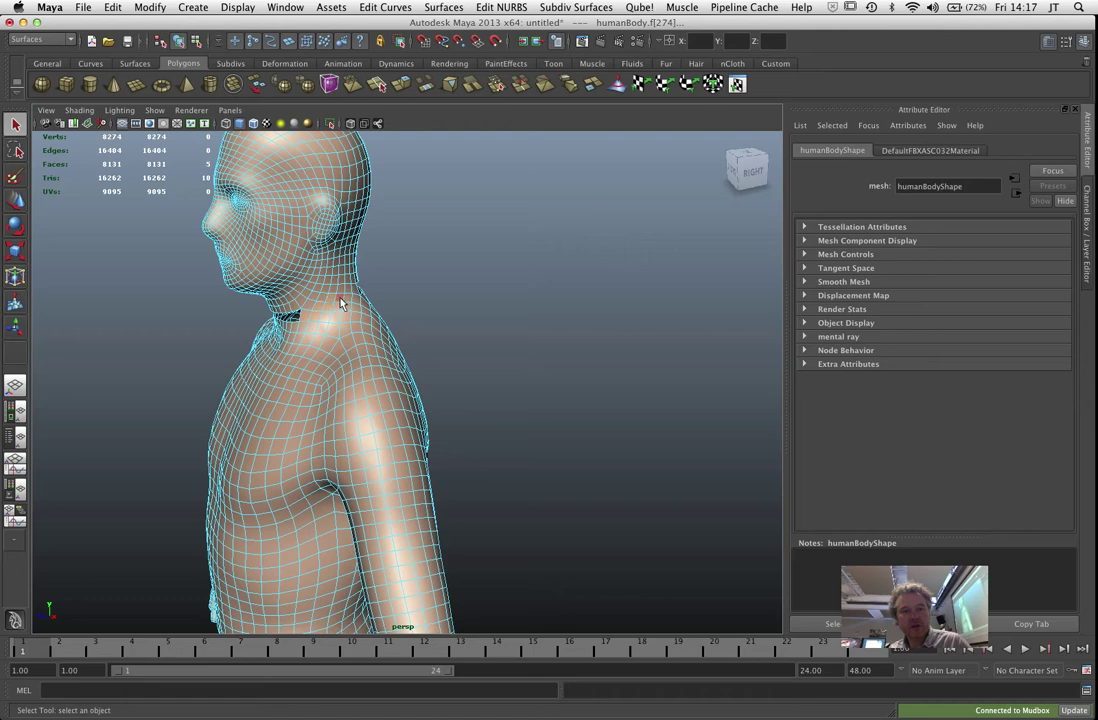
{"action": "left_click_drag", "start_coordinate": [343, 293], "coordinate": [370, 302], "text": "alt"}
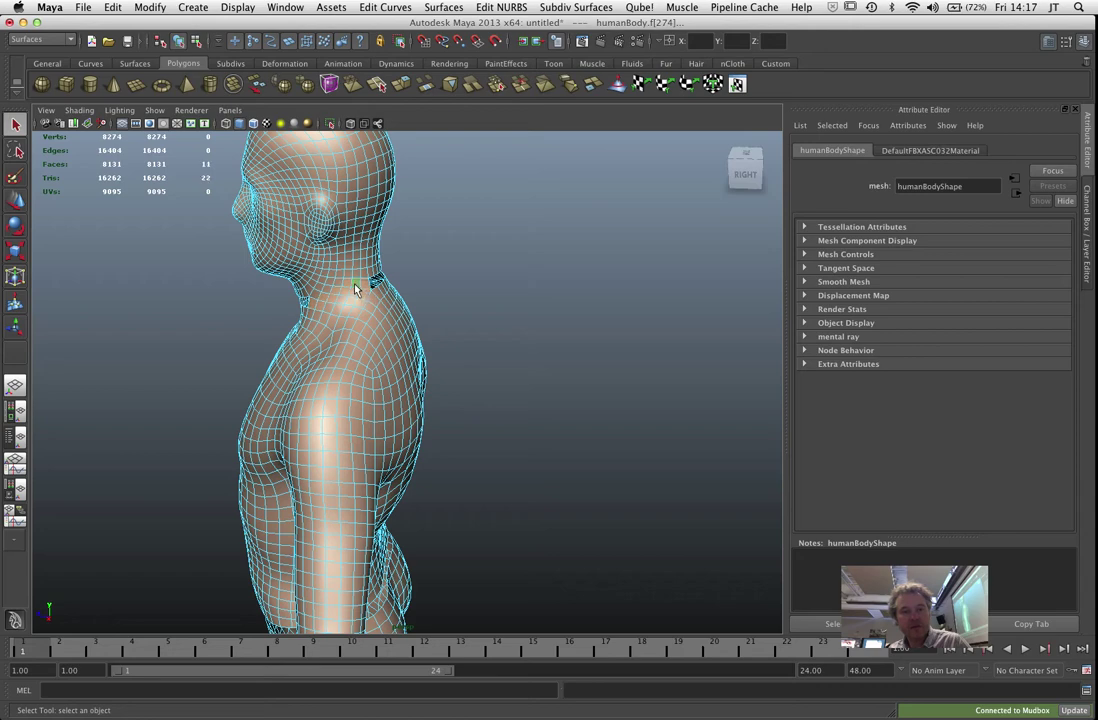
{"action": "key", "text": "Delete"}
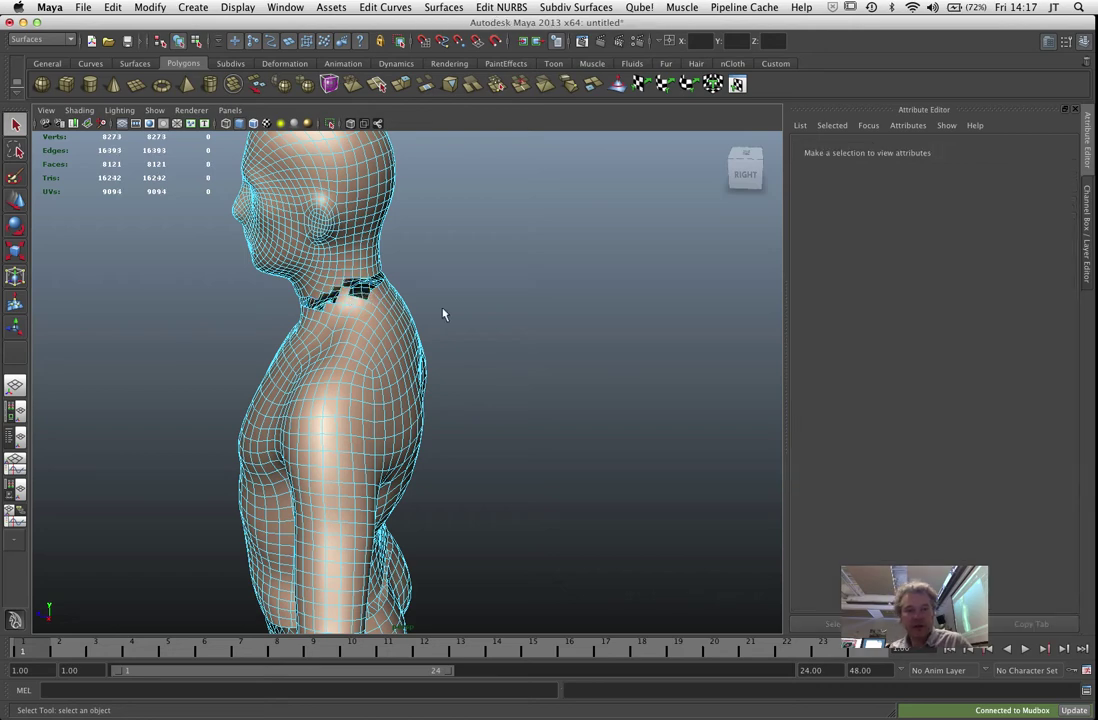
{"action": "left_click", "coordinate": [347, 297]}
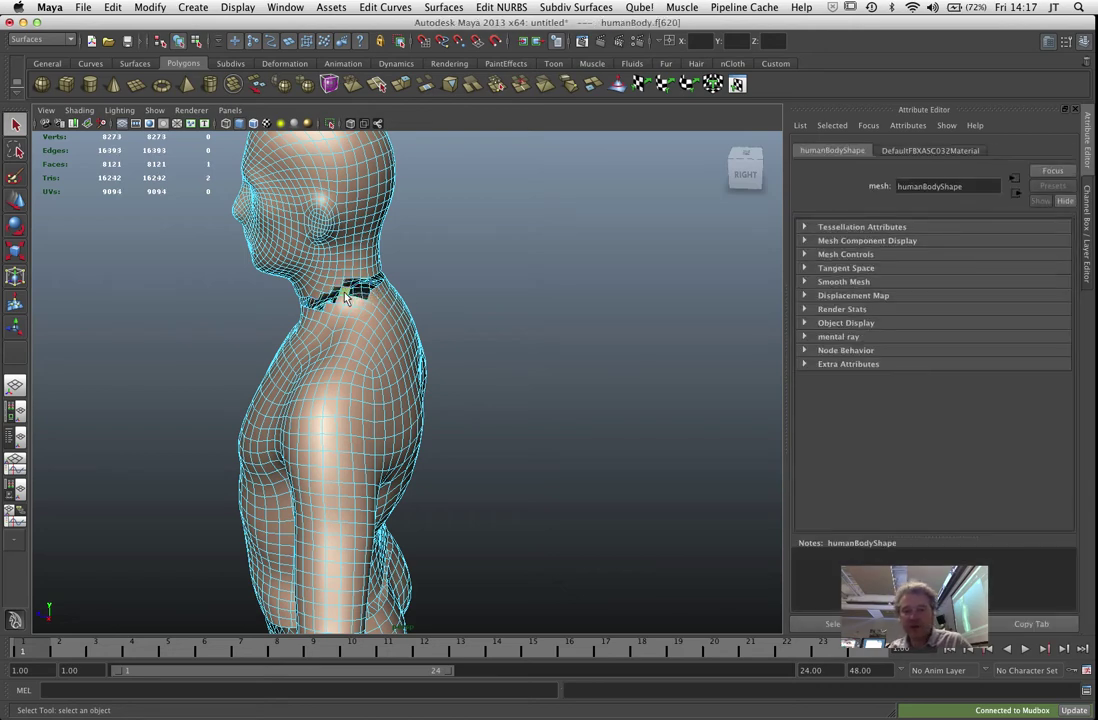
{"action": "key", "text": "Delete"}
{"action": "left_click_drag", "start_coordinate": [440, 312], "coordinate": [544, 340], "text": "alt"}
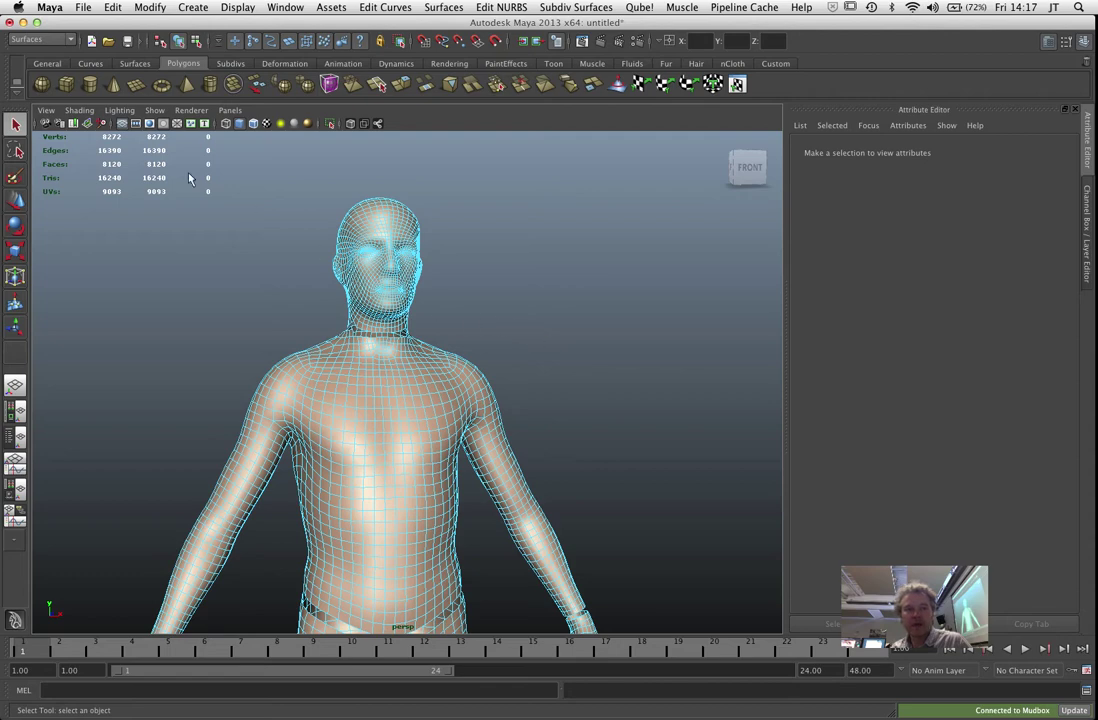
Return to object mode and separate the whole body mesh into distinct objects with the Polygons Separate command
{"action": "right_click_drag", "start_coordinate": [373, 290], "coordinate": [436, 270]}
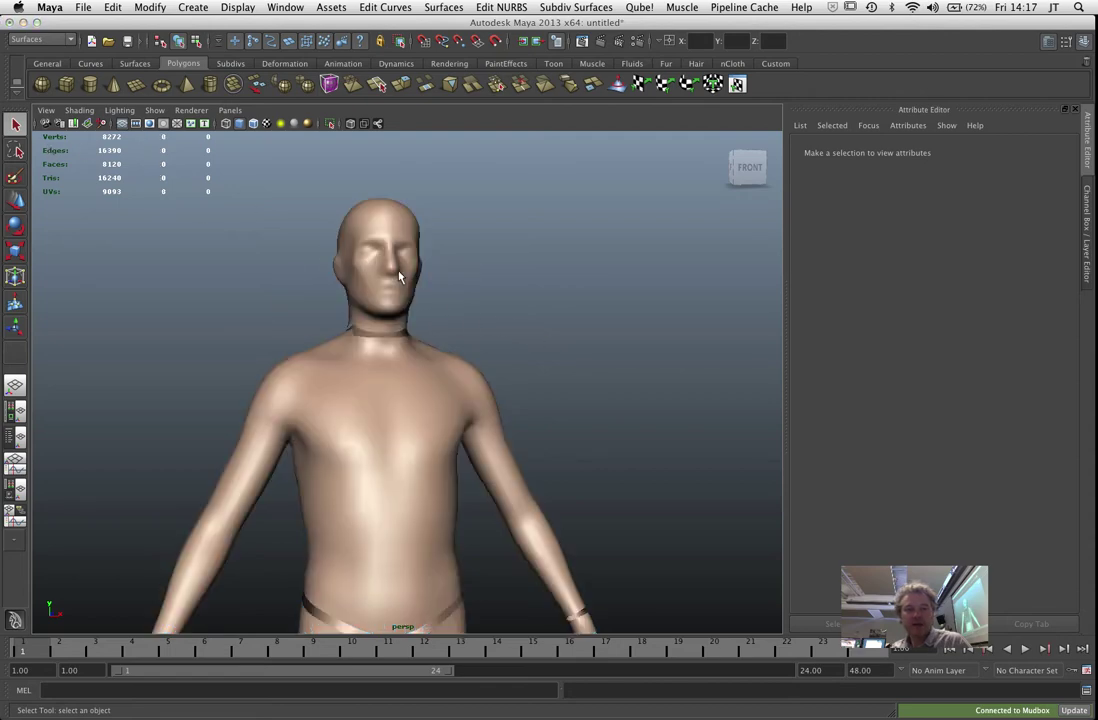
{"action": "left_click", "coordinate": [341, 232]}
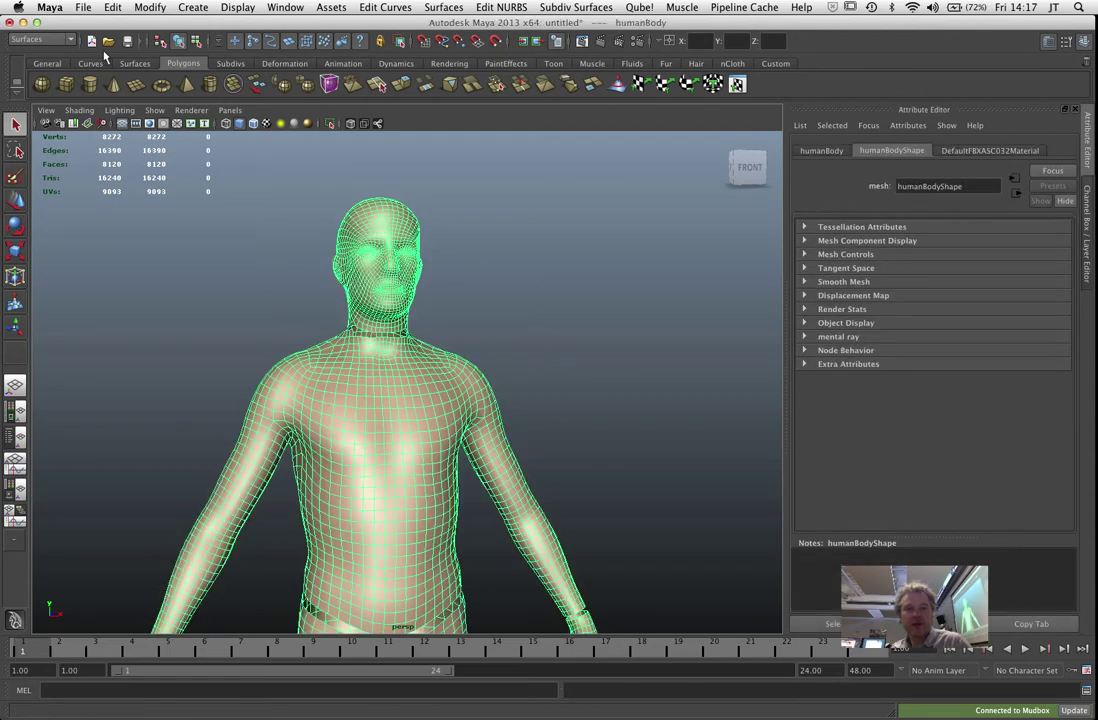
{"action": "left_click", "coordinate": [45, 39]}
{"action": "left_click", "coordinate": [57, 61]}
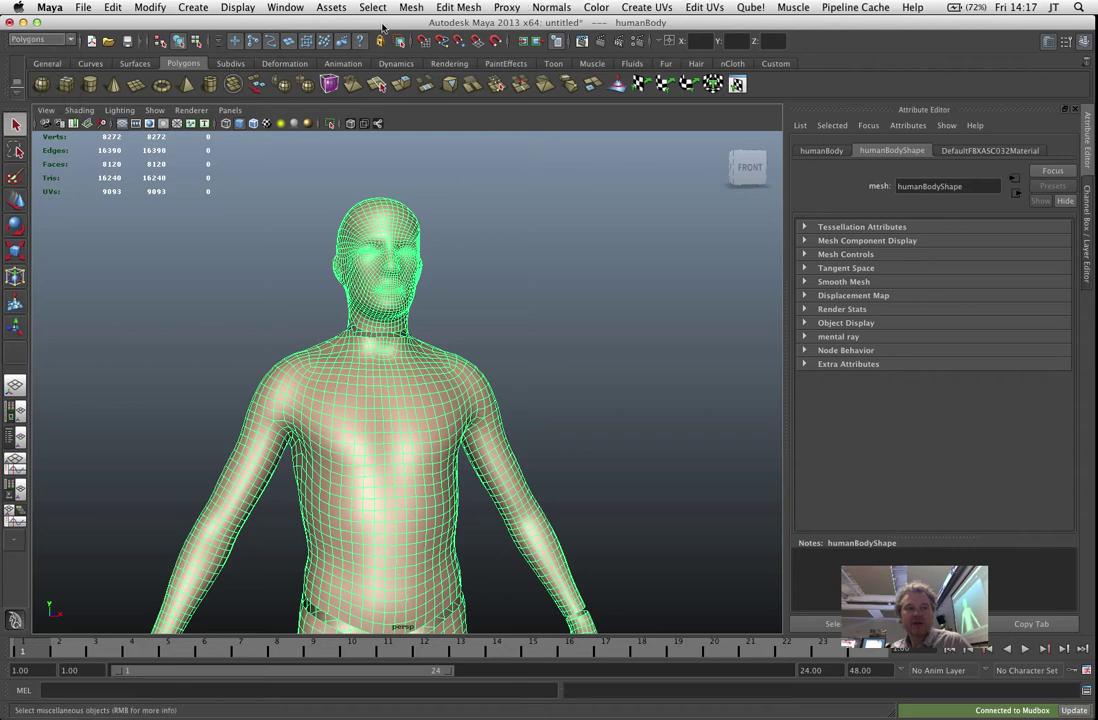
{"action": "left_click", "coordinate": [413, 8]}
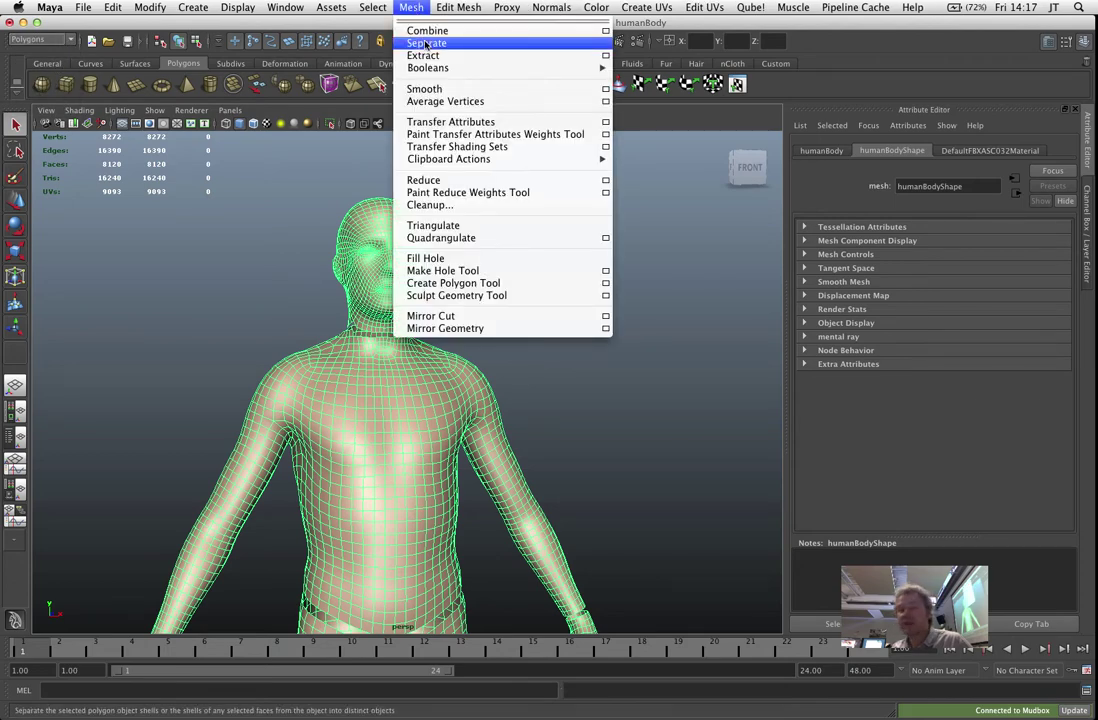
{"action": "left_click", "coordinate": [426, 44]}
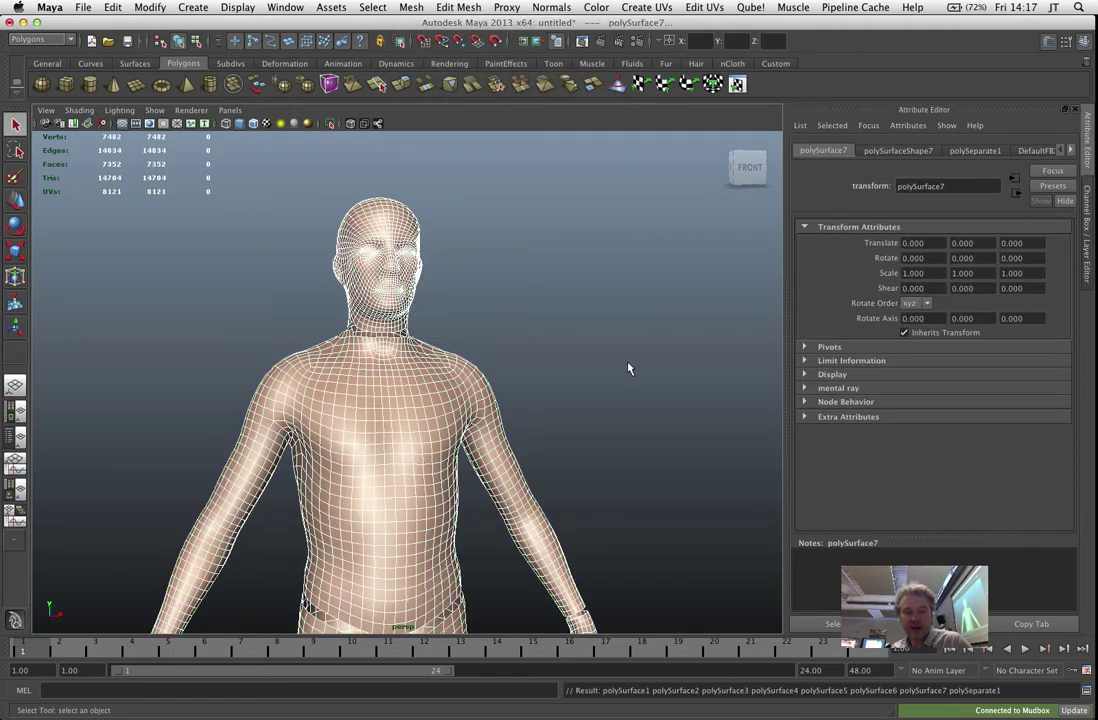
Check the separation by selecting the head and the torso as individual objects
{"action": "scroll", "coordinate": [620, 360], "scroll_direction": "down", "scroll_amount": 5}
{"action": "left_click", "coordinate": [434, 314]}
{"action": "left_click", "coordinate": [400, 305]}
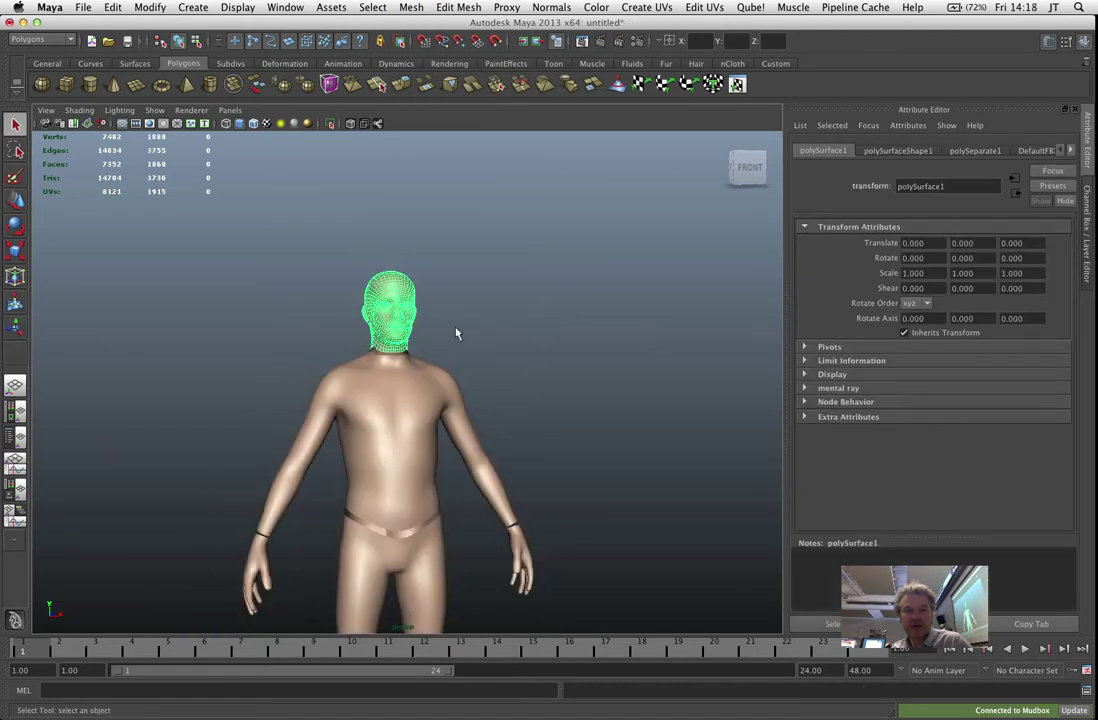
{"action": "left_click_drag", "start_coordinate": [456, 333], "coordinate": [520, 433], "text": "alt"}
{"action": "left_click", "coordinate": [476, 460]}
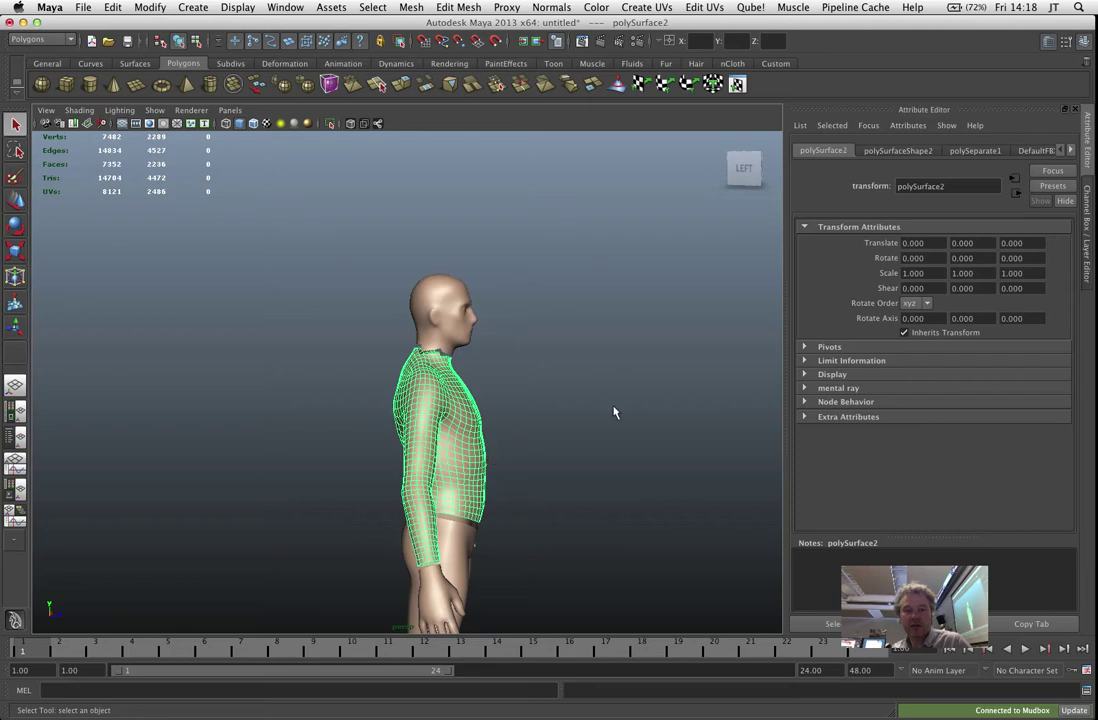
Show the Outliner beside the perspective view, expand humanBody, and check which body part each polySurface object represents
{"action": "left_click", "coordinate": [15, 410]}
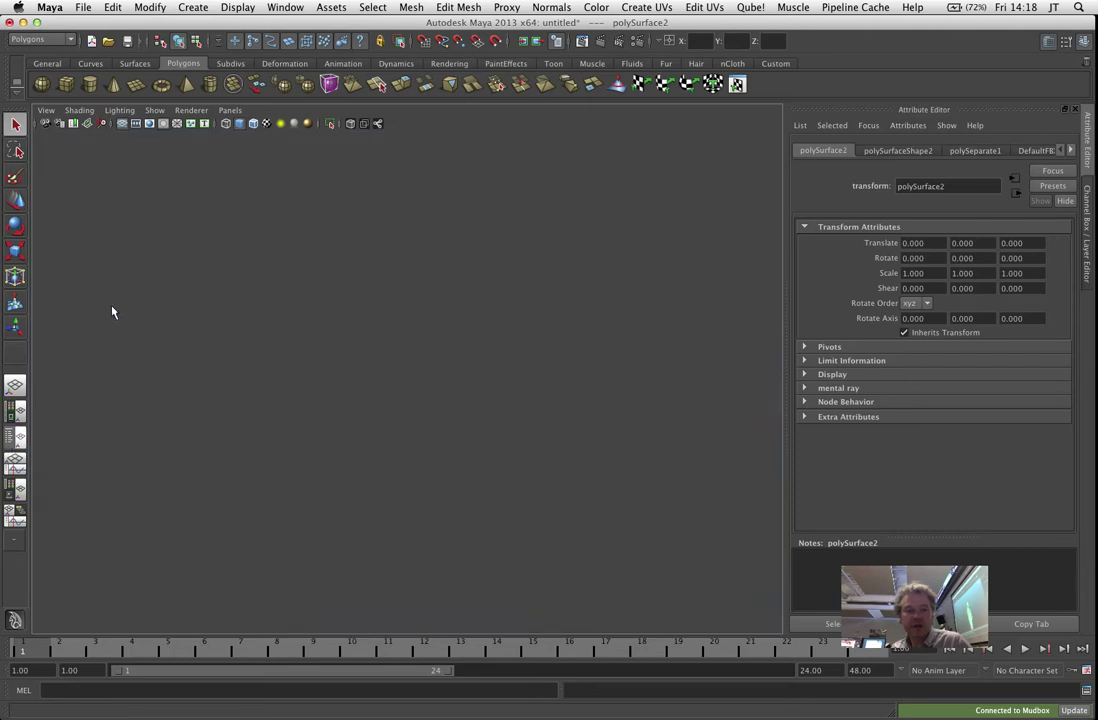
{"action": "left_click", "coordinate": [38, 197]}
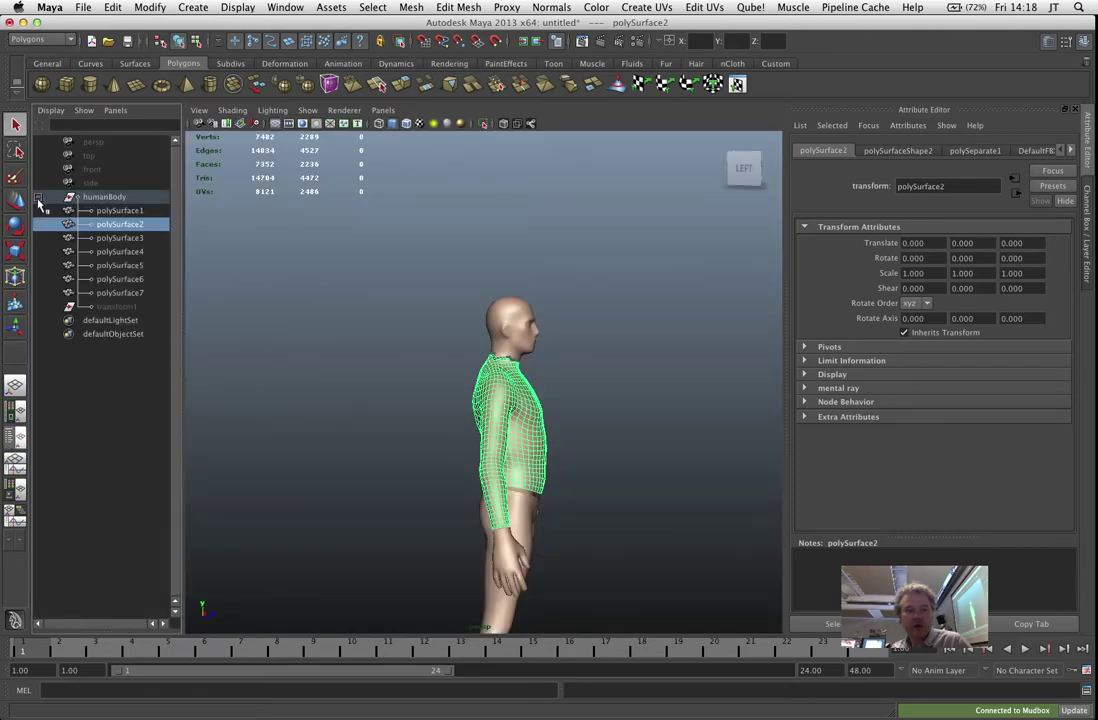
{"action": "left_click", "coordinate": [110, 211]}
{"action": "left_click", "coordinate": [105, 238]}
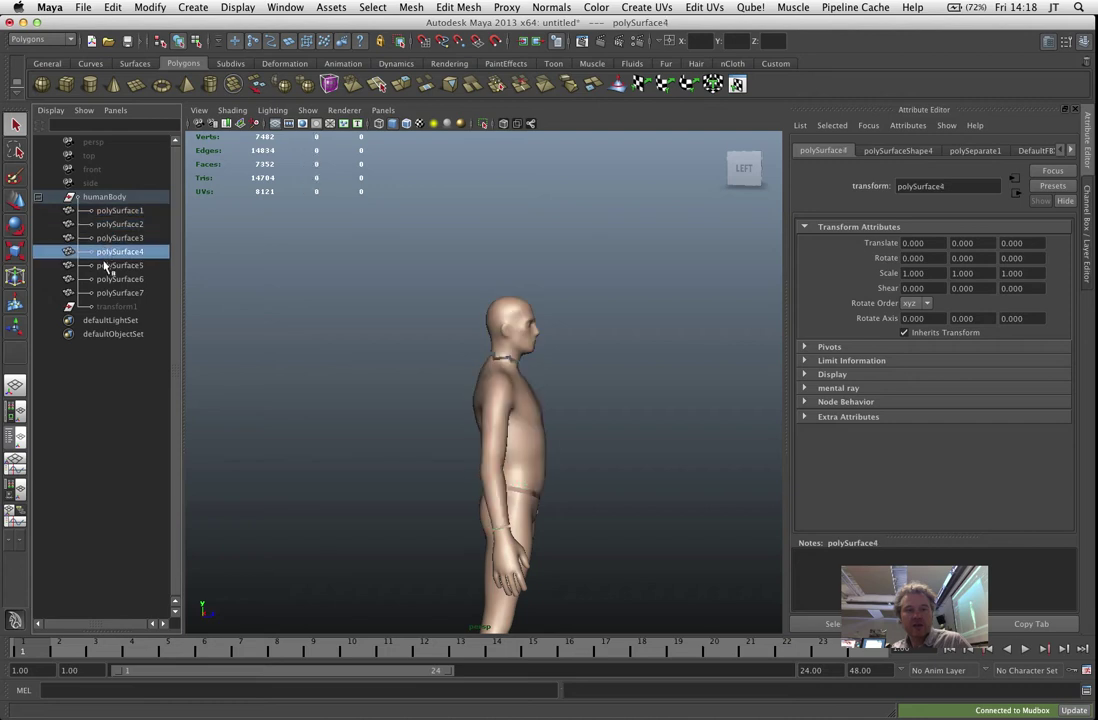
{"action": "left_click", "coordinate": [105, 252]}
{"action": "left_click", "coordinate": [105, 265]}
{"action": "left_click", "coordinate": [105, 279]}
{"action": "left_click", "coordinate": [104, 293]}
{"action": "mouse_move", "coordinate": [262, 326]}
{"action": "left_mouse_down", "text": "alt"}
{"action": "mouse_move", "coordinate": [255, 318]}
{"action": "mouse_move", "coordinate": [311, 345]}
{"action": "mouse_move", "coordinate": [255, 308]}
{"action": "left_mouse_up", "text": "alt"}
{"action": "left_click_drag", "start_coordinate": [351, 354], "coordinate": [466, 392], "text": "alt"}
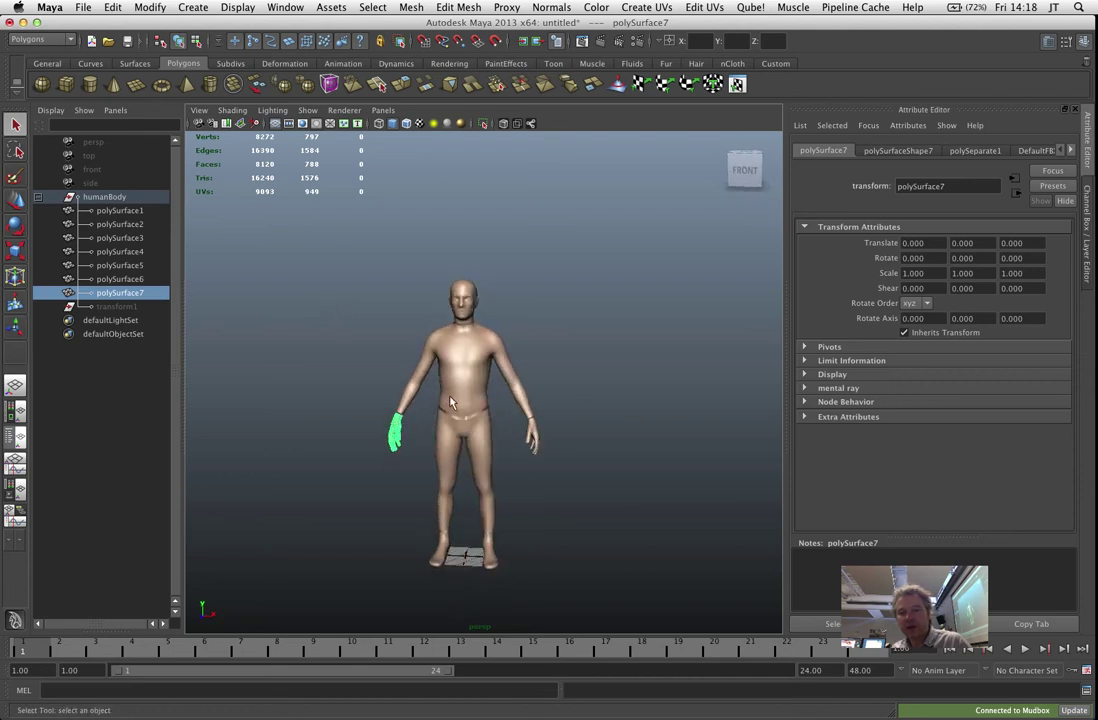
{"action": "right_click_drag", "start_coordinate": [375, 355], "coordinate": [380, 320], "text": "alt"}
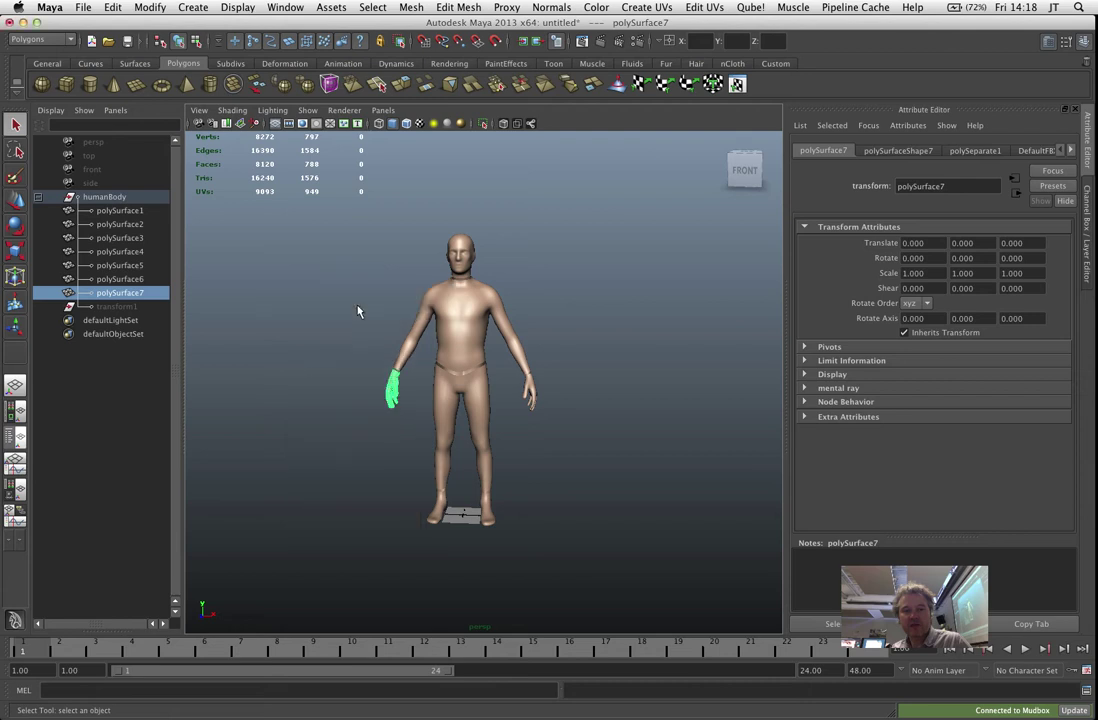
Activate the Sculpt Geometry Tool on the legs mesh and show its full tool settings
{"action": "left_click", "coordinate": [440, 385]}
{"action": "right_click_drag", "start_coordinate": [339, 272], "coordinate": [355, 300], "text": "alt"}
{"action": "left_click", "coordinate": [411, 7]}
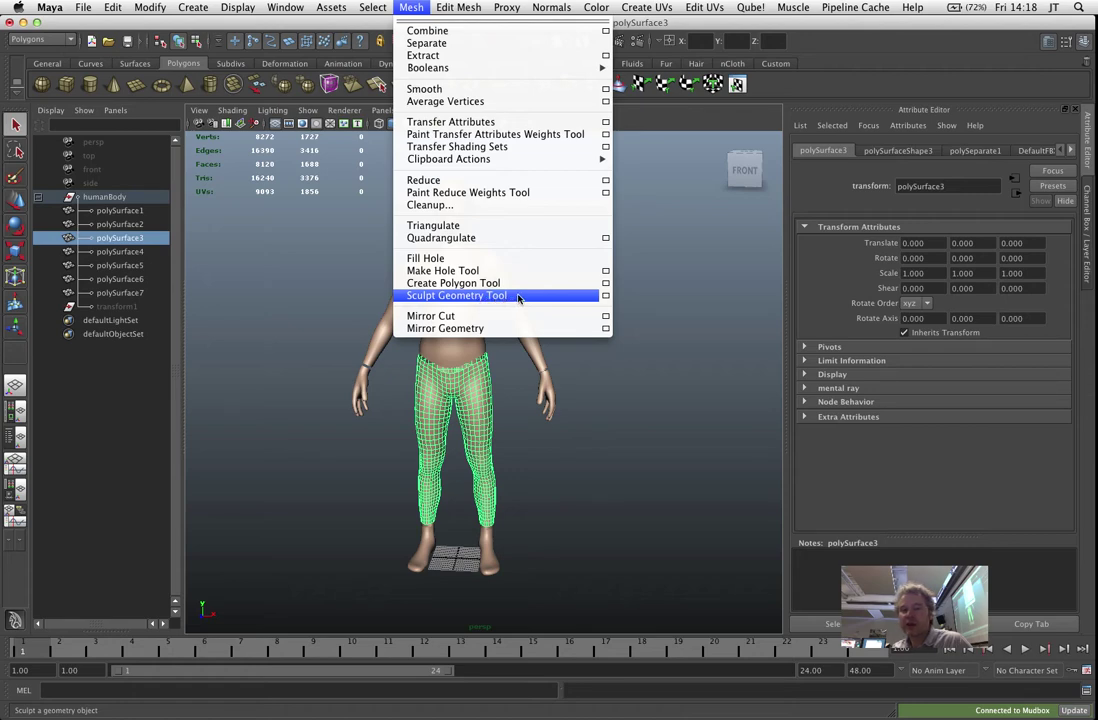
{"action": "left_click", "coordinate": [457, 296]}
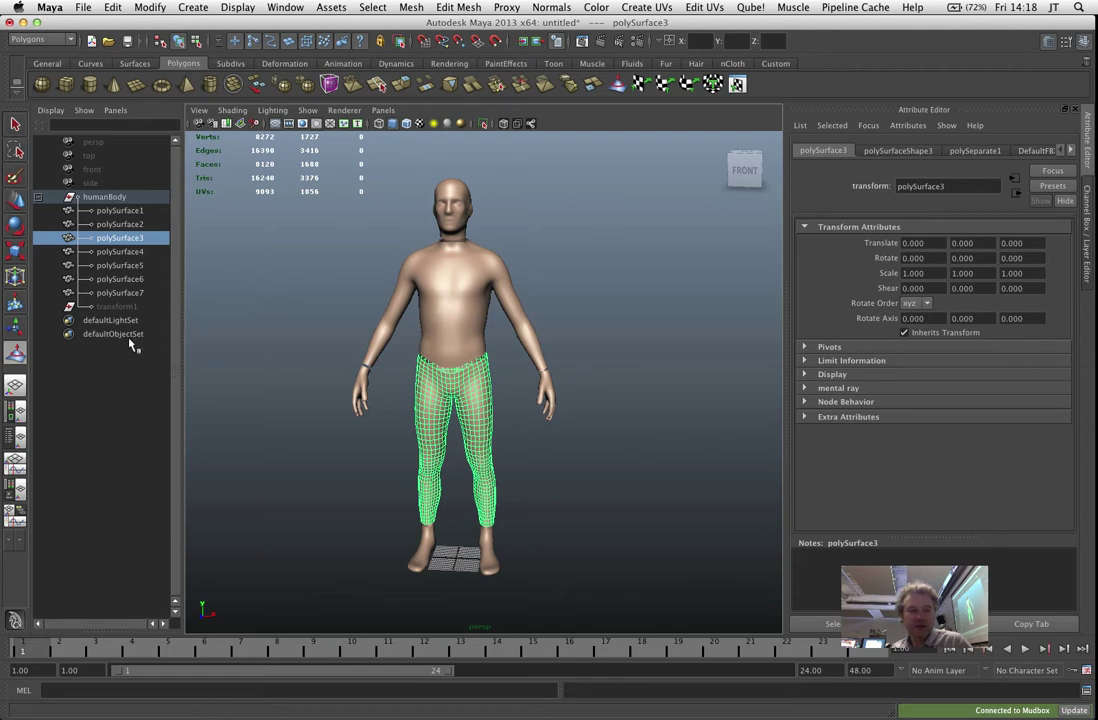
{"action": "left_click", "coordinate": [15, 353]}
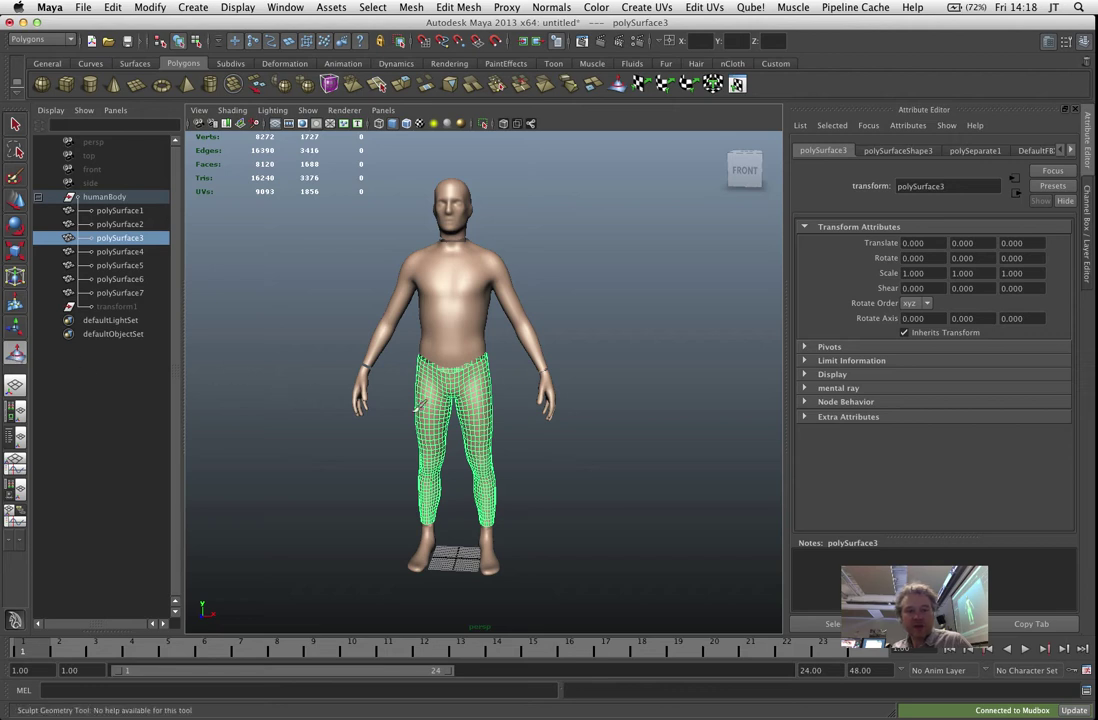
{"action": "double_click", "coordinate": [15, 354]}
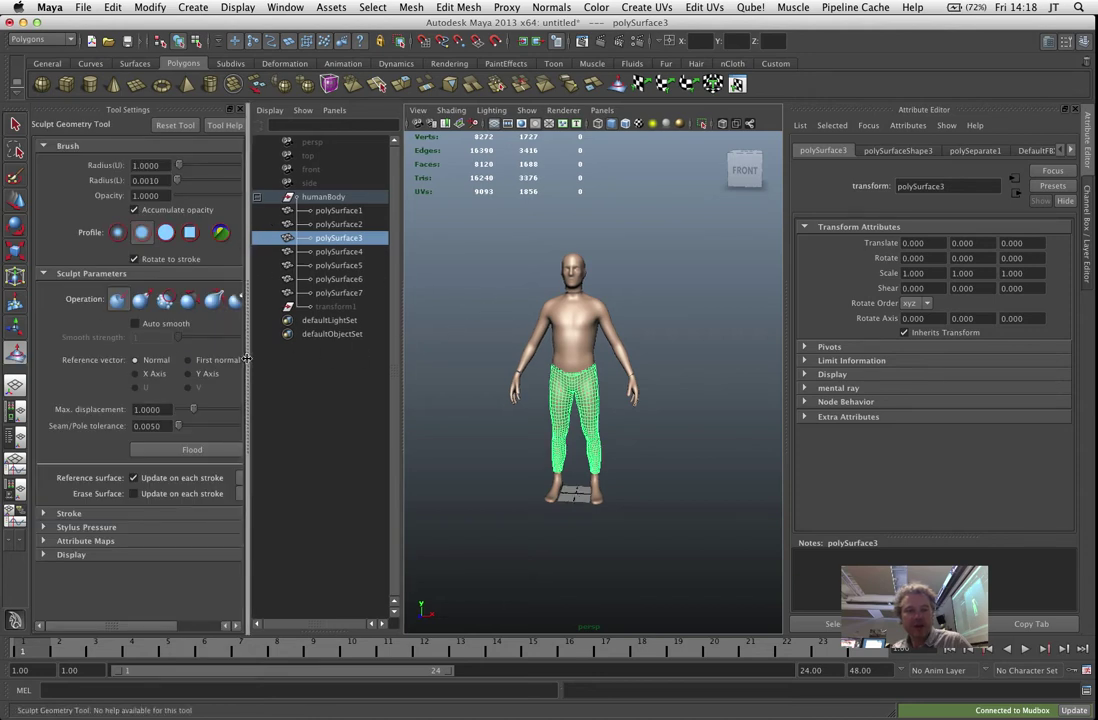
{"action": "left_click_drag", "start_coordinate": [247, 355], "coordinate": [308, 354]}
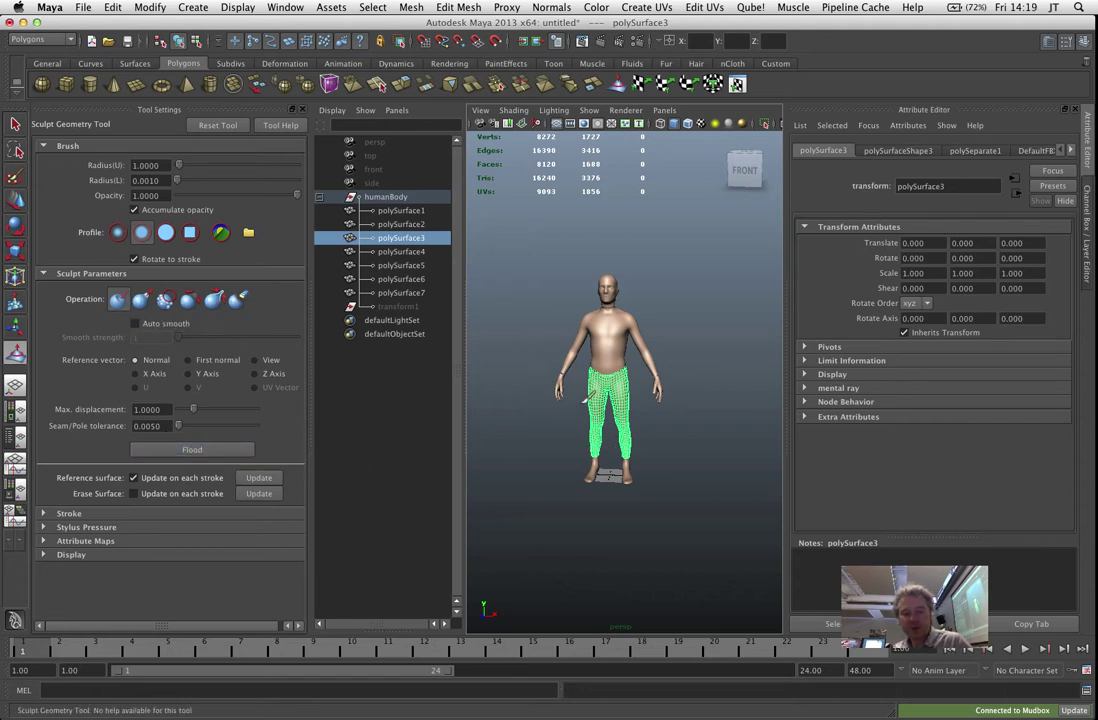
Try flooding the legs mesh with the Push operation at a maximum displacement of 1, and undo it
{"action": "key", "text": "f"}
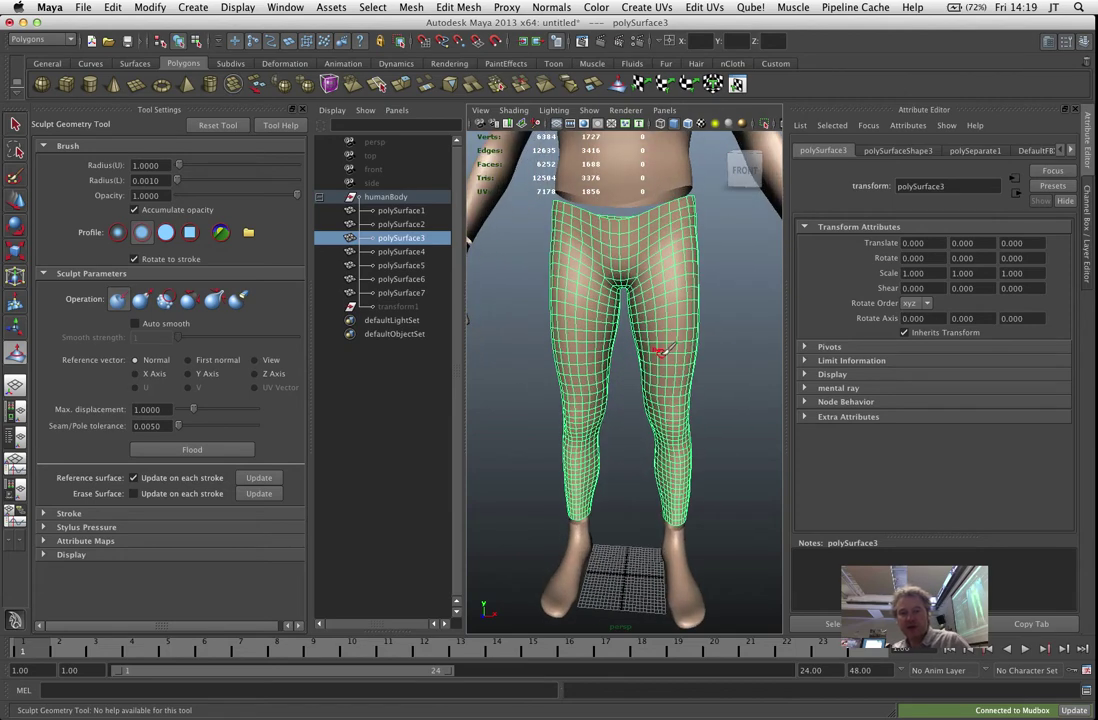
{"action": "left_click_drag", "start_coordinate": [598, 417], "coordinate": [680, 420], "text": "alt"}
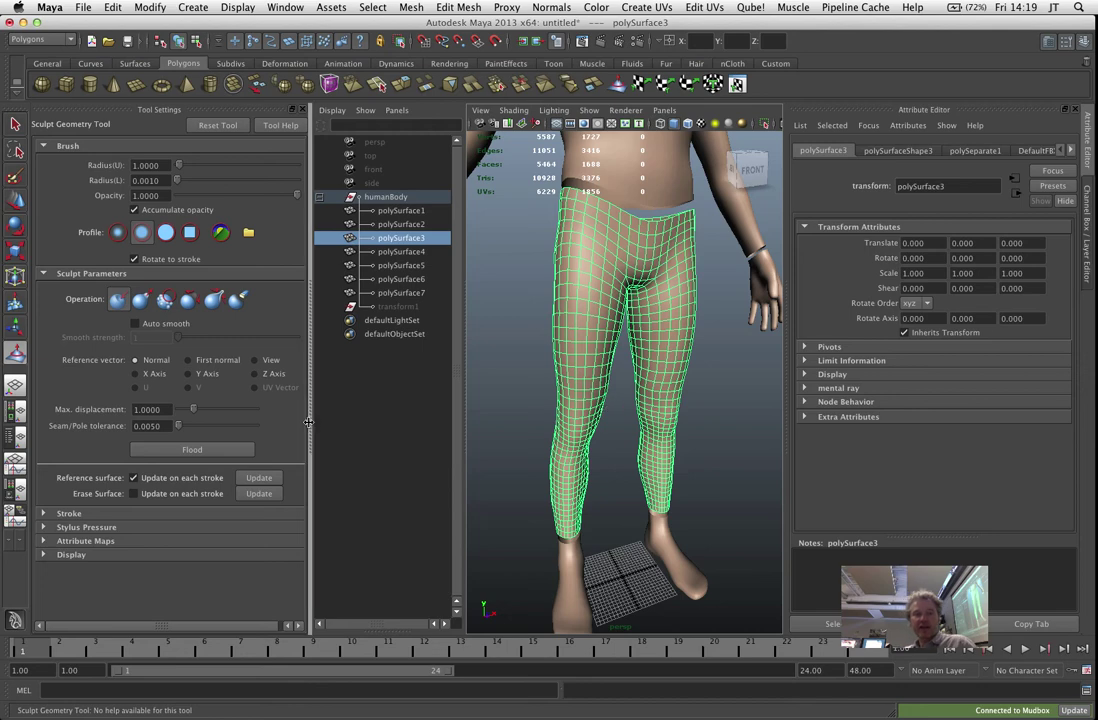
{"action": "left_click", "coordinate": [193, 450]}
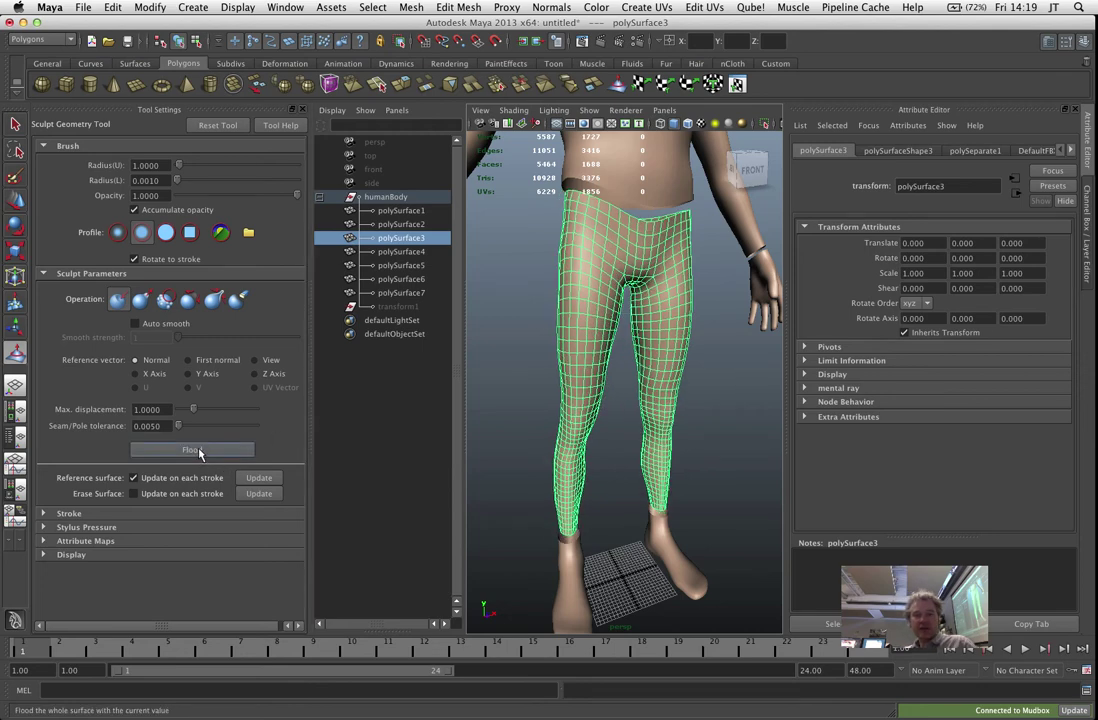
{"action": "key", "text": "z"}
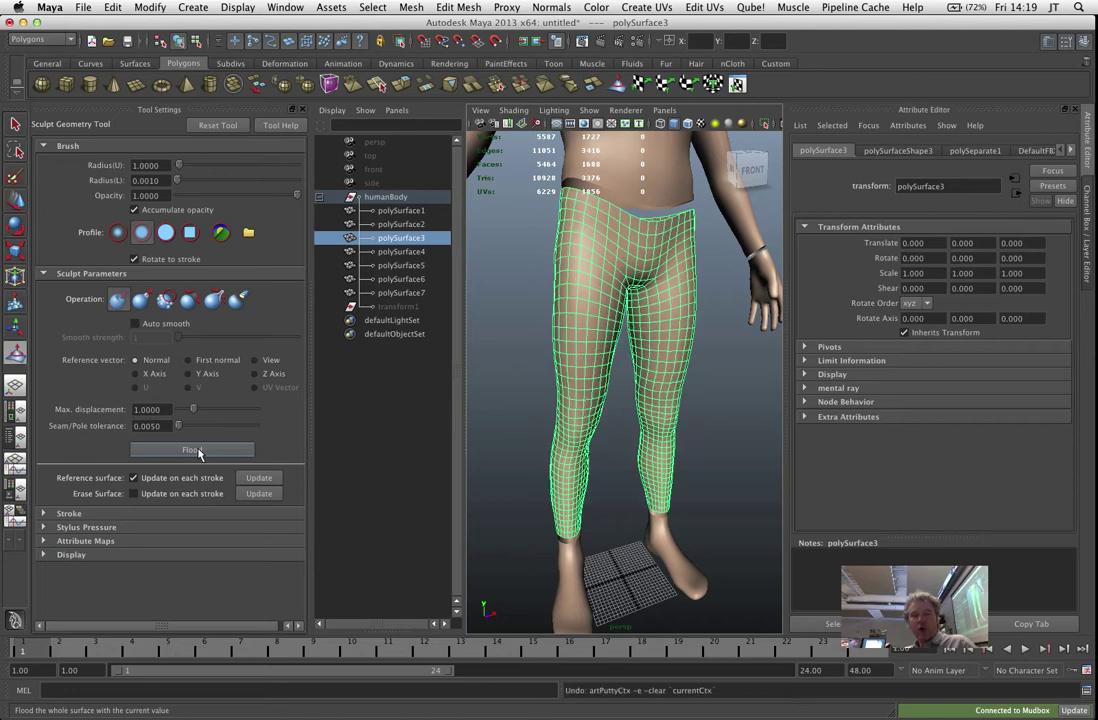
Set the sculpt operation to Pull and flood the legs mesh twice to inflate it into trousers
{"action": "left_click", "coordinate": [143, 302]}
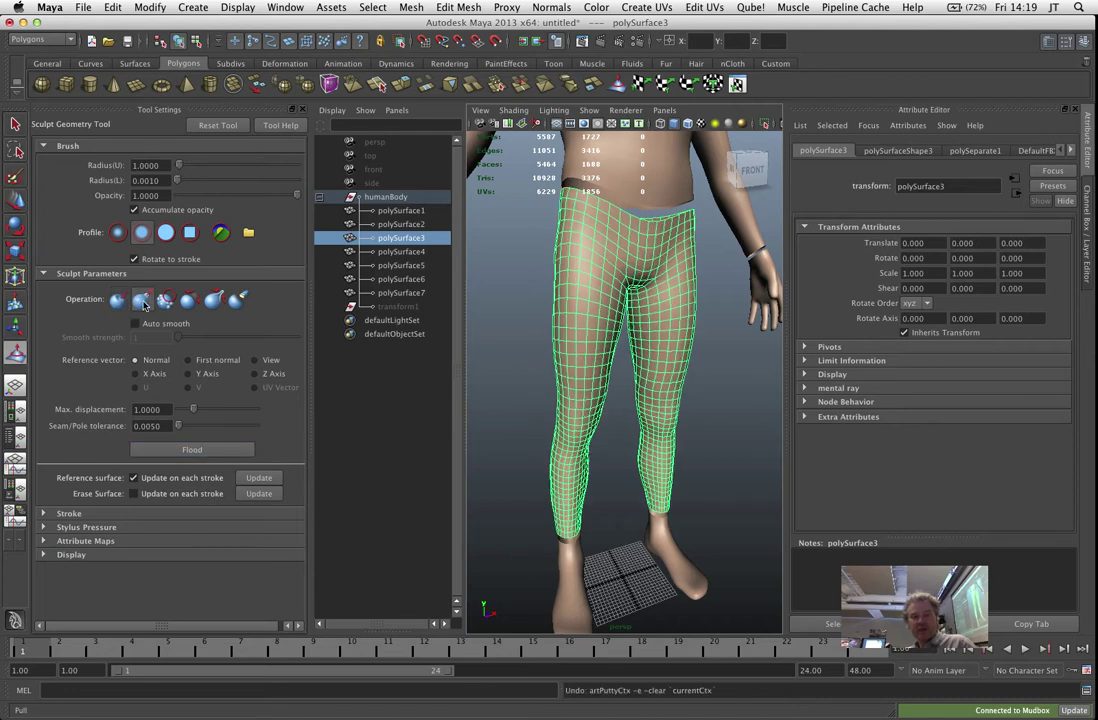
{"action": "left_click", "coordinate": [203, 451]}
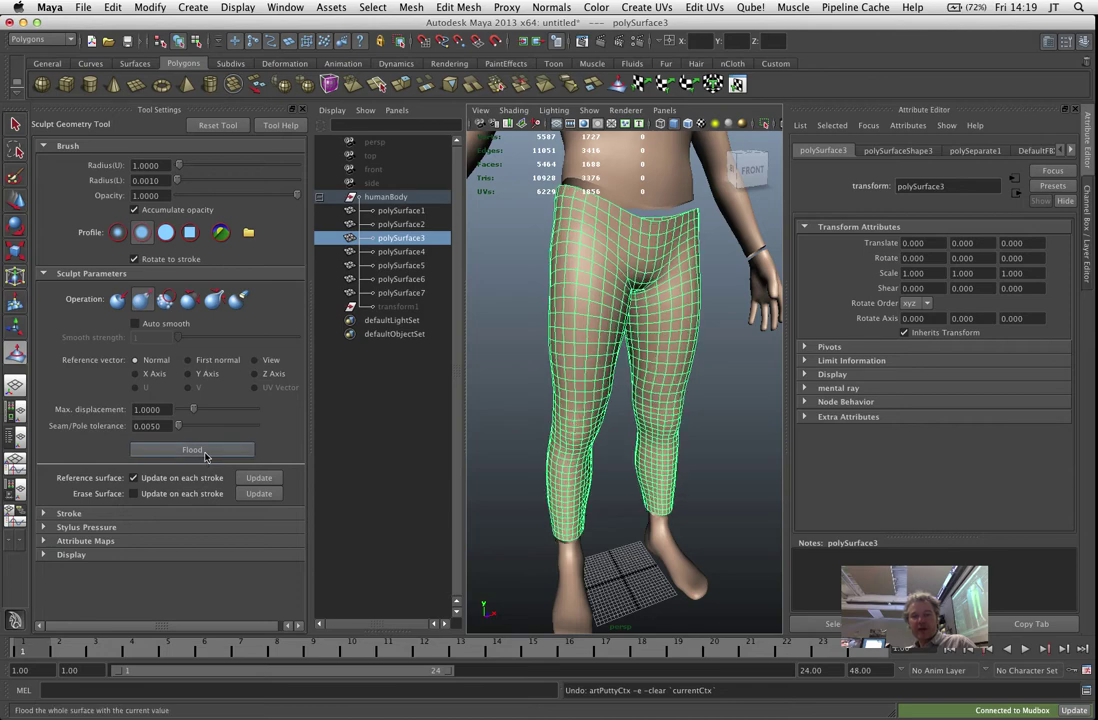
{"action": "left_click", "coordinate": [204, 453]}
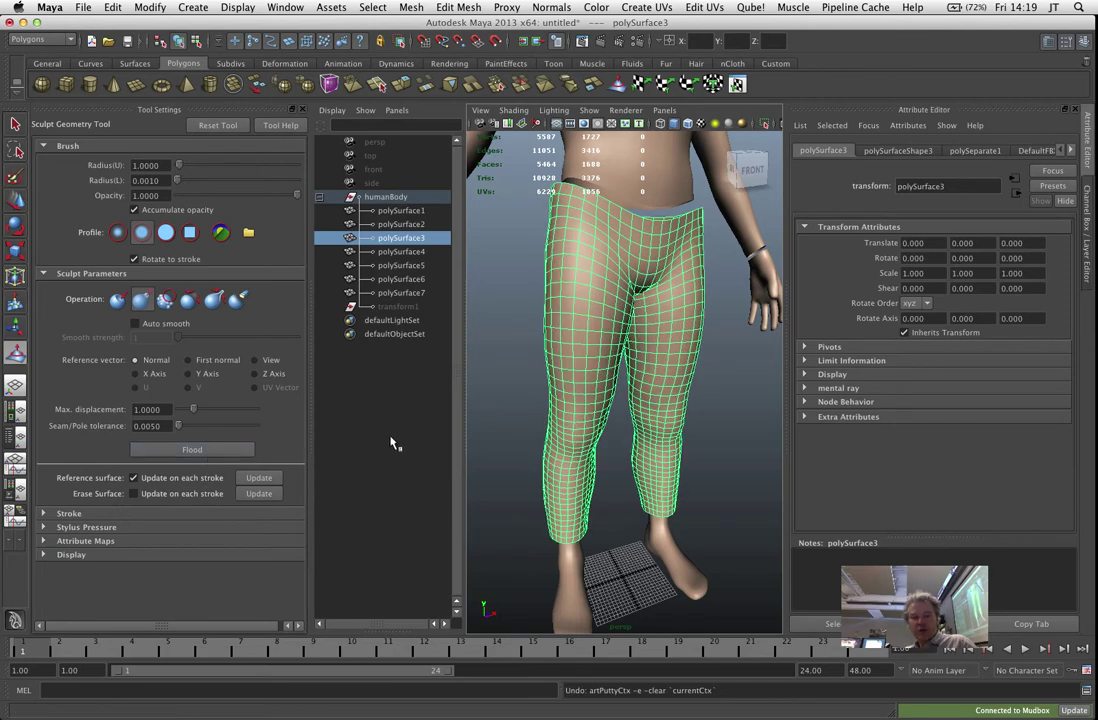
{"action": "mouse_move", "coordinate": [590, 405]}
{"action": "left_mouse_down", "text": "alt"}
{"action": "mouse_move", "coordinate": [625, 400]}
{"action": "mouse_move", "coordinate": [582, 415]}
{"action": "left_mouse_up", "text": "alt"}
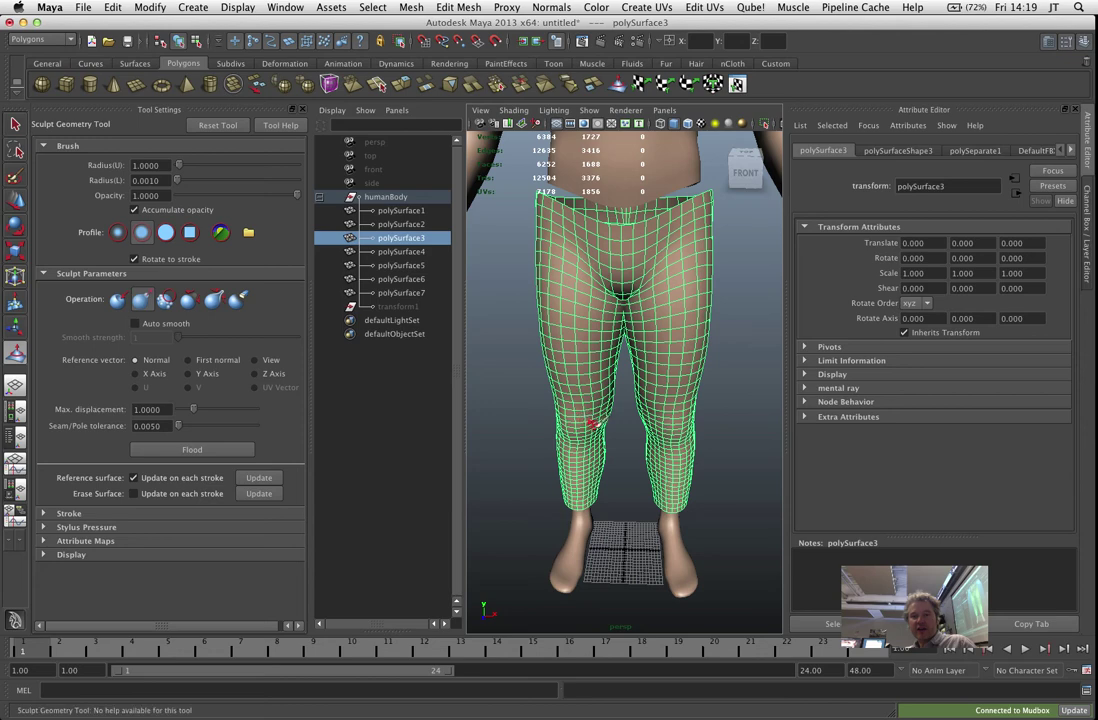
{"action": "scroll", "coordinate": [510, 358], "scroll_direction": "down", "scroll_amount": 3}
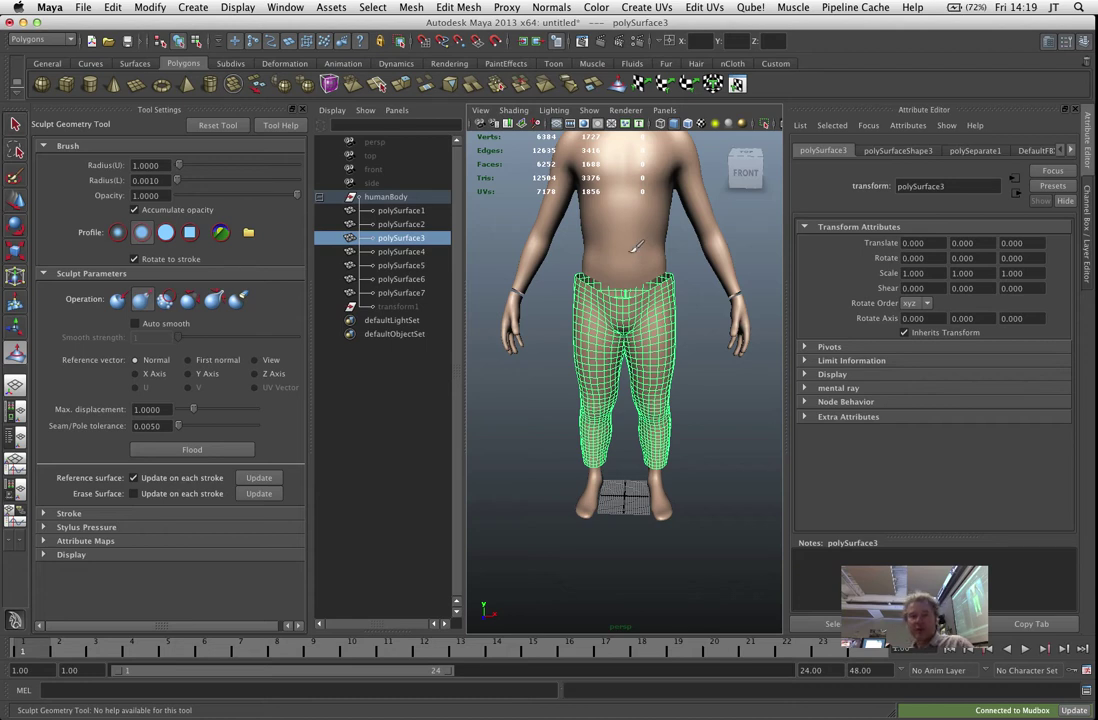
Select the torso and arms mesh and flood it twice with the Sculpt Geometry Tool's Pull operation to inflate it into a top
{"action": "key", "text": "q"}
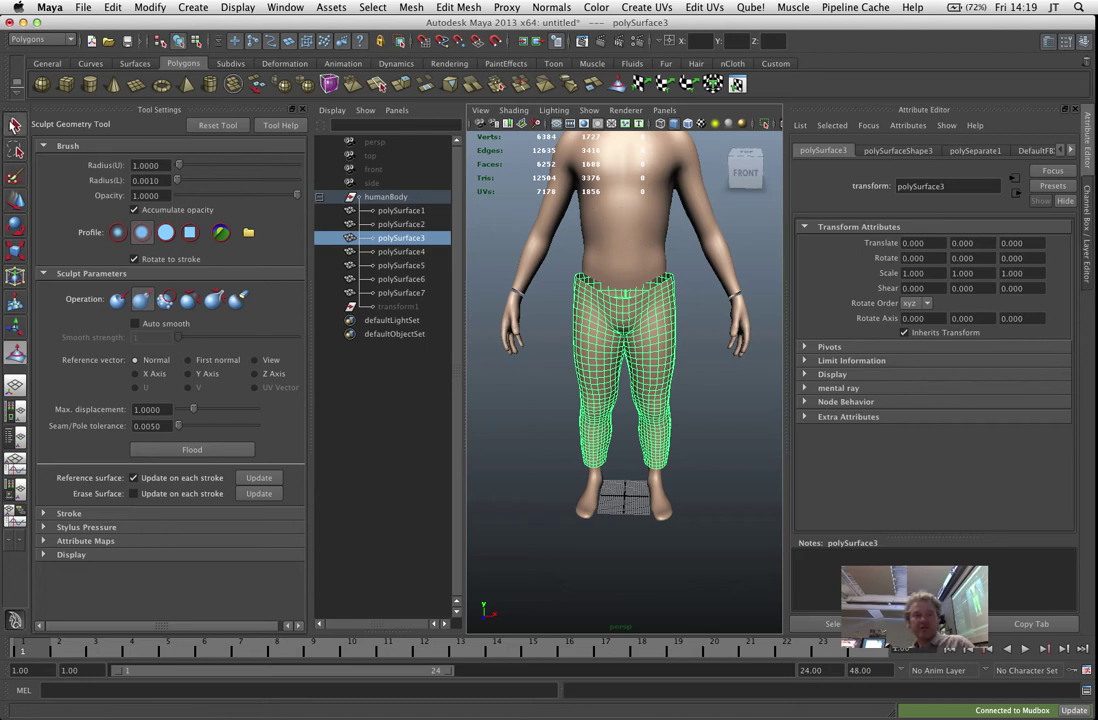
{"action": "left_click", "coordinate": [528, 226]}
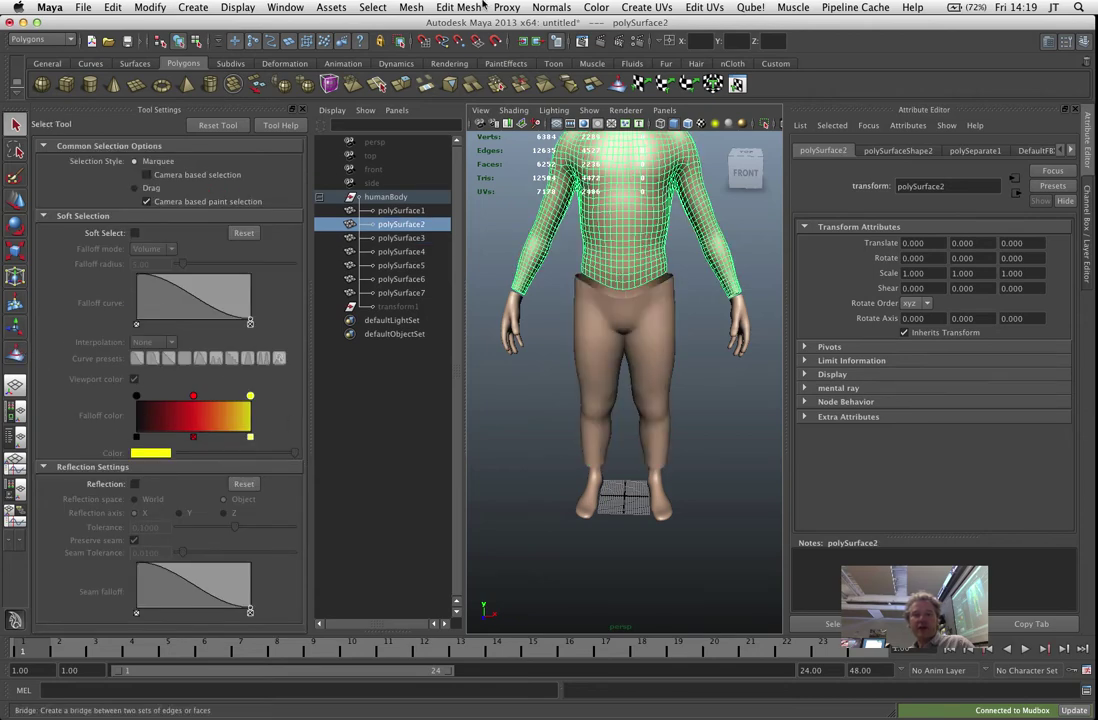
{"action": "left_click", "coordinate": [411, 7]}
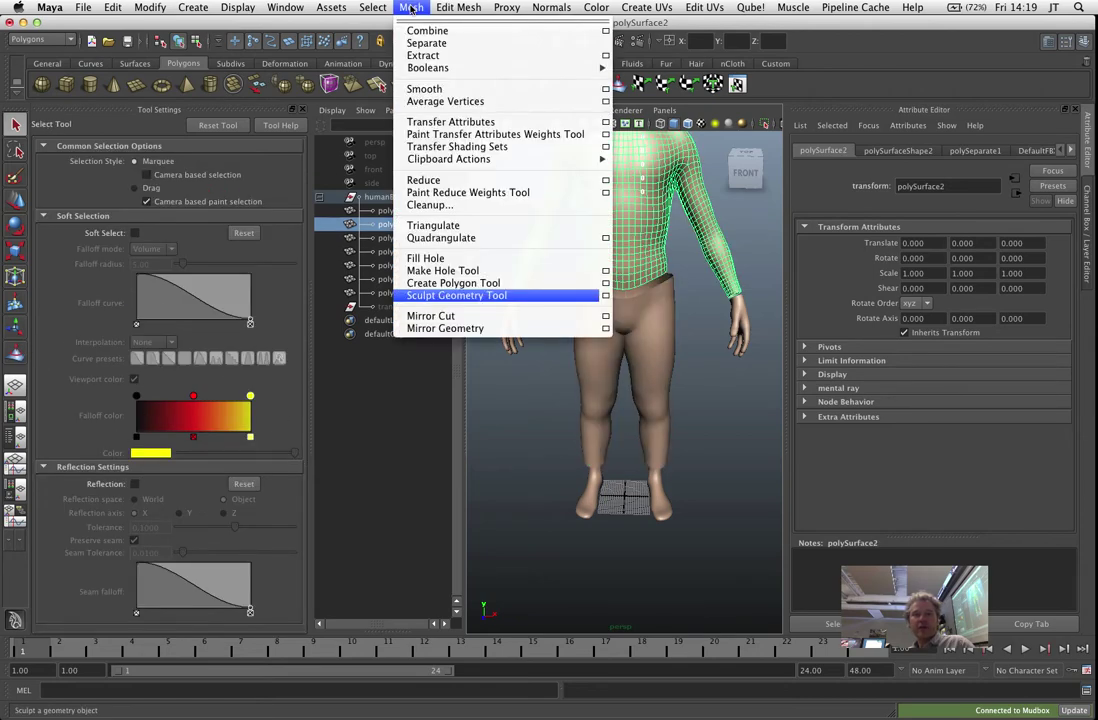
{"action": "left_click", "coordinate": [498, 296]}
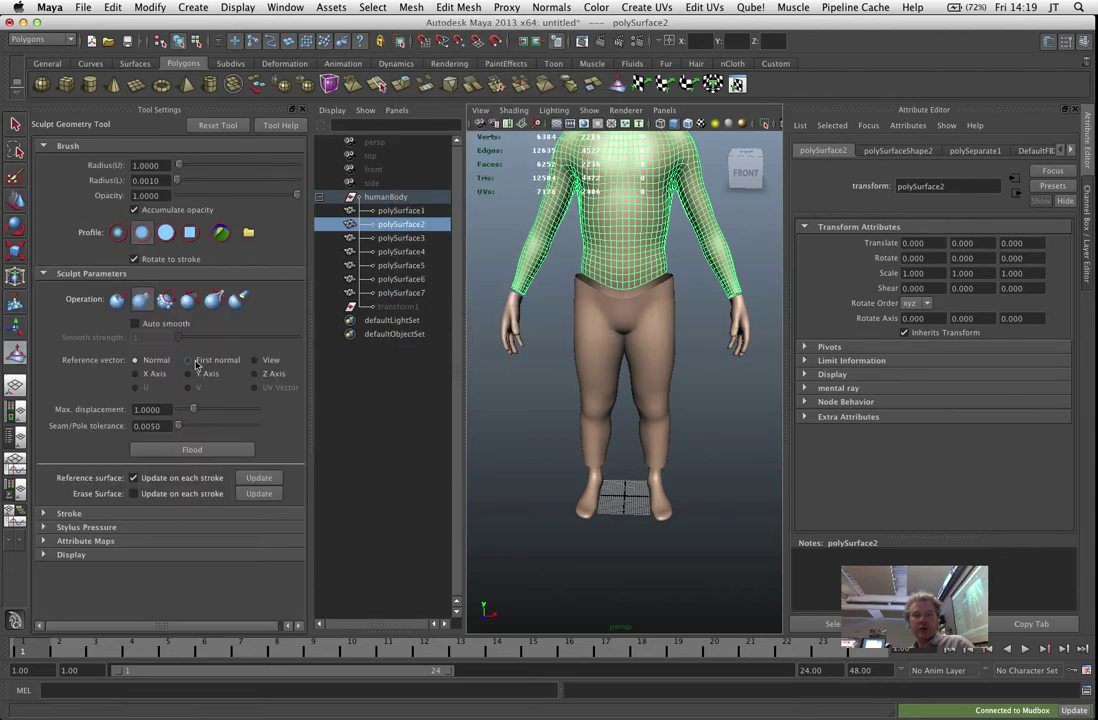
{"action": "left_click", "coordinate": [192, 452]}
{"action": "left_click", "coordinate": [192, 452]}
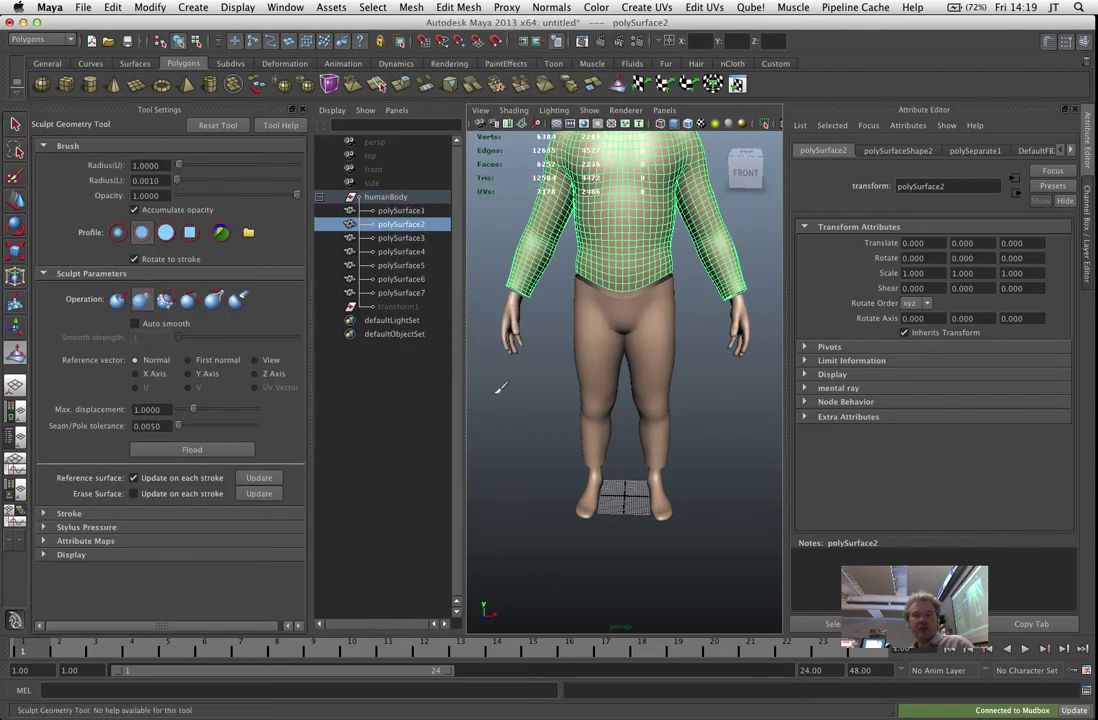
{"action": "middle_click_drag", "start_coordinate": [655, 277], "coordinate": [677, 357], "text": "alt"}
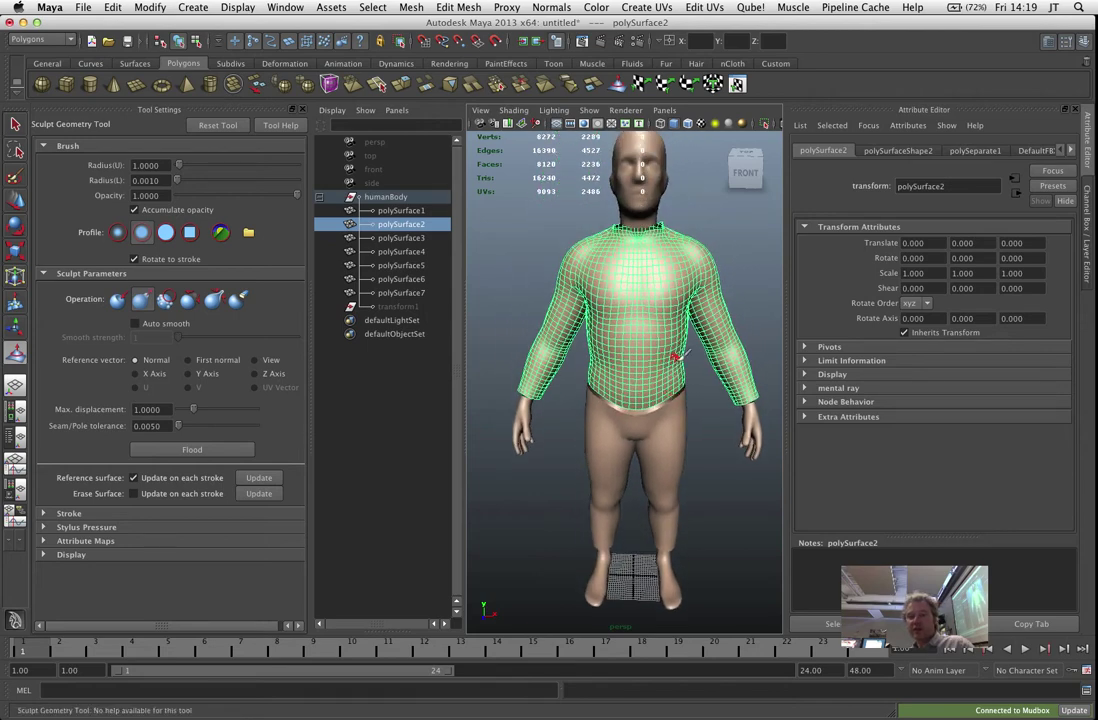
{"action": "left_click_drag", "start_coordinate": [690, 425], "coordinate": [671, 442], "text": "alt"}
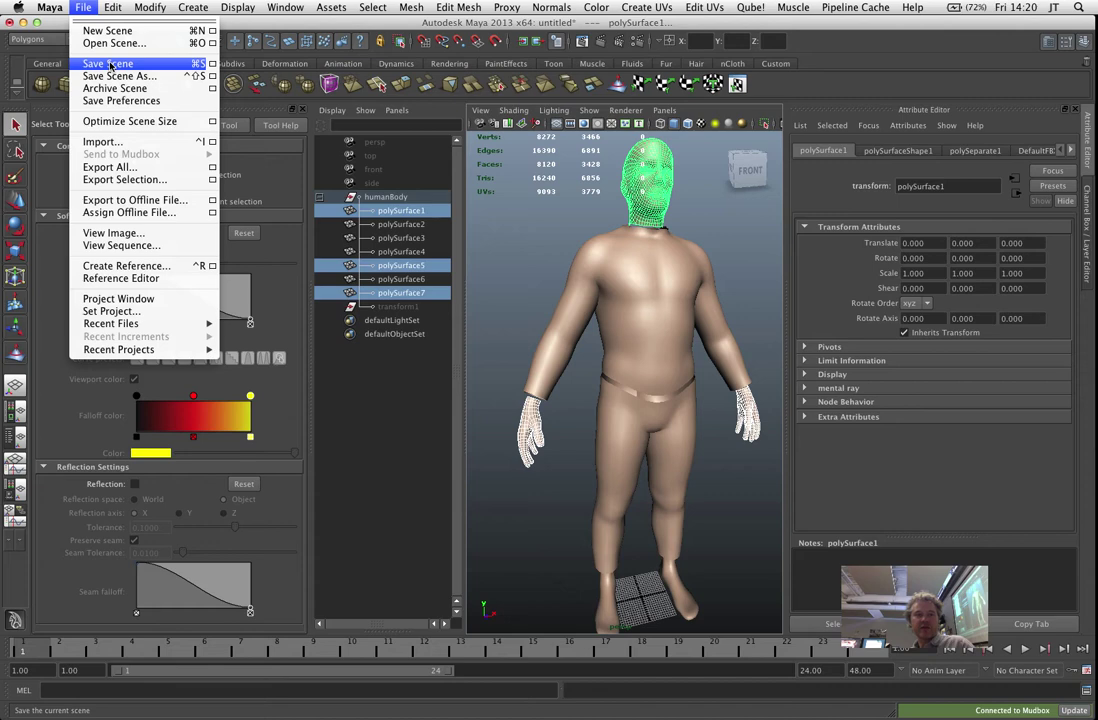
Set the project to the MudboxDemo folder on the Desktop and save the scene there as mudboxMan1
{"action": "left_click", "coordinate": [110, 64]}
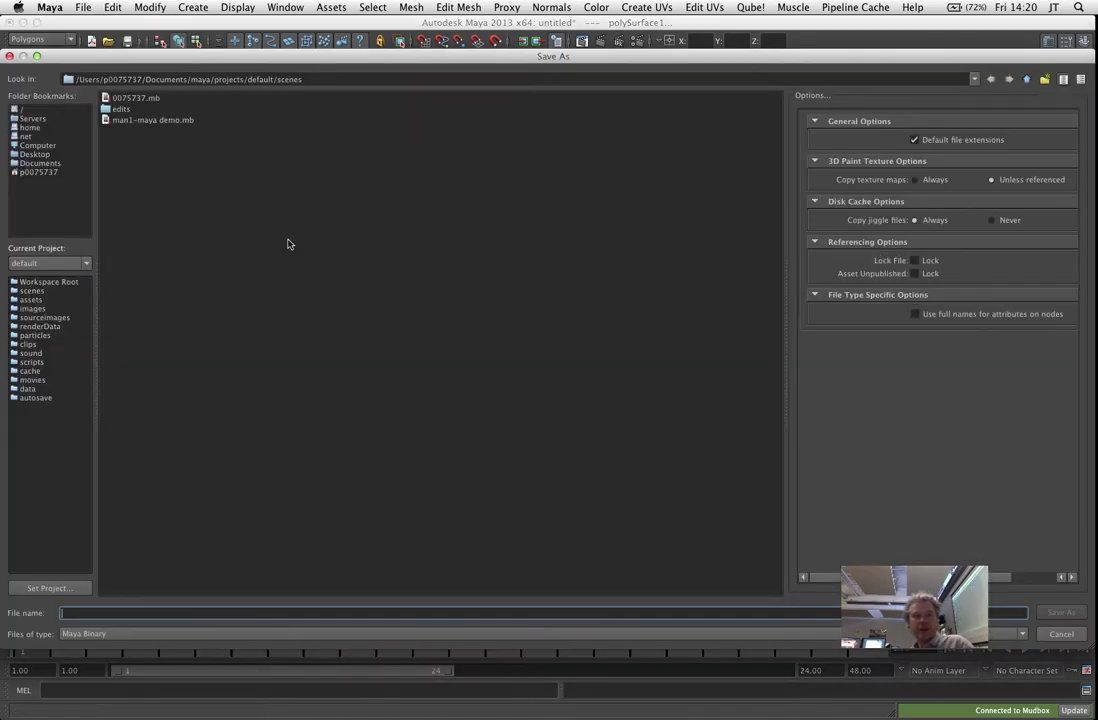
{"action": "left_click", "coordinate": [48, 588]}
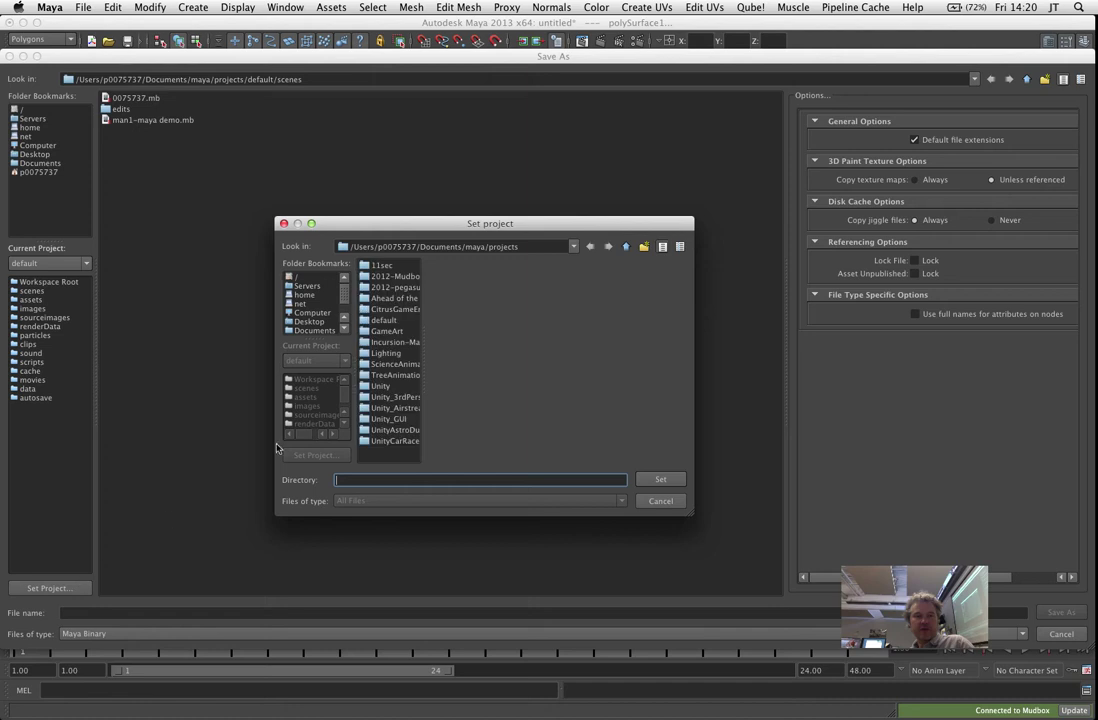
{"action": "left_click", "coordinate": [309, 321]}
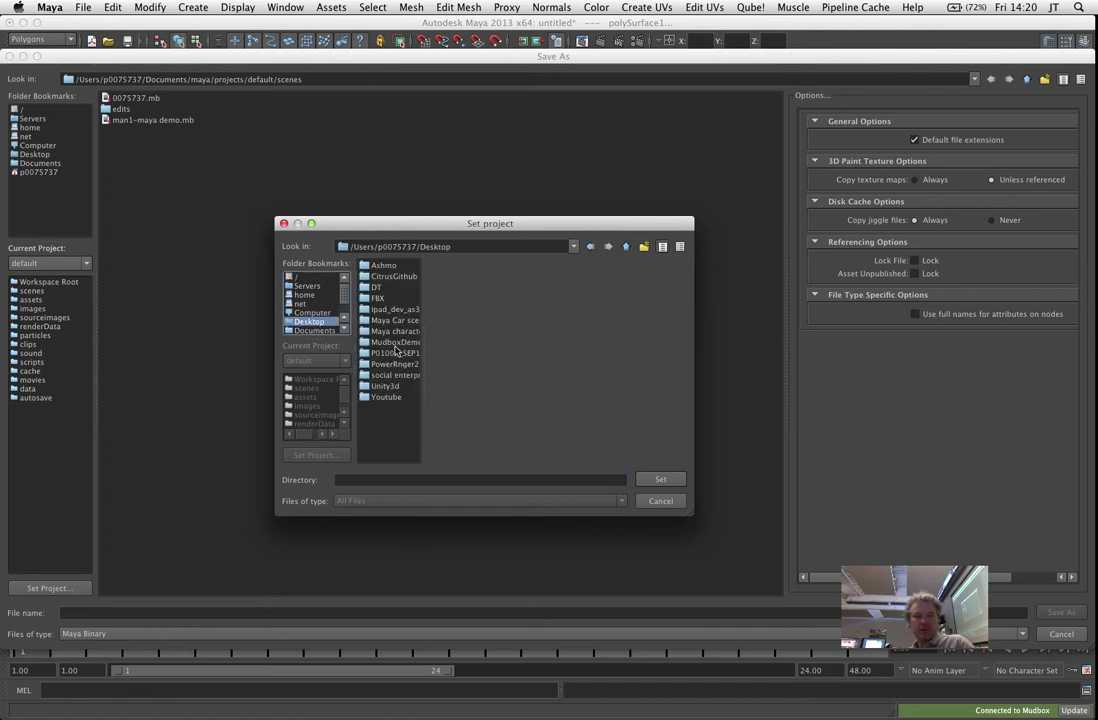
{"action": "double_click", "coordinate": [394, 342]}
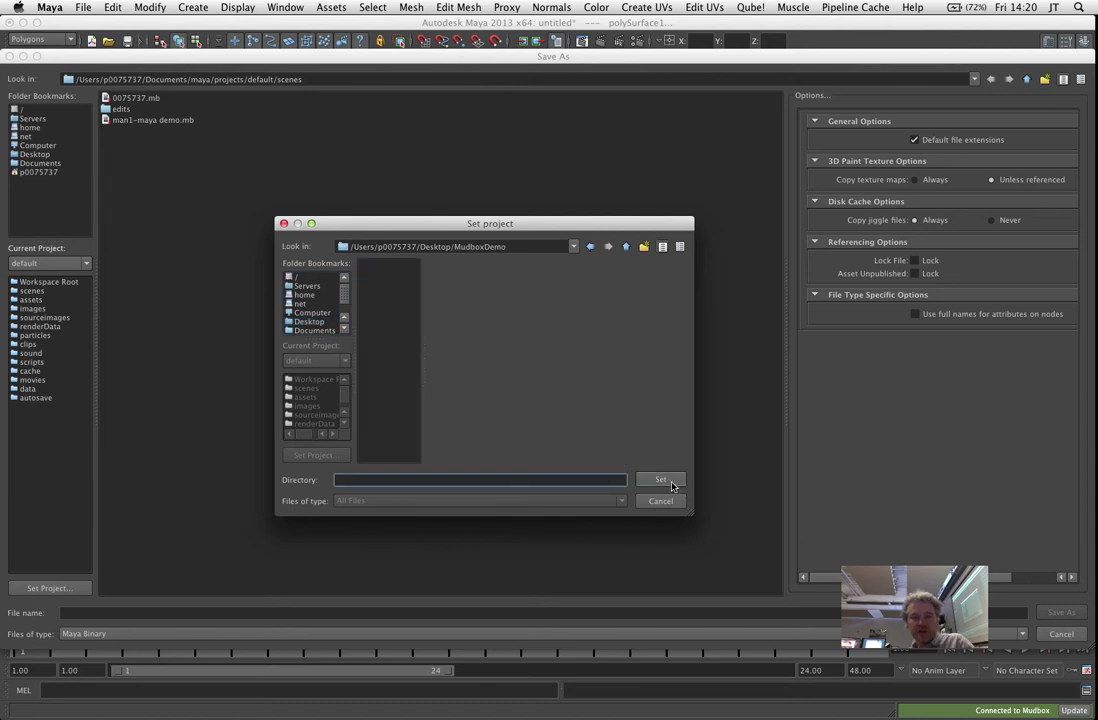
{"action": "left_click", "coordinate": [659, 479]}
{"action": "left_click", "coordinate": [562, 384]}
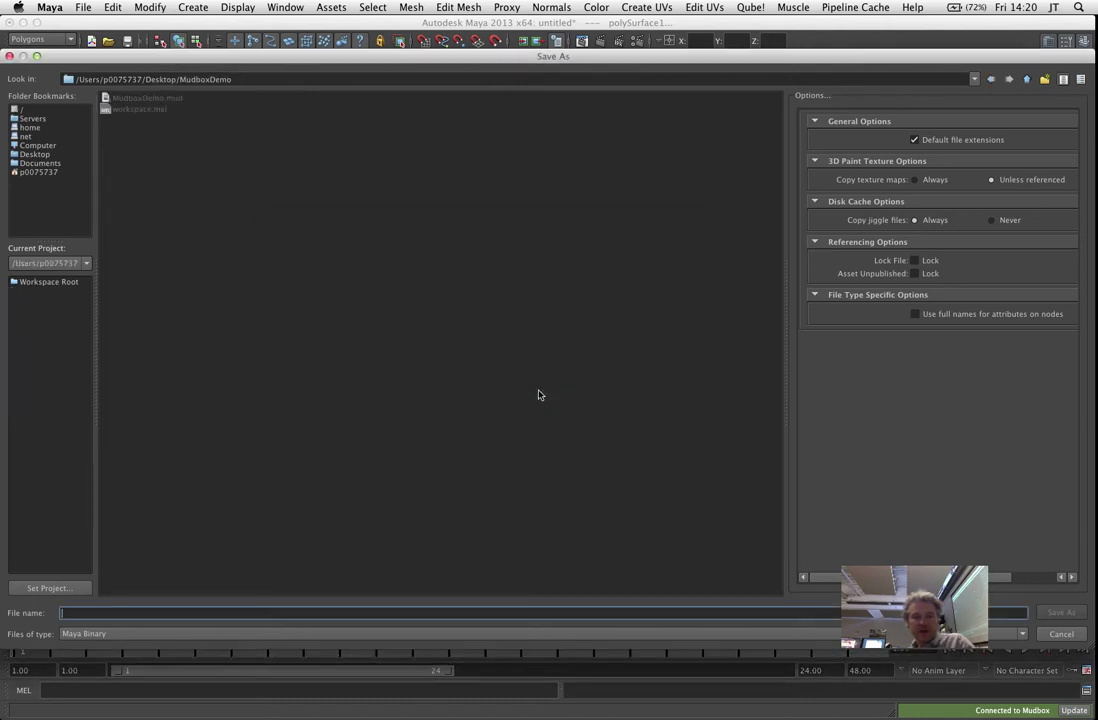
{"action": "type", "text": "mudboxMan1"}
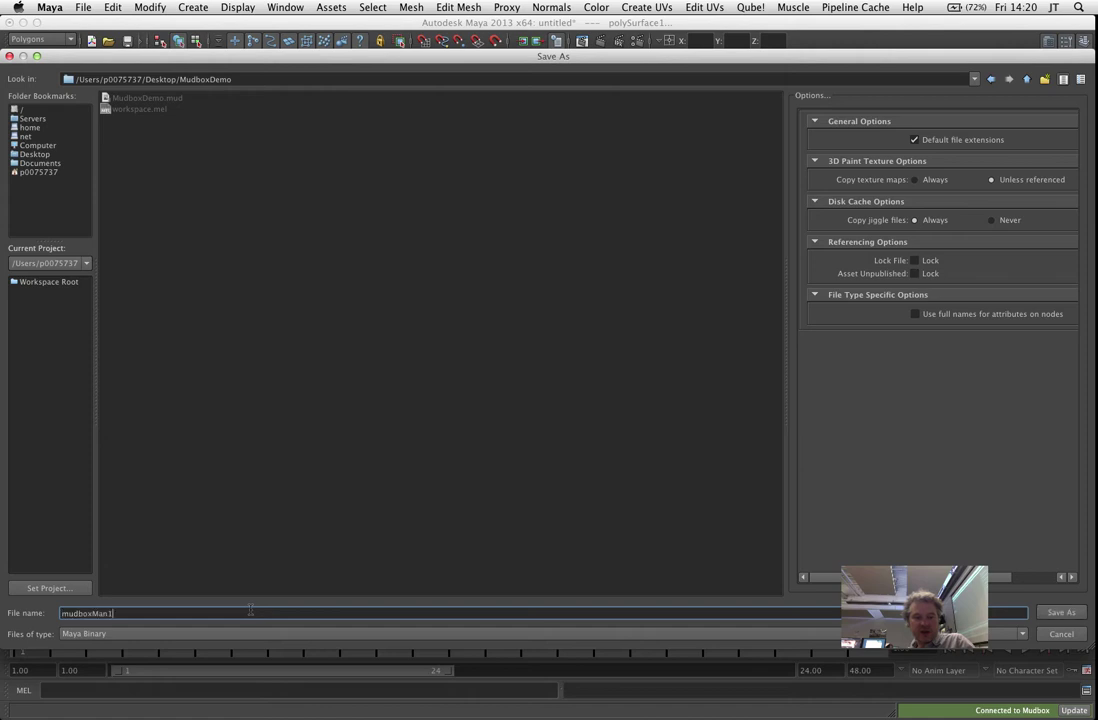
{"action": "key", "text": "Return"}
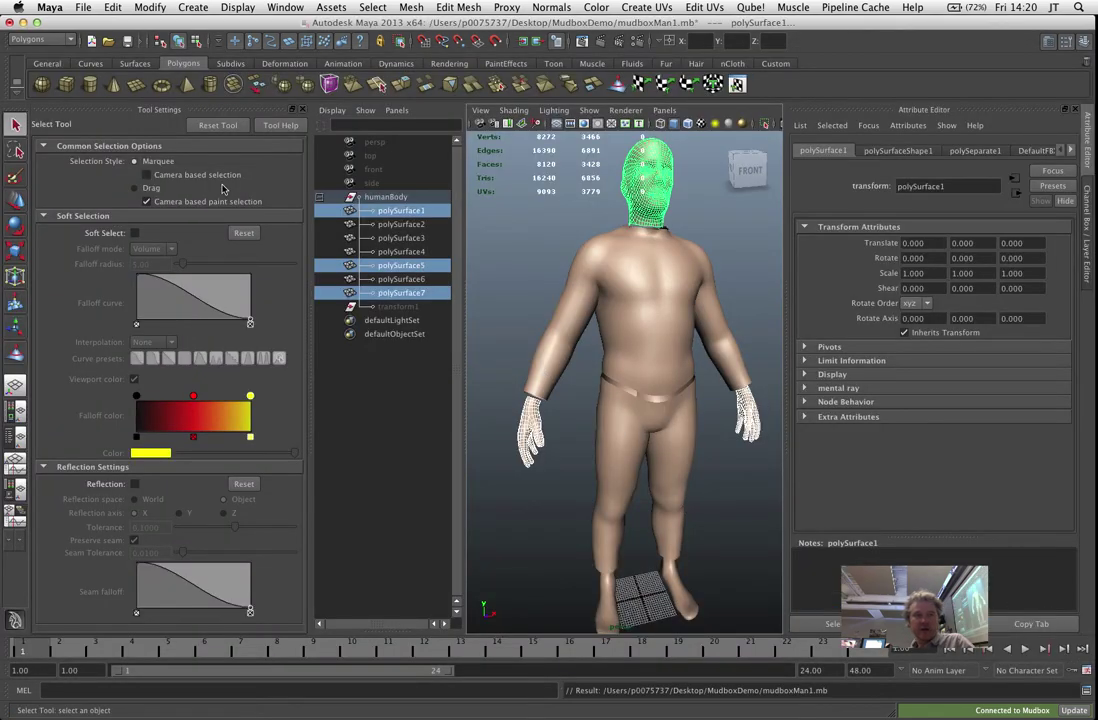
Switch to Mudbox and start a new scene from the Basic Head starting point
{"action": "left_click", "coordinate": [487, 360]}
{"action": "left_click", "coordinate": [530, 428]}
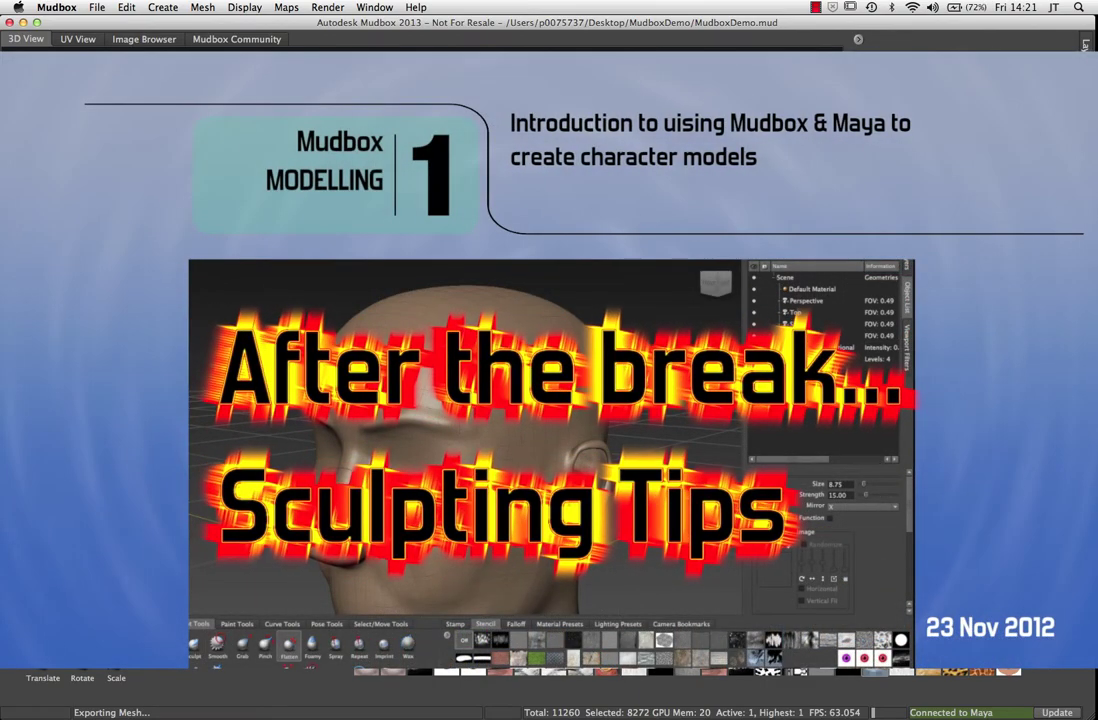
{"action": "left_click", "coordinate": [95, 8]}
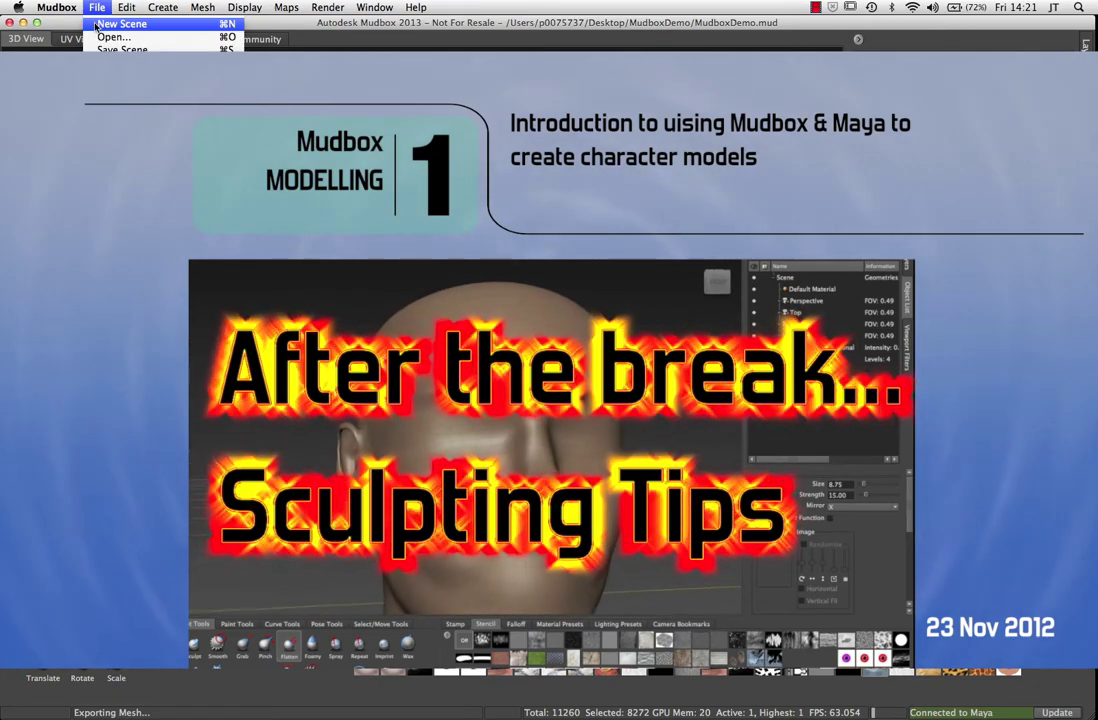
{"action": "left_click", "coordinate": [100, 24]}
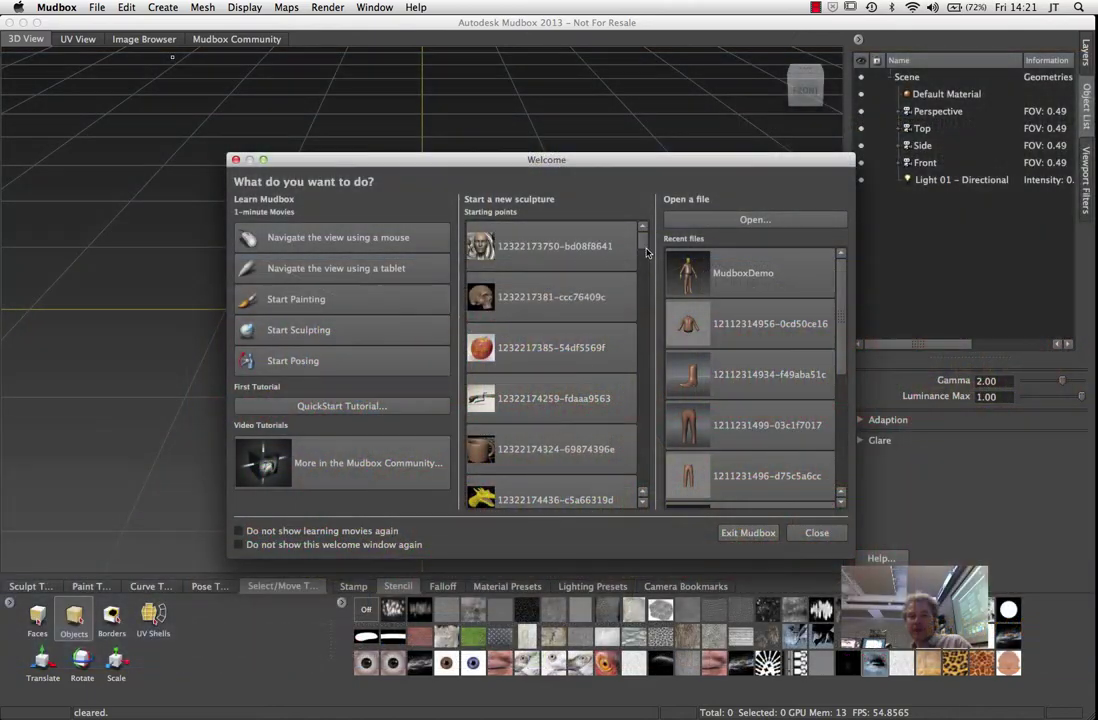
{"action": "left_click_drag", "start_coordinate": [643, 232], "coordinate": [643, 272]}
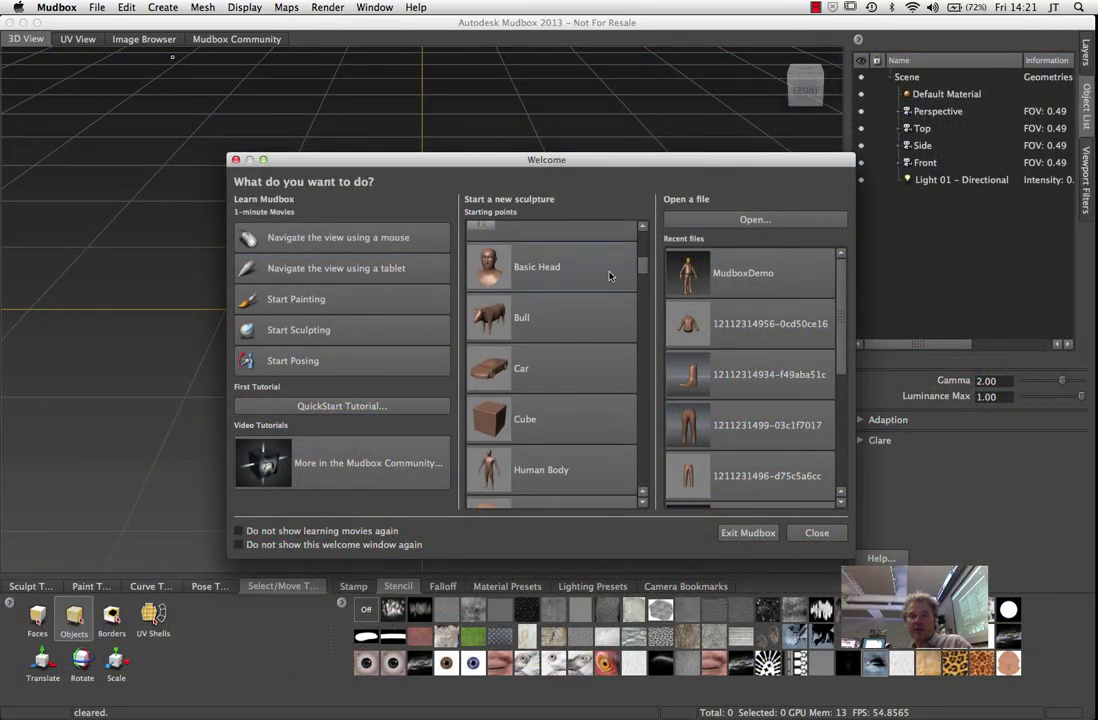
{"action": "left_click", "coordinate": [610, 245]}
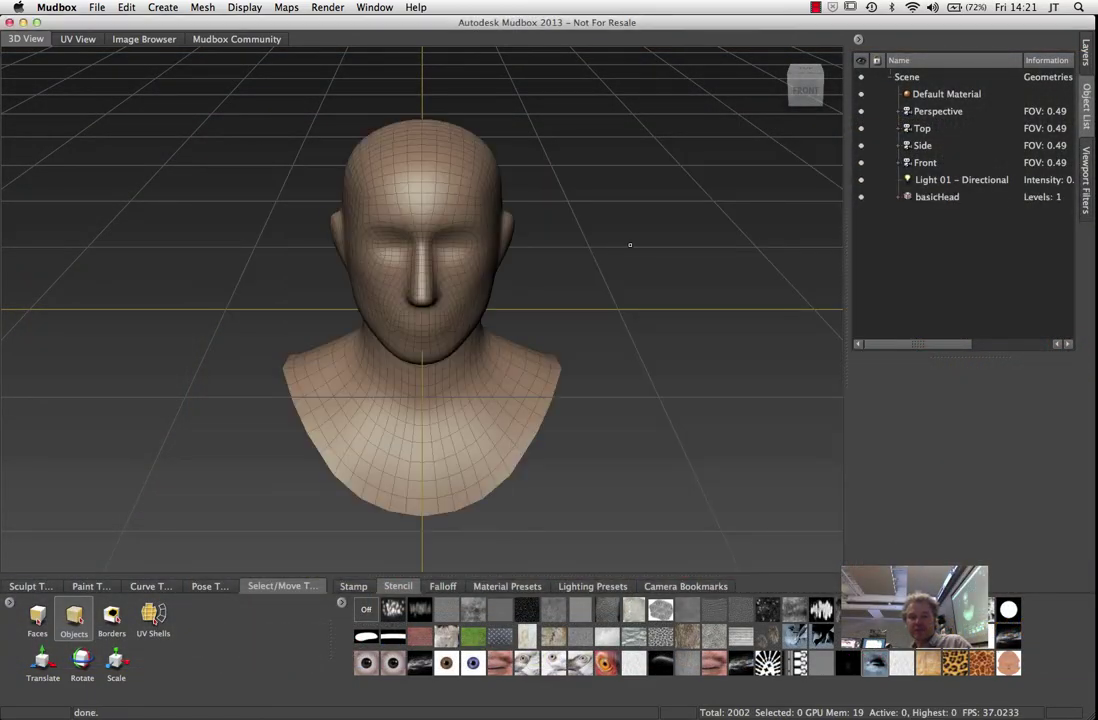
{"action": "left_click_drag", "start_coordinate": [632, 245], "coordinate": [258, 78], "text": "alt"}
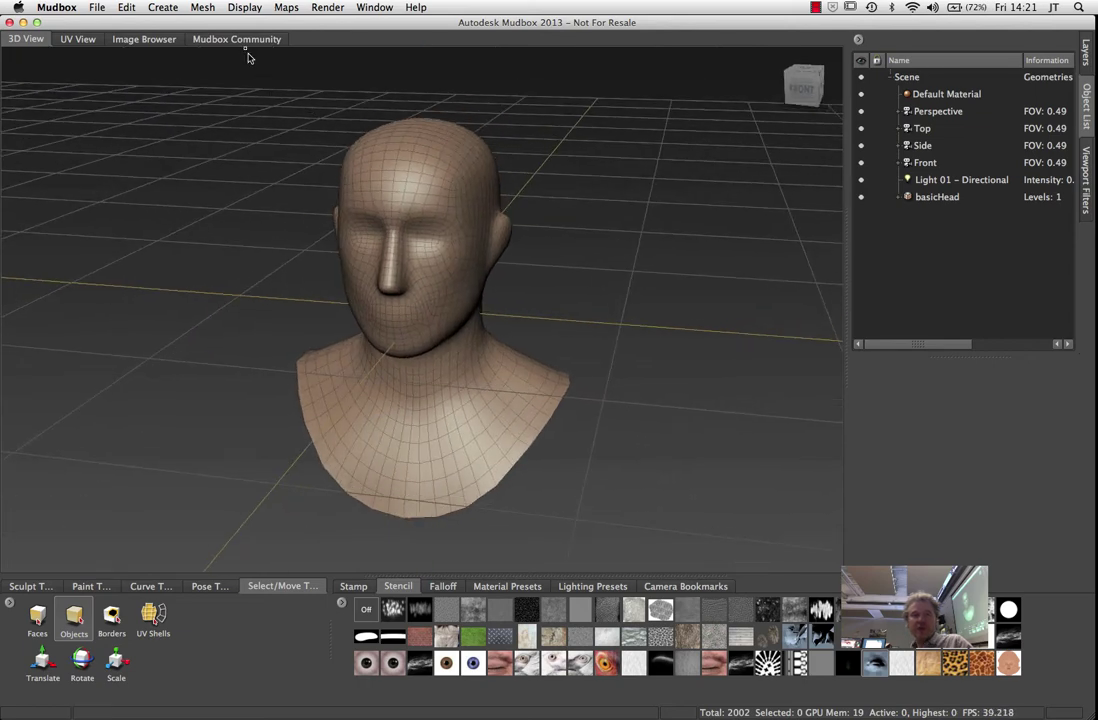
Search the Stencils library in the Mudbox Community for "ear"
{"action": "left_click", "coordinate": [214, 39]}
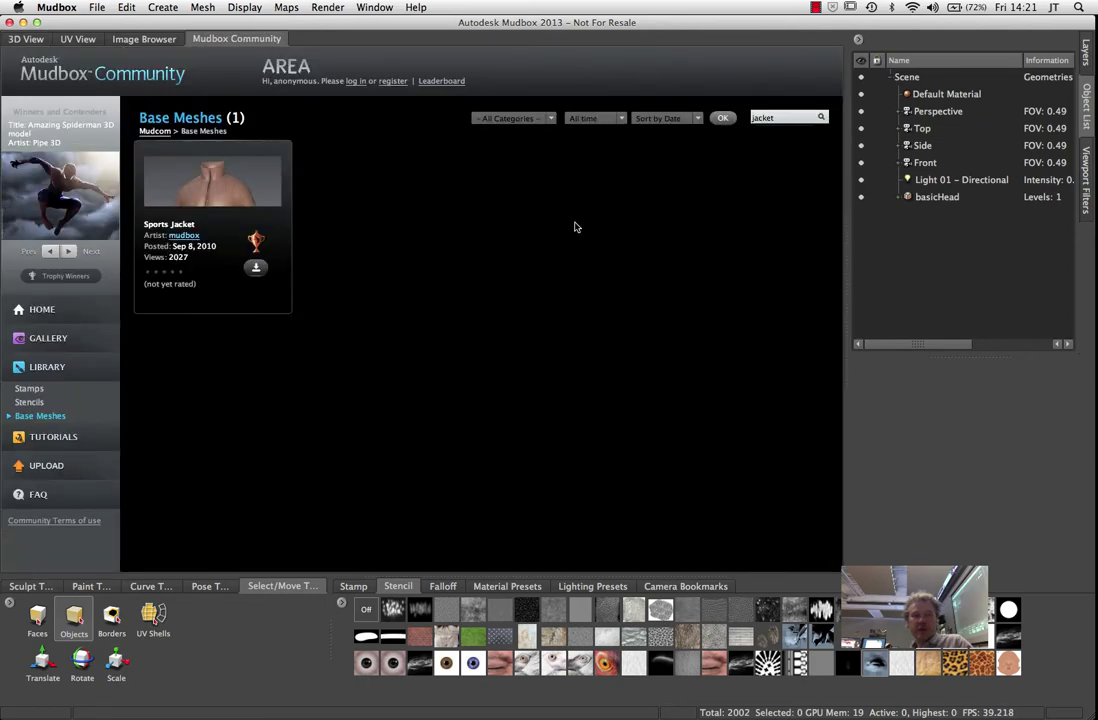
{"action": "left_click", "coordinate": [27, 402]}
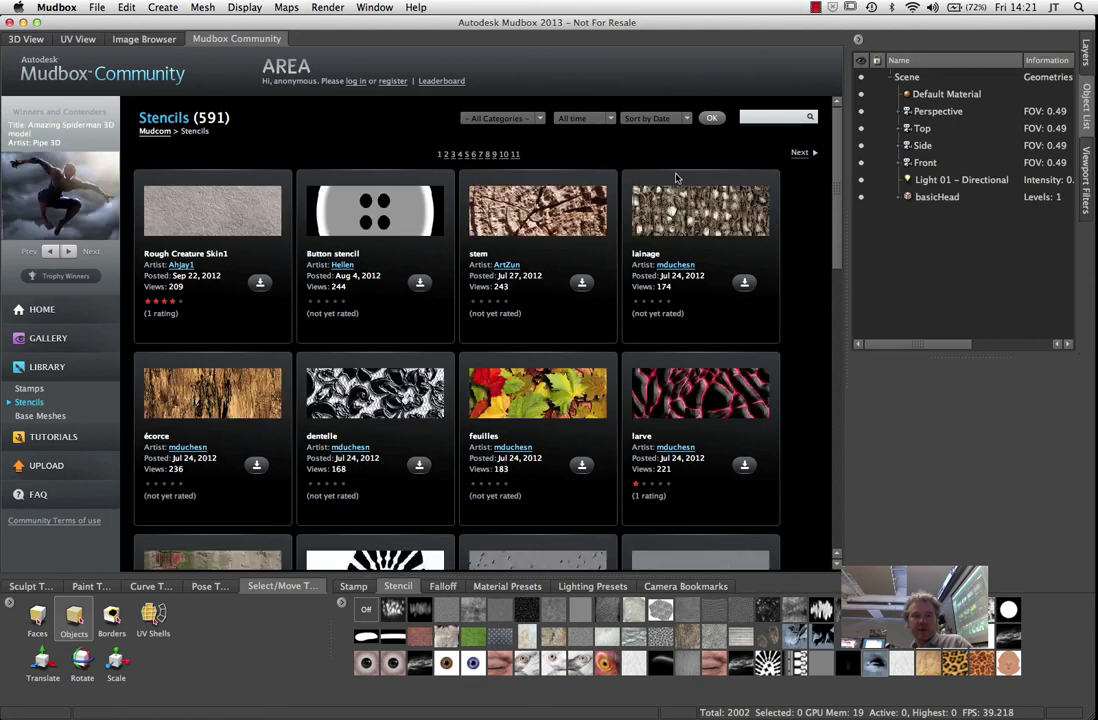
{"action": "left_click", "coordinate": [756, 117]}
{"action": "type", "text": "ear"}
{"action": "key", "text": "Return"}
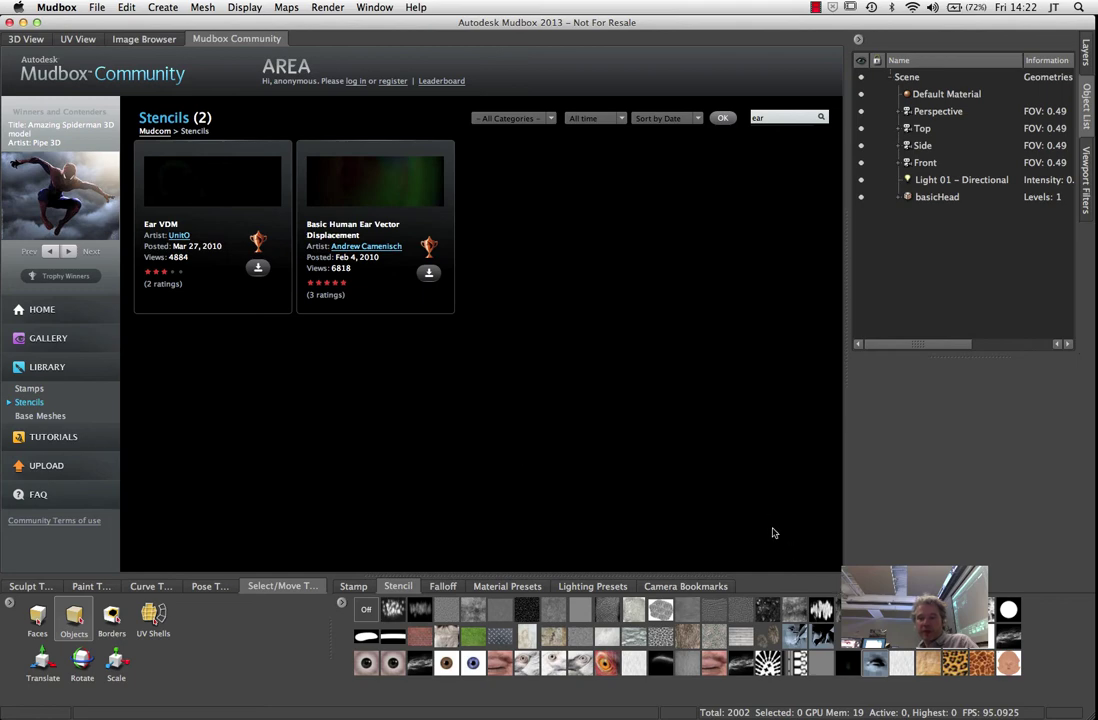
Load the v_humanEar_vdm.tif stencil in the 3D view and line up the head's ear from the side beneath it
{"action": "left_click", "coordinate": [33, 40]}
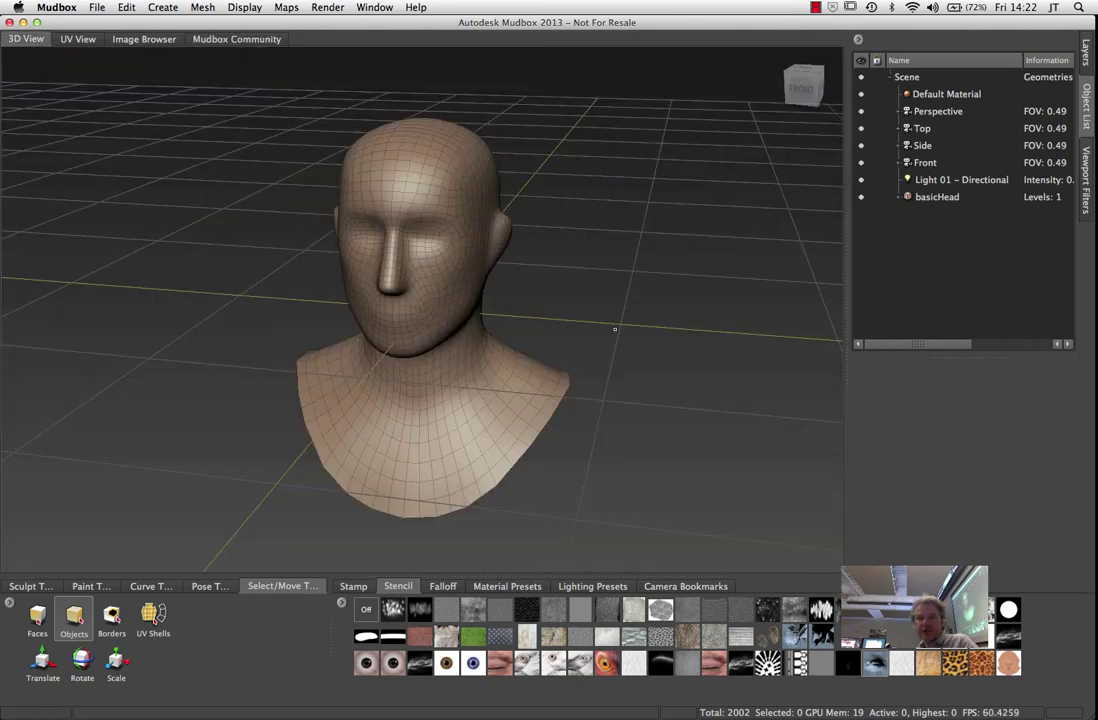
{"action": "left_click_drag", "start_coordinate": [615, 330], "coordinate": [530, 333], "text": "alt"}
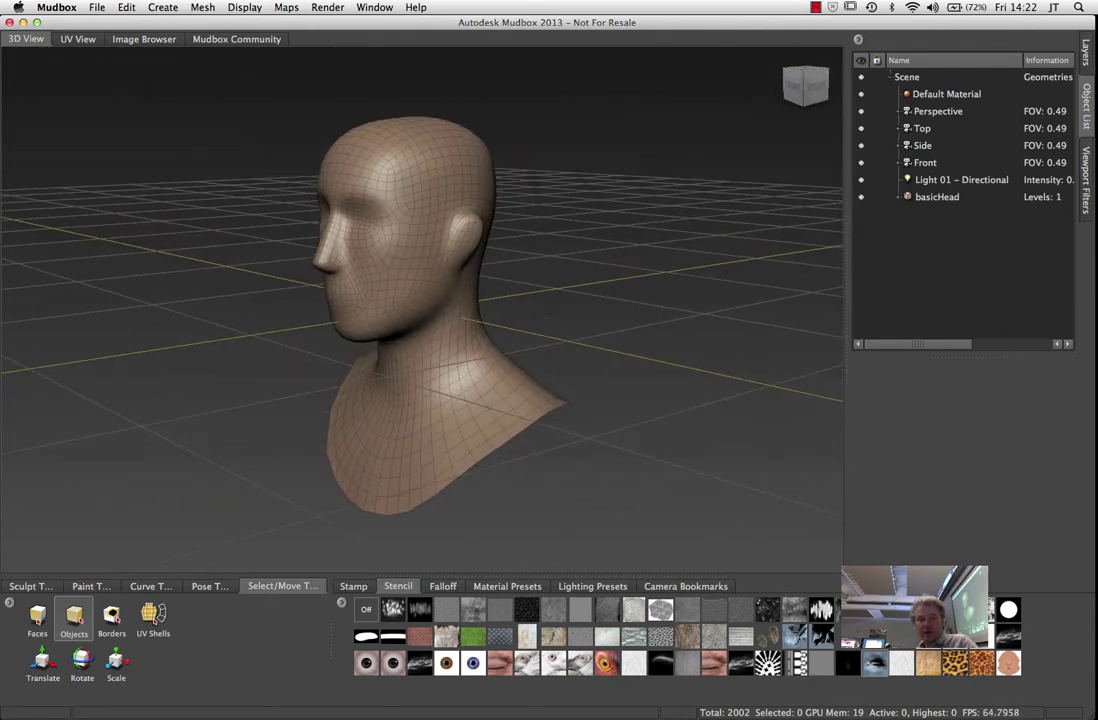
{"action": "scroll", "coordinate": [634, 347], "scroll_direction": "up", "scroll_amount": 5}
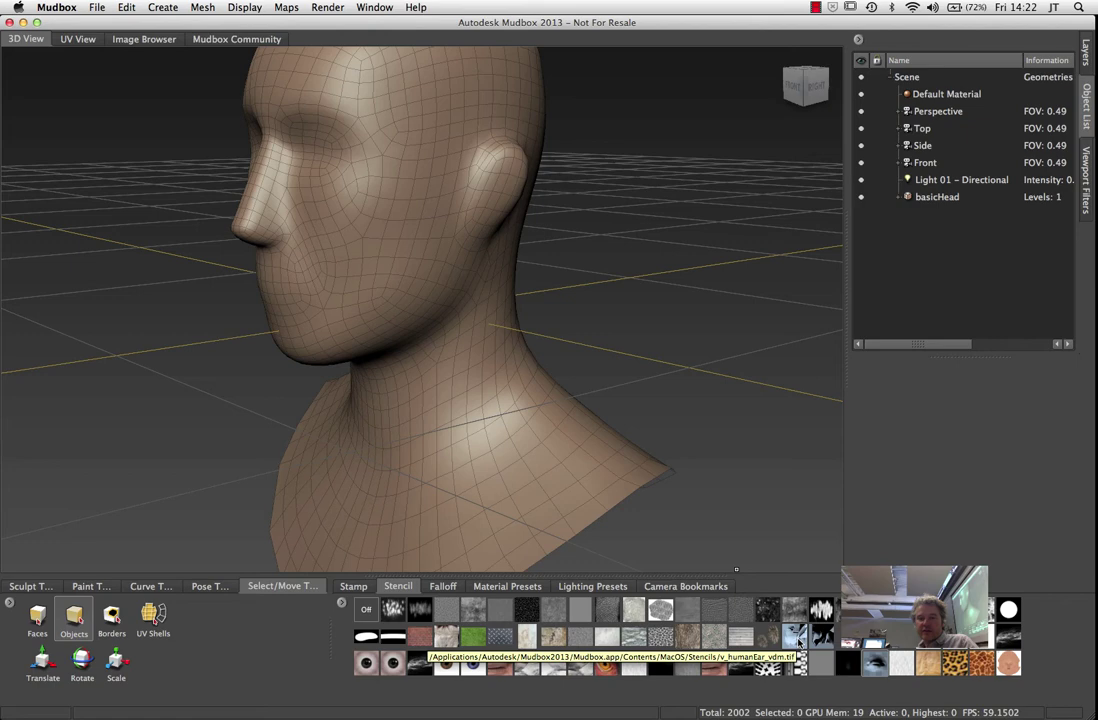
{"action": "left_click", "coordinate": [796, 638]}
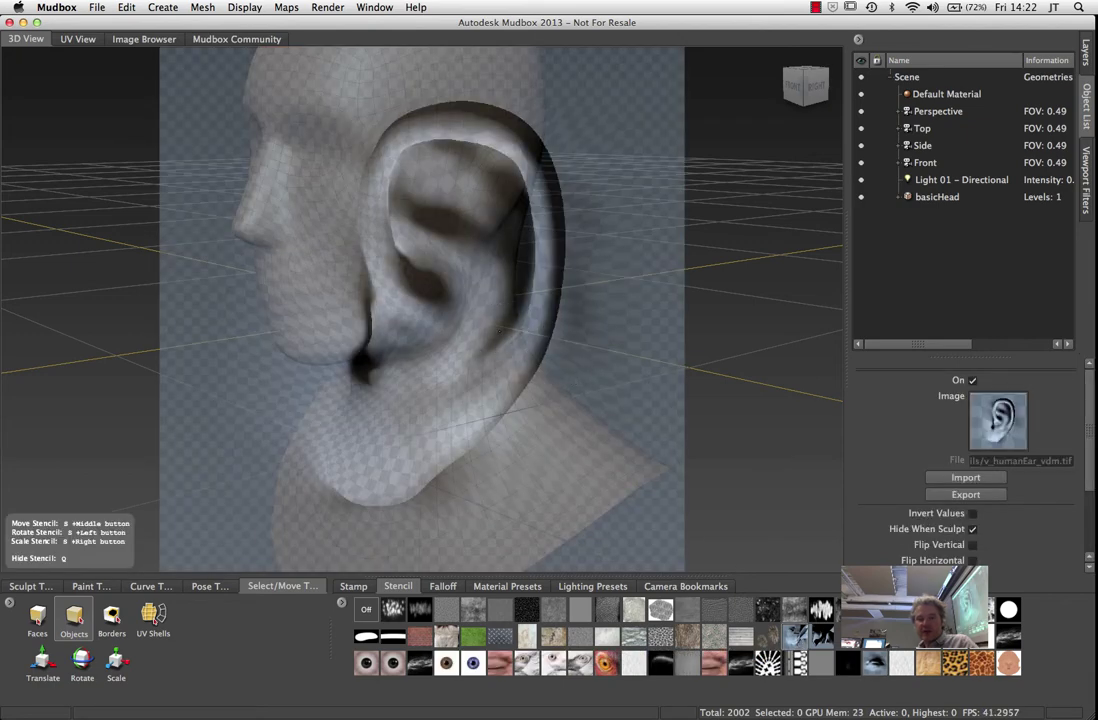
{"action": "mouse_move", "coordinate": [470, 335]}
{"action": "left_mouse_down", "text": "alt"}
{"action": "mouse_move", "coordinate": [415, 338]}
{"action": "mouse_move", "coordinate": [445, 345]}
{"action": "mouse_move", "coordinate": [530, 440]}
{"action": "mouse_move", "coordinate": [629, 469]}
{"action": "mouse_move", "coordinate": [585, 458]}
{"action": "mouse_move", "coordinate": [603, 438]}
{"action": "left_mouse_up", "text": "alt"}
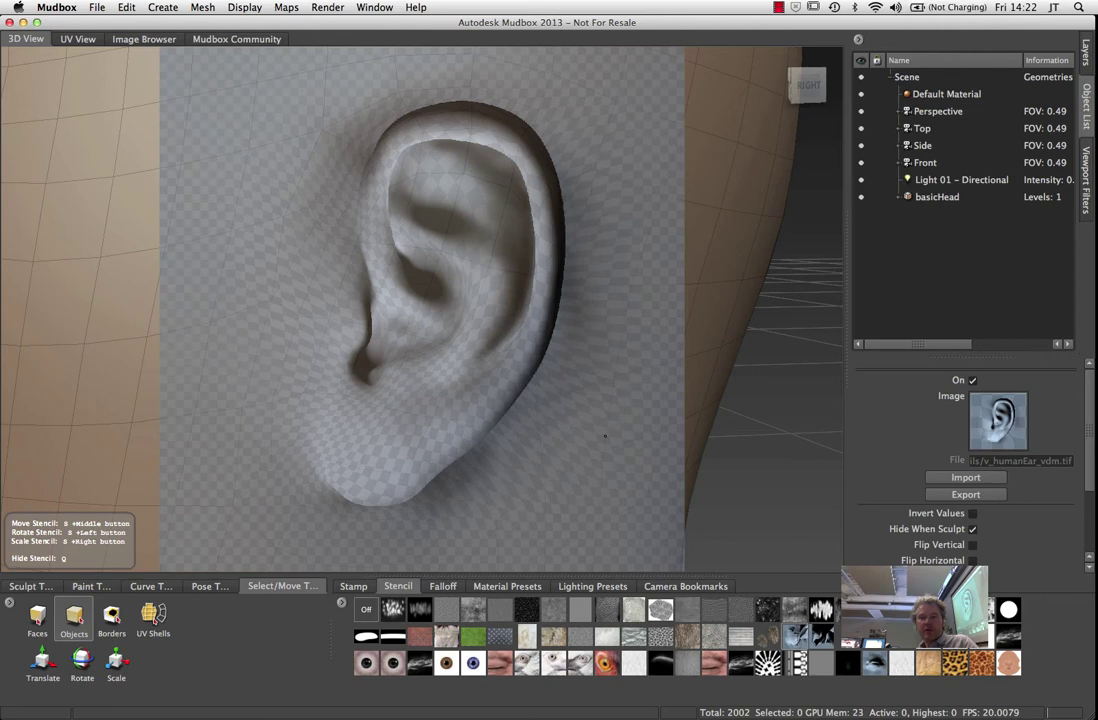
Brush over the head's ear through the stencil with the Sculpt tool
{"action": "left_click", "coordinate": [31, 587]}
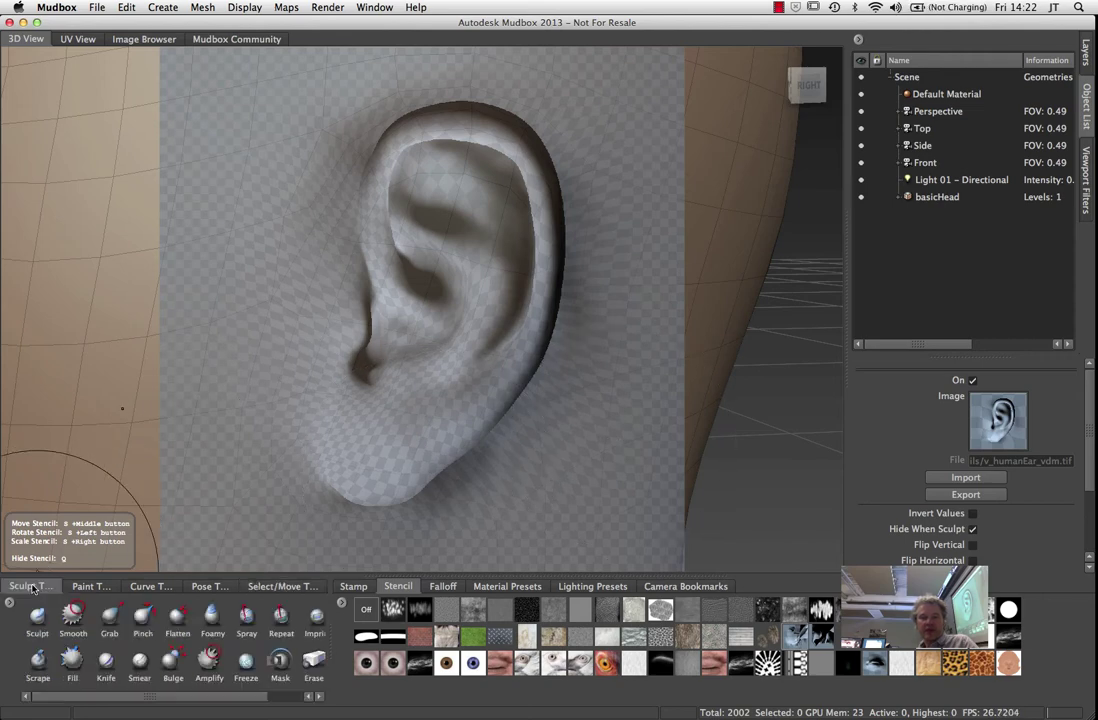
{"action": "left_click", "coordinate": [38, 615]}
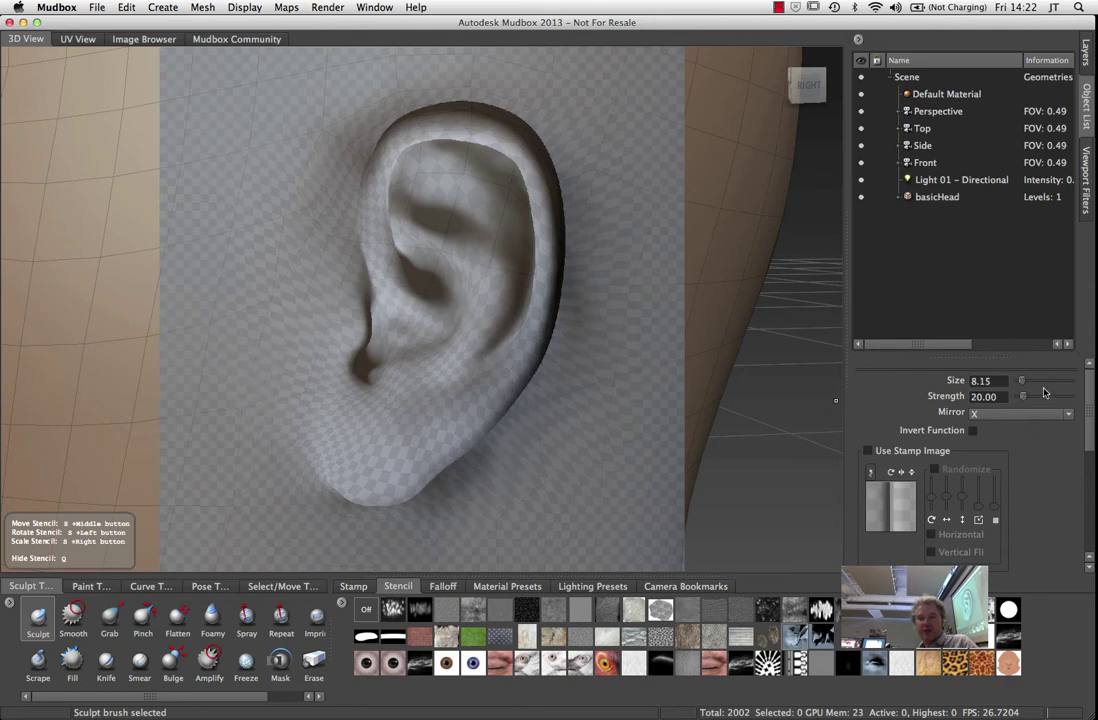
{"action": "key", "text": "q"}
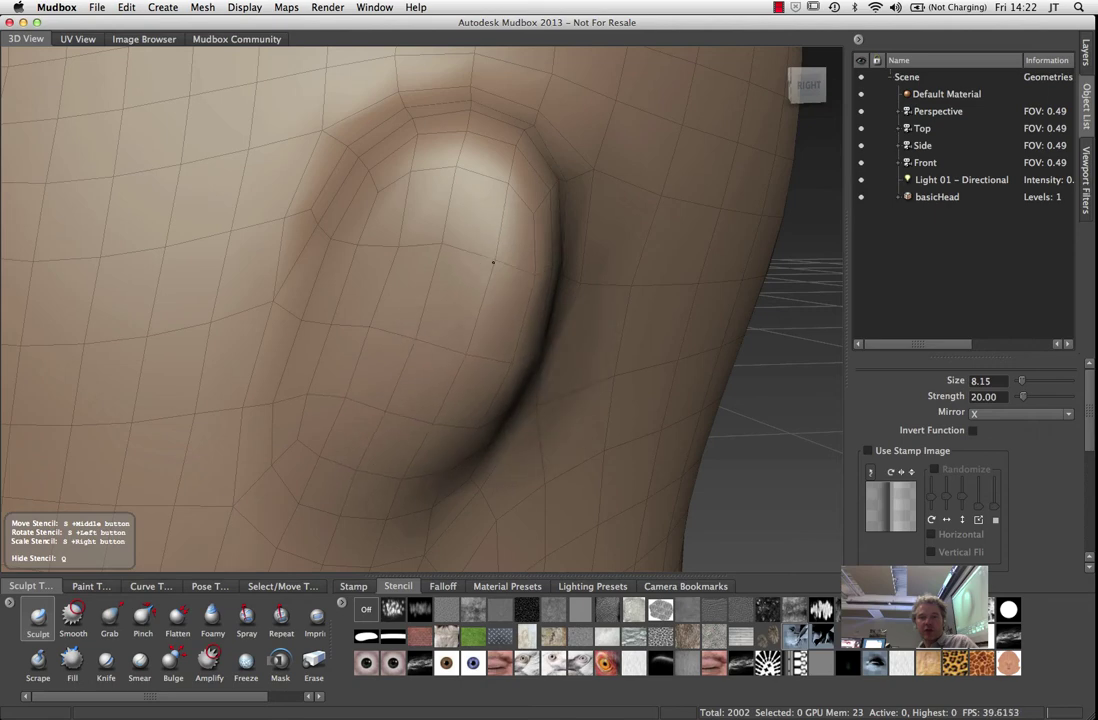
{"action": "mouse_move", "coordinate": [493, 262]}
{"action": "left_mouse_down"}
{"action": "mouse_move", "coordinate": [440, 320]}
{"action": "mouse_move", "coordinate": [412, 294]}
{"action": "mouse_move", "coordinate": [459, 297]}
{"action": "left_mouse_up"}
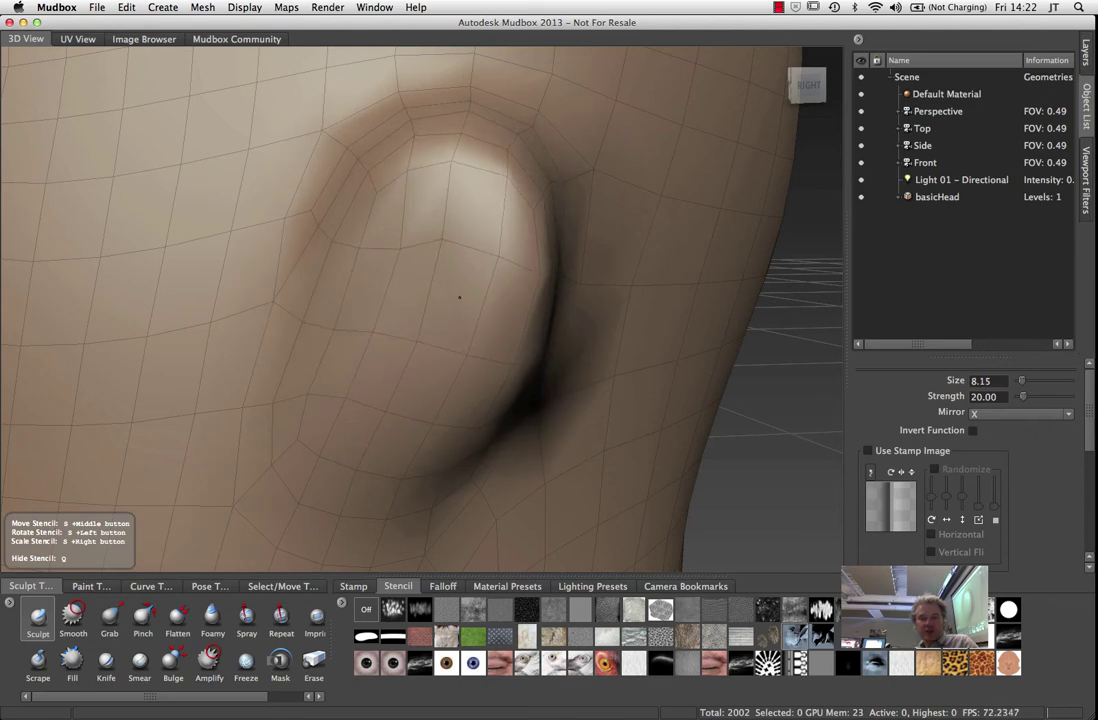
Set the Sculpt brush strength to 200 and brush over the whole ear again through the stencil
{"action": "key", "text": "q"}
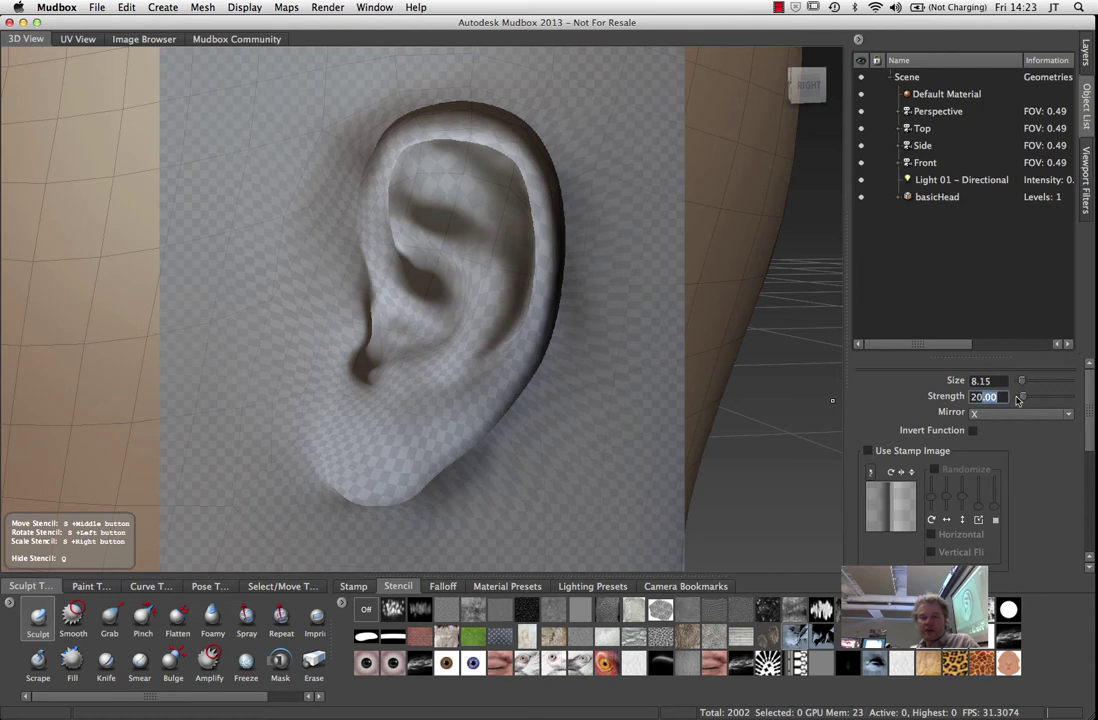
{"action": "type", "text": "0"}
{"action": "type", "text": "q"}
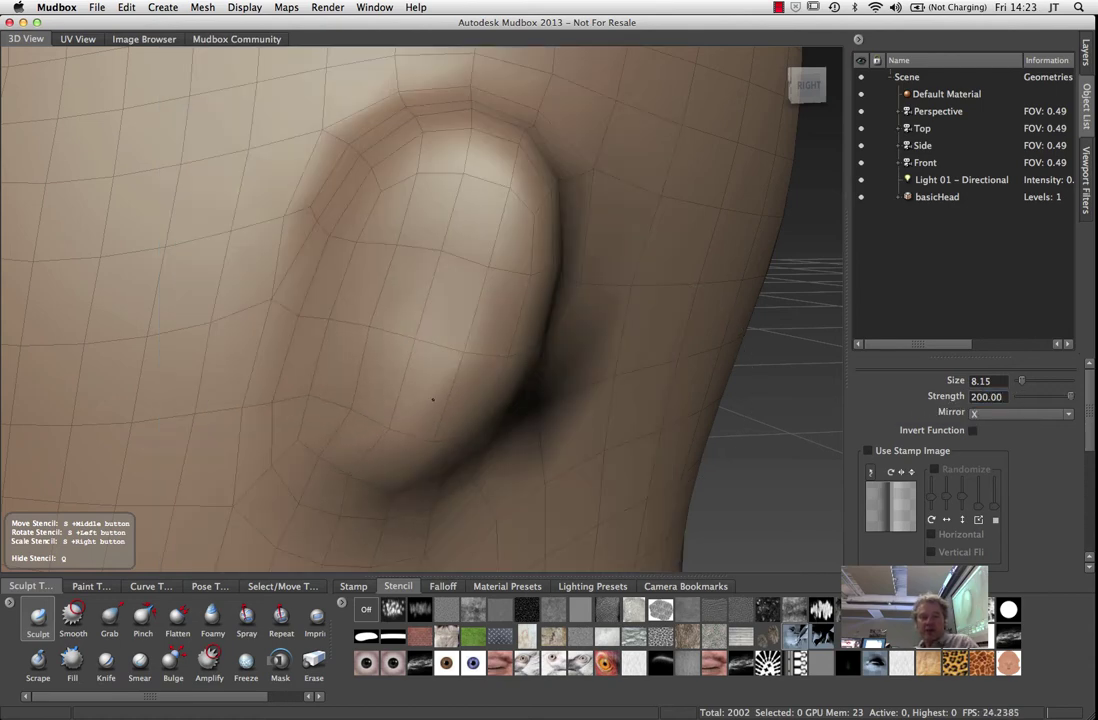
{"action": "mouse_move", "coordinate": [432, 399]}
{"action": "left_mouse_down"}
{"action": "mouse_move", "coordinate": [502, 274]}
{"action": "mouse_move", "coordinate": [330, 180]}
{"action": "mouse_move", "coordinate": [270, 260]}
{"action": "mouse_move", "coordinate": [423, 435]}
{"action": "mouse_move", "coordinate": [450, 100]}
{"action": "mouse_move", "coordinate": [400, 150]}
{"action": "mouse_move", "coordinate": [420, 430]}
{"action": "mouse_move", "coordinate": [398, 168]}
{"action": "left_mouse_up"}
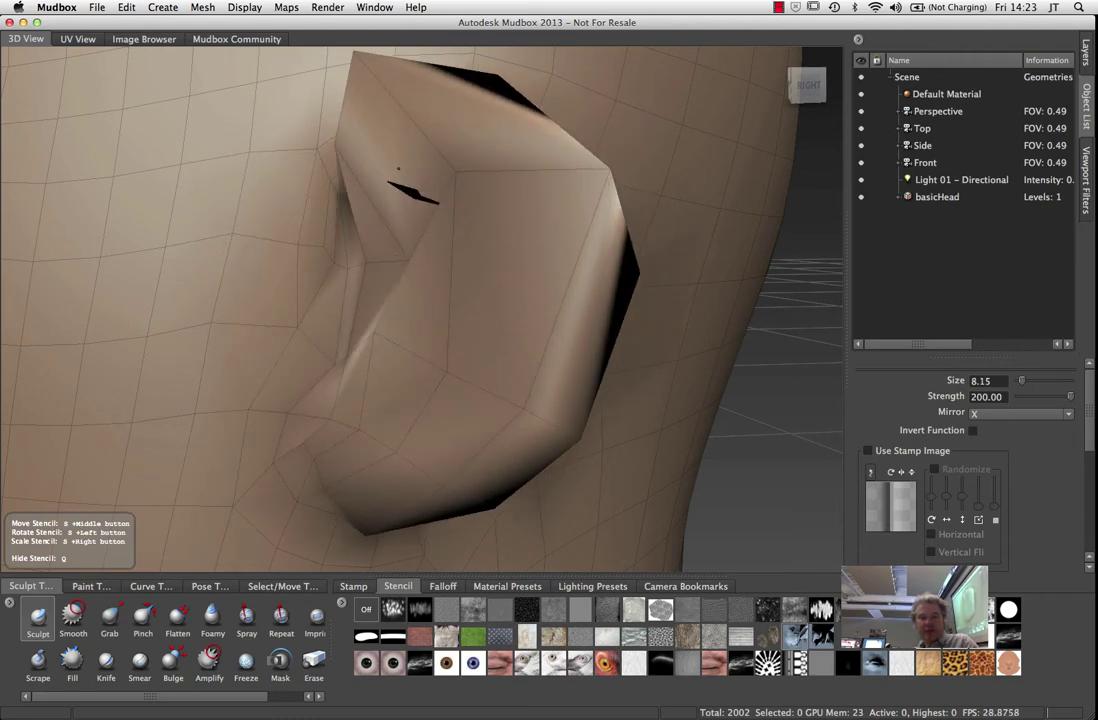
Undo the last sculpting strokes on the ear and subdivide the head up to level 3
{"action": "key", "text": "q"}
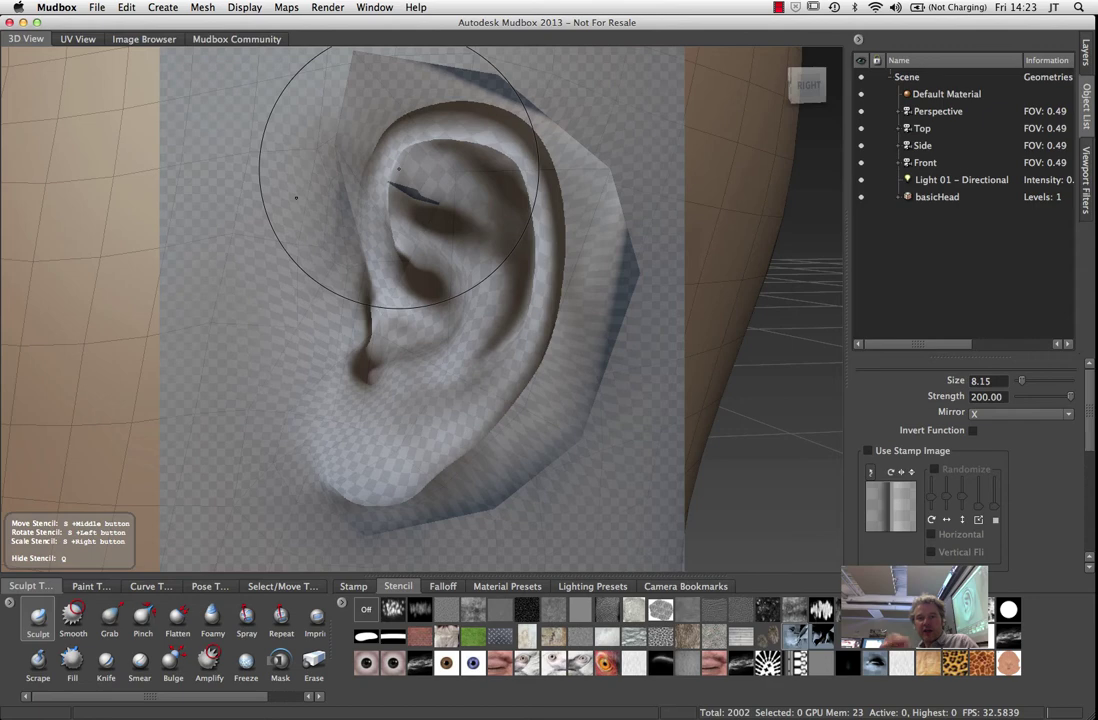
{"action": "key", "text": "super+z"}
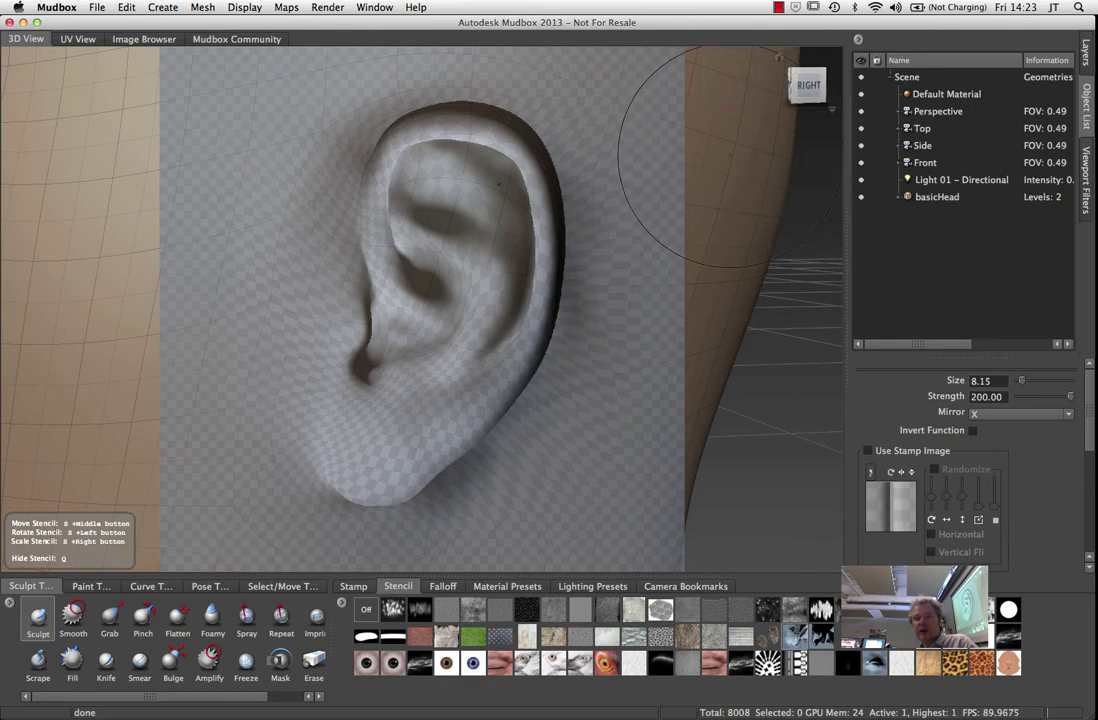
{"action": "key", "text": "q"}
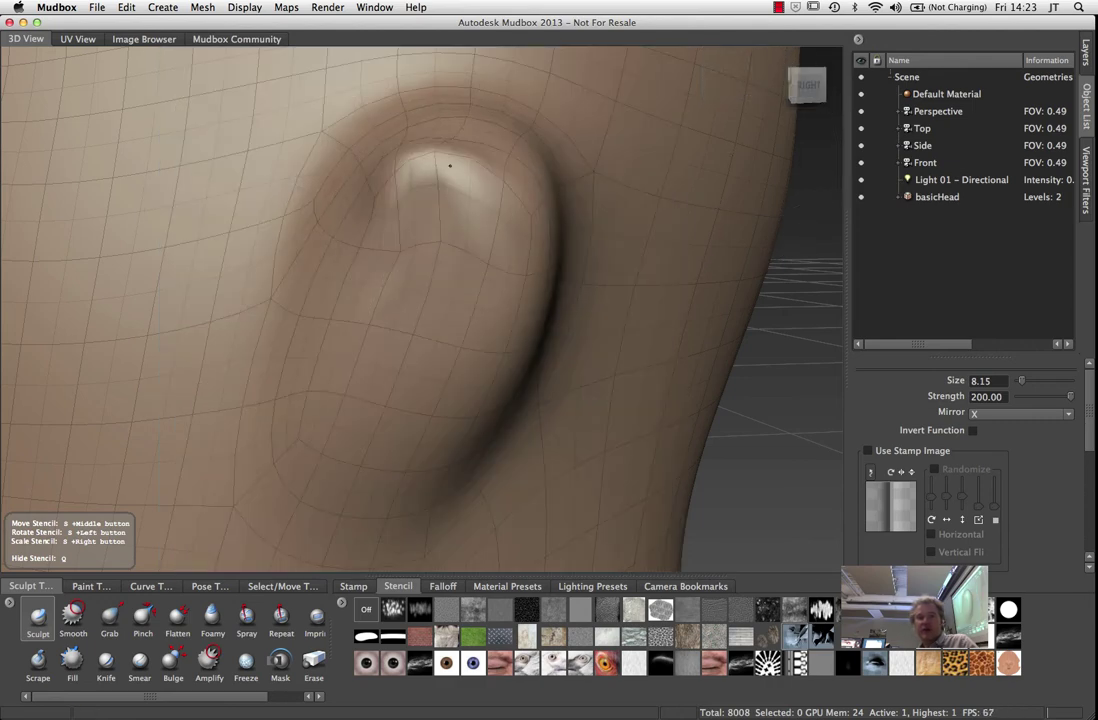
{"action": "mouse_move", "coordinate": [448, 164]}
{"action": "left_mouse_down"}
{"action": "mouse_move", "coordinate": [515, 218]}
{"action": "mouse_move", "coordinate": [330, 400]}
{"action": "mouse_move", "coordinate": [320, 380]}
{"action": "mouse_move", "coordinate": [467, 207]}
{"action": "mouse_move", "coordinate": [420, 160]}
{"action": "mouse_move", "coordinate": [340, 220]}
{"action": "mouse_move", "coordinate": [545, 240]}
{"action": "mouse_move", "coordinate": [491, 215]}
{"action": "left_mouse_up"}
{"action": "key", "text": "q"}
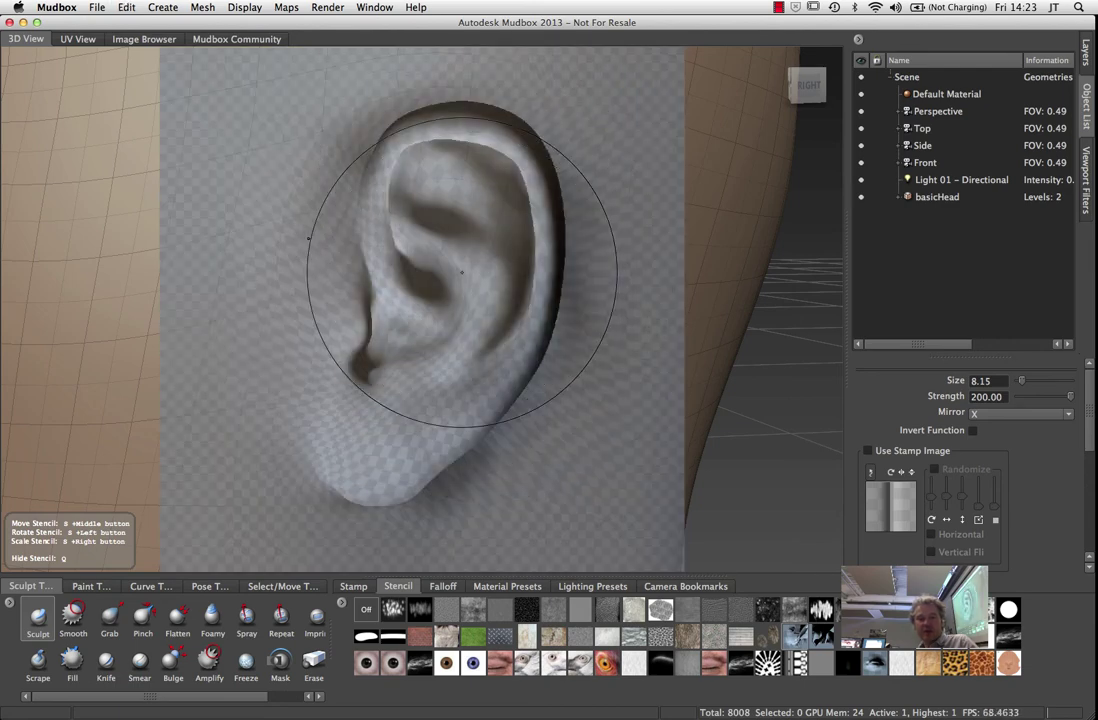
{"action": "key", "text": "shift+d"}
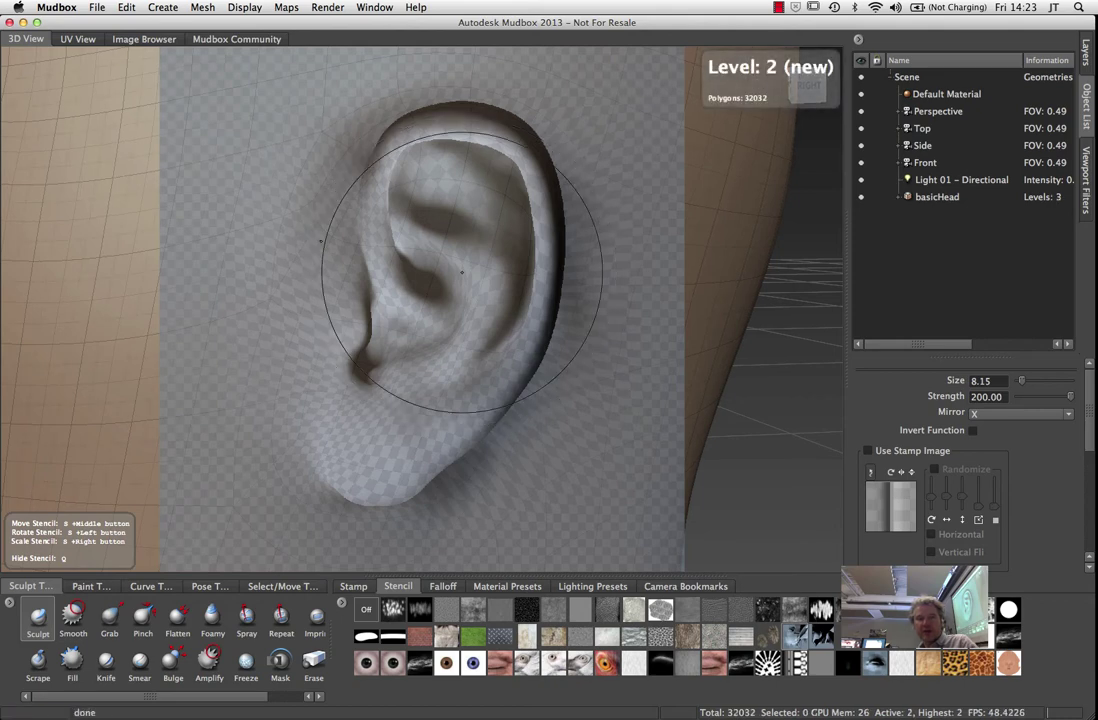
{"action": "key", "text": "shift+d"}
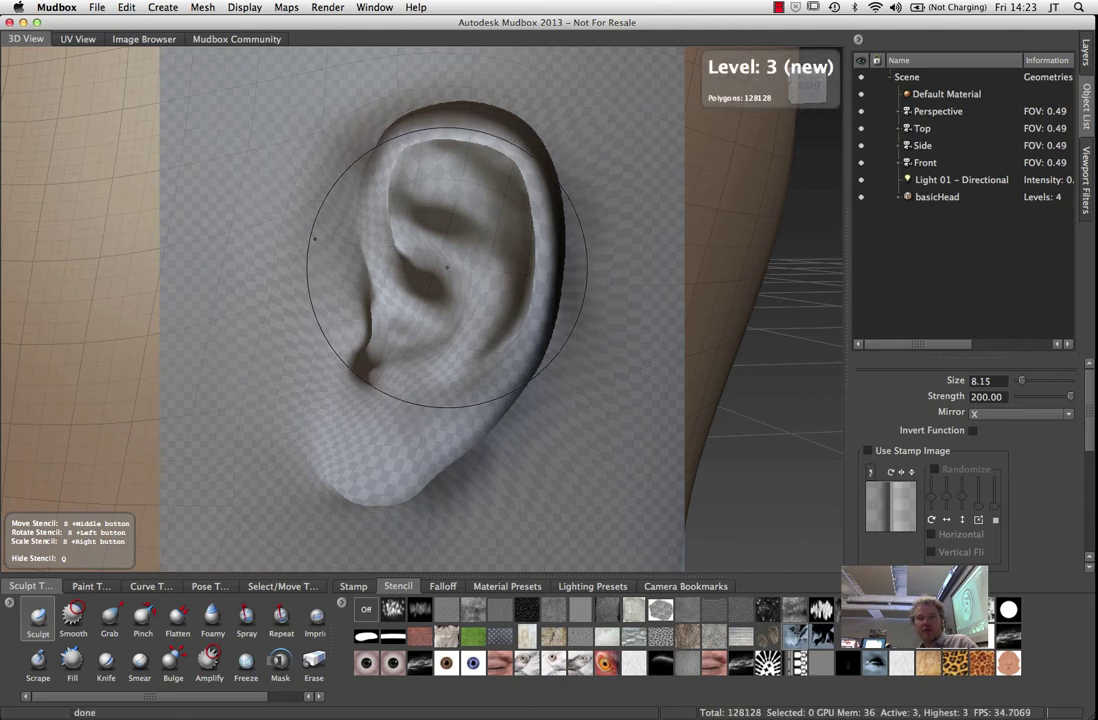
Try to sculpt the ear through the v_humanEar_vdm.tif stencil on the subdivided head
{"action": "key", "text": "q"}
{"action": "mouse_move", "coordinate": [424, 178]}
{"action": "left_mouse_down"}
{"action": "mouse_move", "coordinate": [430, 95]}
{"action": "mouse_move", "coordinate": [560, 310]}
{"action": "mouse_move", "coordinate": [450, 480]}
{"action": "mouse_move", "coordinate": [347, 382]}
{"action": "mouse_move", "coordinate": [420, 200]}
{"action": "mouse_move", "coordinate": [560, 120]}
{"action": "mouse_move", "coordinate": [640, 300]}
{"action": "mouse_move", "coordinate": [560, 460]}
{"action": "mouse_move", "coordinate": [330, 160]}
{"action": "mouse_move", "coordinate": [475, 211]}
{"action": "left_mouse_up"}
{"action": "key", "text": "q"}
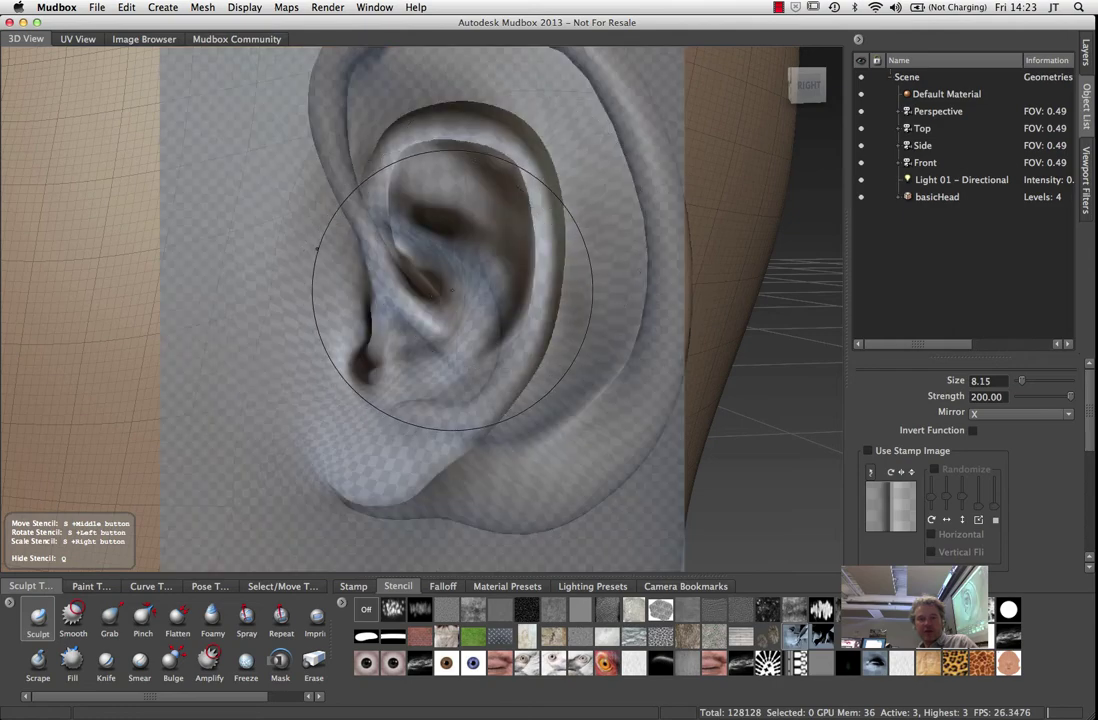
{"action": "mouse_move", "coordinate": [308, 249]}
{"action": "left_mouse_down", "text": "alt"}
{"action": "mouse_move", "coordinate": [456, 260]}
{"action": "mouse_move", "coordinate": [460, 240]}
{"action": "left_mouse_up", "text": "alt"}
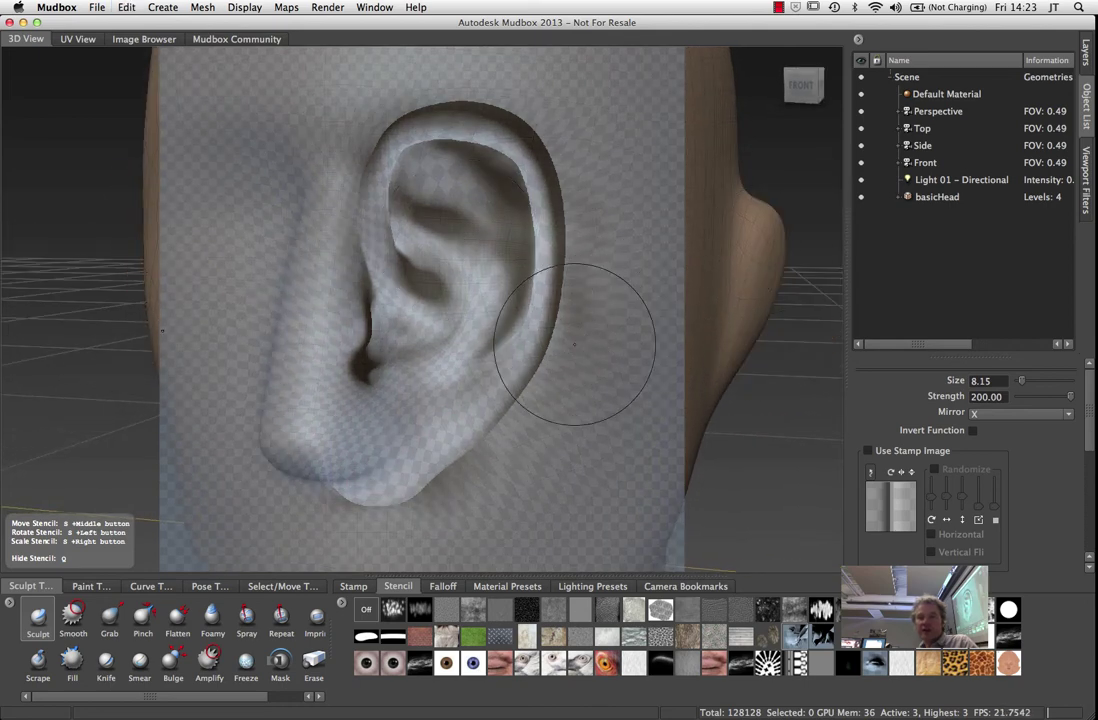
Turn off the stencil and smooth the raised ear down into the side of the head with the Flatten brush
{"action": "left_click", "coordinate": [367, 613]}
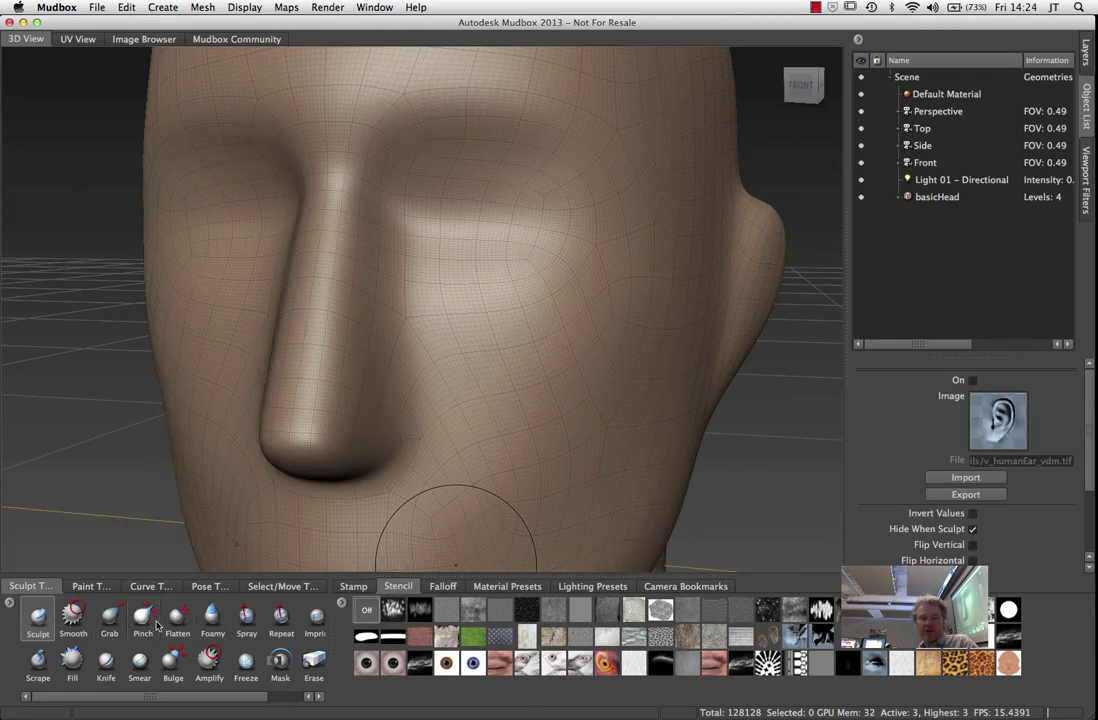
{"action": "left_click", "coordinate": [178, 620]}
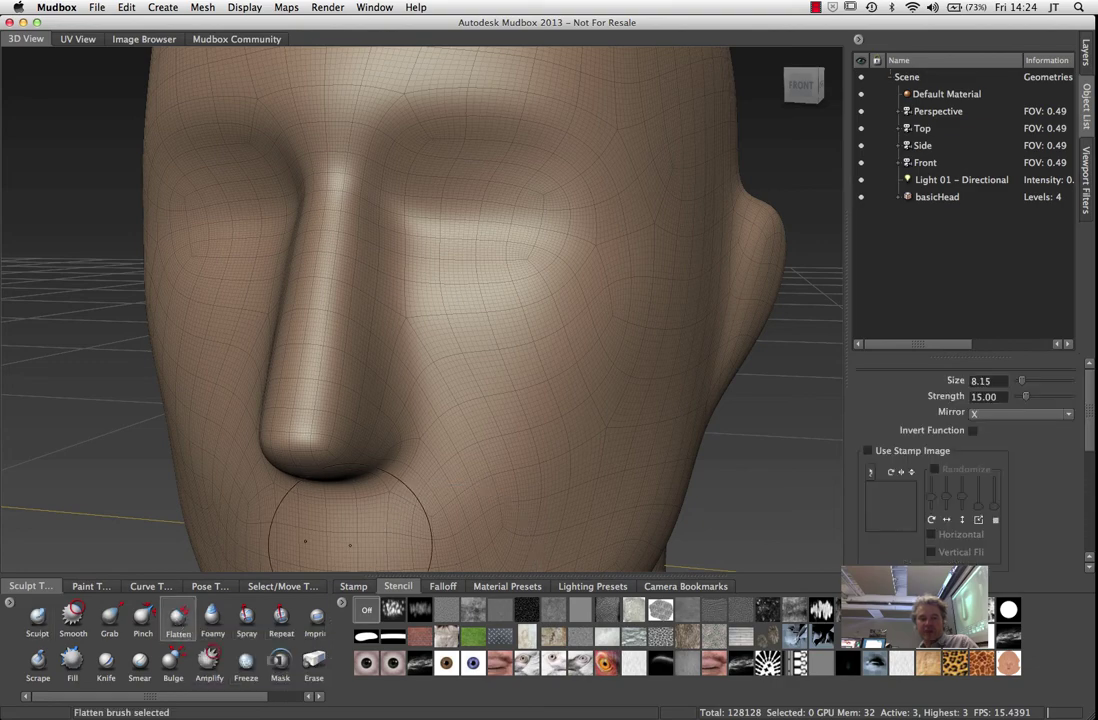
{"action": "left_click_drag", "start_coordinate": [768, 404], "coordinate": [455, 406], "text": "alt"}
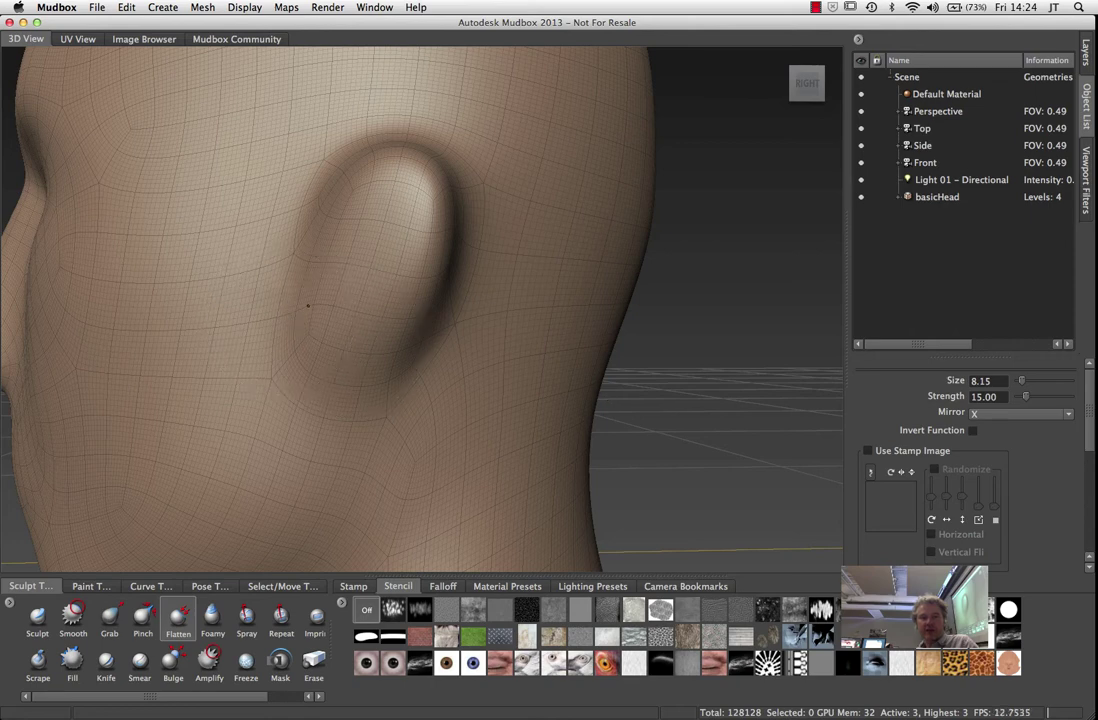
{"action": "mouse_move", "coordinate": [359, 349]}
{"action": "left_mouse_down"}
{"action": "mouse_move", "coordinate": [312, 222]}
{"action": "mouse_move", "coordinate": [370, 268]}
{"action": "left_mouse_up"}
{"action": "mouse_move", "coordinate": [309, 338]}
{"action": "left_mouse_down", "text": "alt"}
{"action": "mouse_move", "coordinate": [571, 368]}
{"action": "mouse_move", "coordinate": [614, 361]}
{"action": "left_mouse_up", "text": "alt"}
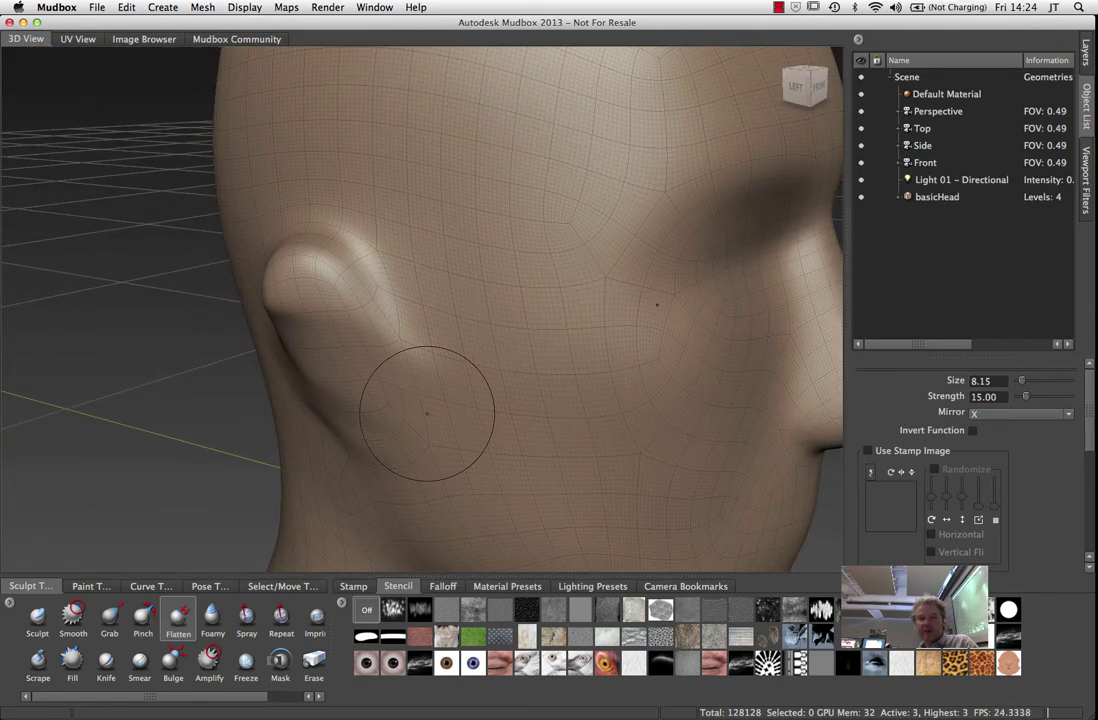
{"action": "left_click_drag", "start_coordinate": [417, 458], "coordinate": [491, 402], "text": "alt"}
{"action": "mouse_move", "coordinate": [440, 290]}
{"action": "left_mouse_down"}
{"action": "mouse_move", "coordinate": [355, 225]}
{"action": "mouse_move", "coordinate": [399, 230]}
{"action": "mouse_move", "coordinate": [420, 217]}
{"action": "mouse_move", "coordinate": [512, 292]}
{"action": "mouse_move", "coordinate": [405, 305]}
{"action": "mouse_move", "coordinate": [421, 418]}
{"action": "left_mouse_up"}
{"action": "mouse_move", "coordinate": [430, 353]}
{"action": "left_mouse_down"}
{"action": "mouse_move", "coordinate": [365, 265]}
{"action": "mouse_move", "coordinate": [355, 212]}
{"action": "mouse_move", "coordinate": [423, 218]}
{"action": "left_mouse_up"}
{"action": "mouse_move", "coordinate": [520, 244]}
{"action": "left_mouse_down"}
{"action": "mouse_move", "coordinate": [466, 257]}
{"action": "mouse_move", "coordinate": [434, 225]}
{"action": "mouse_move", "coordinate": [340, 210]}
{"action": "mouse_move", "coordinate": [393, 287]}
{"action": "mouse_move", "coordinate": [360, 245]}
{"action": "mouse_move", "coordinate": [450, 340]}
{"action": "left_mouse_up"}
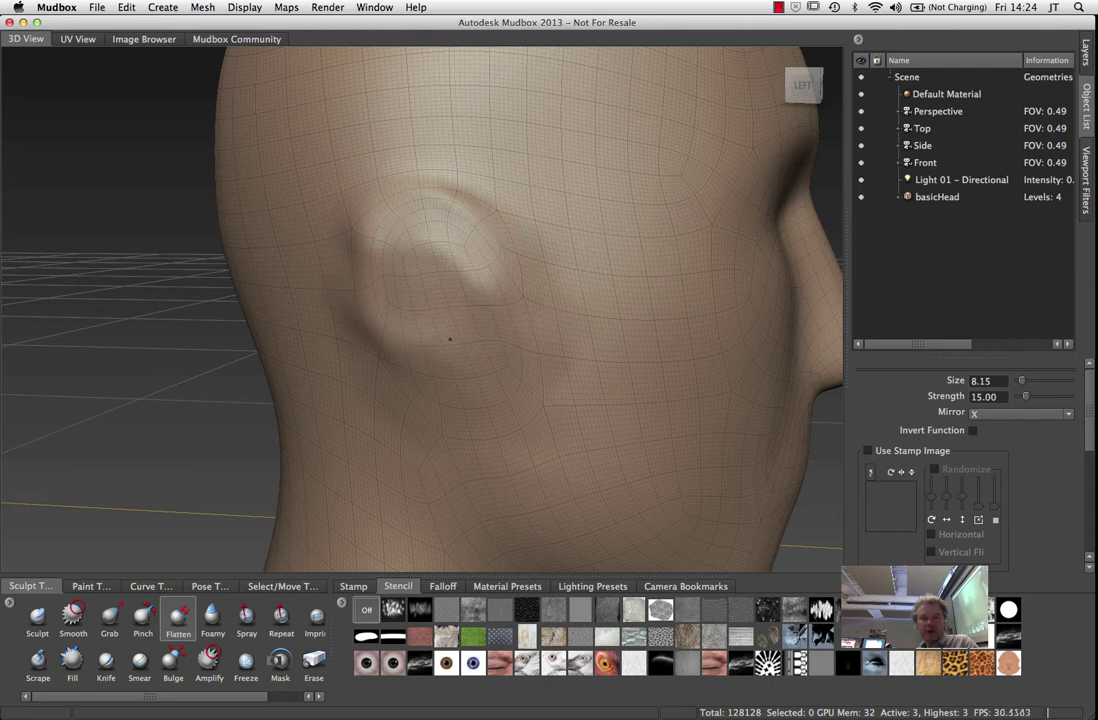
{"action": "mouse_move", "coordinate": [466, 387]}
{"action": "left_mouse_down"}
{"action": "mouse_move", "coordinate": [482, 338]}
{"action": "mouse_move", "coordinate": [315, 240]}
{"action": "mouse_move", "coordinate": [385, 310]}
{"action": "left_mouse_up"}
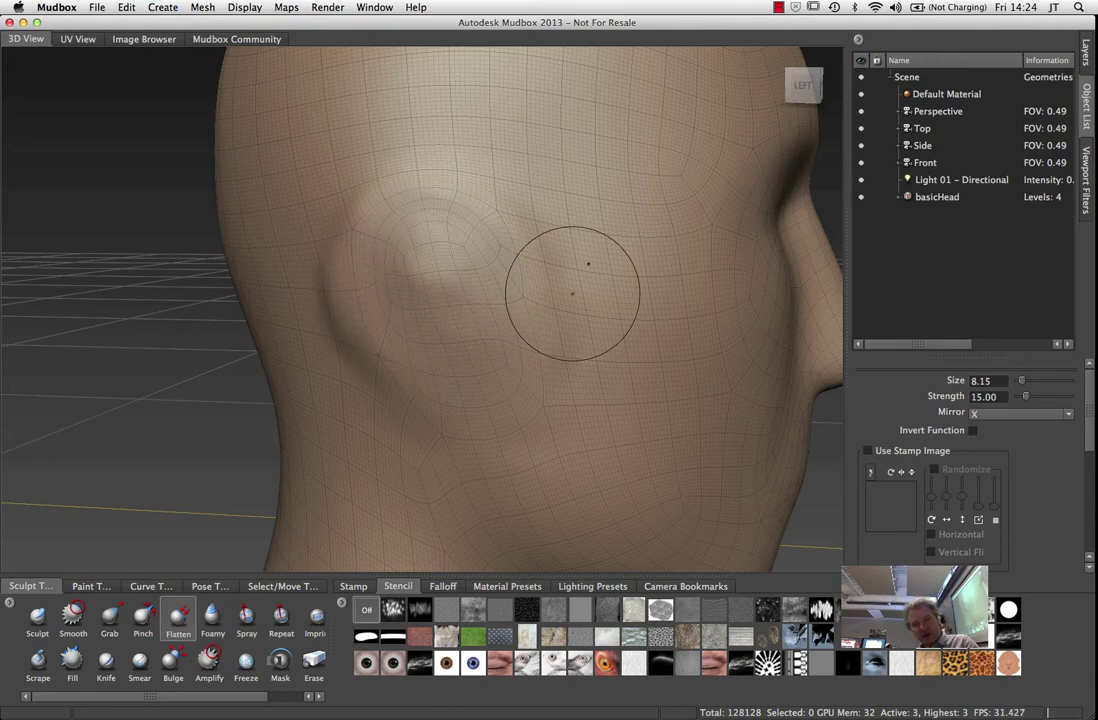
{"action": "mouse_move", "coordinate": [572, 293]}
{"action": "left_mouse_down", "text": "alt"}
{"action": "mouse_move", "coordinate": [403, 316]}
{"action": "mouse_move", "coordinate": [641, 298]}
{"action": "mouse_move", "coordinate": [518, 260]}
{"action": "mouse_move", "coordinate": [476, 191]}
{"action": "left_mouse_up", "text": "alt"}
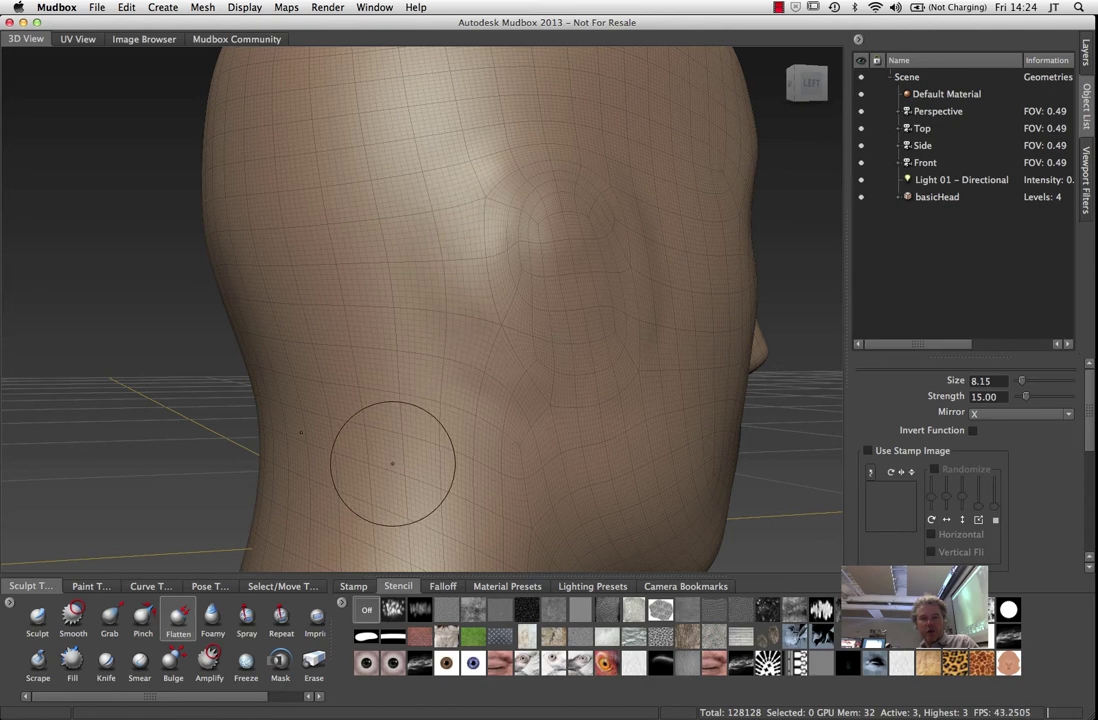
Choose the Sculpt brush, reload the v_humanEar_vdm.tif stencil, and shrink and move it over the flattened ear area
{"action": "left_click", "coordinate": [37, 623]}
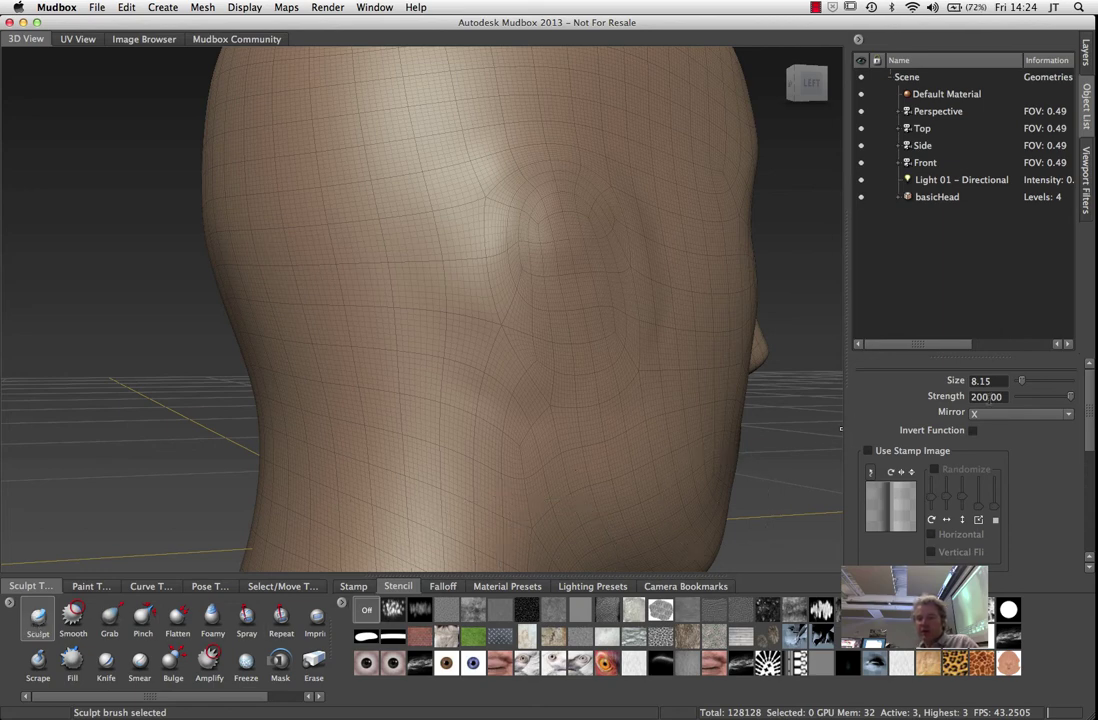
{"action": "left_click", "coordinate": [798, 638]}
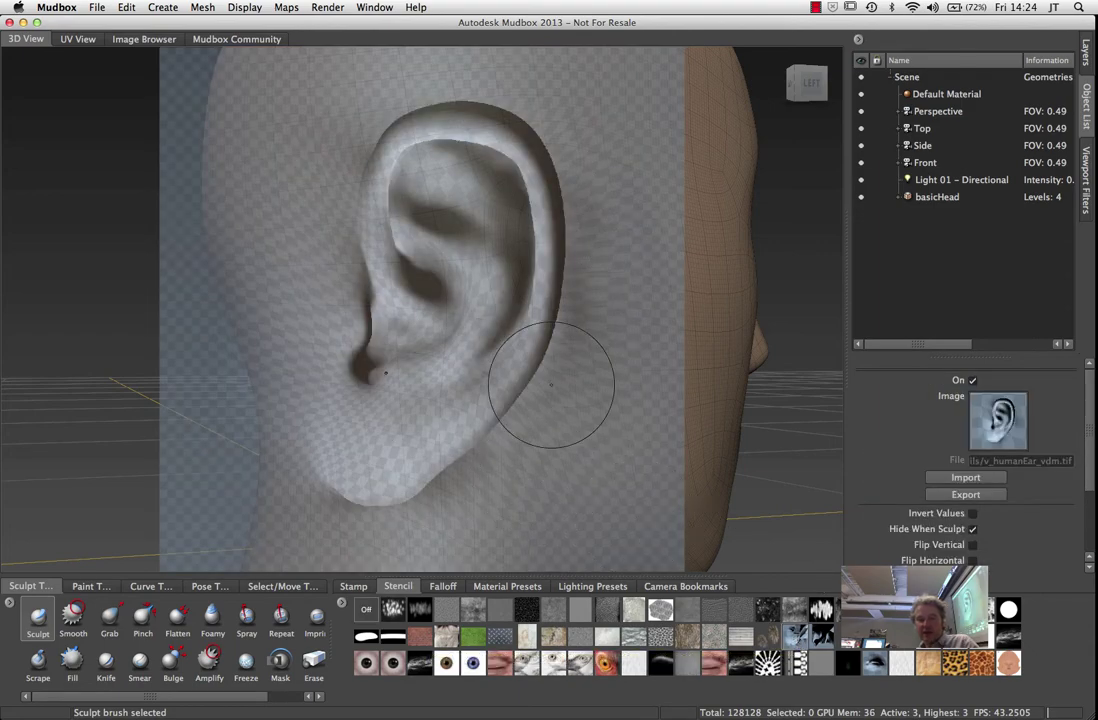
{"action": "mouse_move", "coordinate": [551, 384]}
{"action": "left_mouse_down", "text": "alt"}
{"action": "mouse_move", "coordinate": [354, 354]}
{"action": "mouse_move", "coordinate": [361, 397]}
{"action": "left_mouse_up", "text": "alt"}
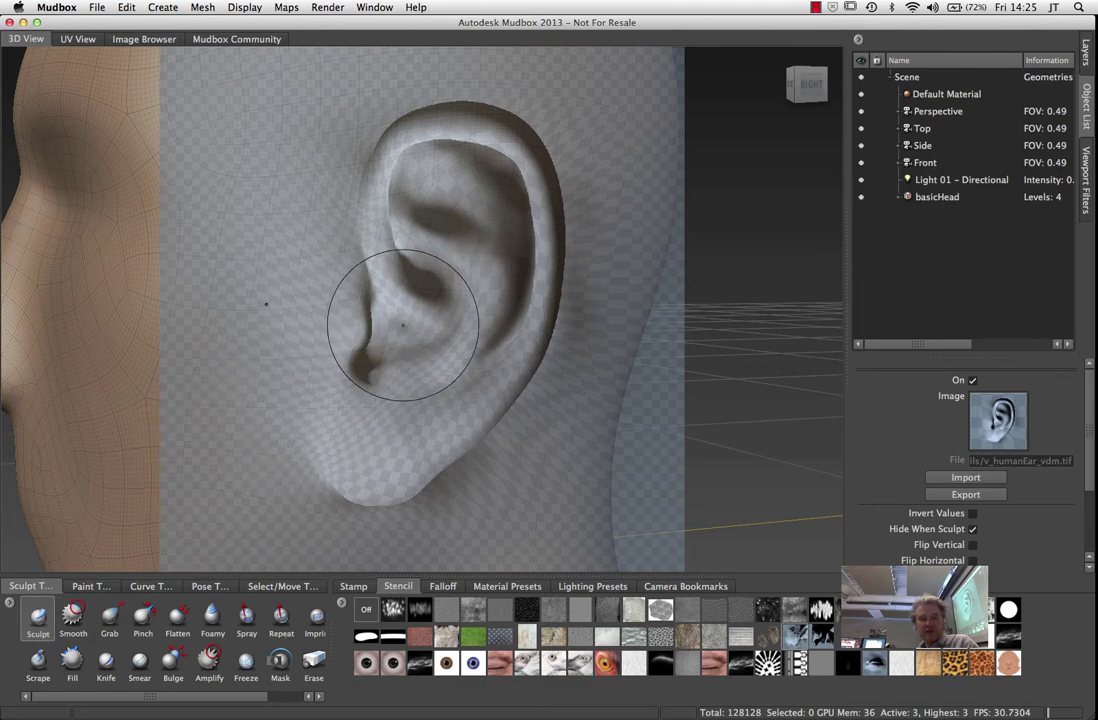
{"action": "mouse_move", "coordinate": [396, 316]}
{"action": "right_mouse_down"}
{"action": "mouse_move", "coordinate": [500, 322]}
{"action": "mouse_move", "coordinate": [270, 312]}
{"action": "mouse_move", "coordinate": [330, 310]}
{"action": "mouse_move", "coordinate": [288, 306]}
{"action": "mouse_move", "coordinate": [308, 308]}
{"action": "right_mouse_up"}
{"action": "middle_click_drag", "start_coordinate": [308, 308], "coordinate": [345, 308]}
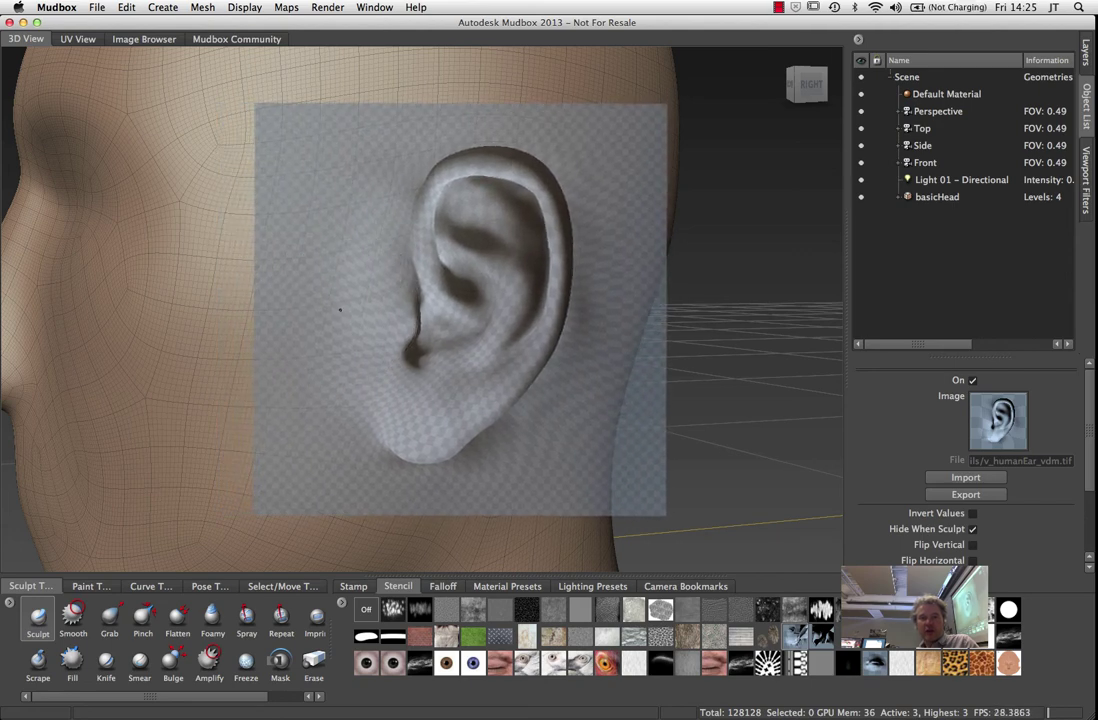
{"action": "mouse_move", "coordinate": [340, 308]}
{"action": "right_mouse_down"}
{"action": "mouse_move", "coordinate": [309, 274]}
{"action": "mouse_move", "coordinate": [301, 240]}
{"action": "mouse_move", "coordinate": [326, 293]}
{"action": "right_mouse_up"}
{"action": "middle_click_drag", "start_coordinate": [341, 298], "coordinate": [354, 286]}
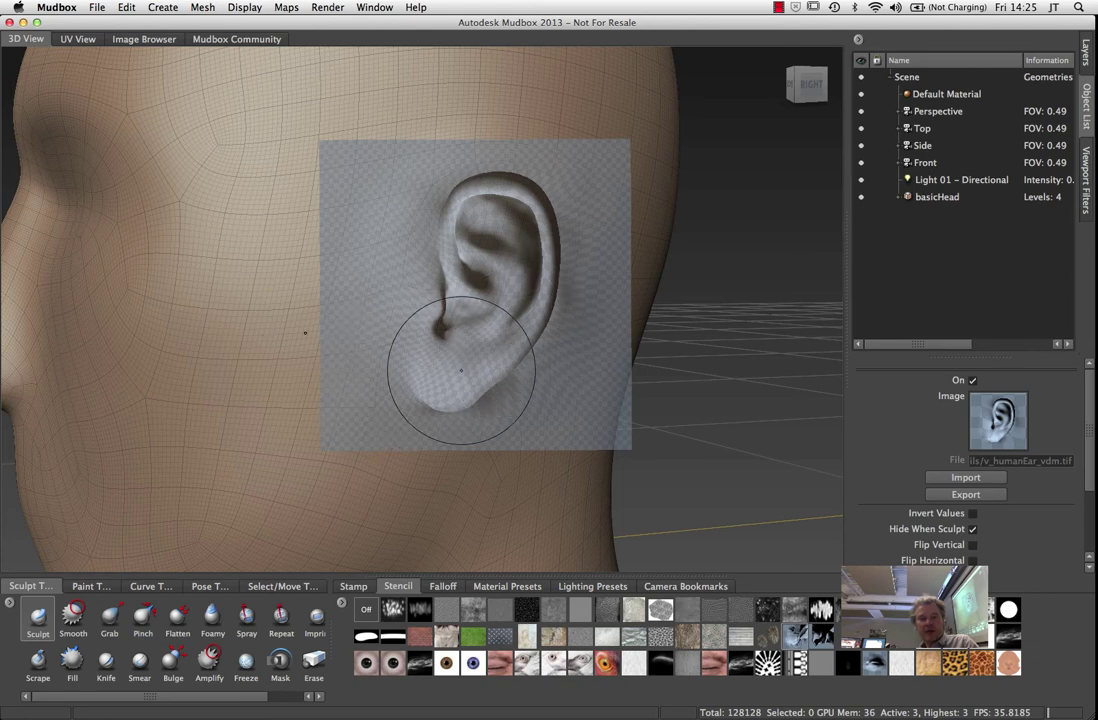
Sculpt an ear on the side of the head through the reduced stencil at full strength and undo the strokes
{"action": "mouse_move", "coordinate": [431, 404]}
{"action": "left_mouse_down"}
{"action": "mouse_move", "coordinate": [465, 331]}
{"action": "mouse_move", "coordinate": [500, 334]}
{"action": "mouse_move", "coordinate": [510, 190]}
{"action": "mouse_move", "coordinate": [460, 150]}
{"action": "mouse_move", "coordinate": [415, 180]}
{"action": "mouse_move", "coordinate": [436, 296]}
{"action": "mouse_move", "coordinate": [400, 300]}
{"action": "mouse_move", "coordinate": [470, 140]}
{"action": "left_mouse_up"}
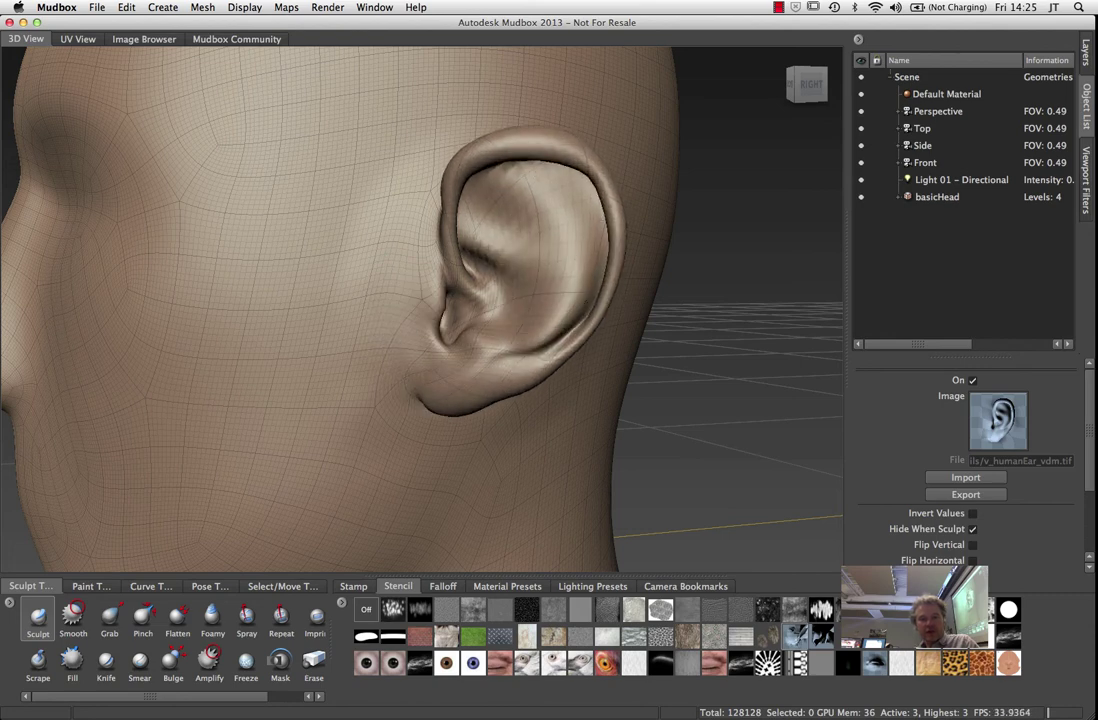
{"action": "mouse_move", "coordinate": [487, 310]}
{"action": "left_mouse_down"}
{"action": "mouse_move", "coordinate": [430, 355]}
{"action": "mouse_move", "coordinate": [390, 360]}
{"action": "mouse_move", "coordinate": [477, 402]}
{"action": "mouse_move", "coordinate": [440, 320]}
{"action": "mouse_move", "coordinate": [445, 200]}
{"action": "mouse_move", "coordinate": [530, 149]}
{"action": "left_mouse_up"}
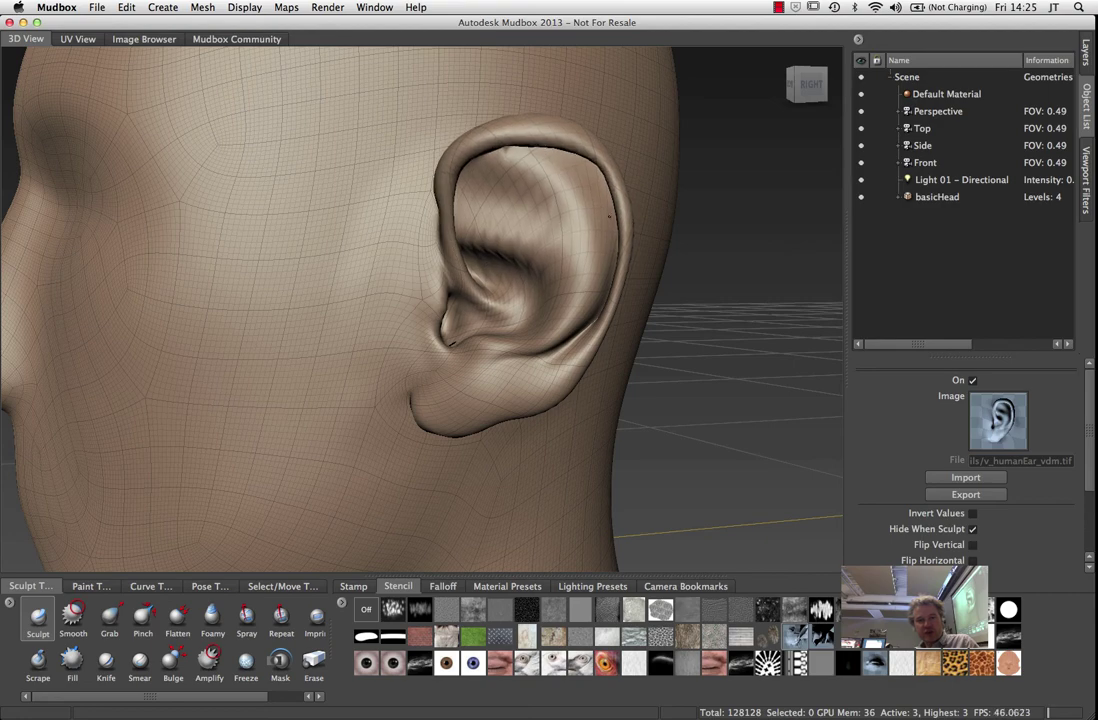
{"action": "left_click_drag", "start_coordinate": [464, 413], "coordinate": [455, 414]}
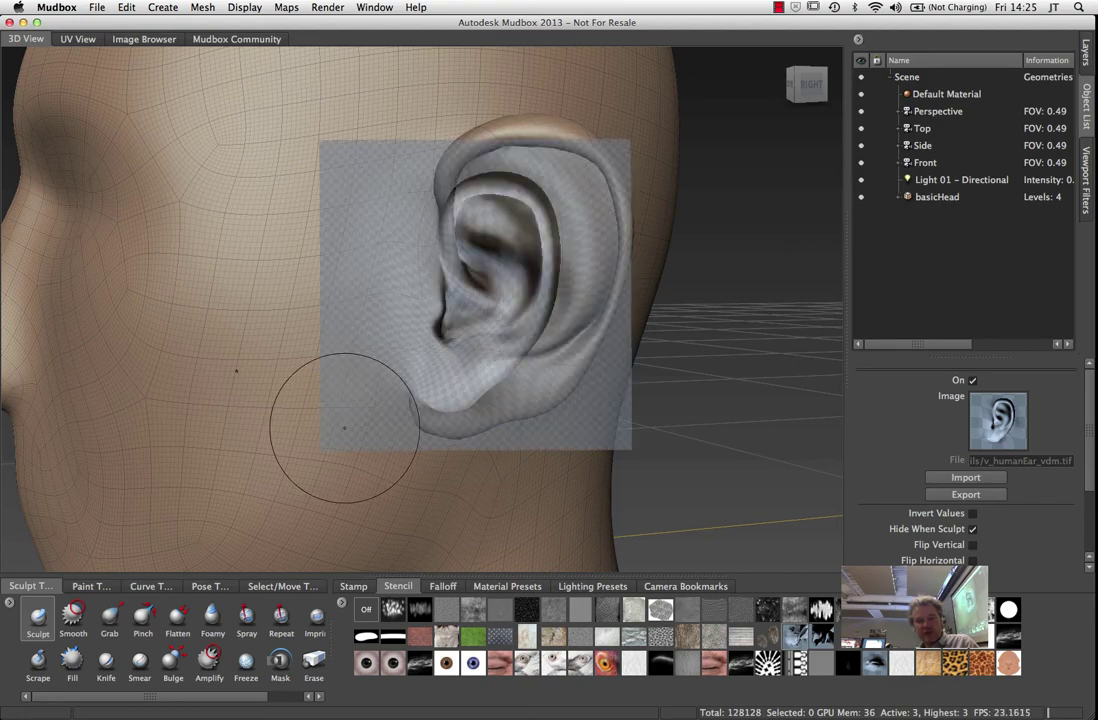
{"action": "left_click_drag", "start_coordinate": [343, 416], "coordinate": [467, 432], "text": "alt"}
{"action": "right_click_drag", "start_coordinate": [468, 432], "coordinate": [449, 409], "text": "alt"}
{"action": "left_click_drag", "start_coordinate": [449, 409], "coordinate": [210, 421], "text": "alt"}
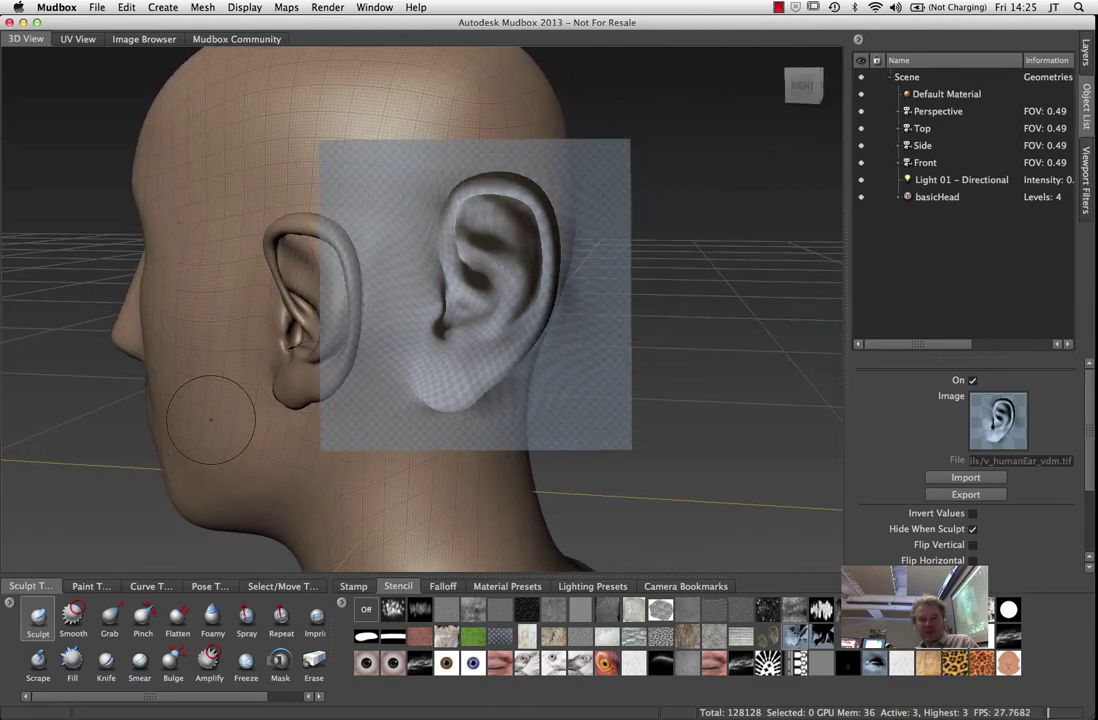
{"action": "key", "text": "super+z"}
Set the Sculpt brush strength to 100 and brush an ear onto the side of the head through the stencil
{"action": "mouse_move", "coordinate": [373, 397]}
{"action": "middle_mouse_down", "text": "alt"}
{"action": "mouse_move", "coordinate": [449, 451]}
{"action": "mouse_move", "coordinate": [436, 451]}
{"action": "mouse_move", "coordinate": [471, 398]}
{"action": "middle_mouse_up", "text": "alt"}
{"action": "mouse_move", "coordinate": [471, 398]}
{"action": "left_mouse_down", "text": "alt"}
{"action": "mouse_move", "coordinate": [535, 437]}
{"action": "mouse_move", "coordinate": [512, 436]}
{"action": "mouse_move", "coordinate": [540, 428]}
{"action": "mouse_move", "coordinate": [521, 433]}
{"action": "left_mouse_up", "text": "alt"}
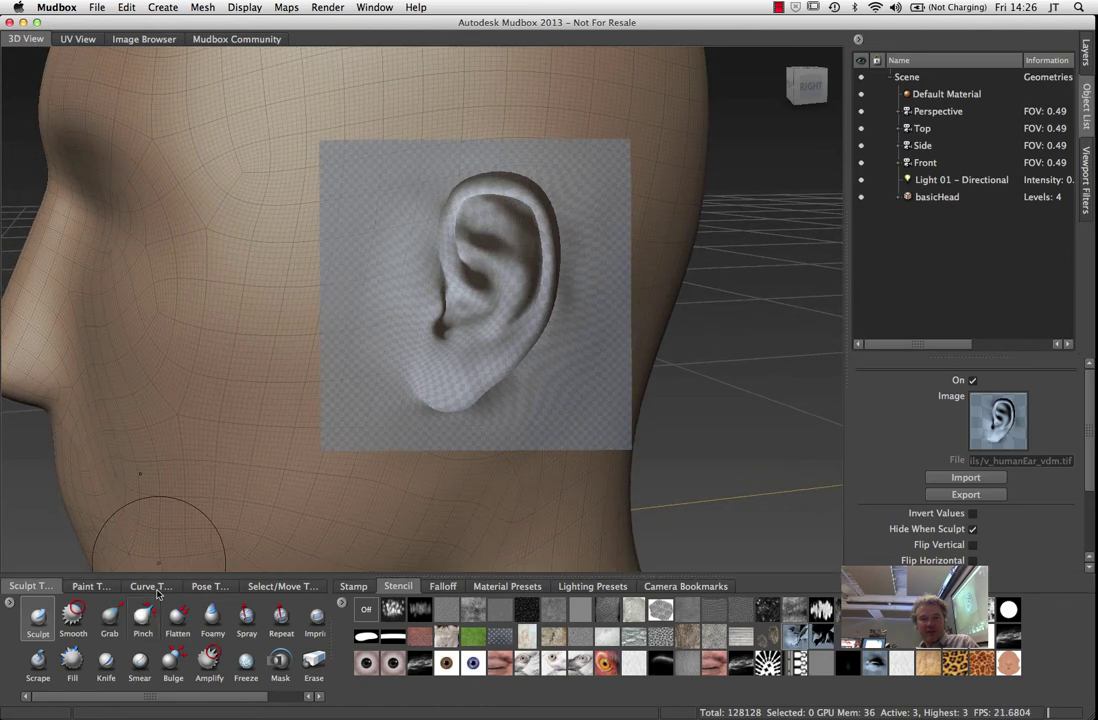
{"action": "left_click", "coordinate": [37, 615]}
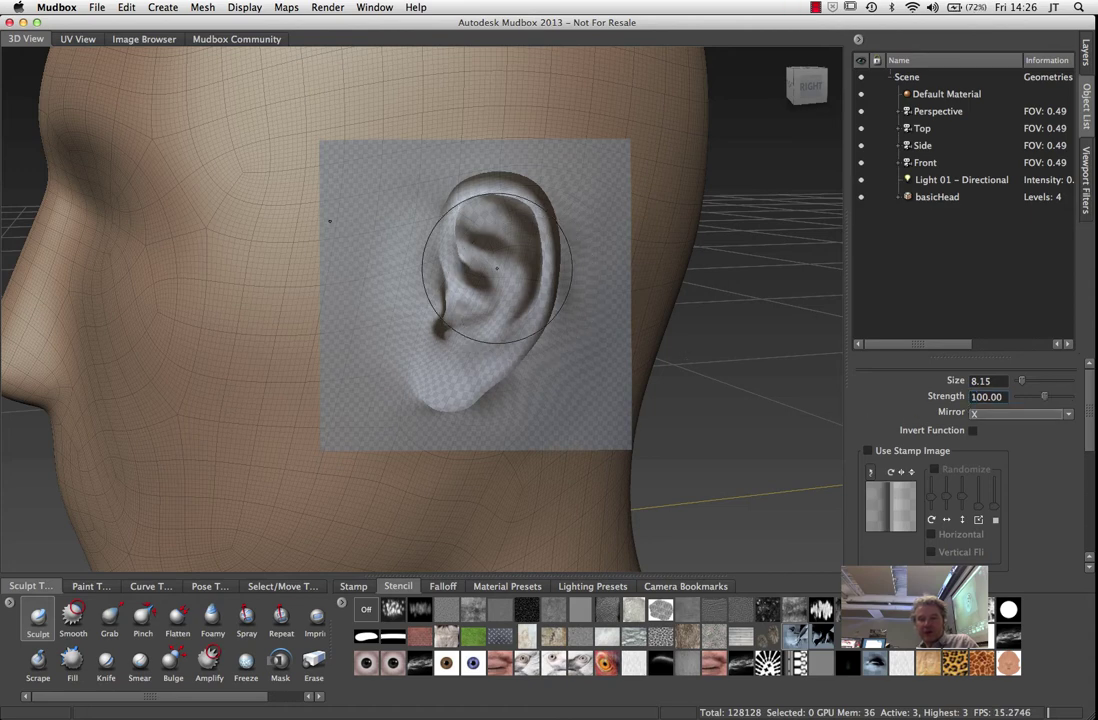
{"action": "mouse_move", "coordinate": [463, 229]}
{"action": "left_mouse_down"}
{"action": "mouse_move", "coordinate": [473, 223]}
{"action": "mouse_move", "coordinate": [445, 205]}
{"action": "mouse_move", "coordinate": [465, 195]}
{"action": "mouse_move", "coordinate": [576, 256]}
{"action": "mouse_move", "coordinate": [470, 310]}
{"action": "mouse_move", "coordinate": [430, 345]}
{"action": "mouse_move", "coordinate": [400, 340]}
{"action": "mouse_move", "coordinate": [509, 254]}
{"action": "mouse_move", "coordinate": [430, 200]}
{"action": "mouse_move", "coordinate": [470, 180]}
{"action": "mouse_move", "coordinate": [470, 300]}
{"action": "mouse_move", "coordinate": [490, 368]}
{"action": "mouse_move", "coordinate": [420, 340]}
{"action": "mouse_move", "coordinate": [465, 265]}
{"action": "mouse_move", "coordinate": [440, 205]}
{"action": "mouse_move", "coordinate": [478, 290]}
{"action": "left_mouse_up"}
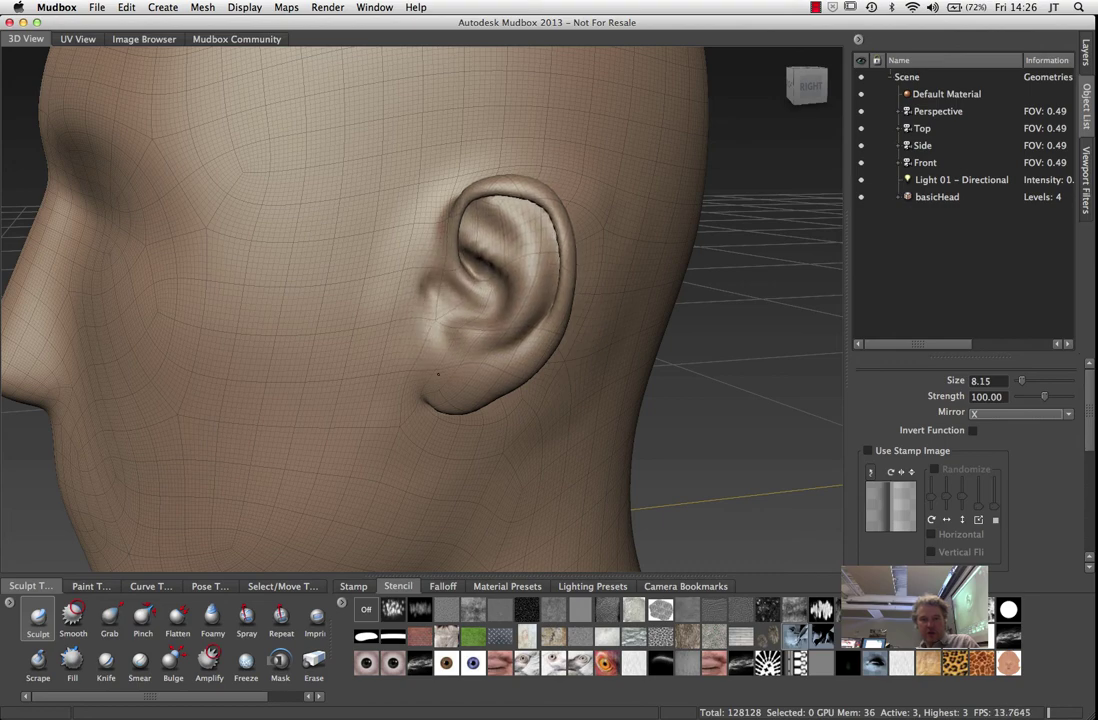
{"action": "key", "text": "q"}
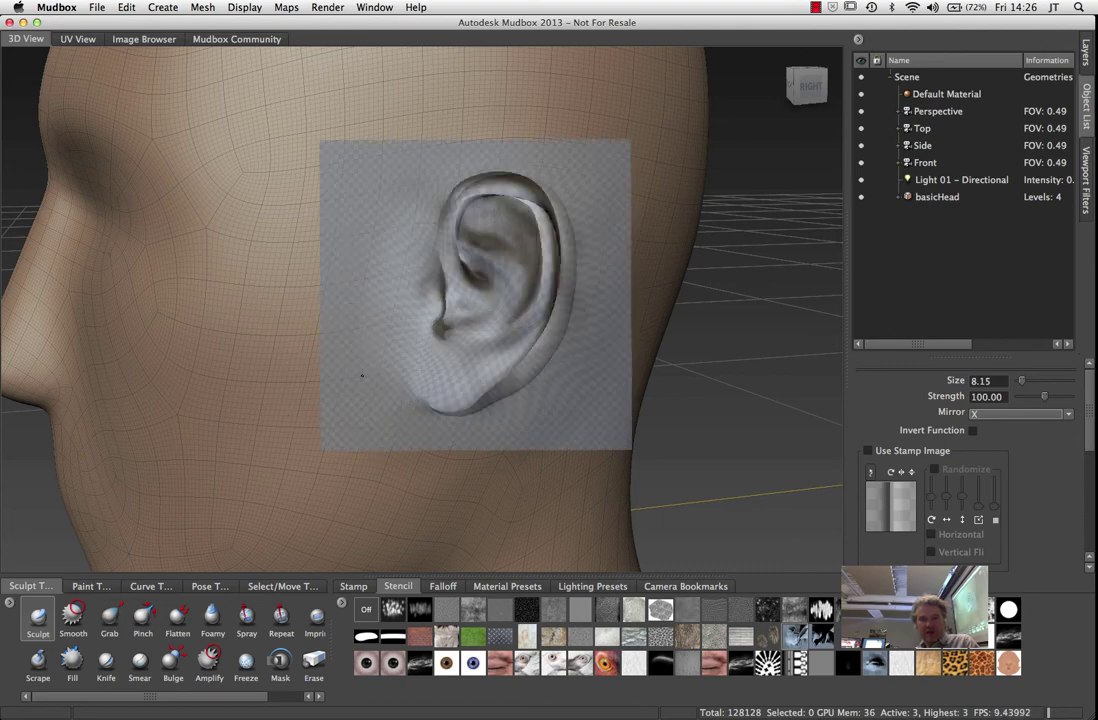
Turn off the ear stencil and inspect both sculpted ears from the front of the head
{"action": "left_click_drag", "start_coordinate": [356, 378], "coordinate": [491, 365], "text": "alt"}
{"action": "right_click_drag", "start_coordinate": [491, 365], "coordinate": [333, 312], "text": "alt"}
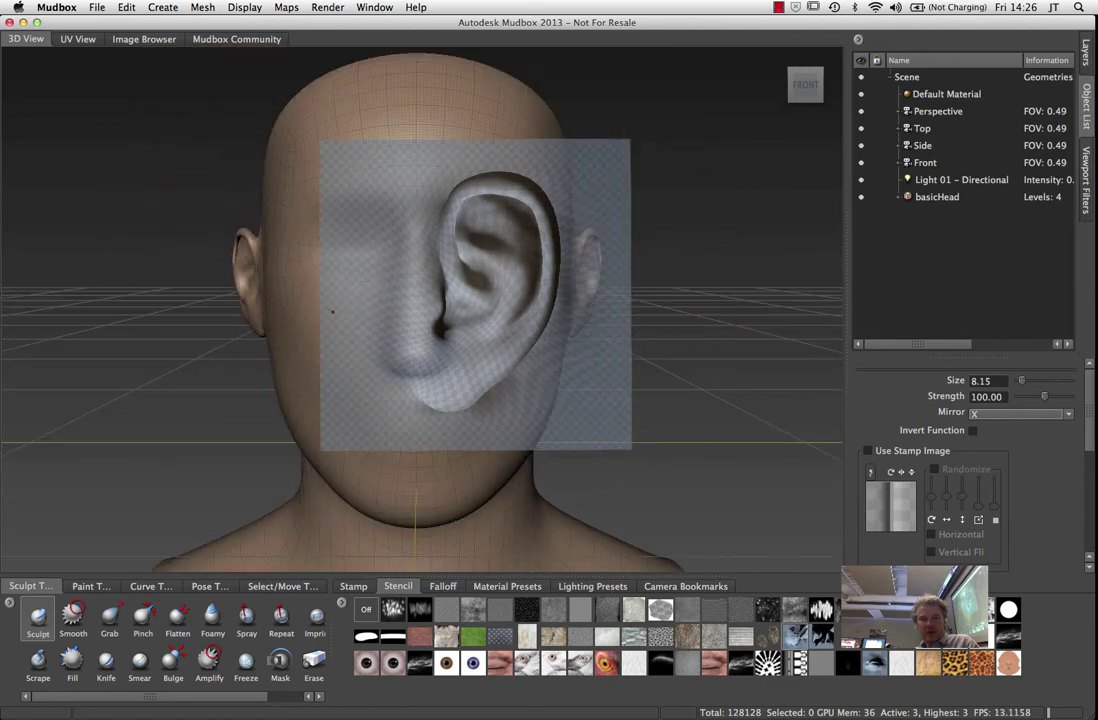
{"action": "left_click", "coordinate": [364, 612]}
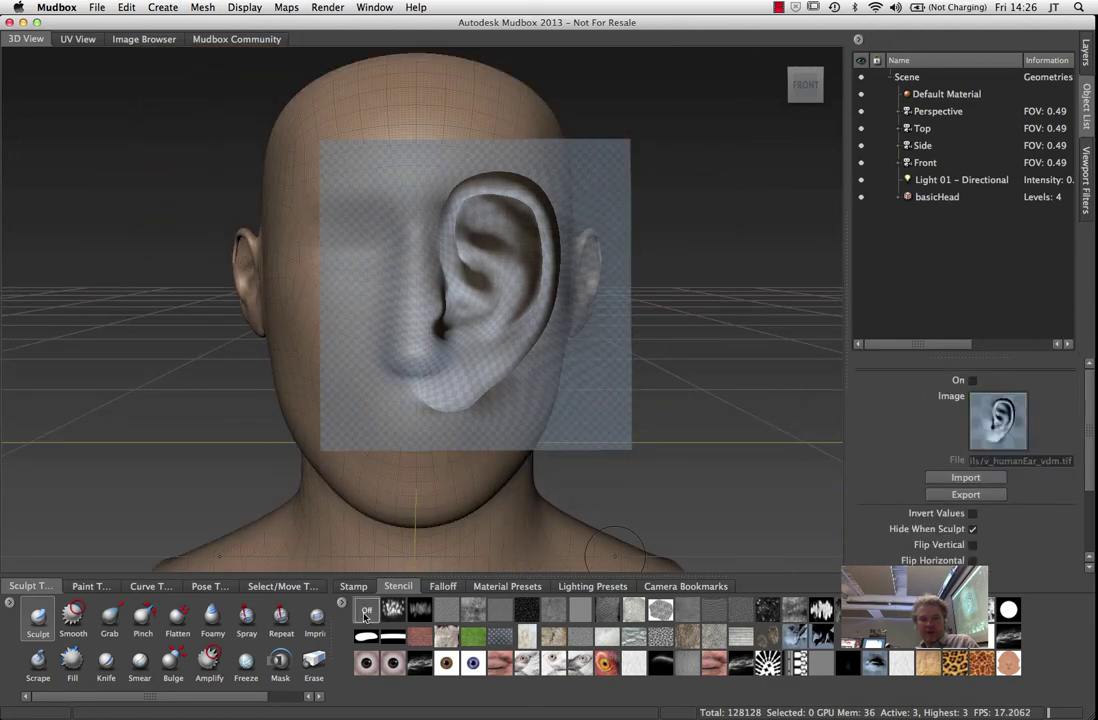
{"action": "left_click", "coordinate": [365, 614]}
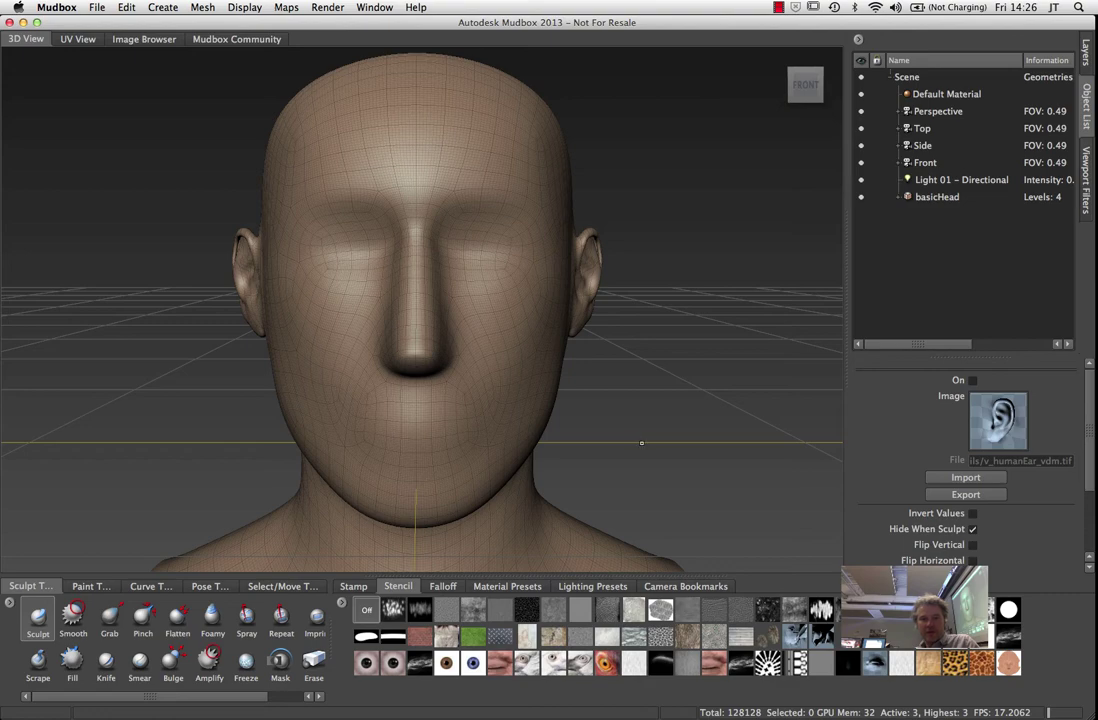
{"action": "left_click_drag", "start_coordinate": [642, 443], "coordinate": [618, 448], "text": "alt"}
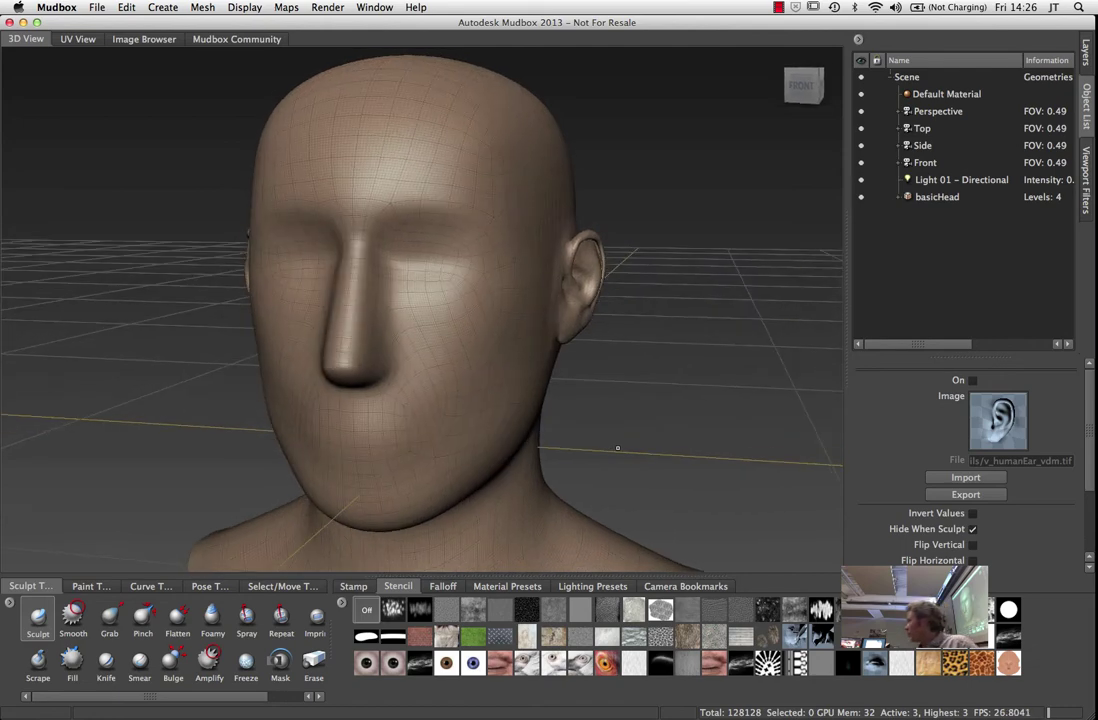
Load the eyebrows stencil and line up the head's brow area beneath it from the front
{"action": "left_click", "coordinate": [663, 668]}
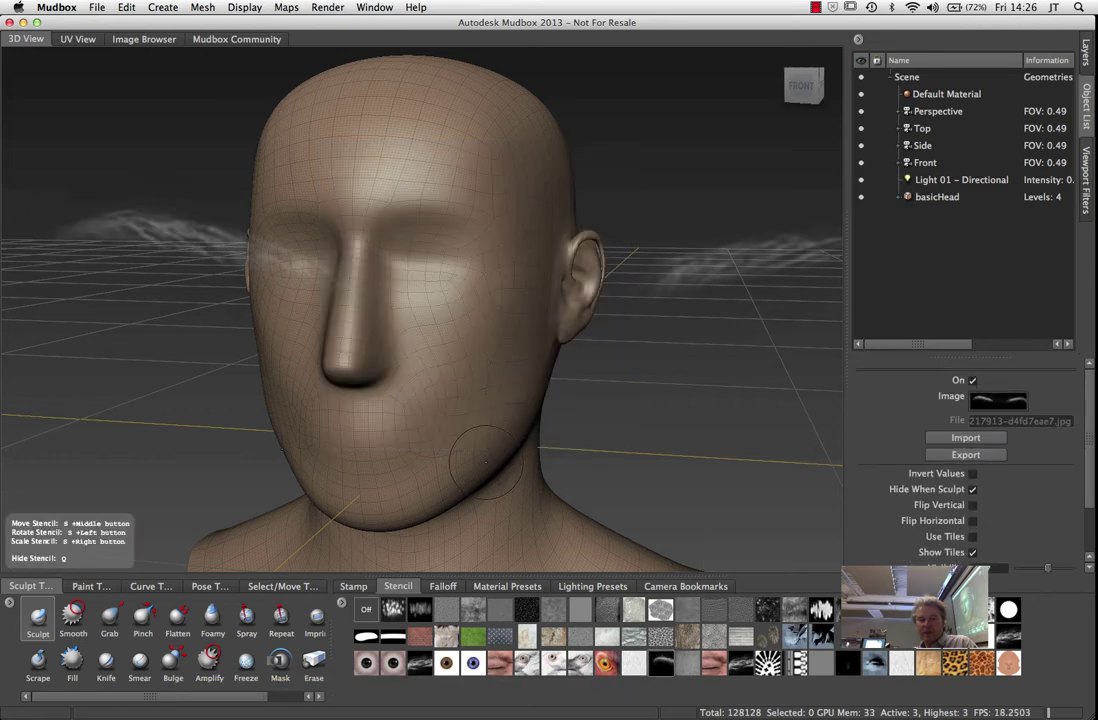
{"action": "mouse_move", "coordinate": [443, 436]}
{"action": "right_mouse_down", "text": "alt"}
{"action": "mouse_move", "coordinate": [540, 440]}
{"action": "mouse_move", "coordinate": [395, 440]}
{"action": "right_mouse_up", "text": "alt"}
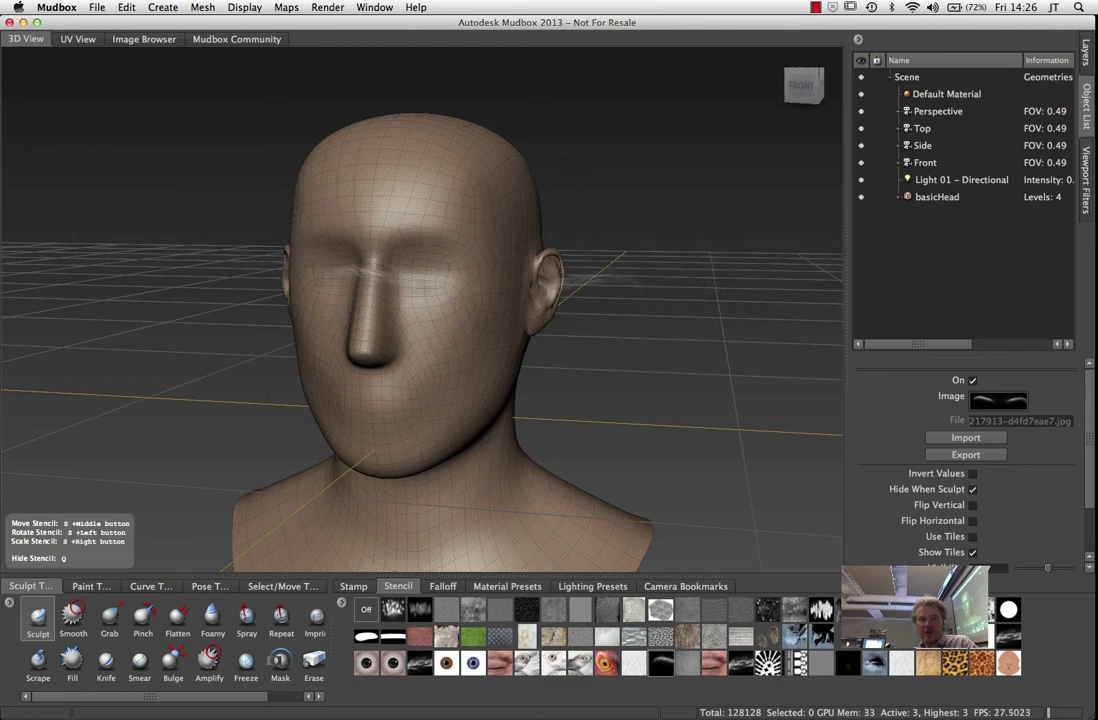
{"action": "left_click_drag", "start_coordinate": [278, 410], "coordinate": [309, 410], "text": "alt"}
{"action": "mouse_move", "coordinate": [333, 397]}
{"action": "right_mouse_down", "text": "alt"}
{"action": "mouse_move", "coordinate": [360, 400]}
{"action": "mouse_move", "coordinate": [320, 401]}
{"action": "mouse_move", "coordinate": [375, 404]}
{"action": "mouse_move", "coordinate": [355, 404]}
{"action": "right_mouse_up", "text": "alt"}
{"action": "mouse_move", "coordinate": [430, 435]}
{"action": "right_mouse_down", "text": "alt"}
{"action": "mouse_move", "coordinate": [445, 437]}
{"action": "mouse_move", "coordinate": [420, 440]}
{"action": "right_mouse_up", "text": "alt"}
{"action": "left_click_drag", "start_coordinate": [420, 440], "coordinate": [451, 471], "text": "alt"}
{"action": "mouse_move", "coordinate": [451, 471]}
{"action": "right_mouse_down", "text": "alt"}
{"action": "mouse_move", "coordinate": [468, 473]}
{"action": "mouse_move", "coordinate": [454, 475]}
{"action": "right_mouse_up", "text": "alt"}
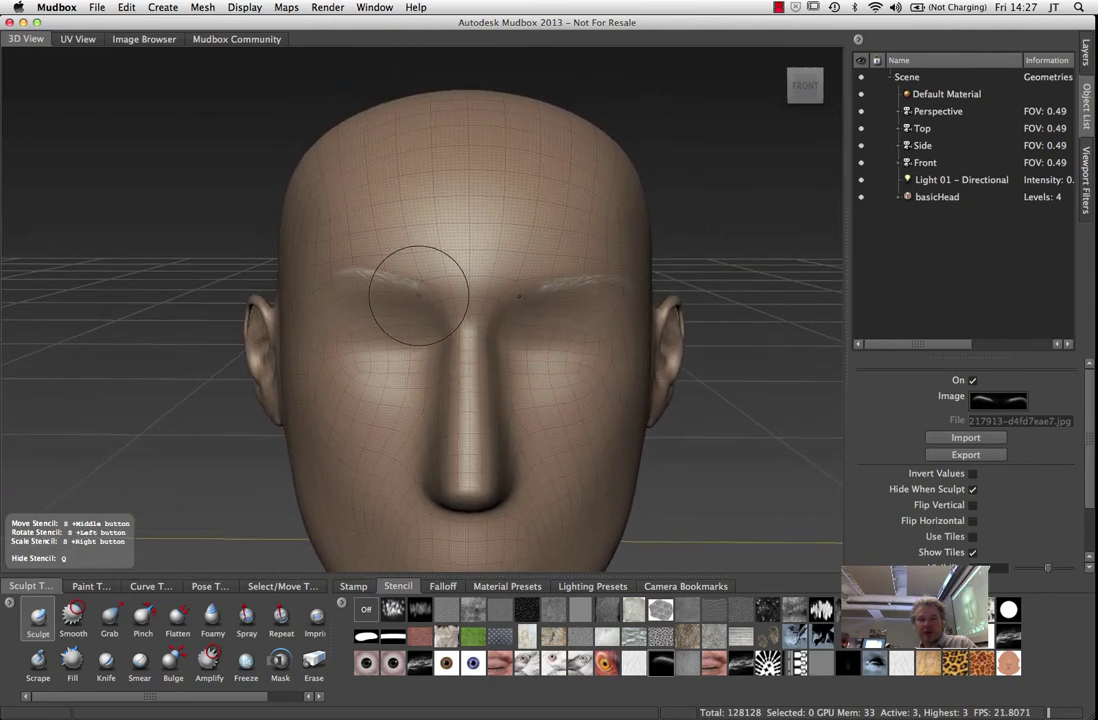
Try brushing the eyebrows onto the head through the stencil at full strength and undo the stroke
{"action": "mouse_move", "coordinate": [417, 287]}
{"action": "left_mouse_down"}
{"action": "mouse_move", "coordinate": [450, 275]}
{"action": "mouse_move", "coordinate": [570, 275]}
{"action": "left_mouse_up"}
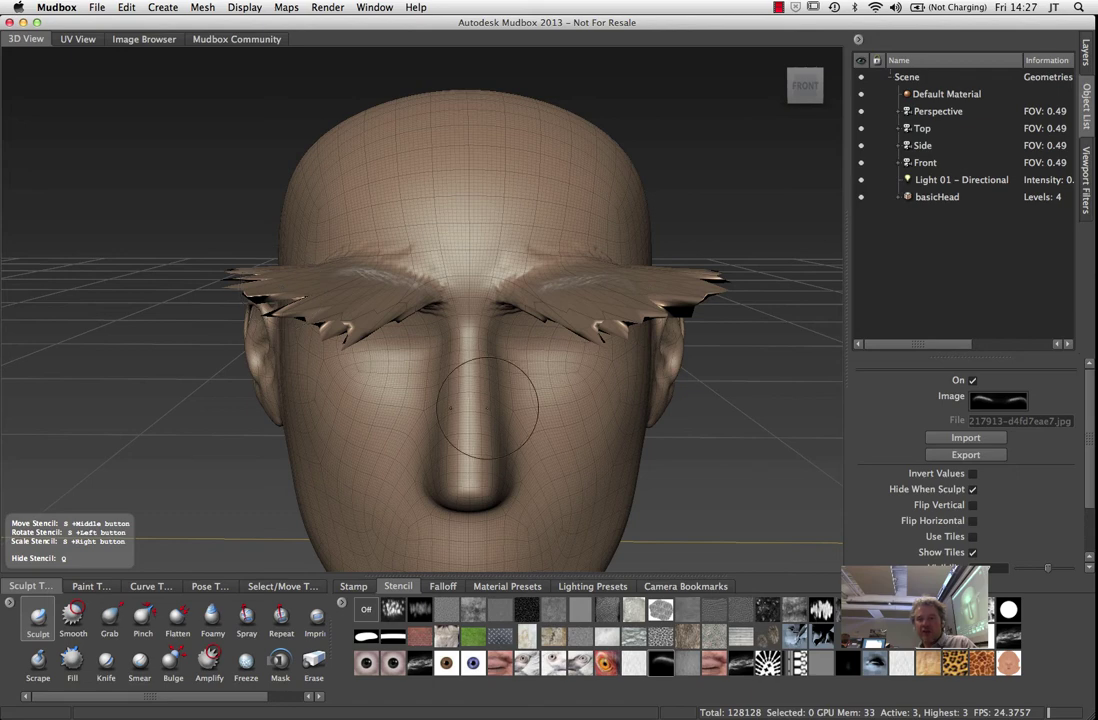
{"action": "key", "text": "super+z"}
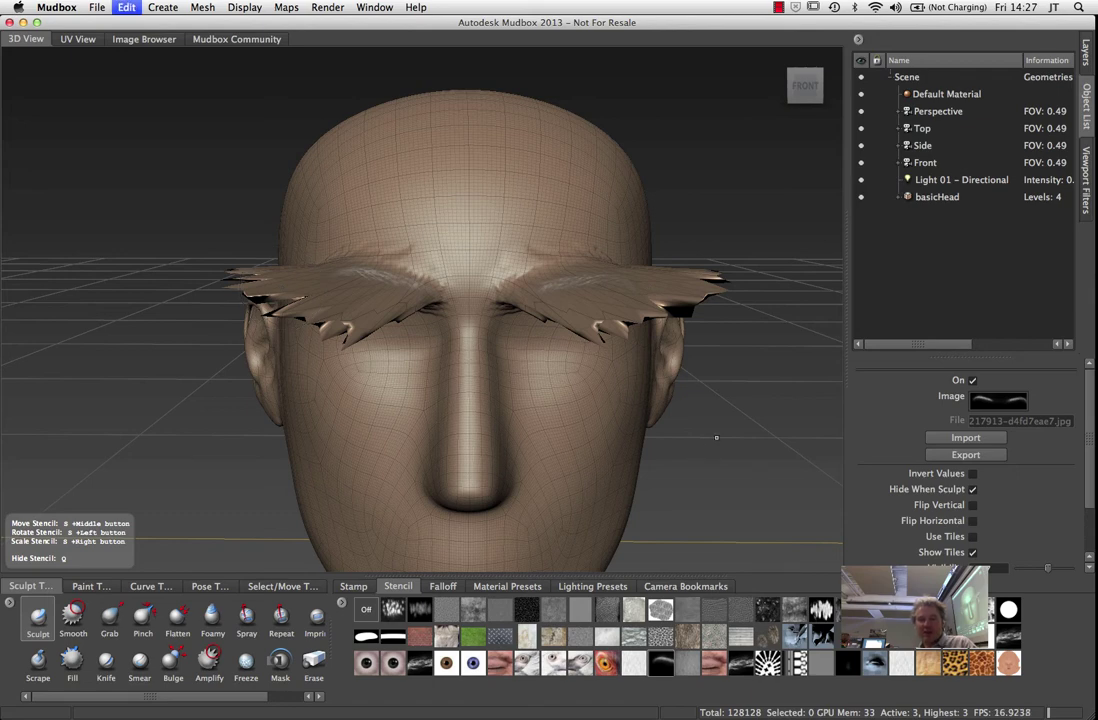
Set the Sculpt brush strength to 12 and brush eyebrows onto the brow area through the stencil, using a brush size of 2.22
{"action": "left_click", "coordinate": [38, 619]}
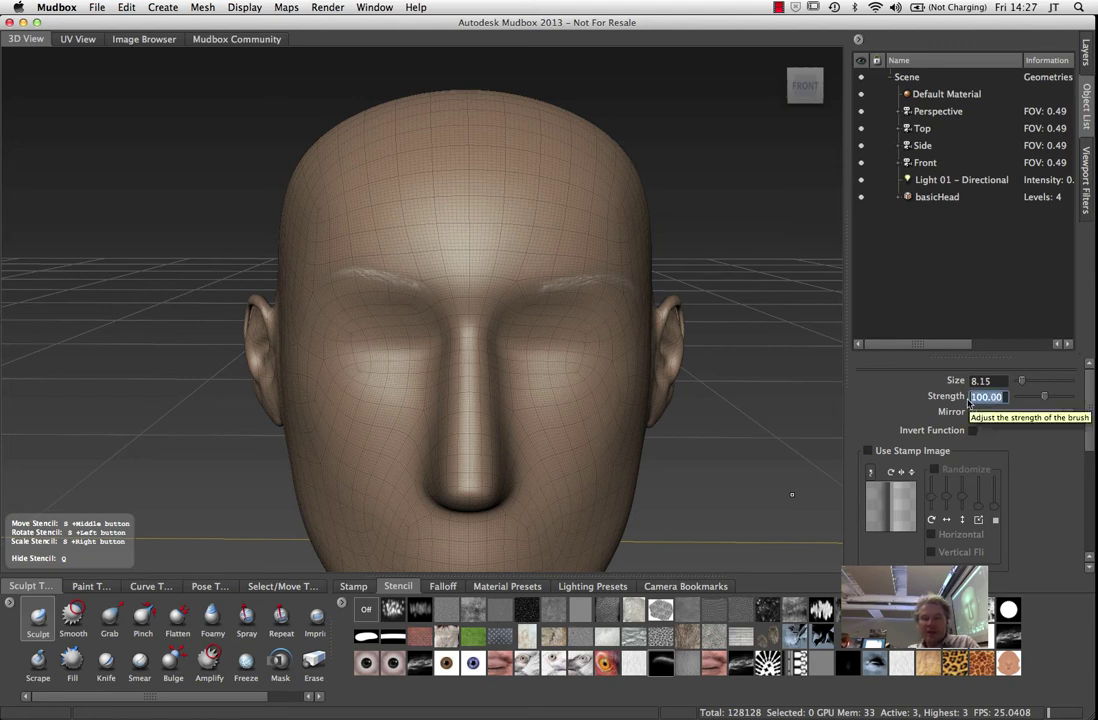
{"action": "left_click", "coordinate": [969, 401]}
{"action": "type", "text": "12"}
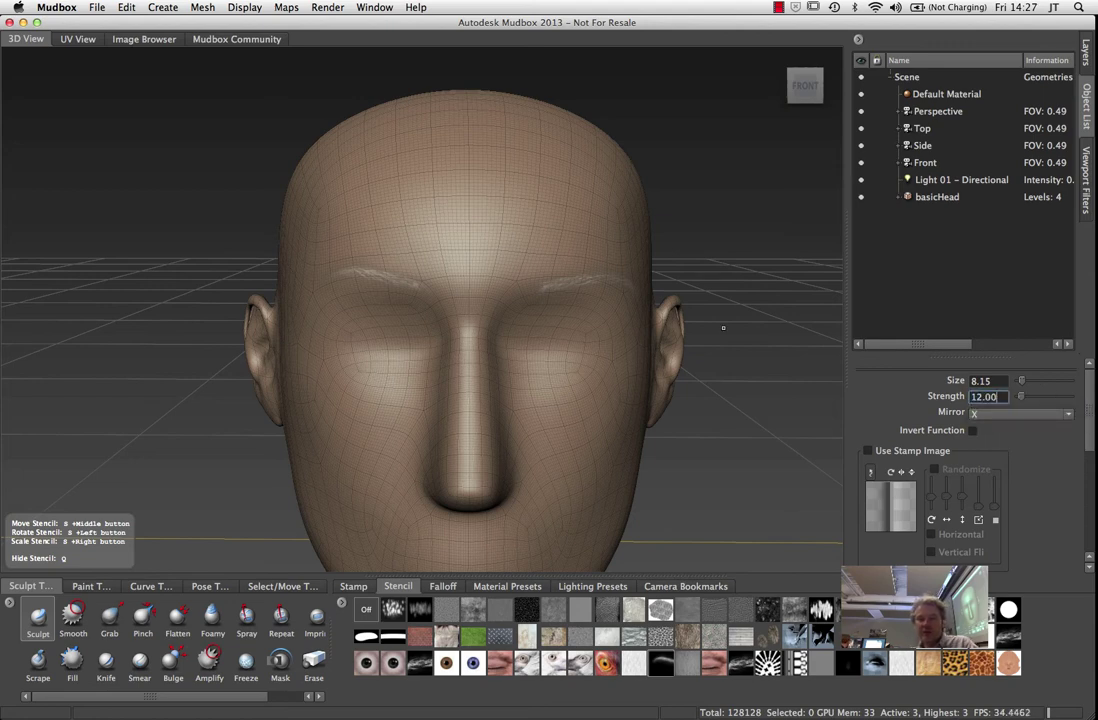
{"action": "mouse_move", "coordinate": [548, 345]}
{"action": "left_mouse_down"}
{"action": "mouse_move", "coordinate": [421, 338]}
{"action": "mouse_move", "coordinate": [330, 285]}
{"action": "left_mouse_up"}
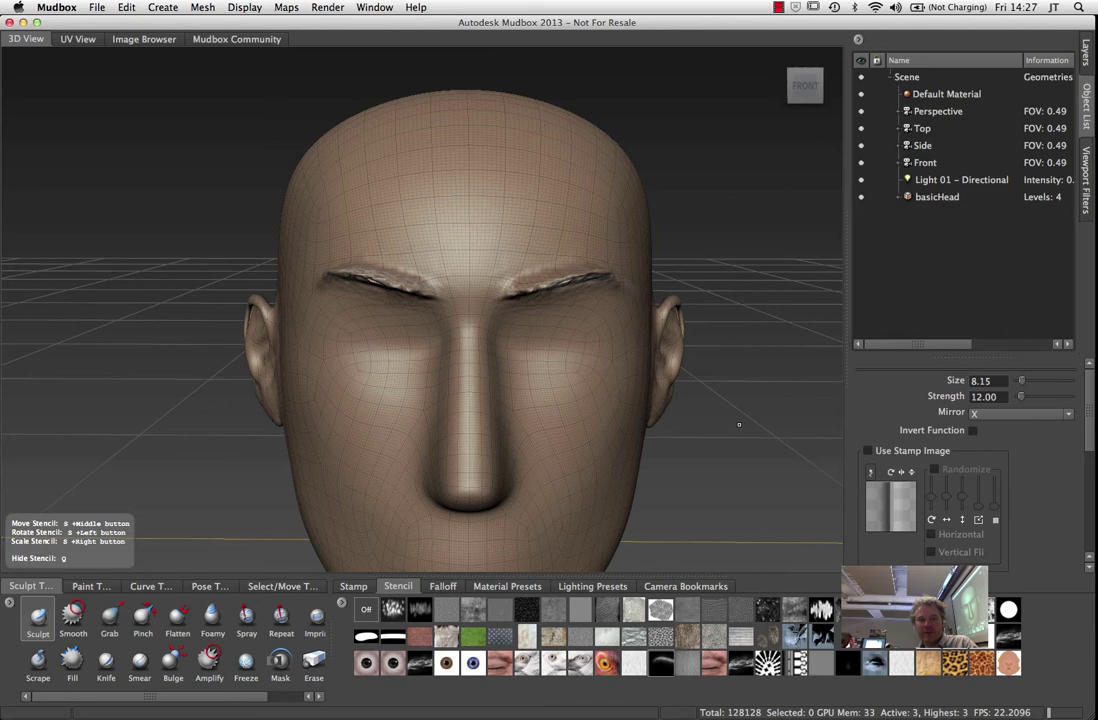
{"action": "left_click_drag", "start_coordinate": [739, 424], "coordinate": [754, 421], "text": "alt"}
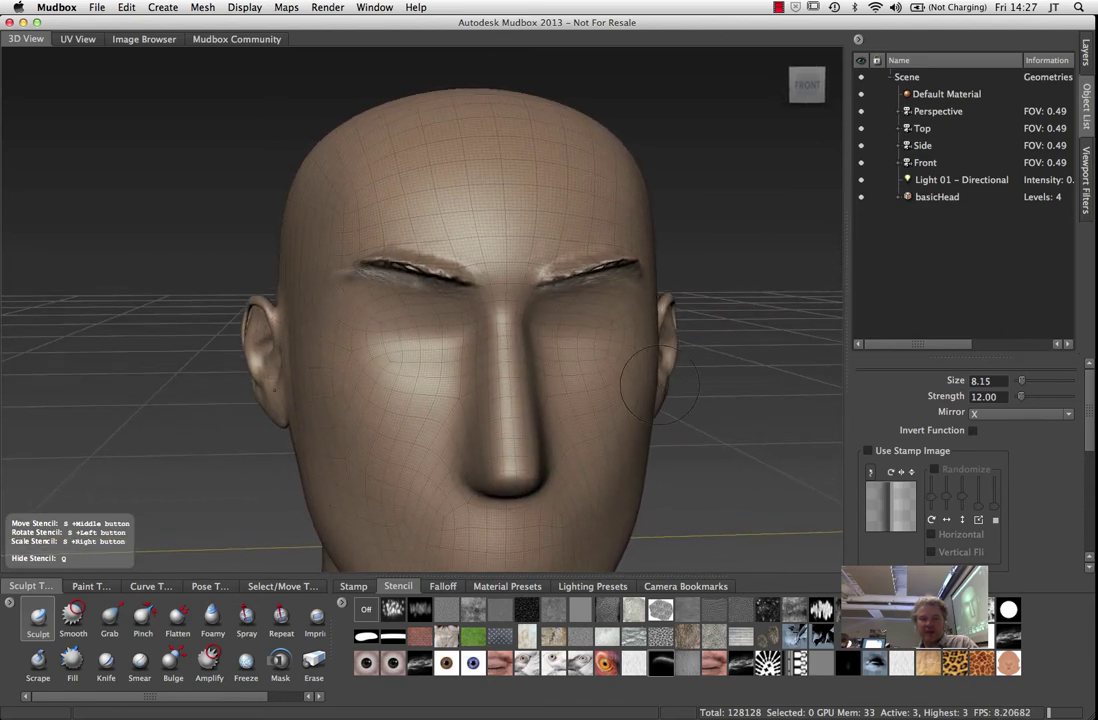
{"action": "mouse_move", "coordinate": [345, 282]}
{"action": "left_mouse_down"}
{"action": "mouse_move", "coordinate": [325, 265]}
{"action": "mouse_move", "coordinate": [340, 280]}
{"action": "mouse_move", "coordinate": [364, 266]}
{"action": "mouse_move", "coordinate": [380, 208]}
{"action": "mouse_move", "coordinate": [398, 210]}
{"action": "mouse_move", "coordinate": [355, 262]}
{"action": "mouse_move", "coordinate": [310, 215]}
{"action": "mouse_move", "coordinate": [366, 200]}
{"action": "left_mouse_up"}
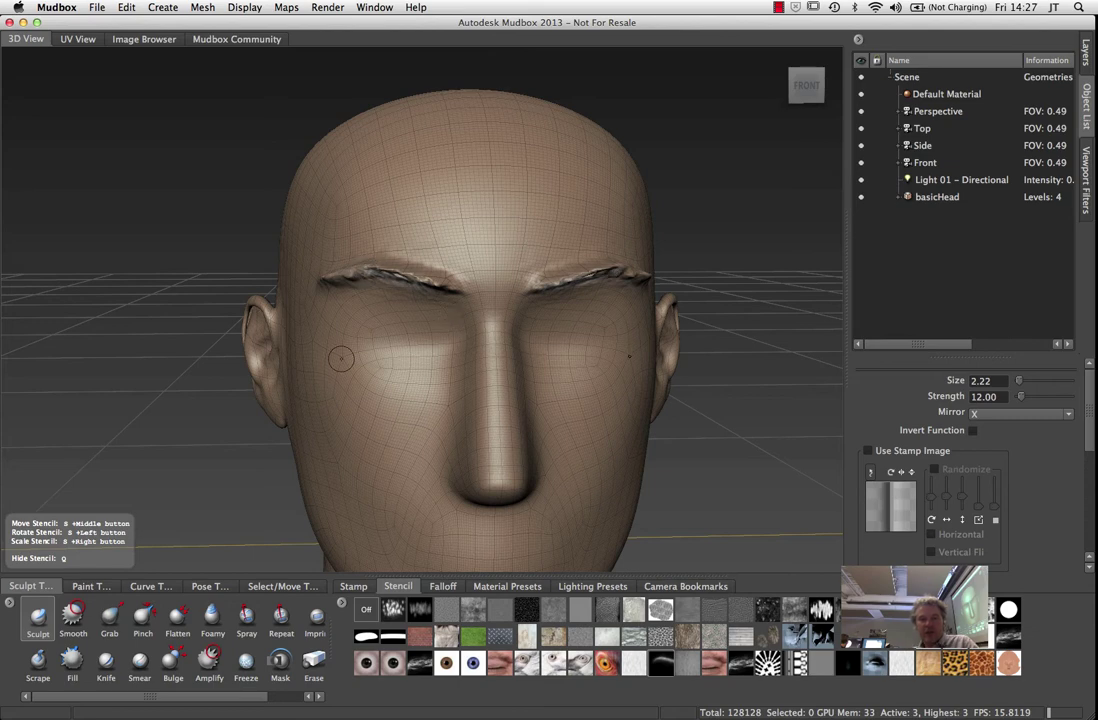
Choose the Smooth brush, turn off the eyebrows stencil and enlarge the brush to size 3.72
{"action": "mouse_move", "coordinate": [222, 449]}
{"action": "left_mouse_down", "text": "alt"}
{"action": "mouse_move", "coordinate": [289, 447]}
{"action": "mouse_move", "coordinate": [271, 425]}
{"action": "left_mouse_up", "text": "alt"}
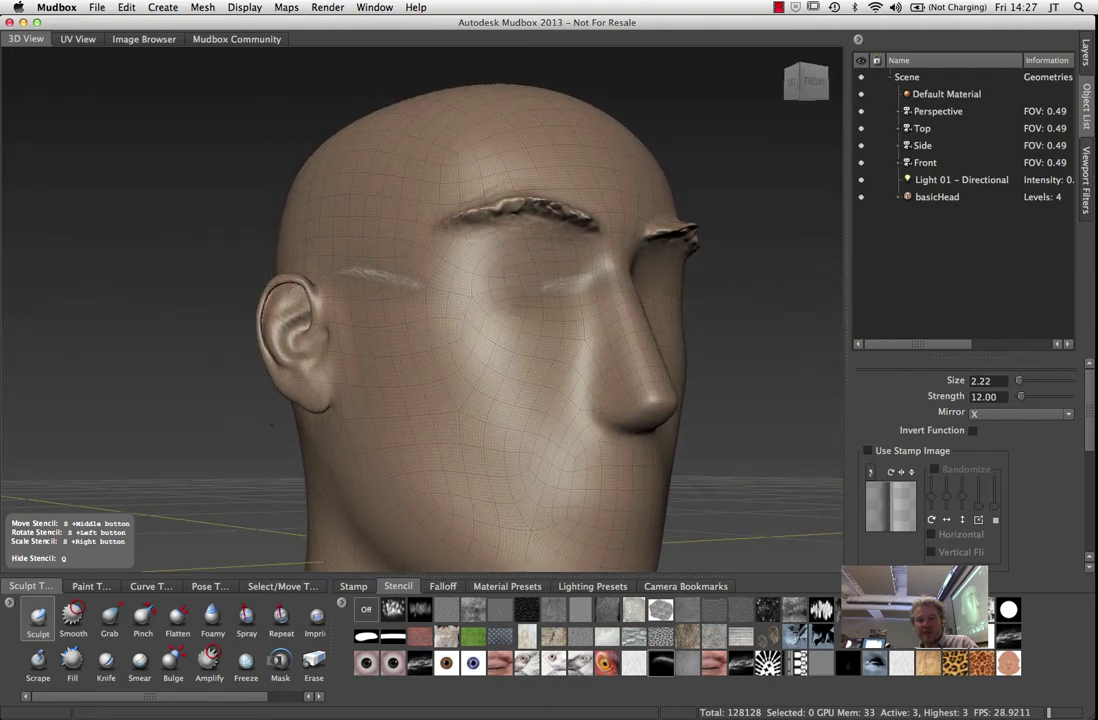
{"action": "left_click", "coordinate": [72, 622]}
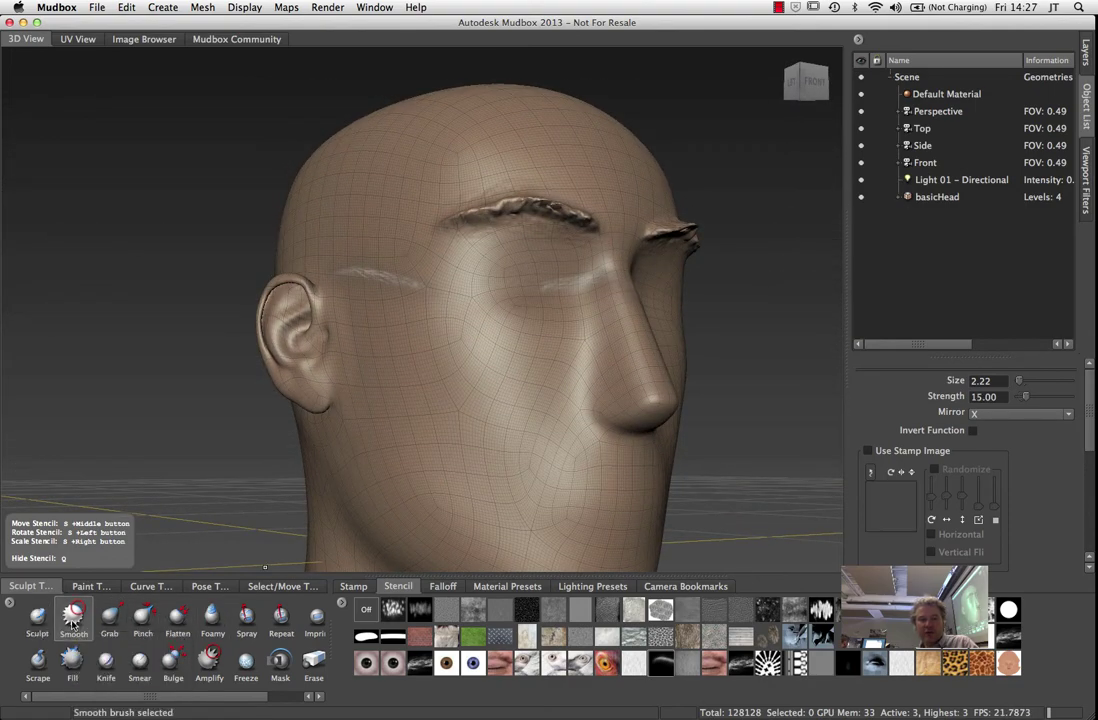
{"action": "left_click_drag", "start_coordinate": [381, 541], "coordinate": [407, 502], "text": "alt"}
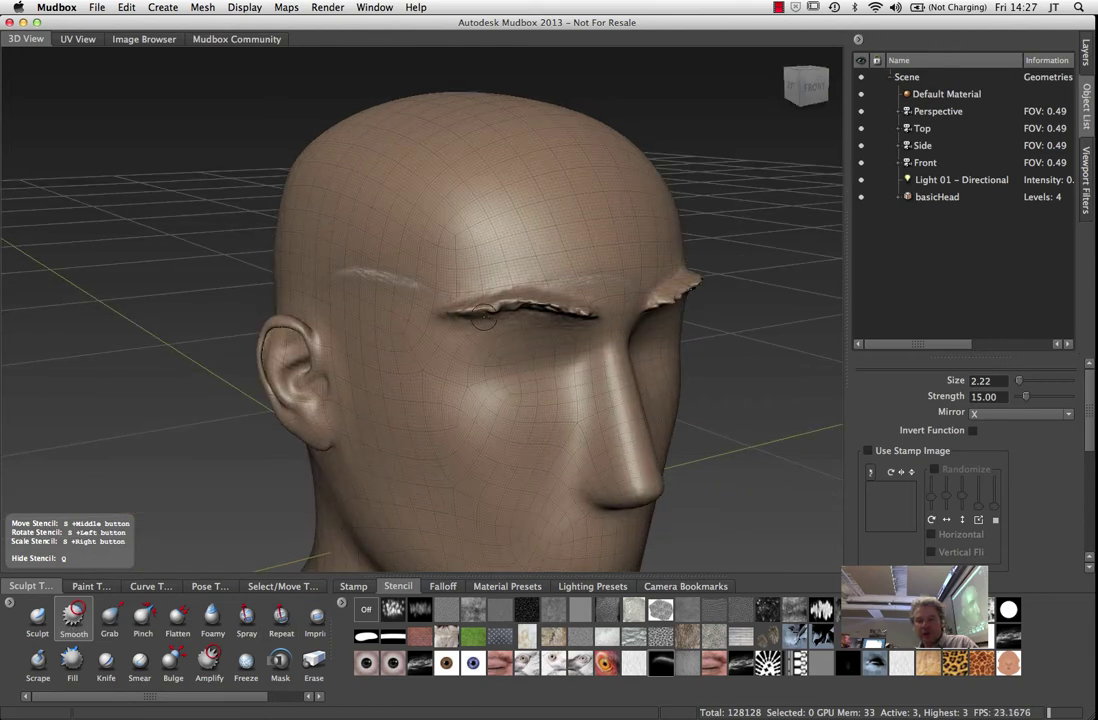
{"action": "left_click", "coordinate": [366, 609]}
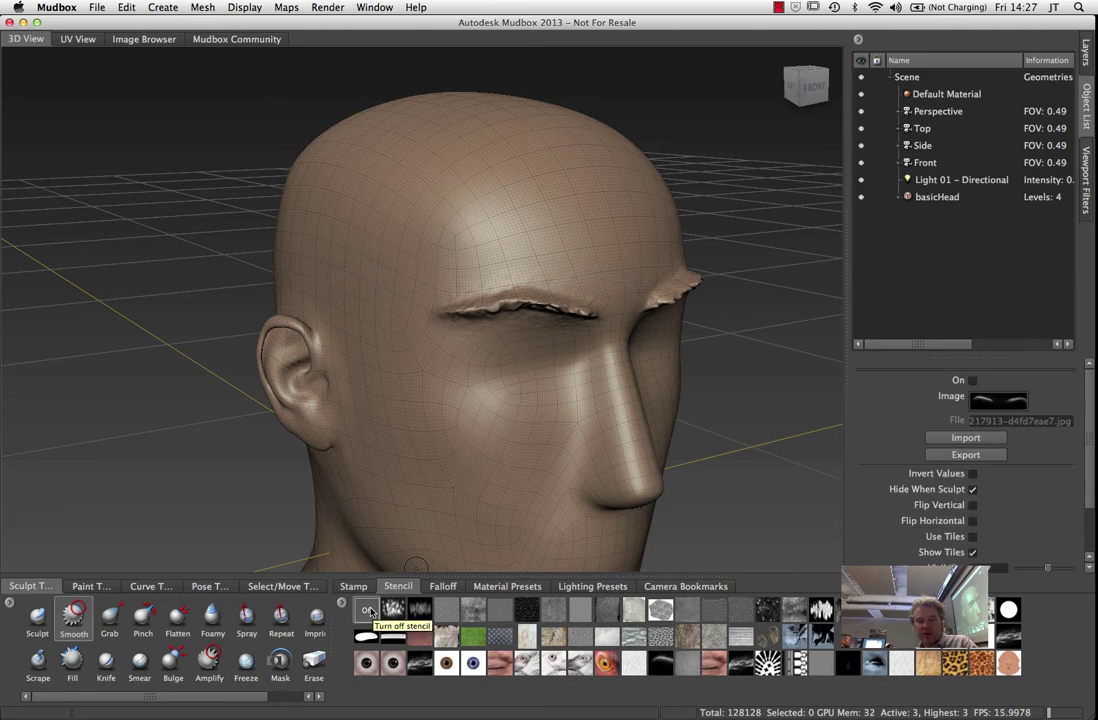
{"action": "left_click_drag", "start_coordinate": [490, 431], "coordinate": [488, 344]}
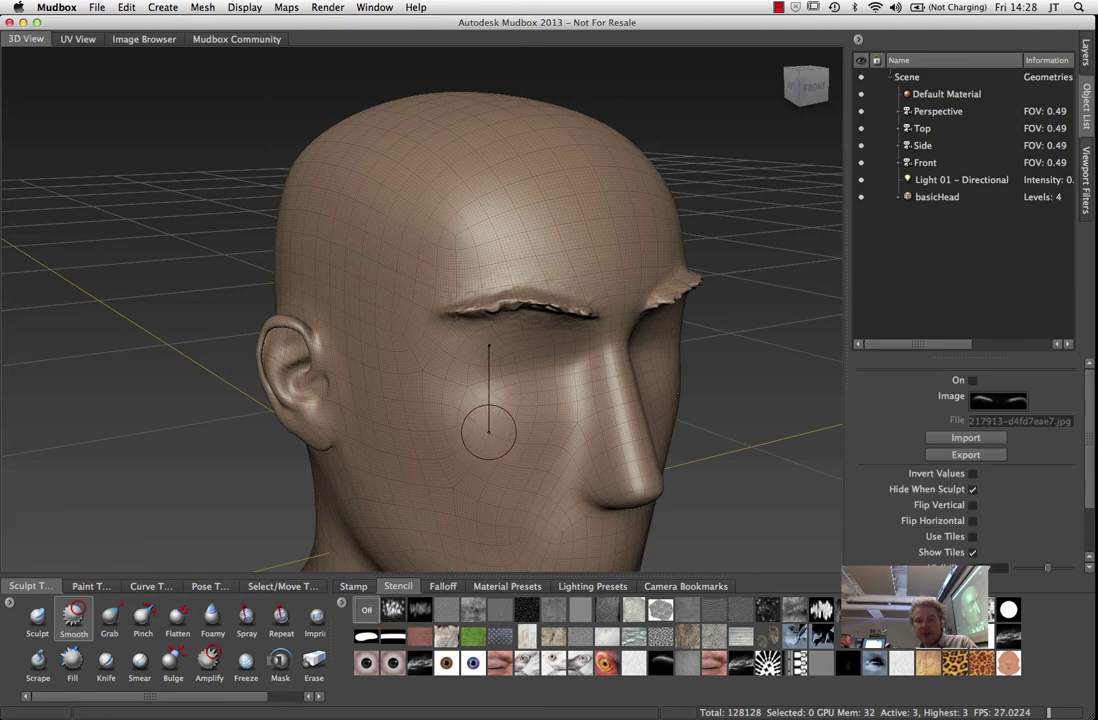
{"action": "mouse_move", "coordinate": [455, 429]}
{"action": "left_mouse_down"}
{"action": "mouse_move", "coordinate": [453, 343]}
{"action": "mouse_move", "coordinate": [491, 345]}
{"action": "mouse_move", "coordinate": [472, 345]}
{"action": "left_mouse_up"}
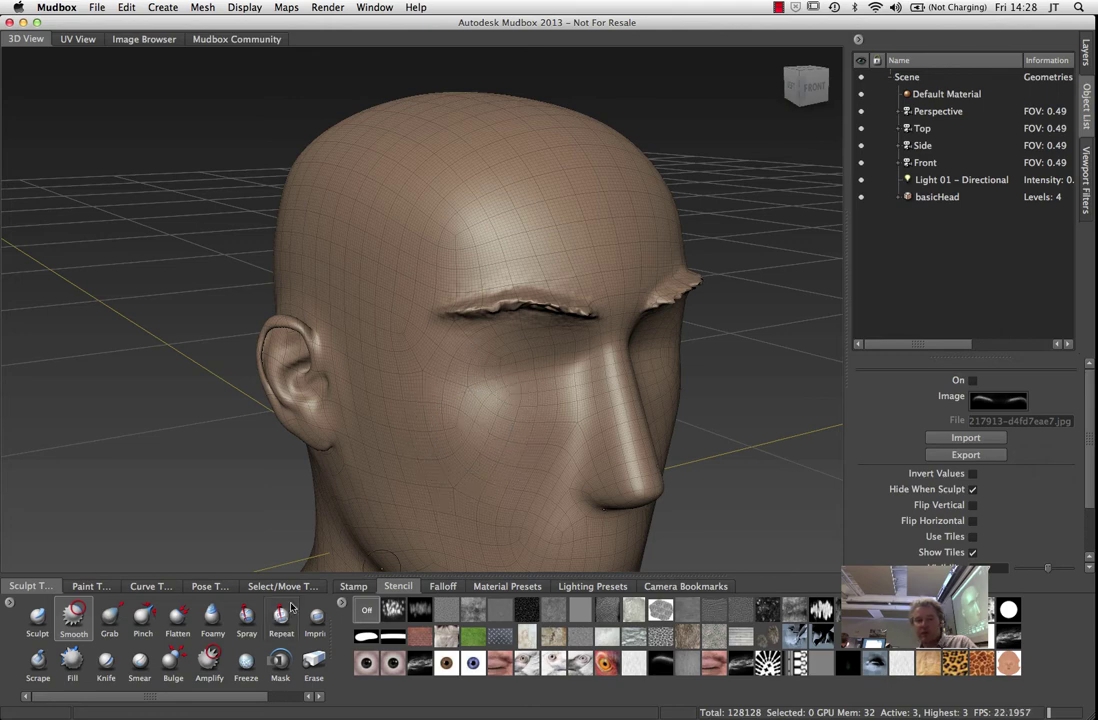
Smooth the rough eyebrows into soft brow ridges, raising the Smooth brush strength to 24.70, and check them from both sides
{"action": "left_click", "coordinate": [72, 619]}
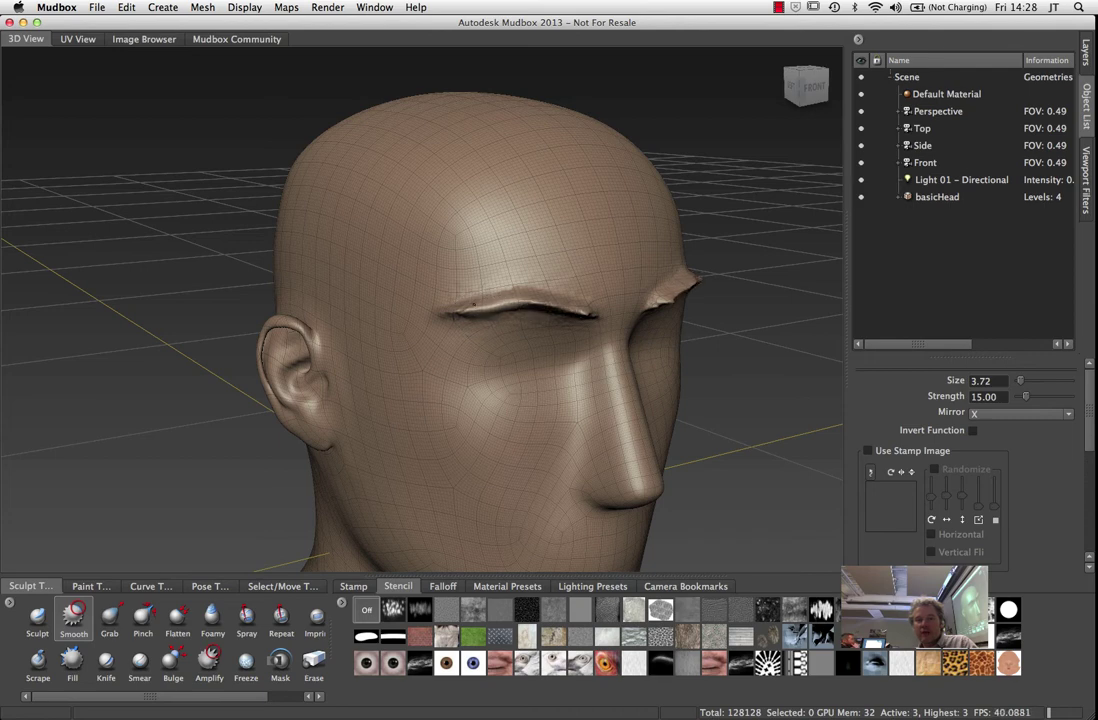
{"action": "left_click_drag", "start_coordinate": [494, 337], "coordinate": [501, 321], "text": "alt"}
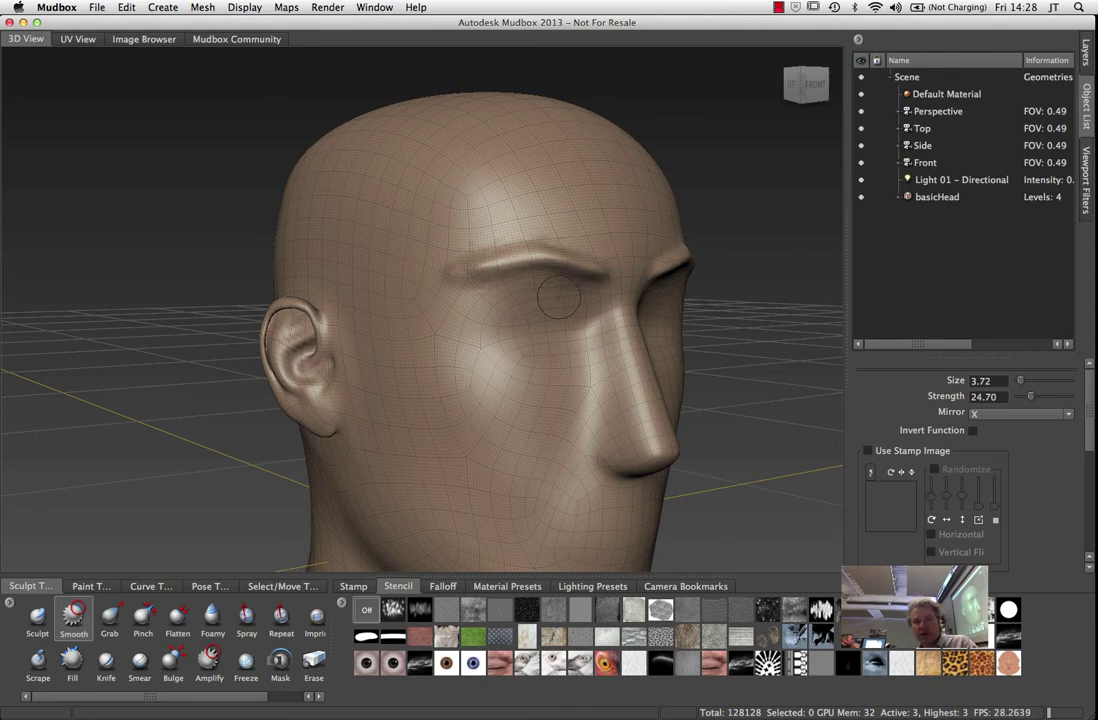
{"action": "left_click_drag", "start_coordinate": [558, 297], "coordinate": [462, 282], "text": "alt"}
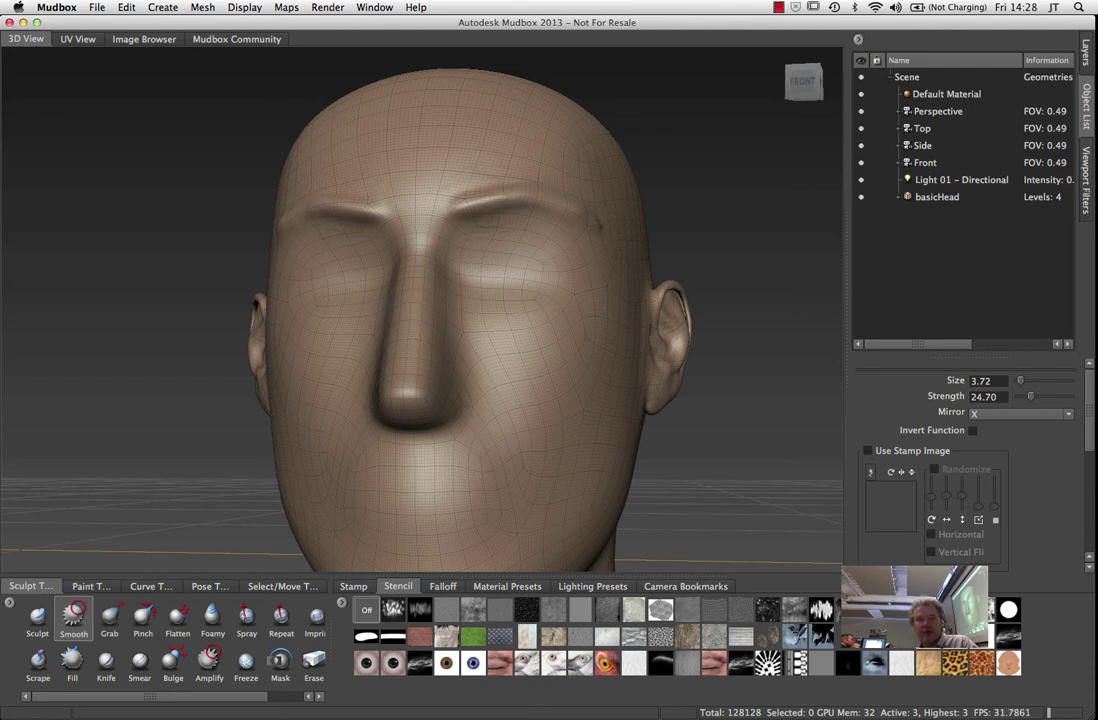
{"action": "left_click_drag", "start_coordinate": [602, 237], "coordinate": [474, 221], "text": "alt"}
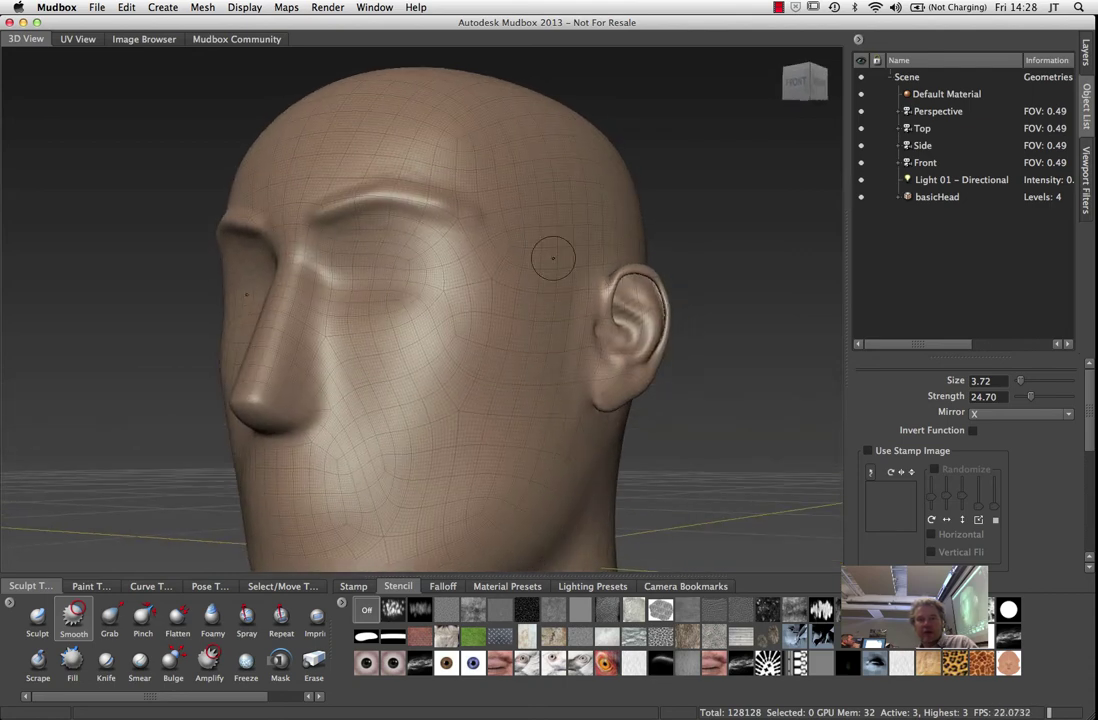
{"action": "left_click_drag", "start_coordinate": [381, 179], "coordinate": [480, 184], "text": "alt"}
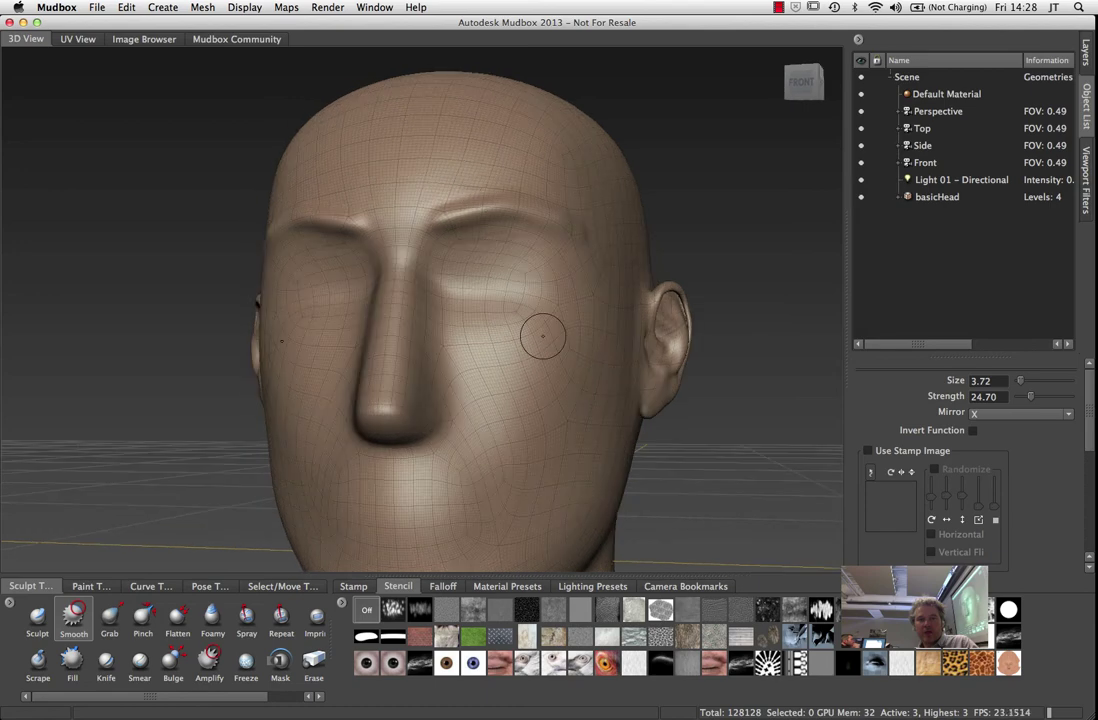
Build up nostrils on both sides of the nose with the Sculpt brush at size 3.72 and strength 12
{"action": "left_click_drag", "start_coordinate": [544, 262], "coordinate": [527, 326], "text": "alt"}
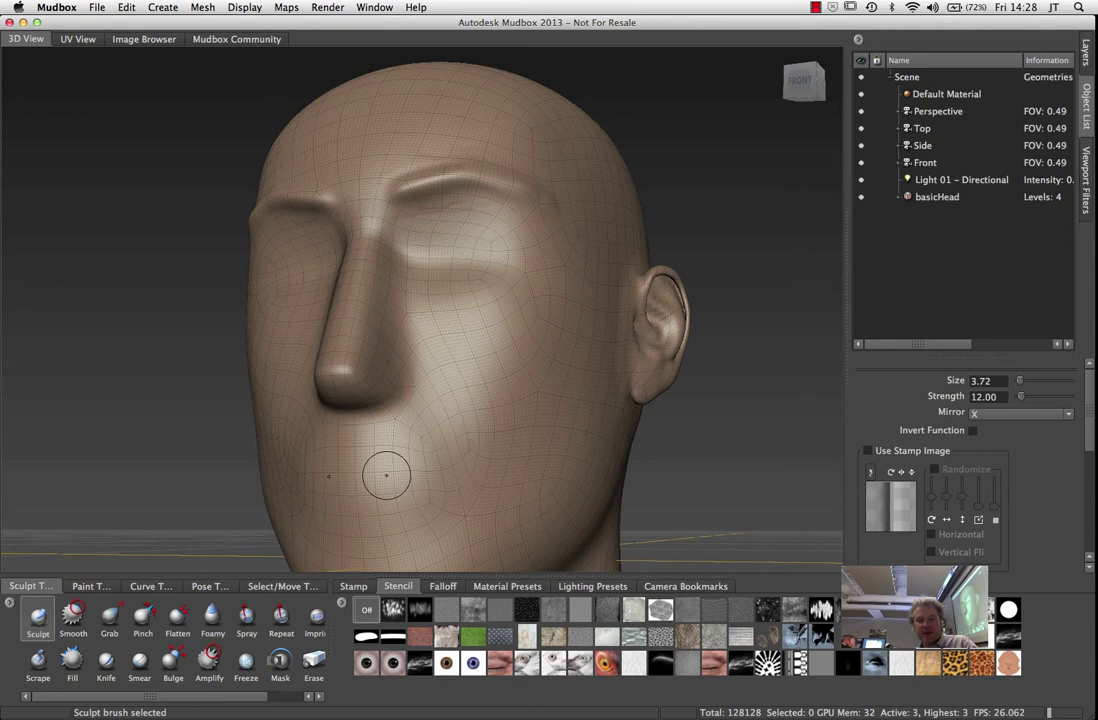
{"action": "left_click_drag", "start_coordinate": [397, 470], "coordinate": [375, 476], "text": "alt"}
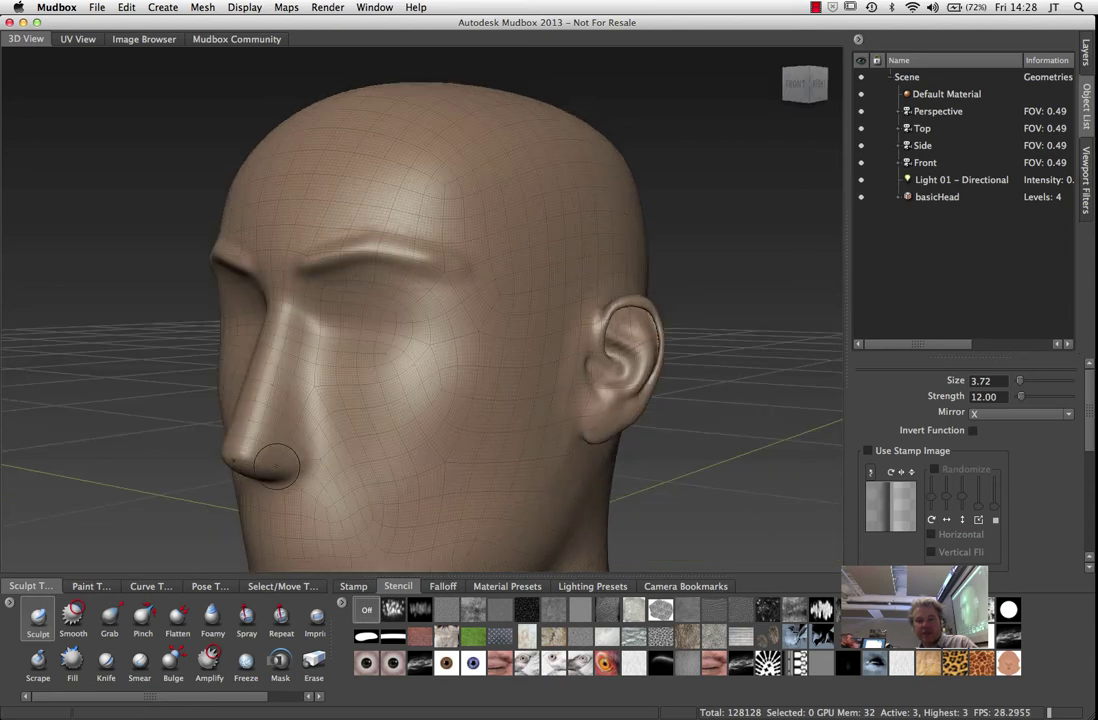
{"action": "mouse_move", "coordinate": [262, 460]}
{"action": "left_mouse_down"}
{"action": "mouse_move", "coordinate": [290, 457]}
{"action": "mouse_move", "coordinate": [303, 500]}
{"action": "mouse_move", "coordinate": [336, 511]}
{"action": "mouse_move", "coordinate": [648, 487]}
{"action": "left_mouse_up"}
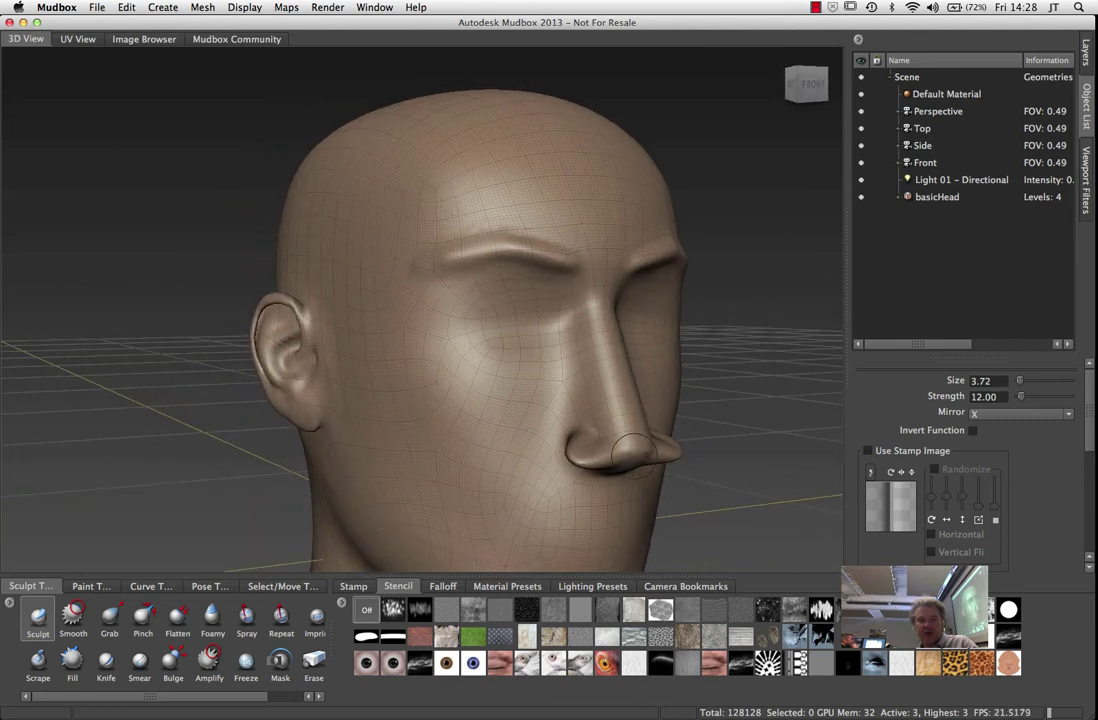
{"action": "left_click_drag", "start_coordinate": [605, 442], "coordinate": [600, 437]}
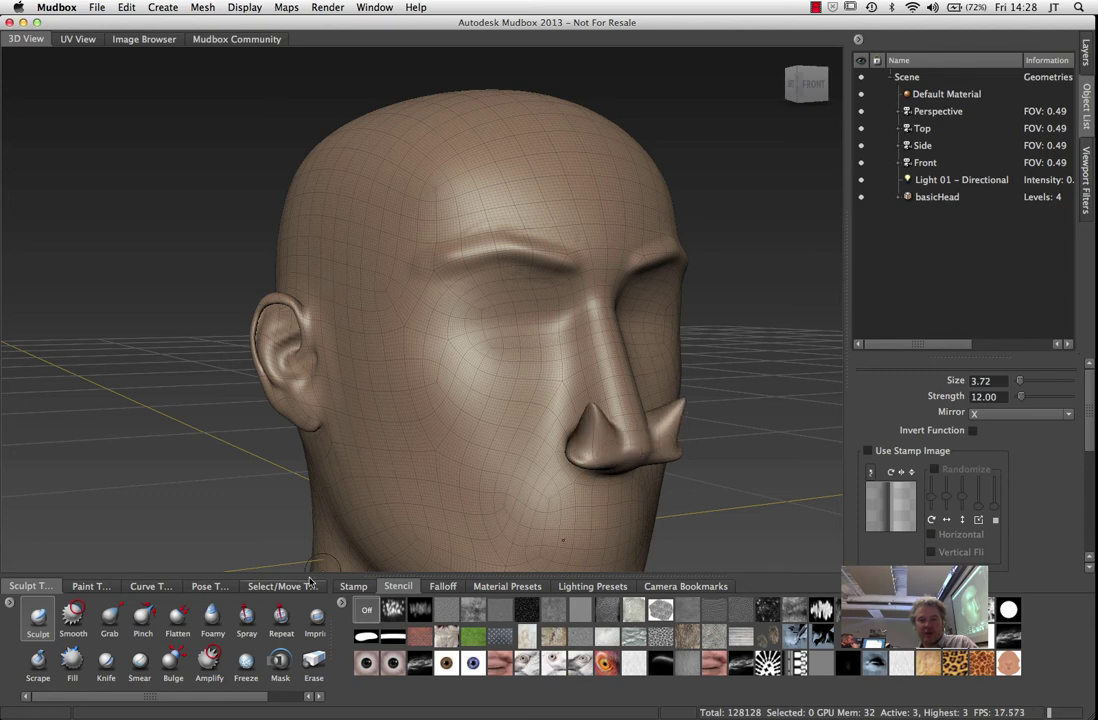
Round off the nostrils with the Smooth brush enlarged to size 8.09 and adjust the nose with the Grab brush
{"action": "left_click", "coordinate": [75, 620]}
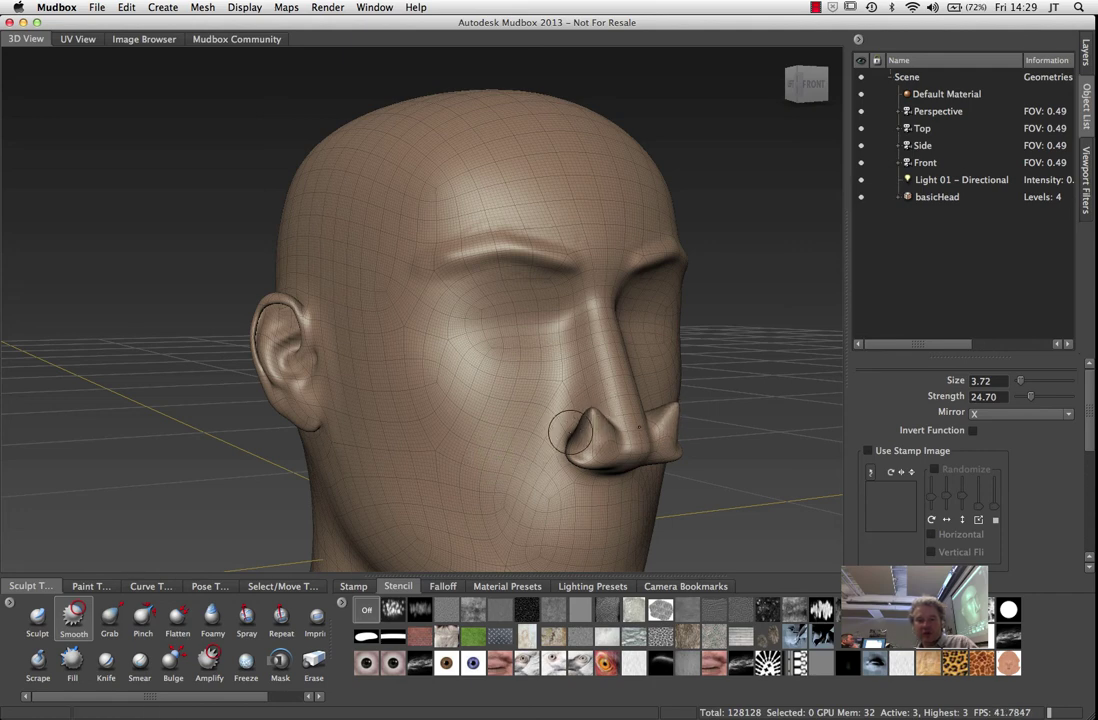
{"action": "key", "text": "b"}
{"action": "mouse_move", "coordinate": [567, 433]}
{"action": "left_mouse_down"}
{"action": "mouse_move", "coordinate": [680, 470]}
{"action": "mouse_move", "coordinate": [650, 468]}
{"action": "left_mouse_up"}
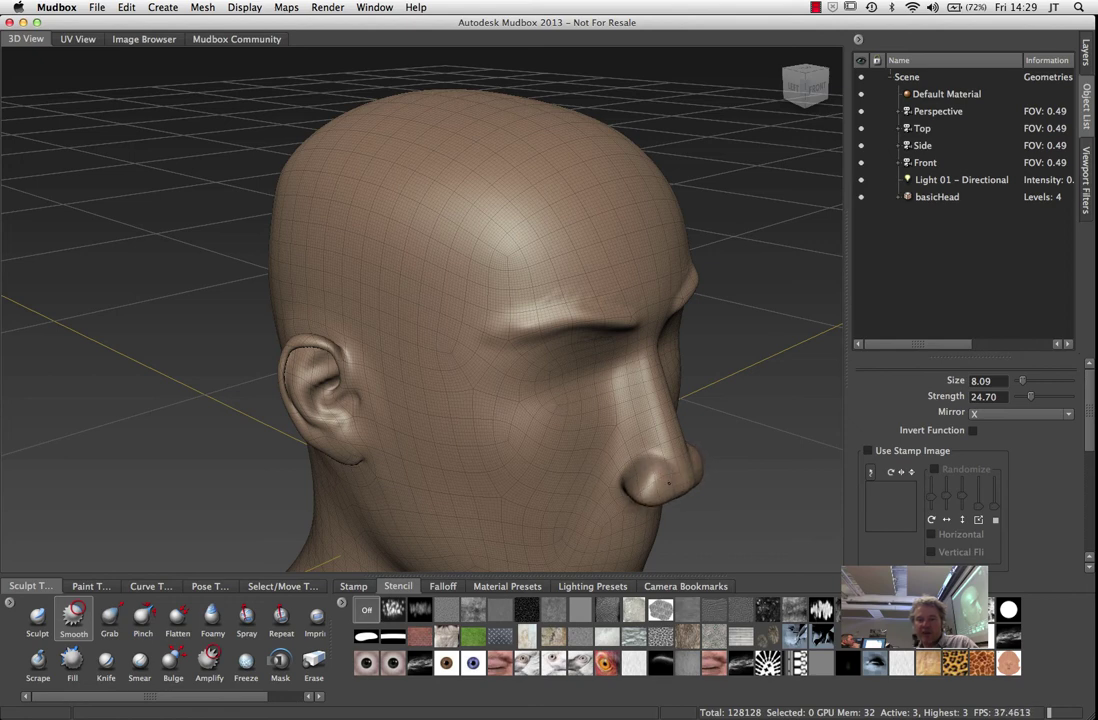
{"action": "mouse_move", "coordinate": [685, 507]}
{"action": "left_mouse_down", "text": "alt"}
{"action": "mouse_move", "coordinate": [615, 461]}
{"action": "mouse_move", "coordinate": [637, 441]}
{"action": "left_mouse_up", "text": "alt"}
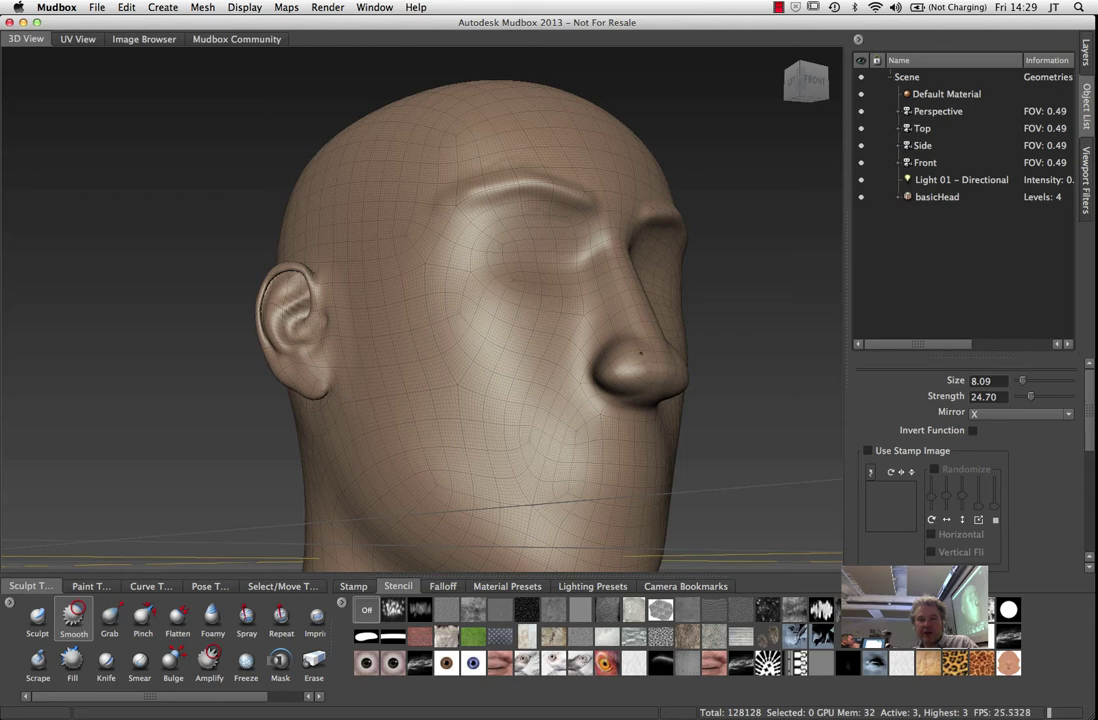
{"action": "left_click_drag", "start_coordinate": [734, 408], "coordinate": [714, 421], "text": "alt"}
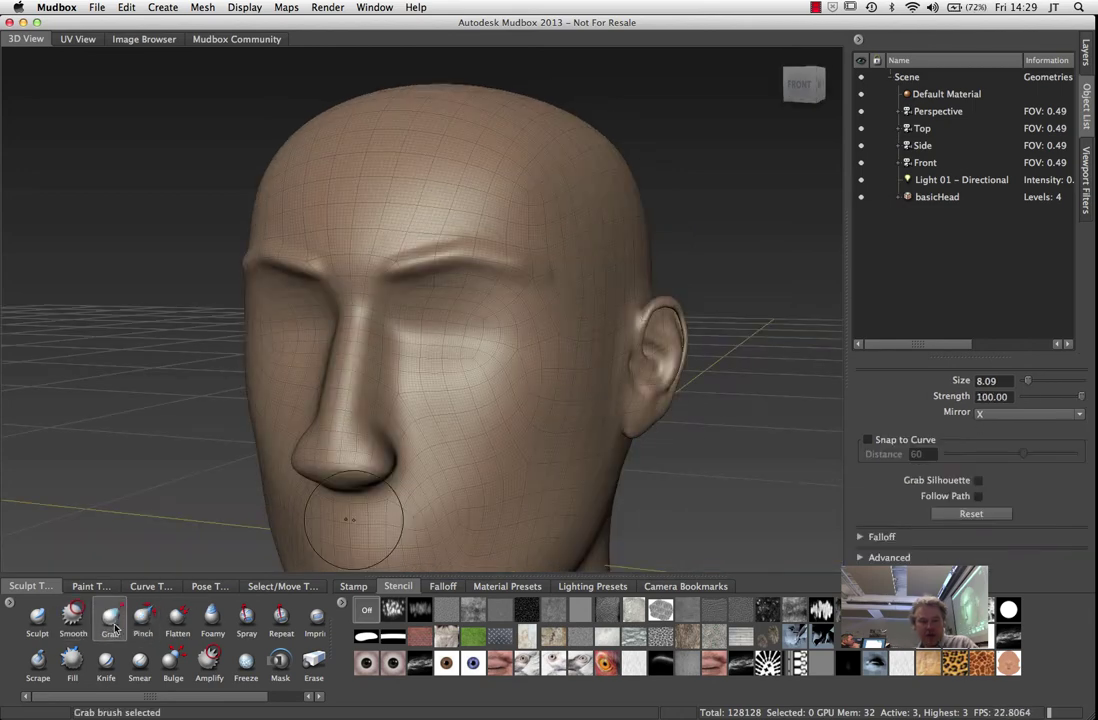
{"action": "mouse_move", "coordinate": [353, 456]}
{"action": "left_mouse_down"}
{"action": "mouse_move", "coordinate": [333, 462]}
{"action": "mouse_move", "coordinate": [345, 461]}
{"action": "left_mouse_up"}
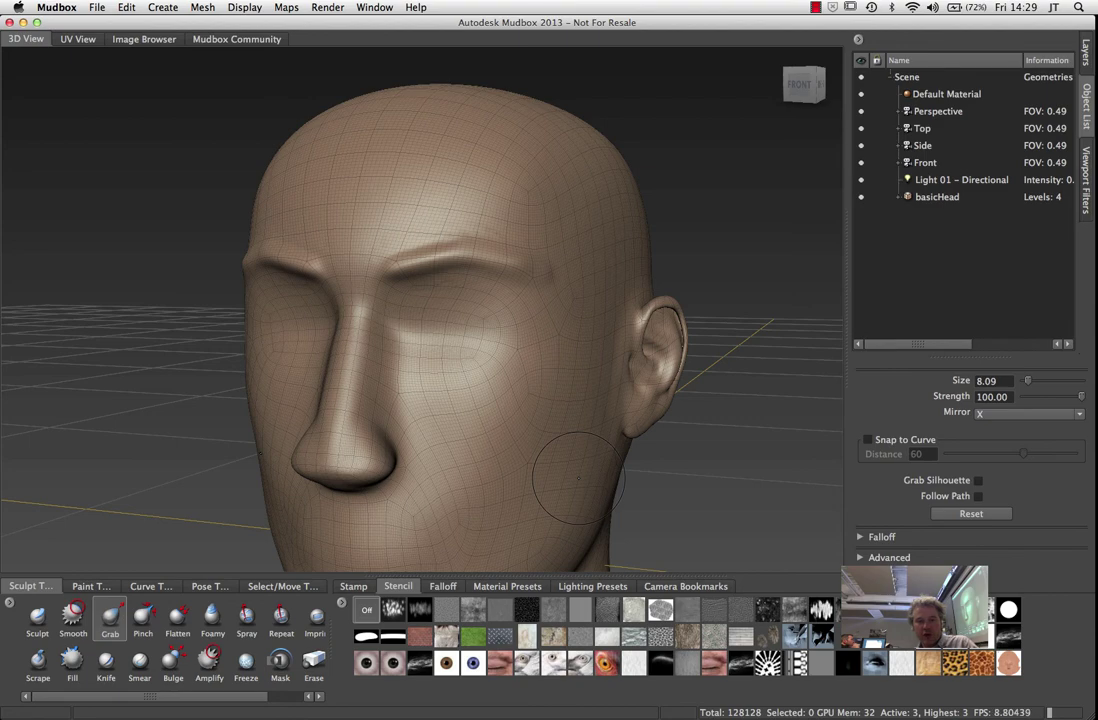
Reshape the ears with the Grab brush at size 8.09, working from behind the head and from the front
{"action": "left_click_drag", "start_coordinate": [578, 478], "coordinate": [433, 455], "text": "alt"}
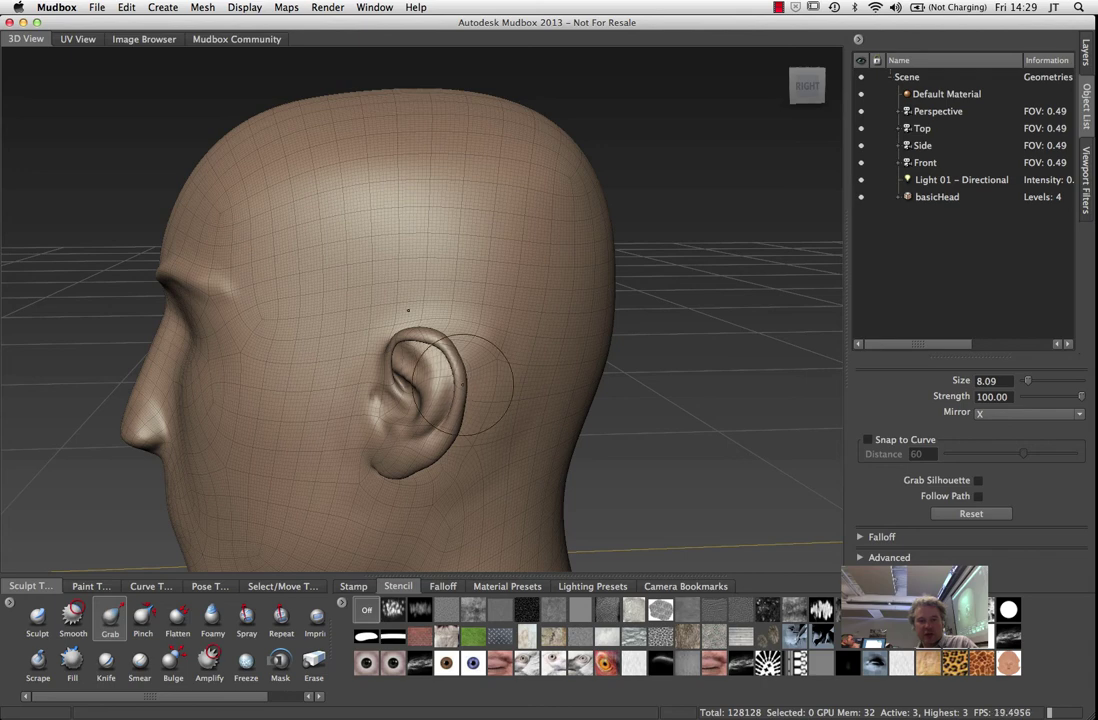
{"action": "left_click_drag", "start_coordinate": [463, 385], "coordinate": [285, 345], "text": "alt"}
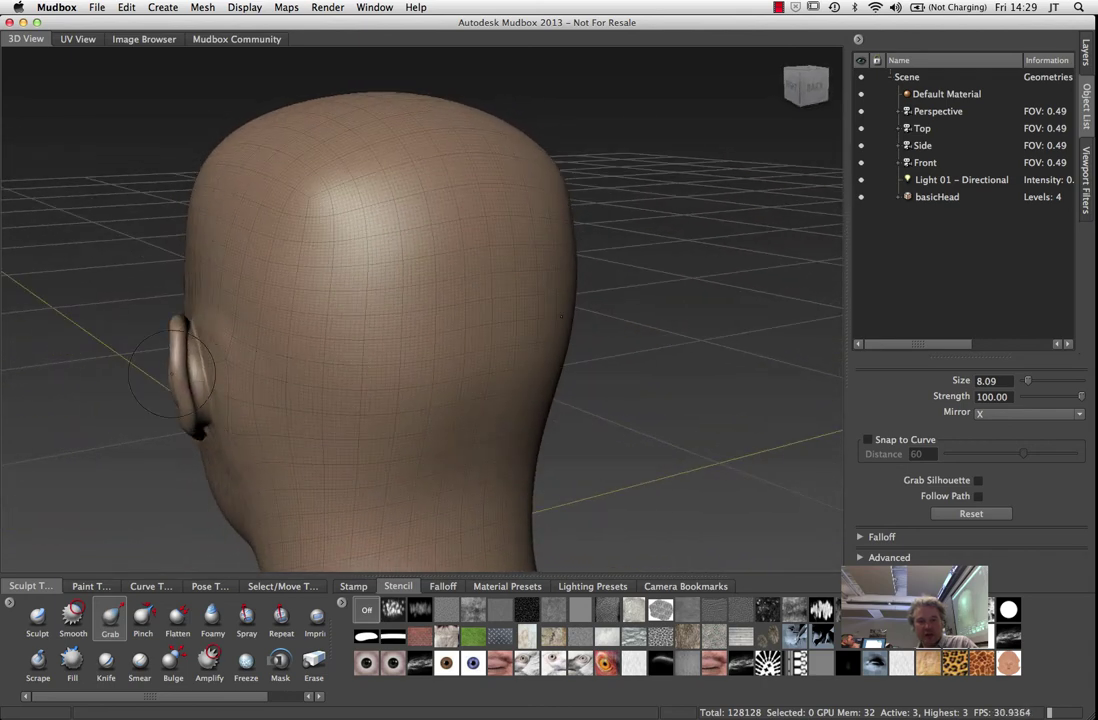
{"action": "left_click_drag", "start_coordinate": [175, 372], "coordinate": [190, 366]}
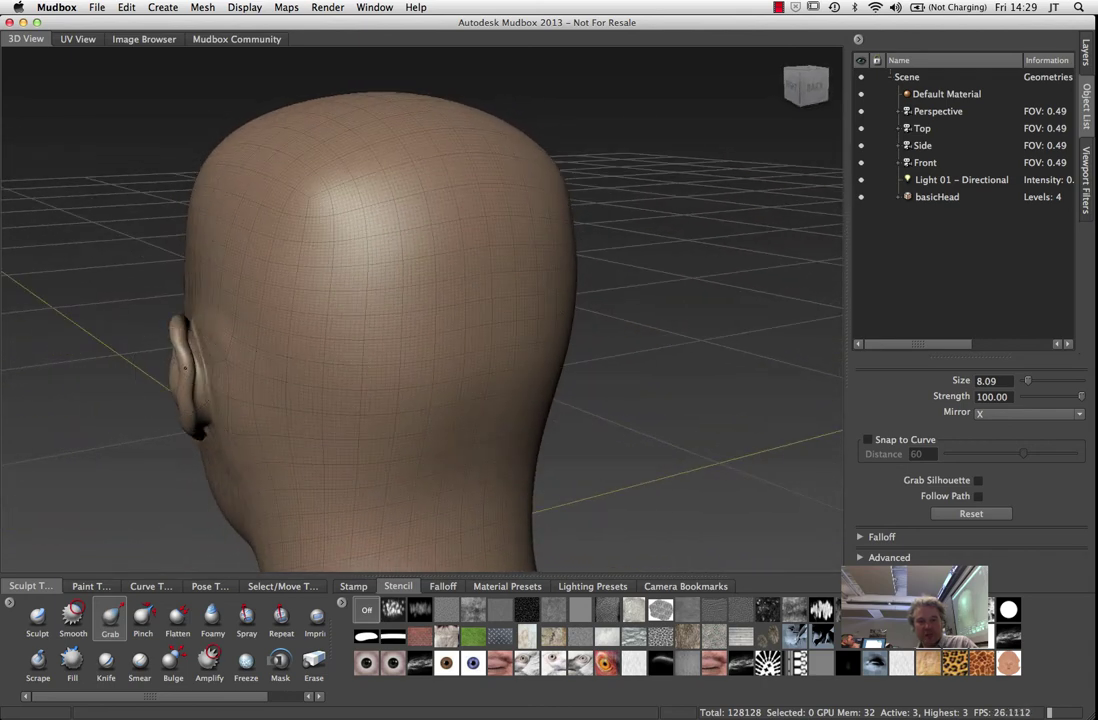
{"action": "left_click_drag", "start_coordinate": [160, 318], "coordinate": [162, 306]}
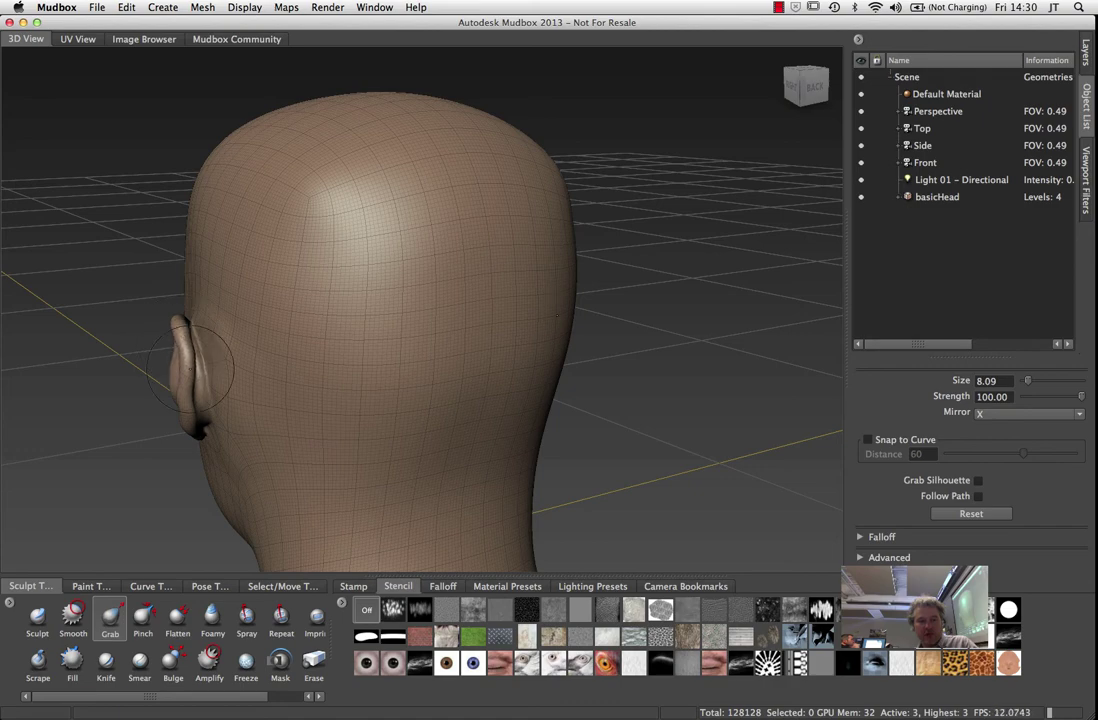
{"action": "left_click_drag", "start_coordinate": [190, 370], "coordinate": [490, 350], "text": "alt"}
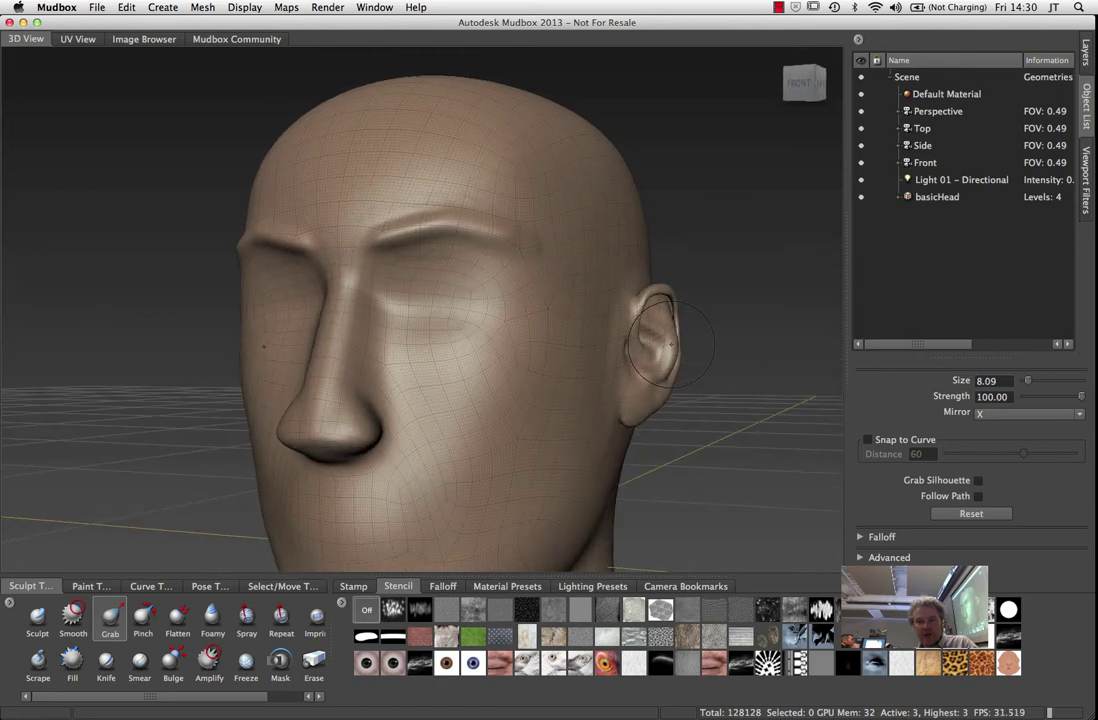
{"action": "left_click_drag", "start_coordinate": [670, 343], "coordinate": [660, 358]}
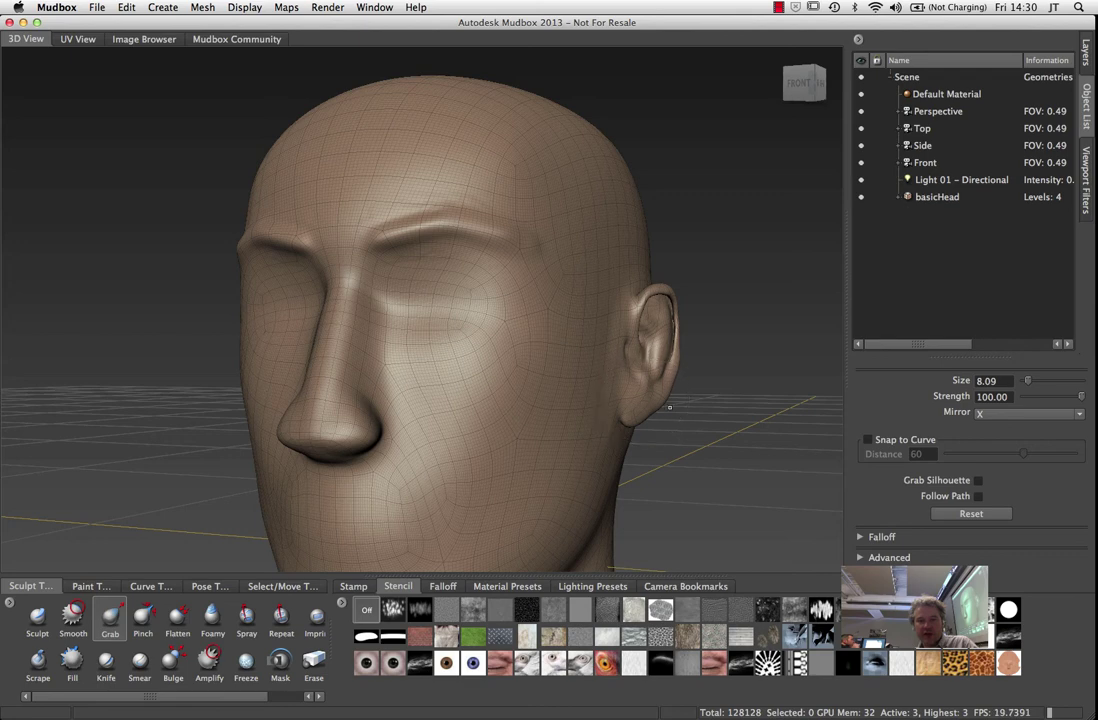
Select the Foamy brush and widen the sculpt tool tray to show all of its brushes
{"action": "left_click_drag", "start_coordinate": [670, 407], "coordinate": [568, 415], "text": "alt"}
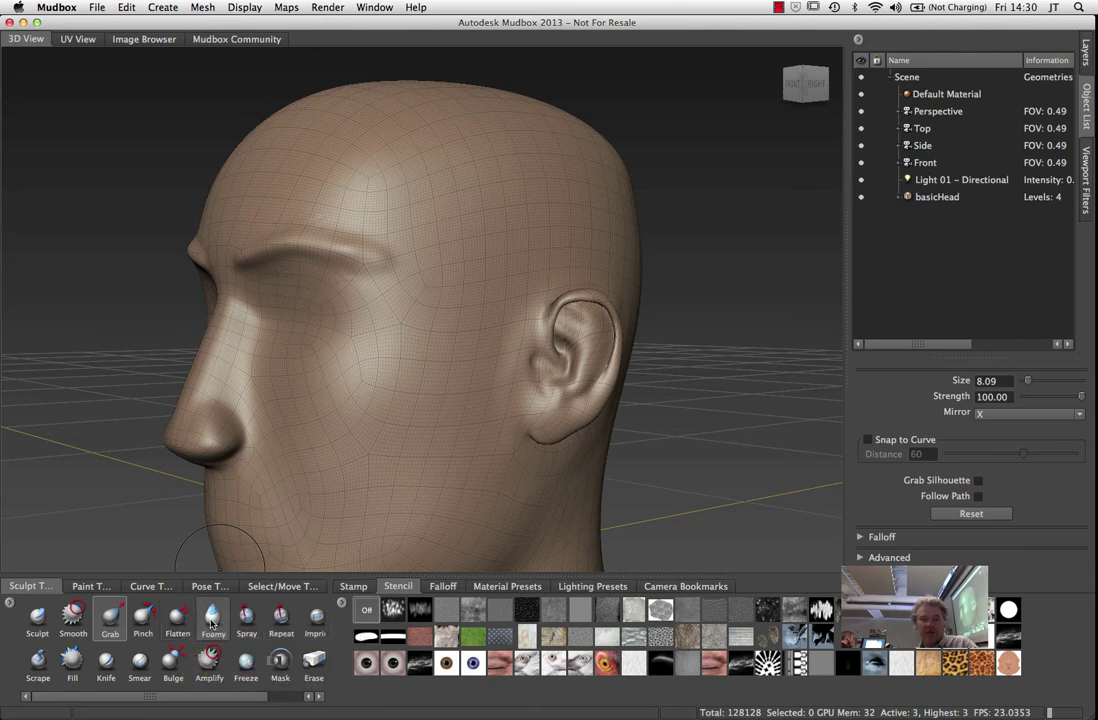
{"action": "left_click", "coordinate": [211, 616]}
{"action": "left_click_drag", "start_coordinate": [347, 640], "coordinate": [407, 640]}
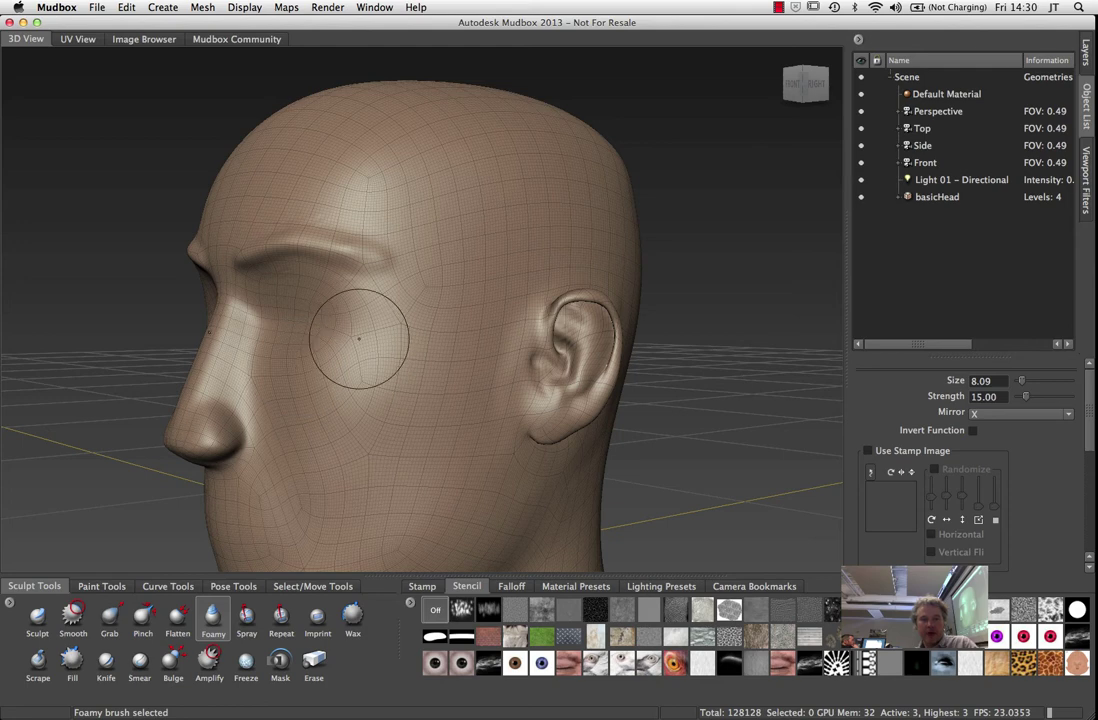
Build up rounded cheekbones on both sides of the face with the Foamy brush at size 8.09 and strength 15
{"action": "mouse_move", "coordinate": [200, 365]}
{"action": "left_mouse_down"}
{"action": "mouse_move", "coordinate": [190, 437]}
{"action": "mouse_move", "coordinate": [175, 432]}
{"action": "mouse_move", "coordinate": [178, 345]}
{"action": "mouse_move", "coordinate": [187, 403]}
{"action": "mouse_move", "coordinate": [343, 426]}
{"action": "mouse_move", "coordinate": [793, 408]}
{"action": "left_mouse_up"}
{"action": "mouse_move", "coordinate": [630, 442]}
{"action": "left_mouse_down"}
{"action": "mouse_move", "coordinate": [645, 430]}
{"action": "mouse_move", "coordinate": [485, 420]}
{"action": "left_mouse_up"}
{"action": "mouse_move", "coordinate": [453, 331]}
{"action": "left_mouse_down"}
{"action": "mouse_move", "coordinate": [468, 333]}
{"action": "mouse_move", "coordinate": [415, 330]}
{"action": "mouse_move", "coordinate": [470, 345]}
{"action": "mouse_move", "coordinate": [365, 300]}
{"action": "left_mouse_up"}
{"action": "mouse_move", "coordinate": [557, 410]}
{"action": "left_mouse_down", "text": "alt"}
{"action": "mouse_move", "coordinate": [530, 330]}
{"action": "mouse_move", "coordinate": [519, 404]}
{"action": "mouse_move", "coordinate": [400, 400]}
{"action": "left_mouse_up", "text": "alt"}
Soften the cheekbones with the Smooth brush at size 8.75 and strength 24.70, and fill out the cheeks further with the Foamy brush
{"action": "left_click", "coordinate": [73, 617]}
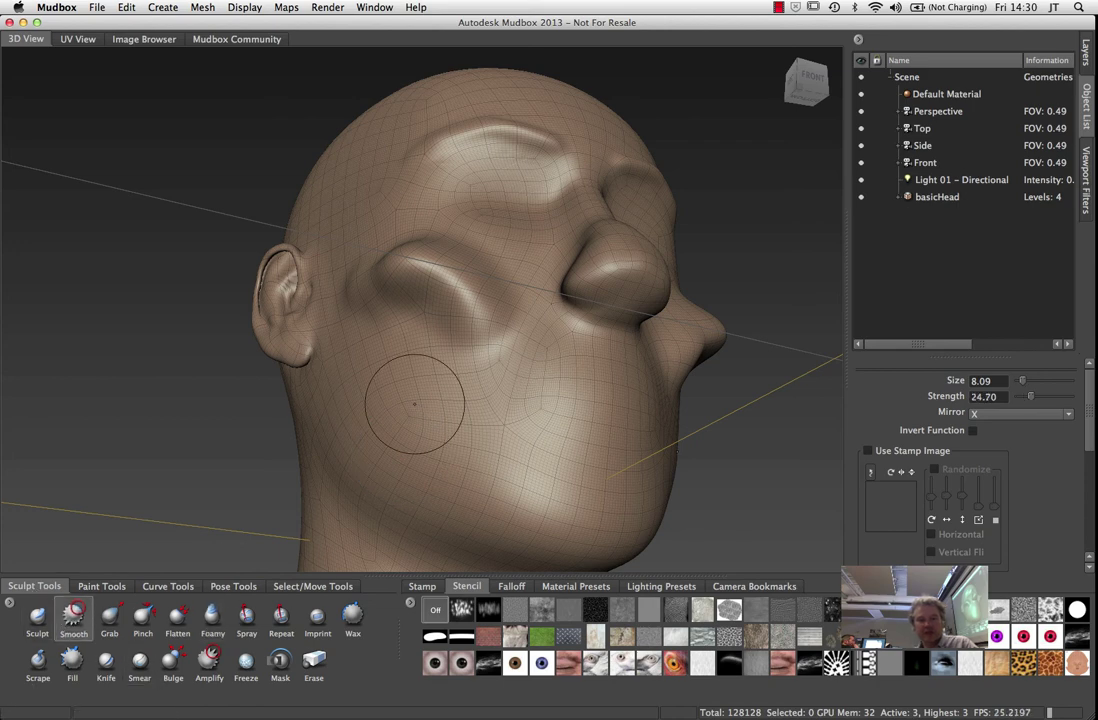
{"action": "mouse_move", "coordinate": [412, 456]}
{"action": "left_mouse_down", "text": "alt"}
{"action": "mouse_move", "coordinate": [392, 233]}
{"action": "mouse_move", "coordinate": [395, 350]}
{"action": "left_mouse_up", "text": "alt"}
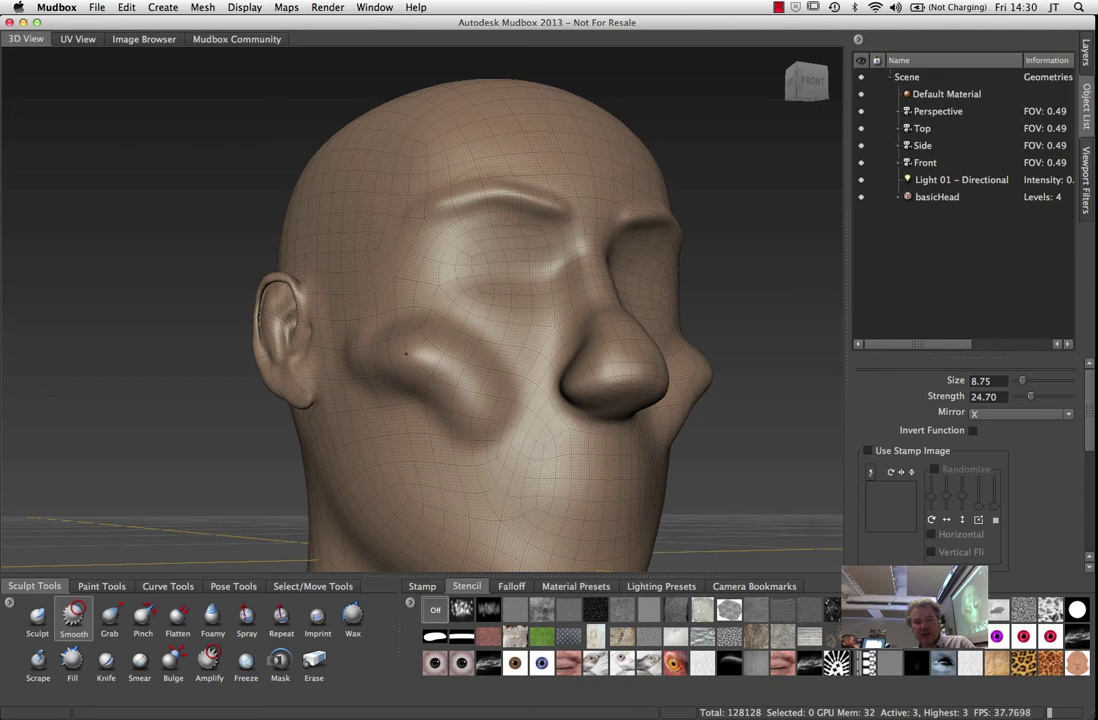
{"action": "mouse_move", "coordinate": [425, 369]}
{"action": "left_mouse_down", "text": "alt"}
{"action": "mouse_move", "coordinate": [469, 434]}
{"action": "mouse_move", "coordinate": [220, 559]}
{"action": "left_mouse_up", "text": "alt"}
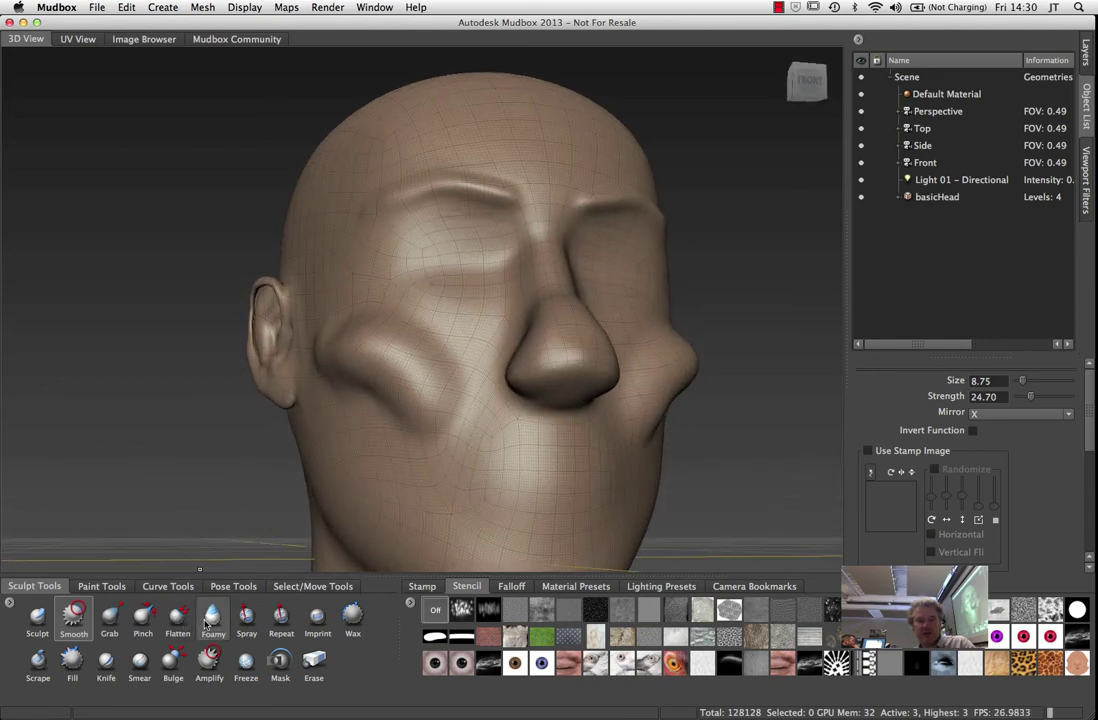
{"action": "left_click", "coordinate": [212, 615]}
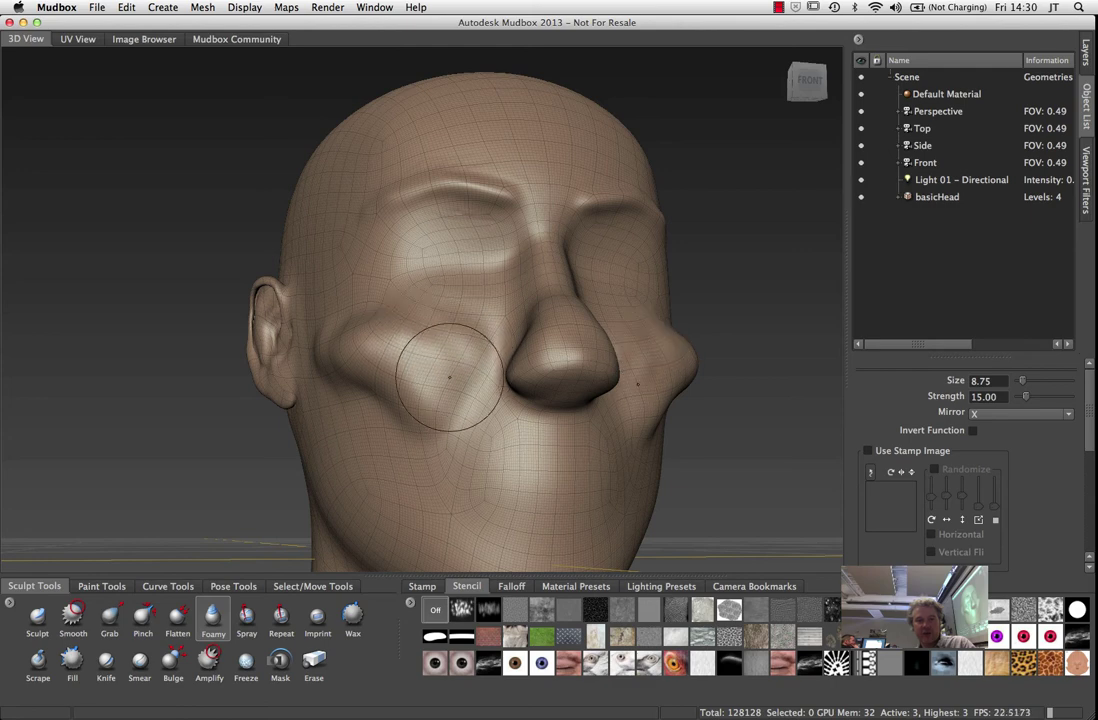
{"action": "mouse_move", "coordinate": [441, 400]}
{"action": "left_mouse_down"}
{"action": "mouse_move", "coordinate": [400, 360]}
{"action": "mouse_move", "coordinate": [365, 395]}
{"action": "mouse_move", "coordinate": [372, 440]}
{"action": "mouse_move", "coordinate": [388, 308]}
{"action": "mouse_move", "coordinate": [370, 285]}
{"action": "mouse_move", "coordinate": [385, 318]}
{"action": "mouse_move", "coordinate": [378, 330]}
{"action": "mouse_move", "coordinate": [282, 403]}
{"action": "mouse_move", "coordinate": [330, 335]}
{"action": "mouse_move", "coordinate": [380, 300]}
{"action": "mouse_move", "coordinate": [365, 280]}
{"action": "mouse_move", "coordinate": [358, 403]}
{"action": "left_mouse_up"}
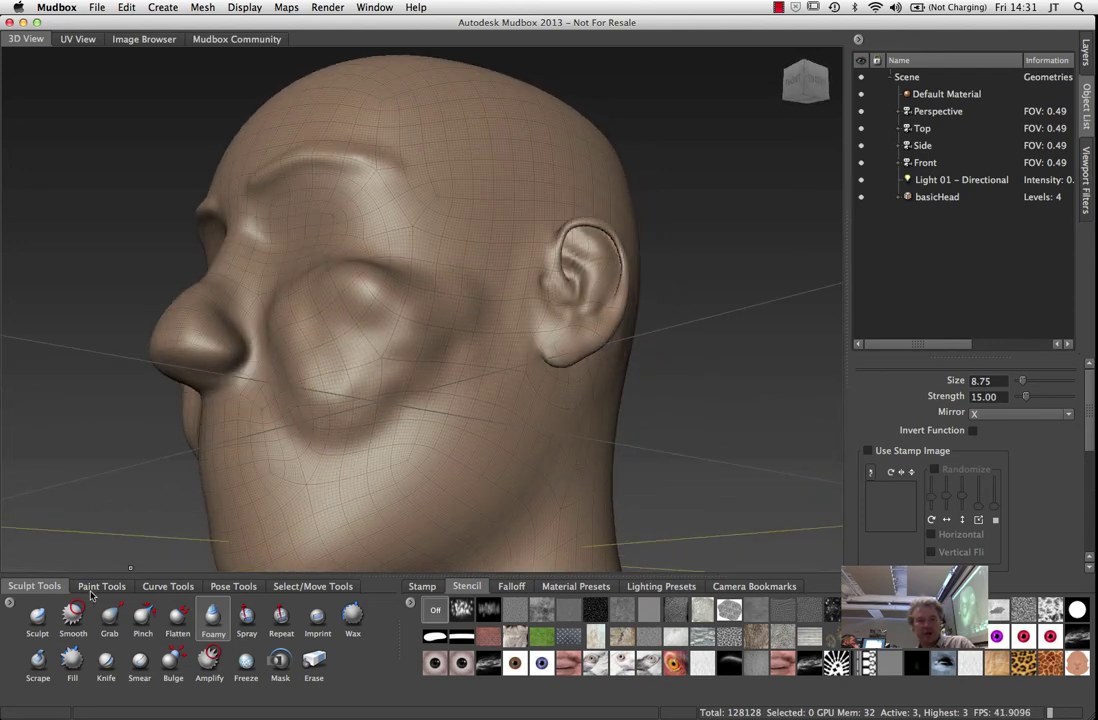
Set the Smooth brush's strength to 50 and smooth the edges of the built-up cheeks
{"action": "left_click", "coordinate": [72, 618]}
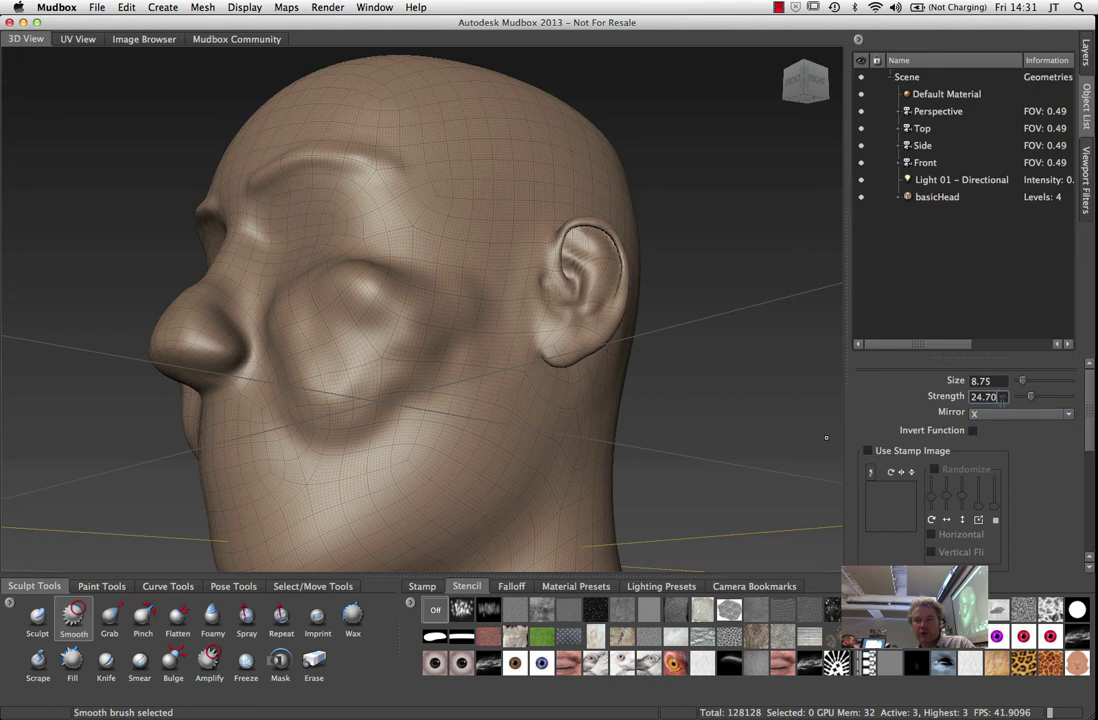
{"action": "type", "text": "50"}
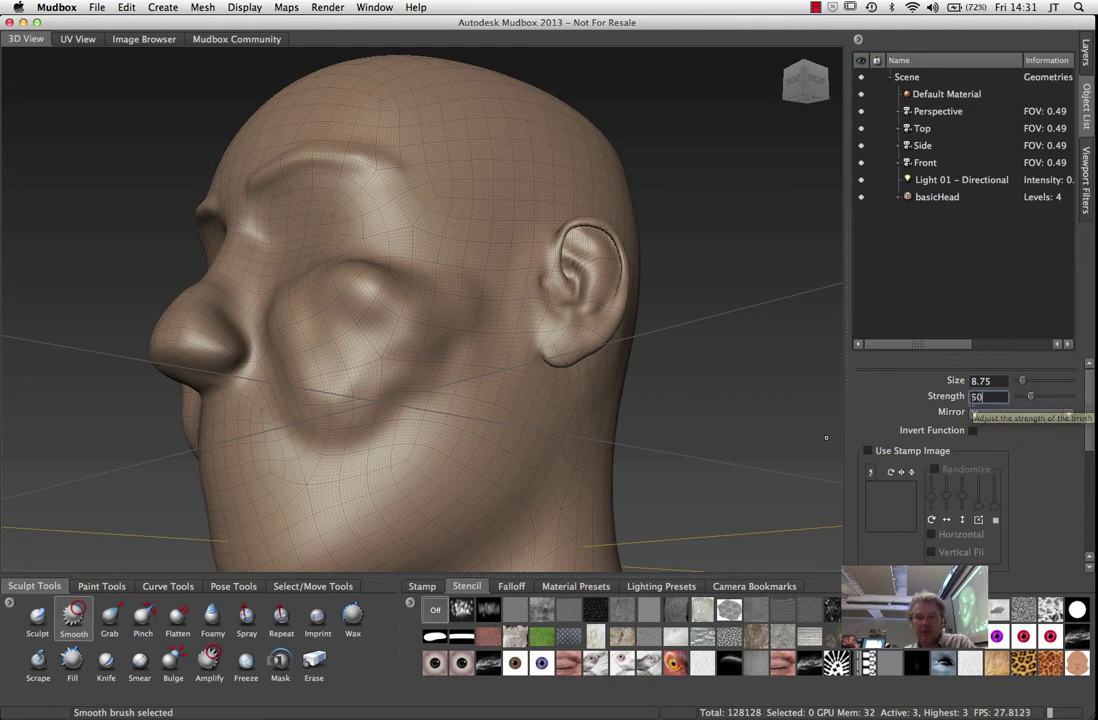
{"action": "key", "text": "Return"}
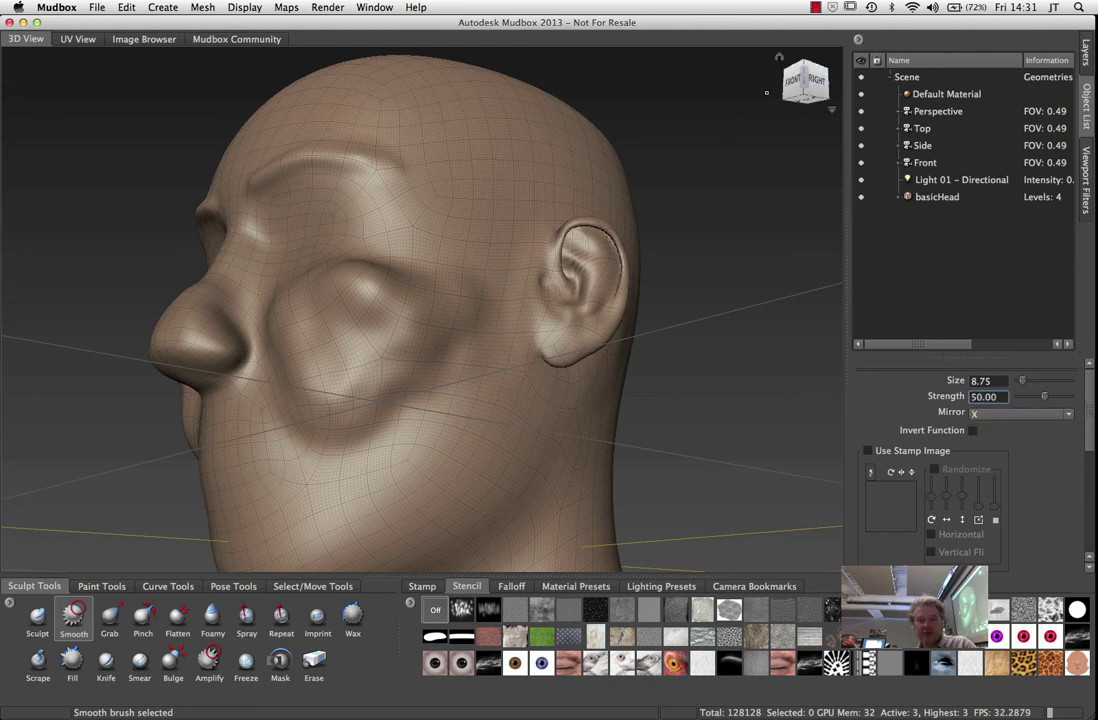
{"action": "left_click_drag", "start_coordinate": [429, 331], "coordinate": [369, 311], "text": "alt"}
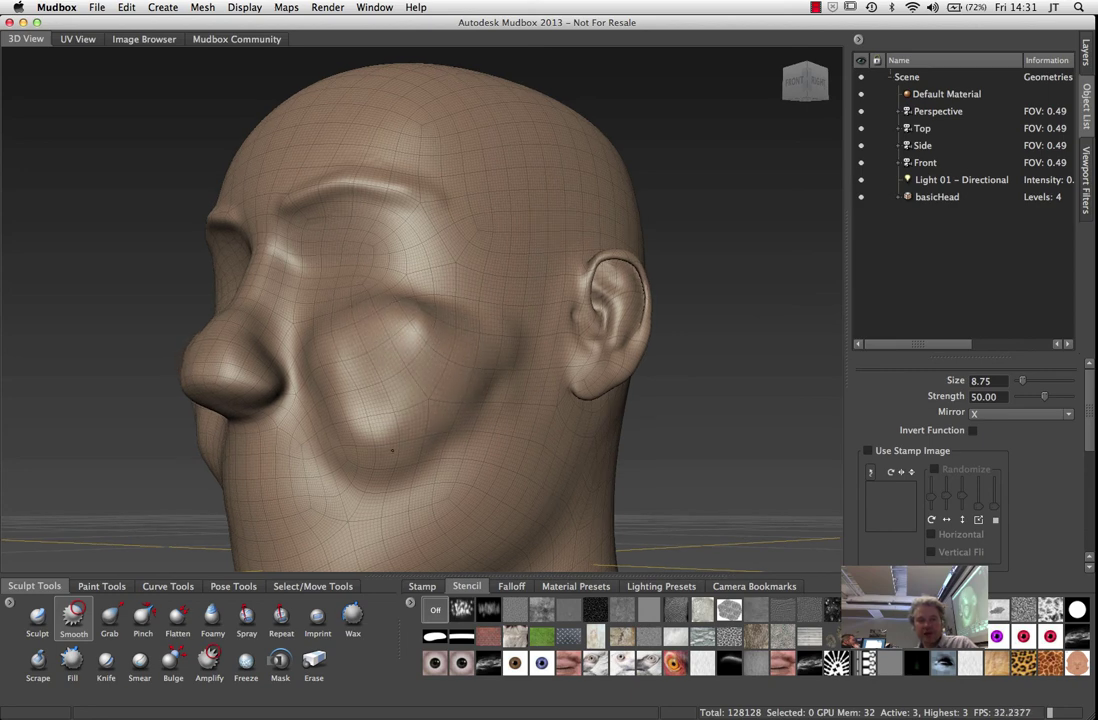
{"action": "mouse_move", "coordinate": [421, 333]}
{"action": "left_mouse_down"}
{"action": "mouse_move", "coordinate": [441, 350]}
{"action": "mouse_move", "coordinate": [429, 314]}
{"action": "left_mouse_up"}
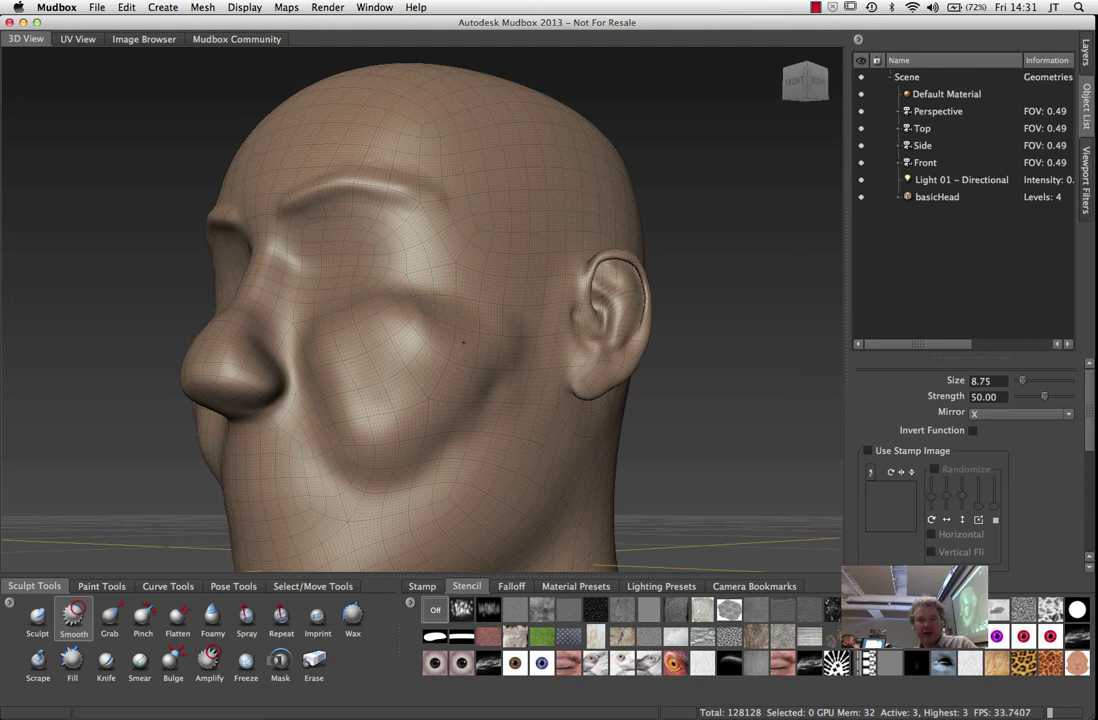
Flatten the bulging cheeks and cheekbones from several angles with the Flatten brush at size 8.75 and strength 15
{"action": "left_click", "coordinate": [177, 615]}
{"action": "mouse_move", "coordinate": [441, 438]}
{"action": "left_mouse_down", "text": "alt"}
{"action": "mouse_move", "coordinate": [565, 428]}
{"action": "mouse_move", "coordinate": [522, 419]}
{"action": "mouse_move", "coordinate": [522, 433]}
{"action": "mouse_move", "coordinate": [485, 428]}
{"action": "mouse_move", "coordinate": [535, 422]}
{"action": "left_mouse_up", "text": "alt"}
{"action": "mouse_move", "coordinate": [450, 417]}
{"action": "left_mouse_down"}
{"action": "mouse_move", "coordinate": [421, 397]}
{"action": "mouse_move", "coordinate": [392, 399]}
{"action": "mouse_move", "coordinate": [452, 442]}
{"action": "mouse_move", "coordinate": [345, 415]}
{"action": "mouse_move", "coordinate": [360, 365]}
{"action": "left_mouse_up"}
{"action": "mouse_move", "coordinate": [455, 440]}
{"action": "left_mouse_down", "text": "alt"}
{"action": "mouse_move", "coordinate": [465, 459]}
{"action": "mouse_move", "coordinate": [377, 439]}
{"action": "left_mouse_up", "text": "alt"}
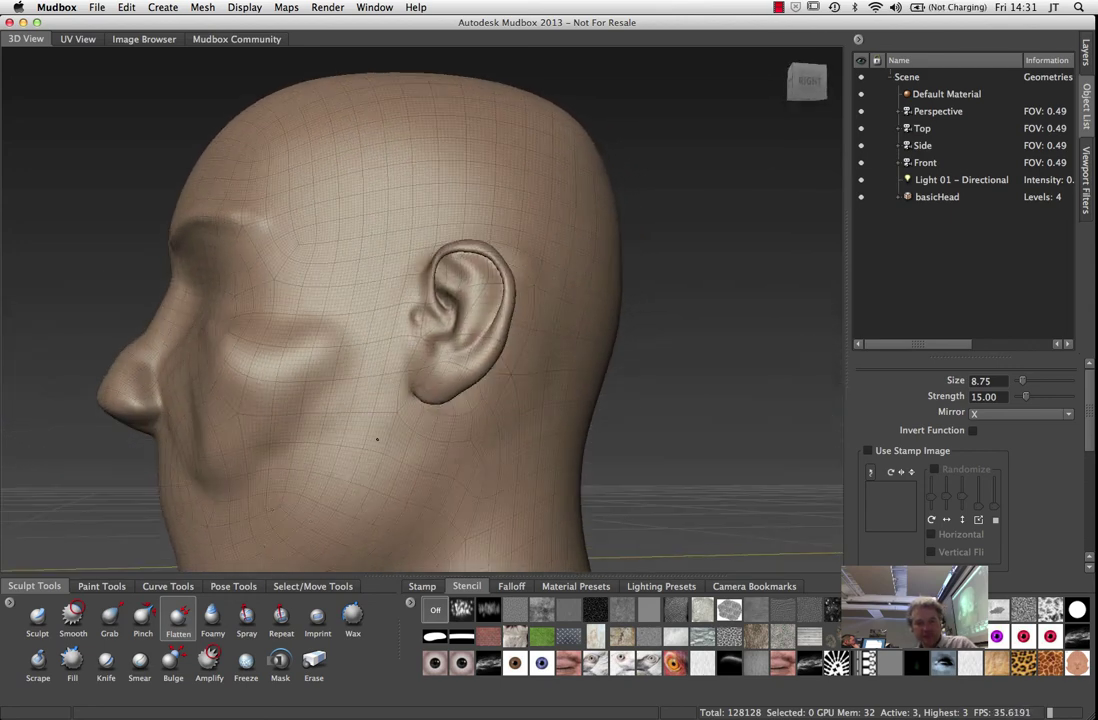
{"action": "mouse_move", "coordinate": [300, 350]}
{"action": "left_mouse_down"}
{"action": "mouse_move", "coordinate": [326, 301]}
{"action": "mouse_move", "coordinate": [287, 363]}
{"action": "mouse_move", "coordinate": [297, 392]}
{"action": "mouse_move", "coordinate": [345, 255]}
{"action": "left_mouse_up"}
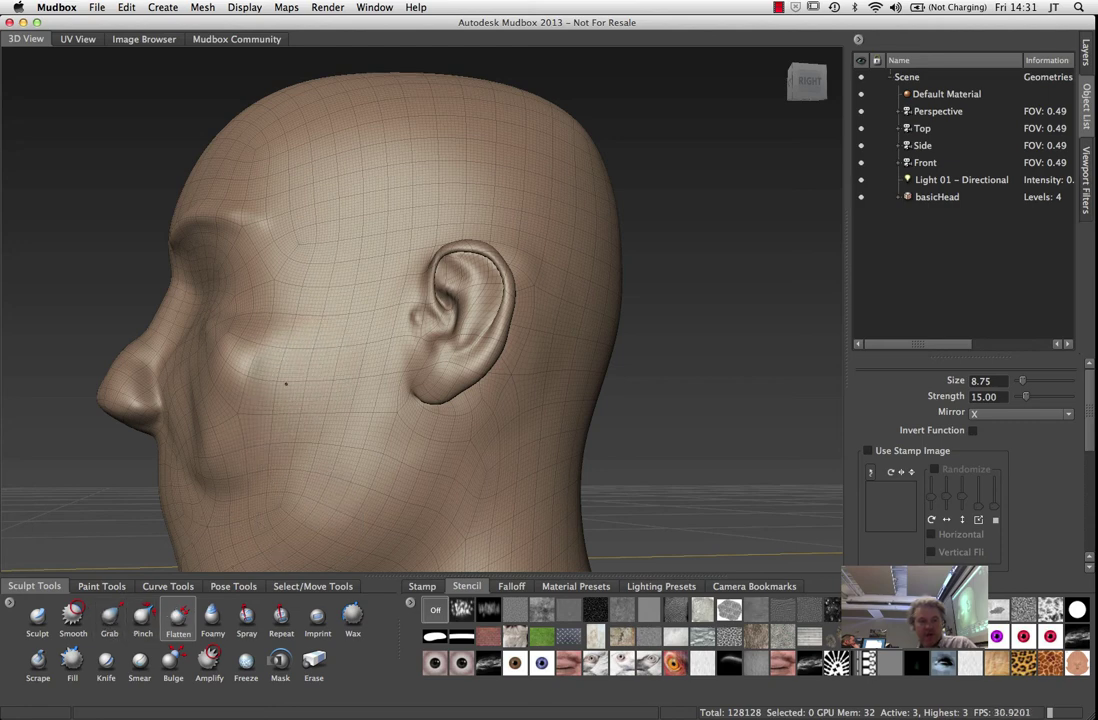
{"action": "mouse_move", "coordinate": [300, 356]}
{"action": "left_mouse_down", "text": "alt"}
{"action": "mouse_move", "coordinate": [452, 365]}
{"action": "mouse_move", "coordinate": [360, 370]}
{"action": "left_mouse_up", "text": "alt"}
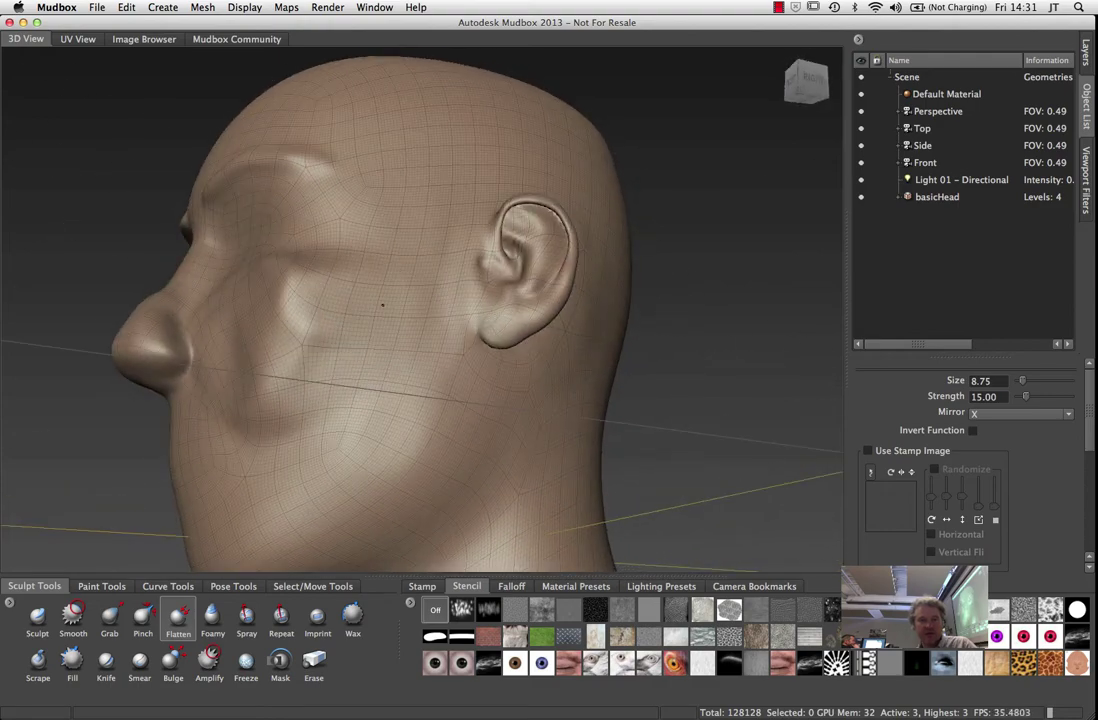
{"action": "mouse_move", "coordinate": [382, 305]}
{"action": "left_mouse_down"}
{"action": "mouse_move", "coordinate": [262, 300]}
{"action": "mouse_move", "coordinate": [366, 381]}
{"action": "left_mouse_up"}
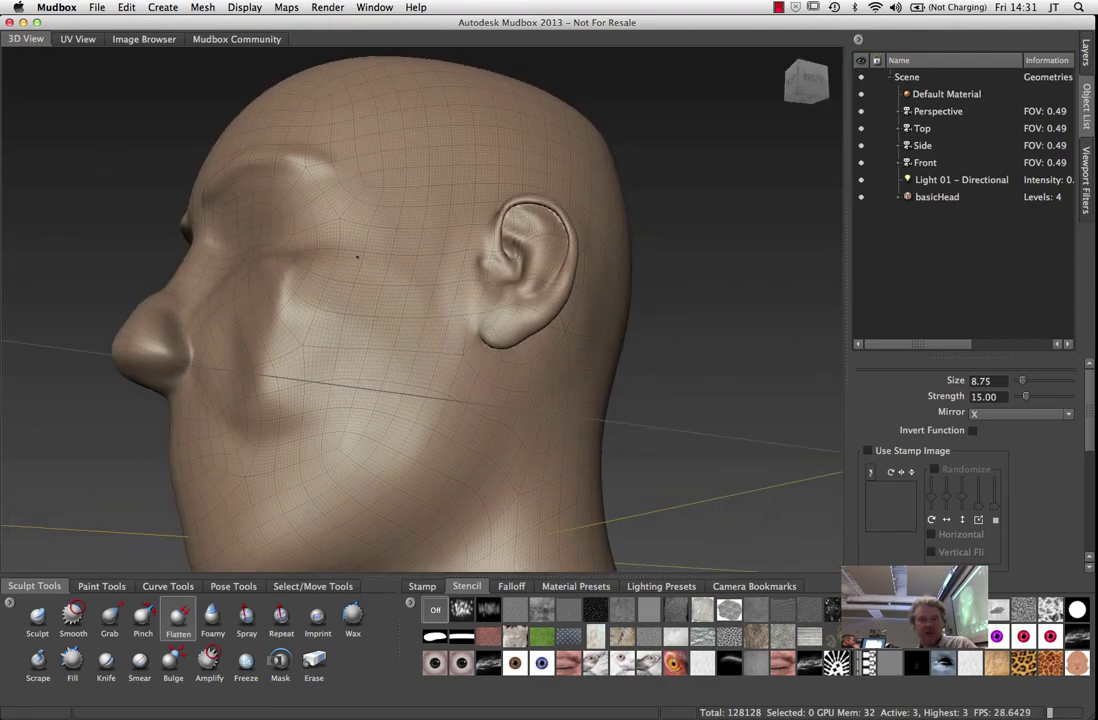
{"action": "left_click_drag", "start_coordinate": [313, 283], "coordinate": [546, 306], "text": "alt"}
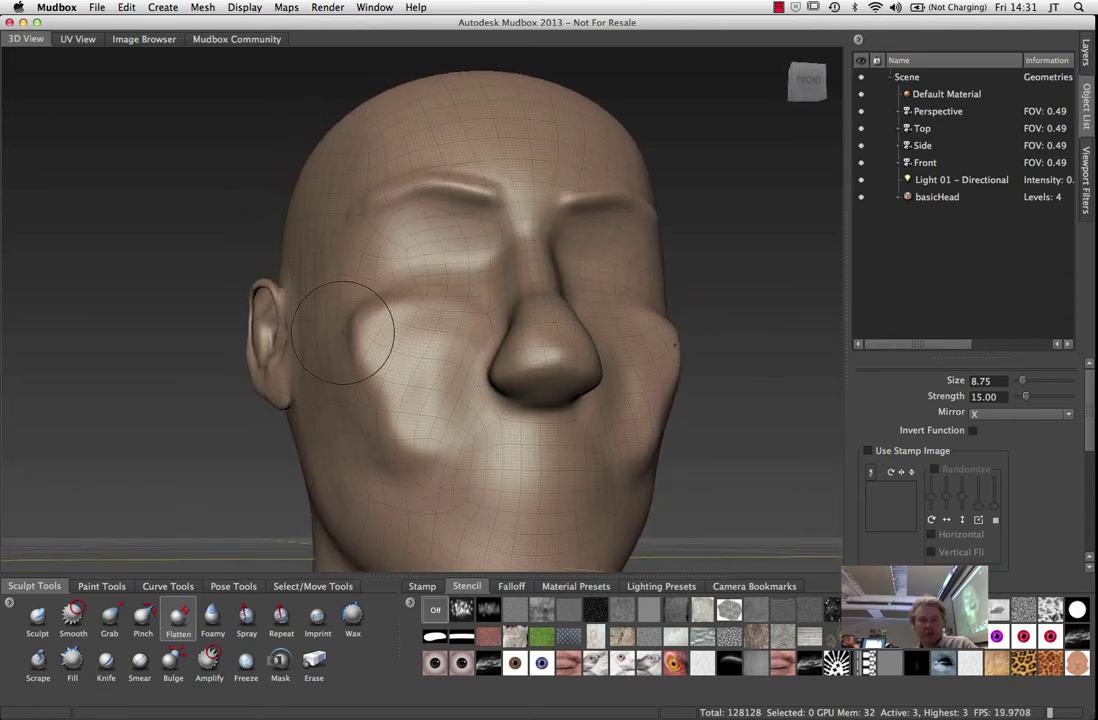
{"action": "left_click_drag", "start_coordinate": [383, 340], "coordinate": [460, 345], "text": "alt"}
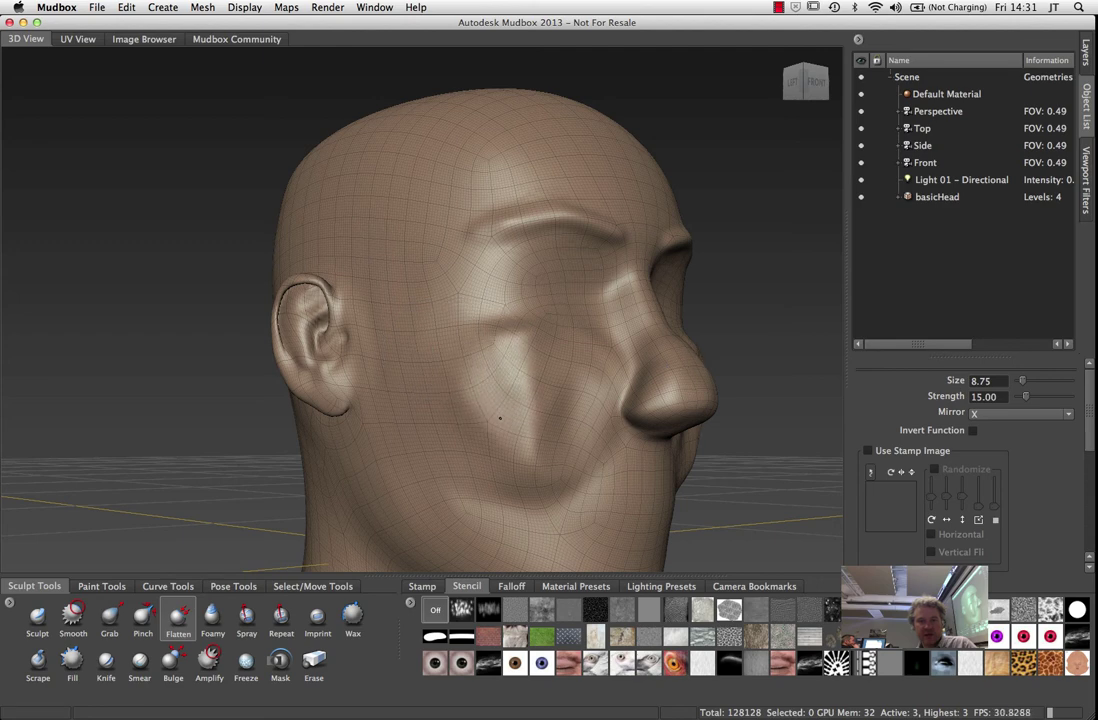
Blend the flattened cheeks into the surrounding face with the Smooth brush at strength 50
{"action": "left_click", "coordinate": [73, 617]}
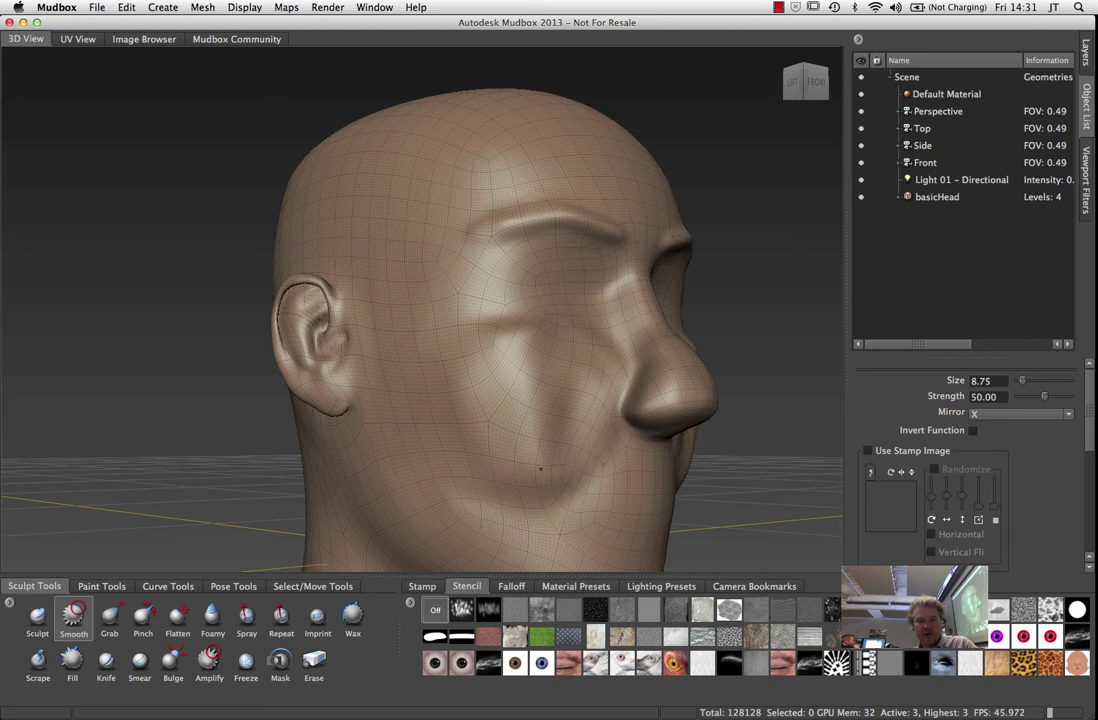
{"action": "left_click_drag", "start_coordinate": [549, 429], "coordinate": [481, 400], "text": "alt"}
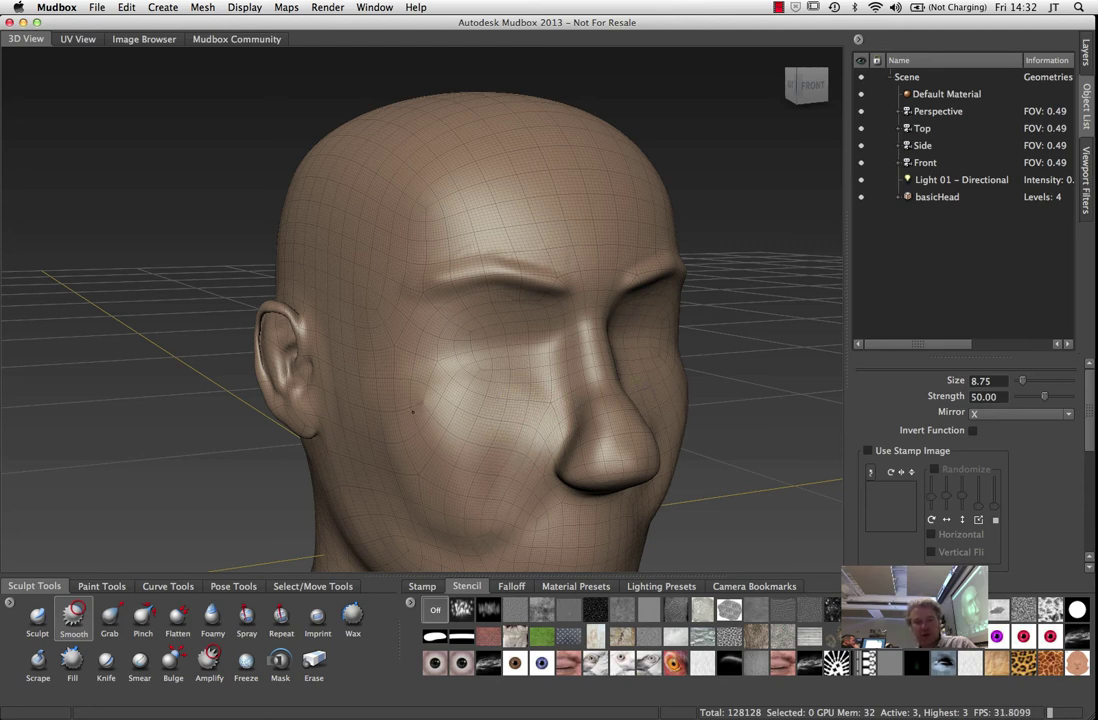
{"action": "left_click_drag", "start_coordinate": [437, 426], "coordinate": [233, 424], "text": "alt"}
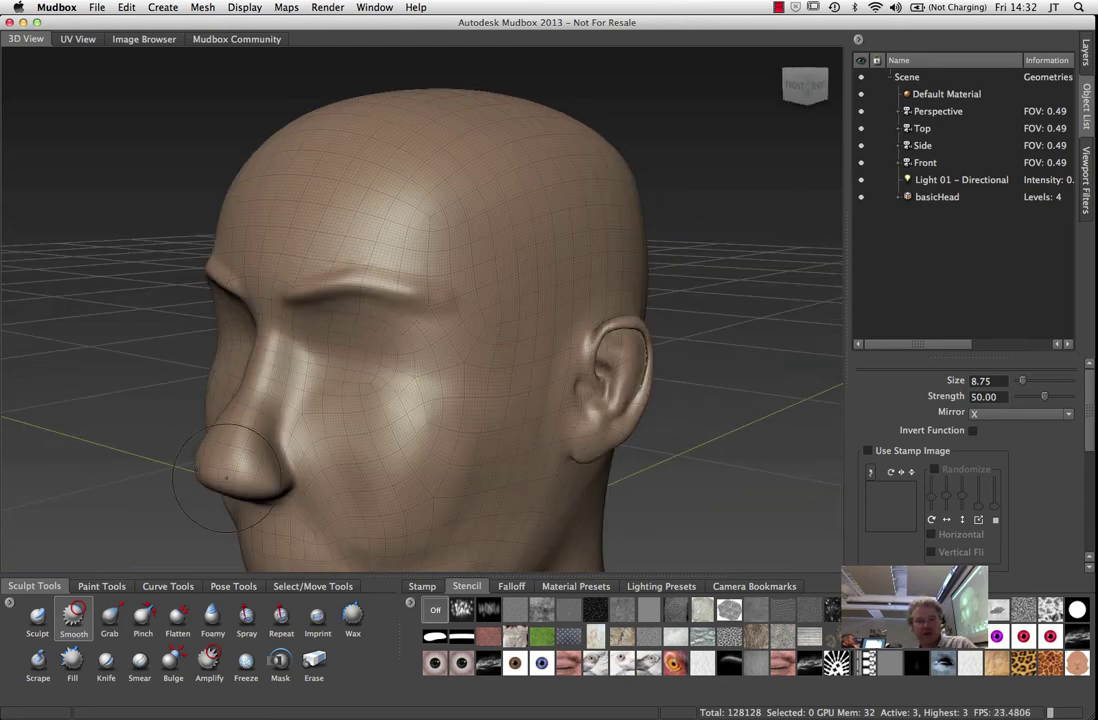
Refine the face's planes around the nose and cheeks with the Flatten brush at size 8.75 and strength 15
{"action": "left_click", "coordinate": [186, 617]}
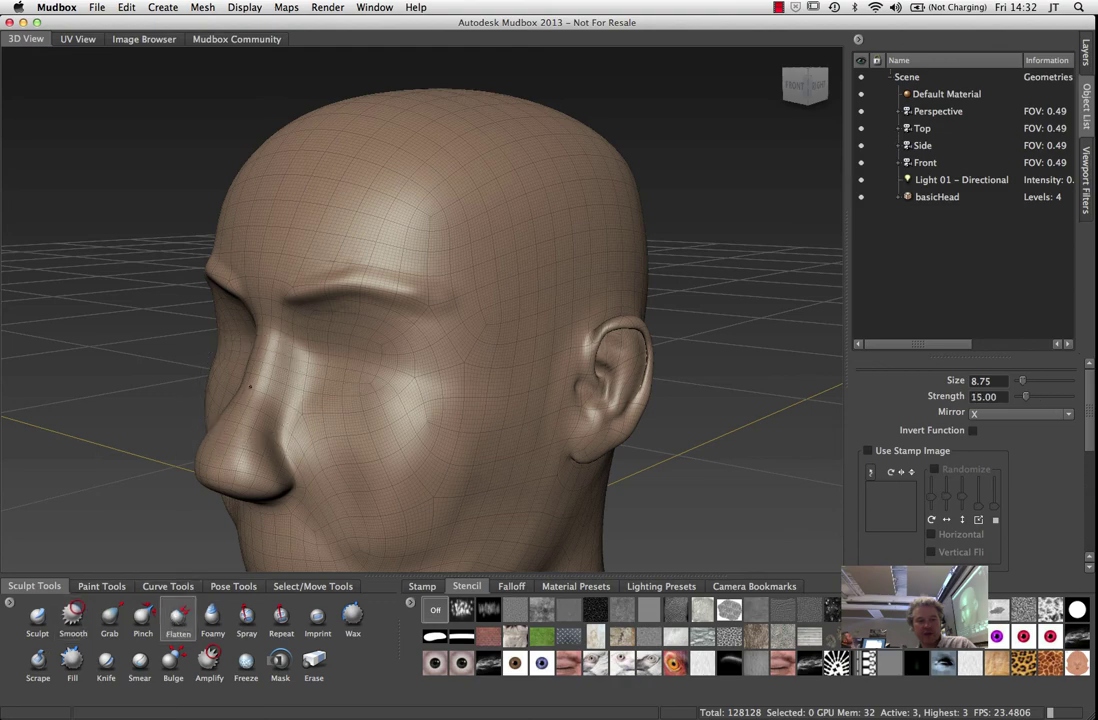
{"action": "mouse_move", "coordinate": [314, 453]}
{"action": "left_mouse_down", "text": "alt"}
{"action": "mouse_move", "coordinate": [250, 455]}
{"action": "mouse_move", "coordinate": [281, 465]}
{"action": "mouse_move", "coordinate": [510, 453]}
{"action": "mouse_move", "coordinate": [529, 422]}
{"action": "mouse_move", "coordinate": [505, 422]}
{"action": "left_mouse_up", "text": "alt"}
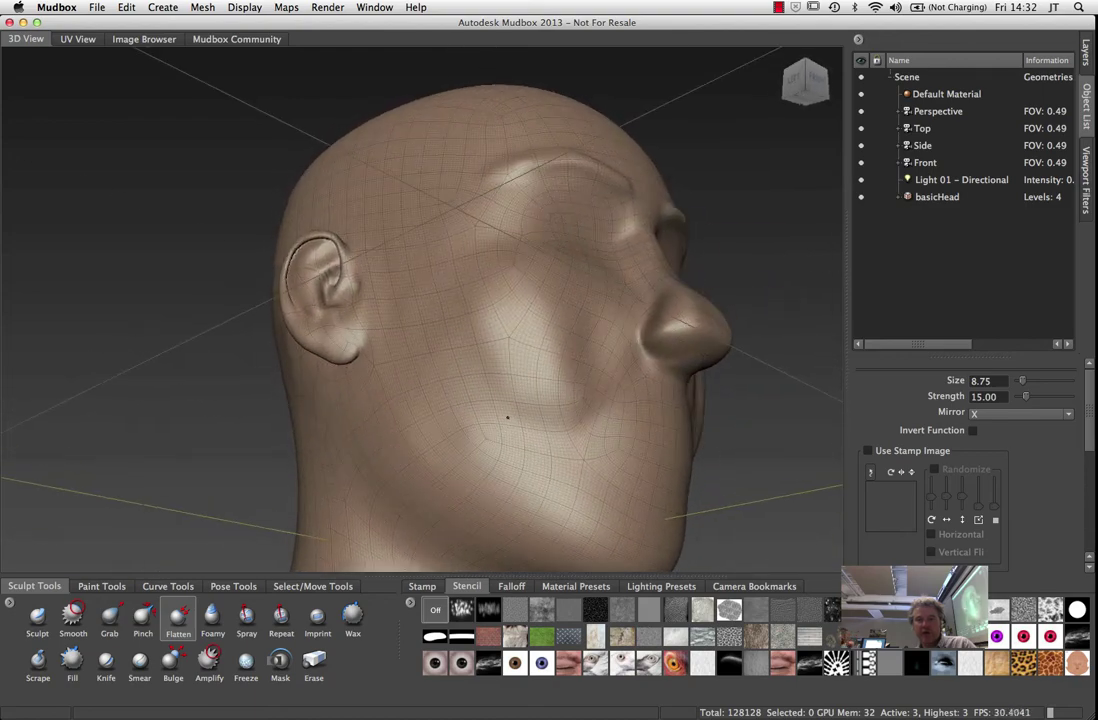